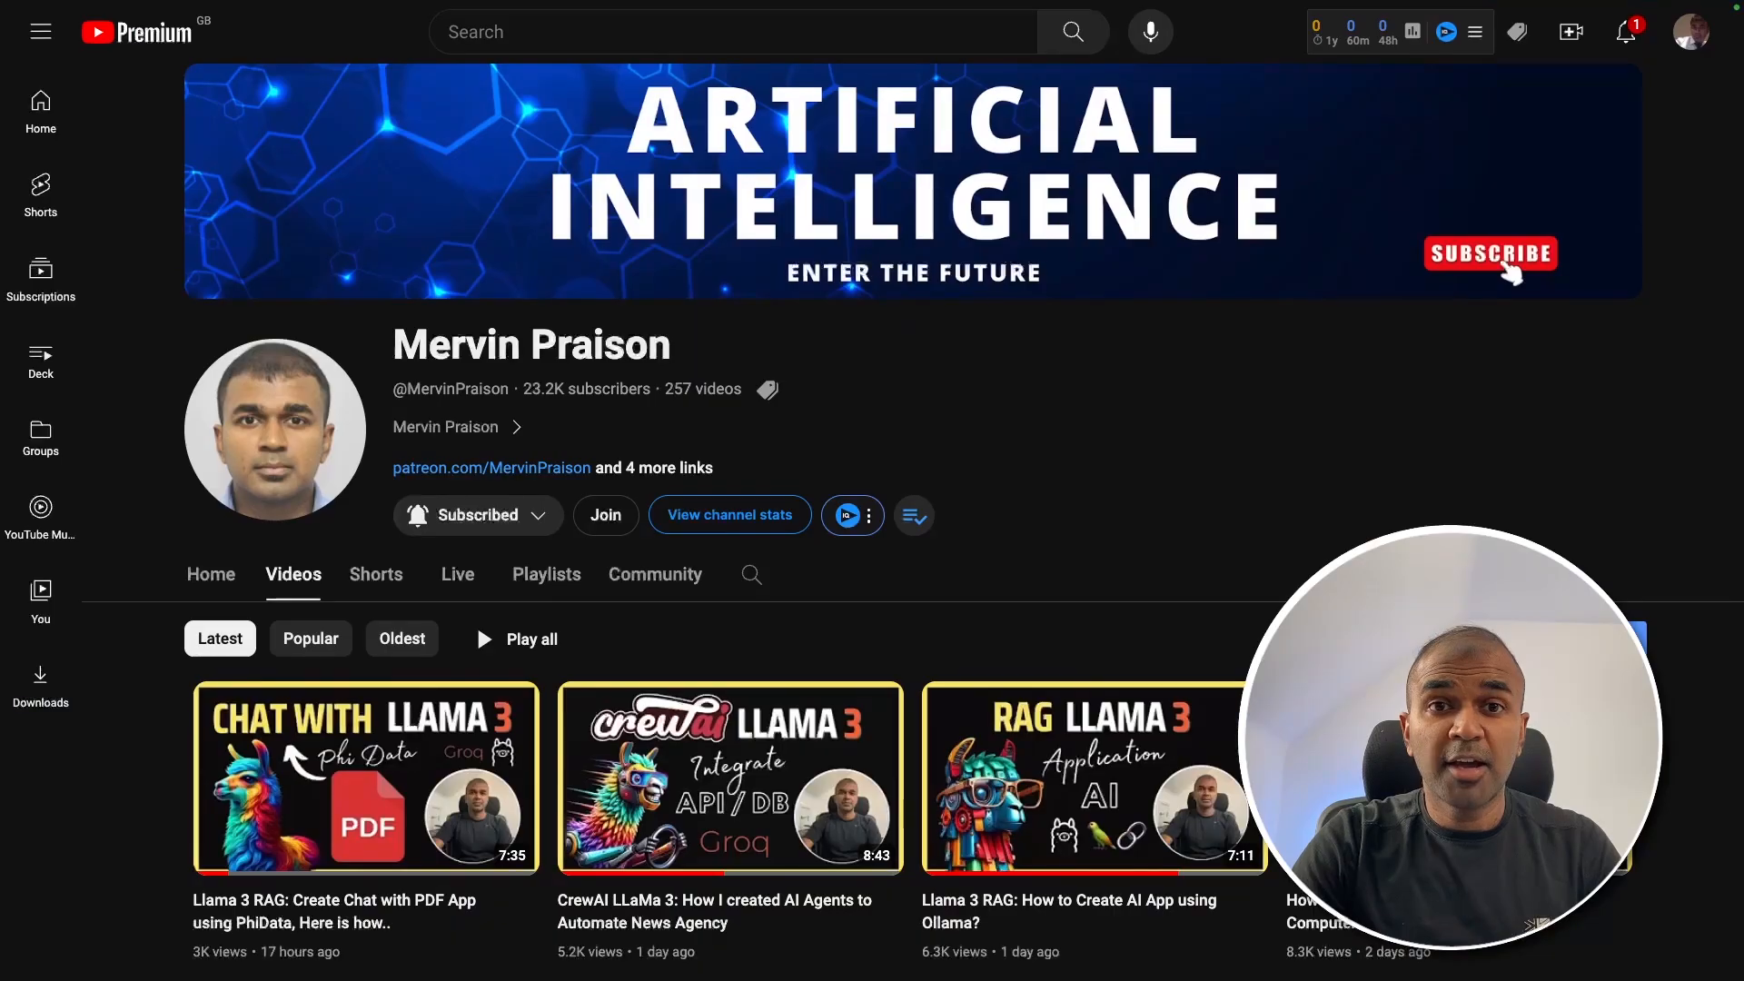
scroll(873, 545, down, 5)
scroll(872, 546, down, 5)
scroll(873, 545, down, 5)
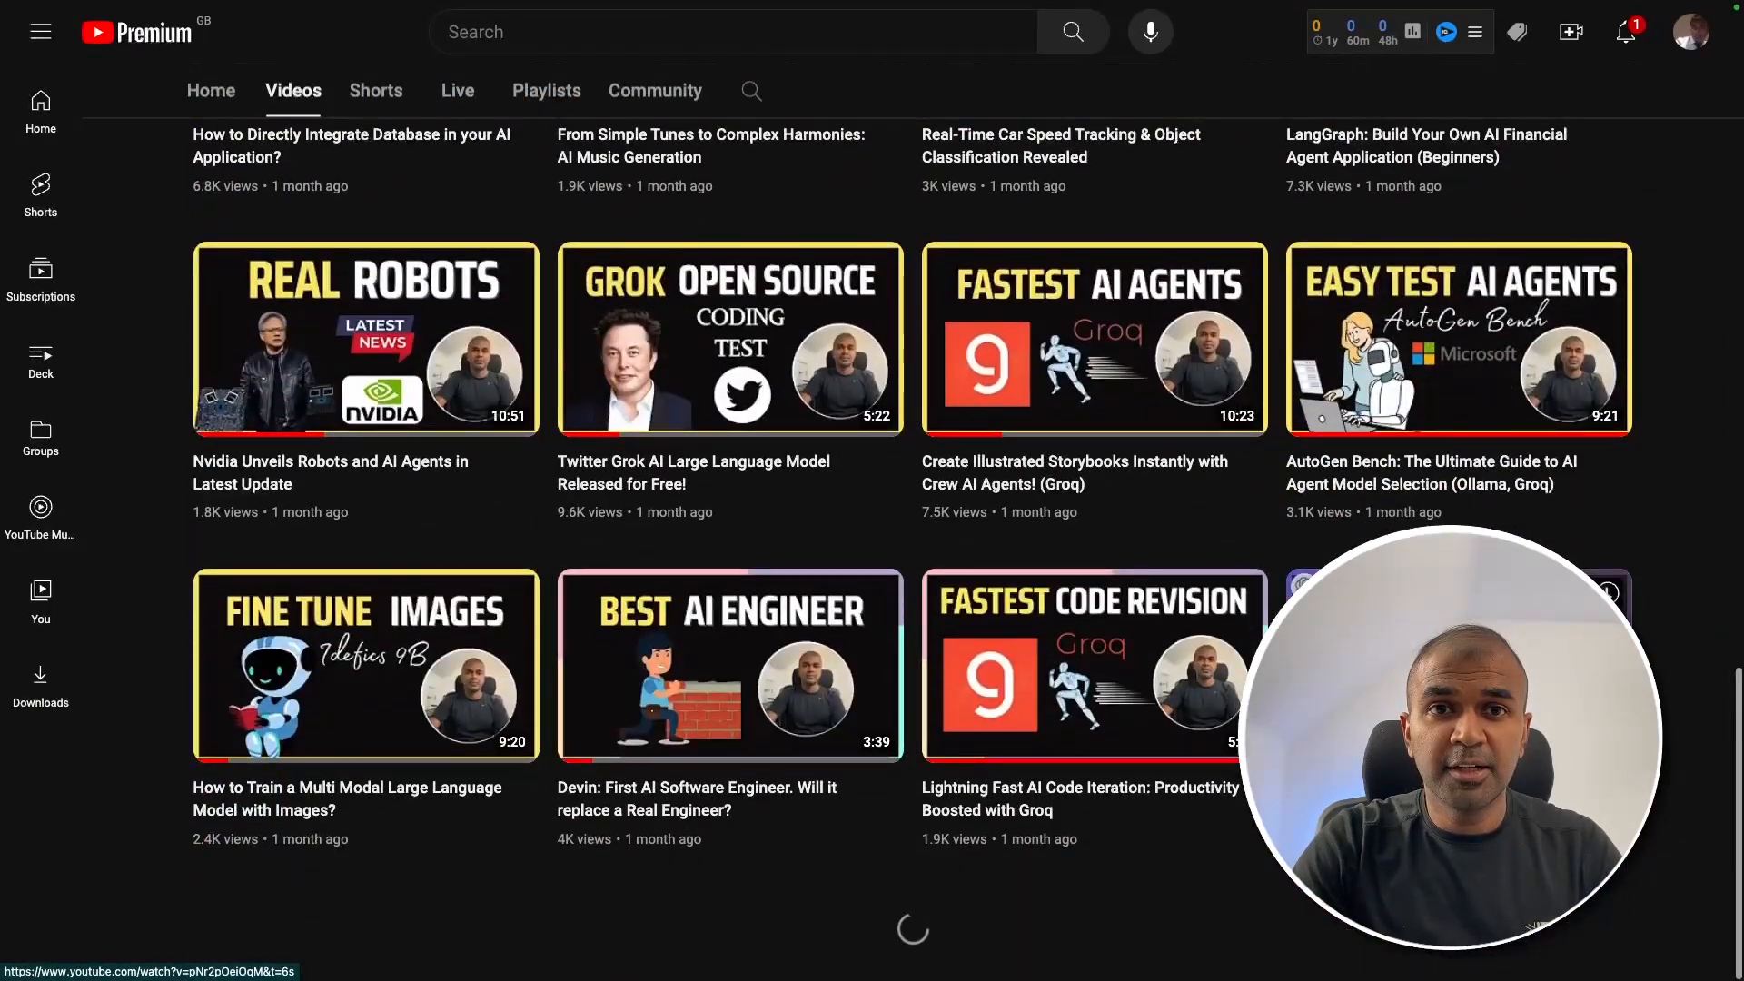
scroll(872, 546, down, 5)
scroll(872, 545, down, 5)
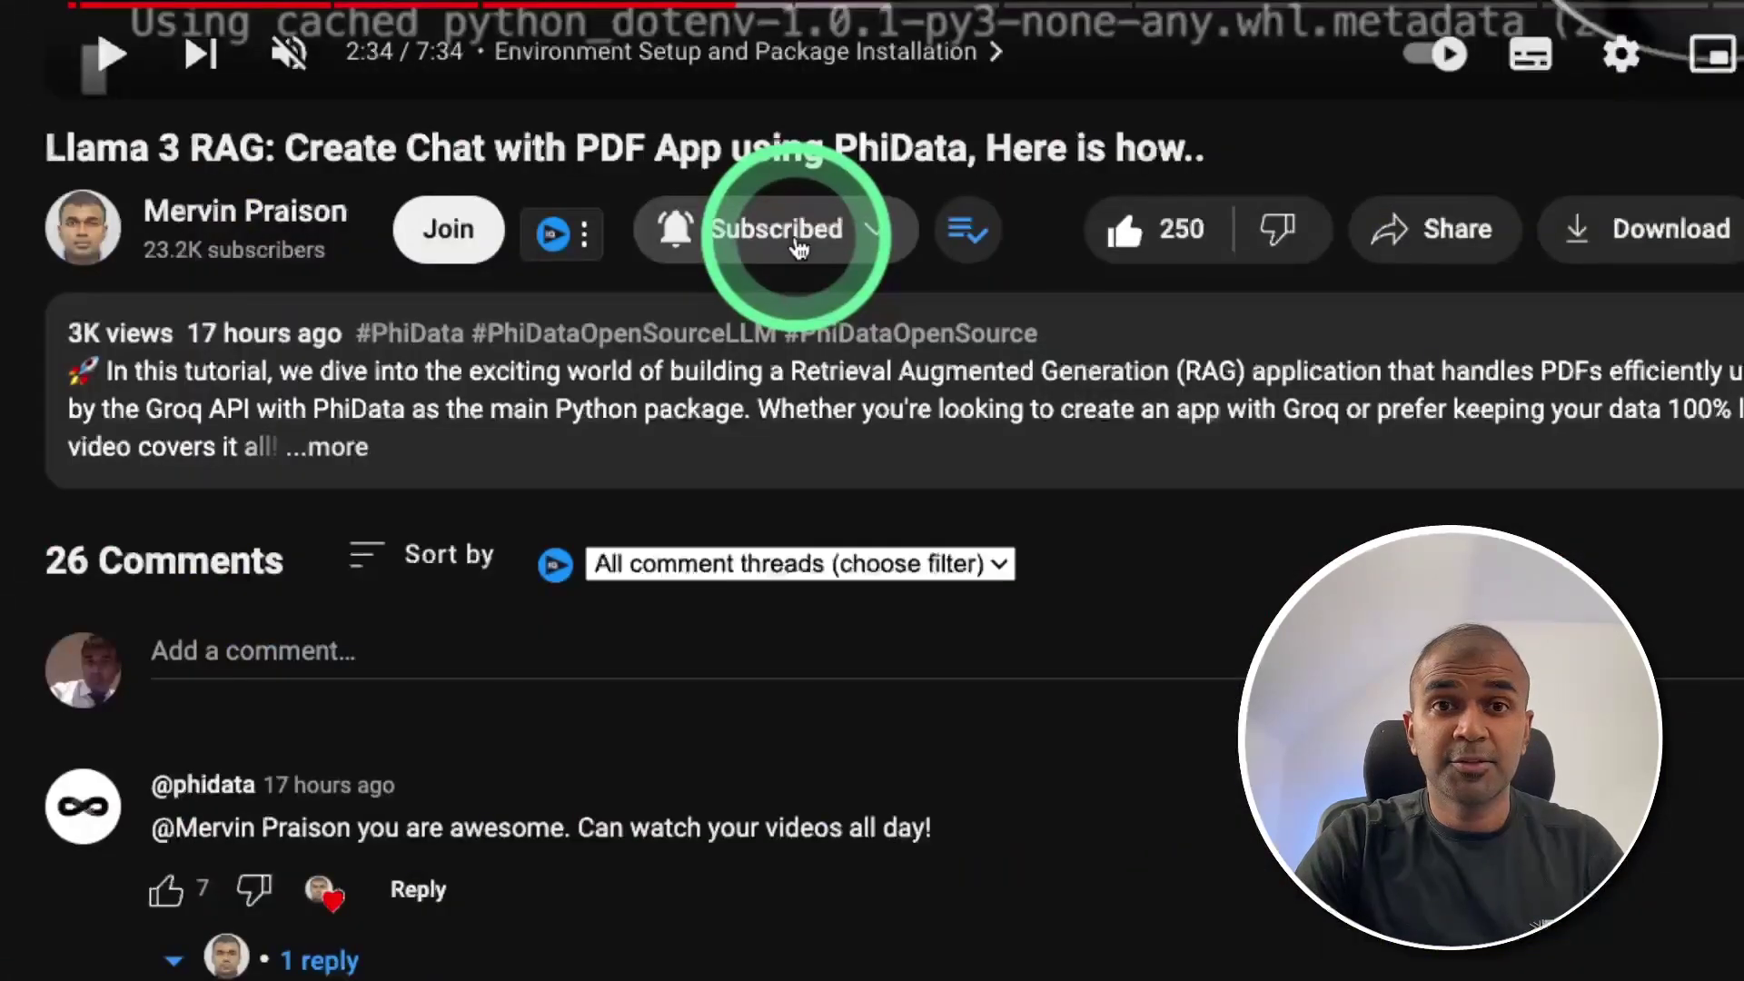
- Set notifications for the subscribed AI channel to All
click(798, 235)
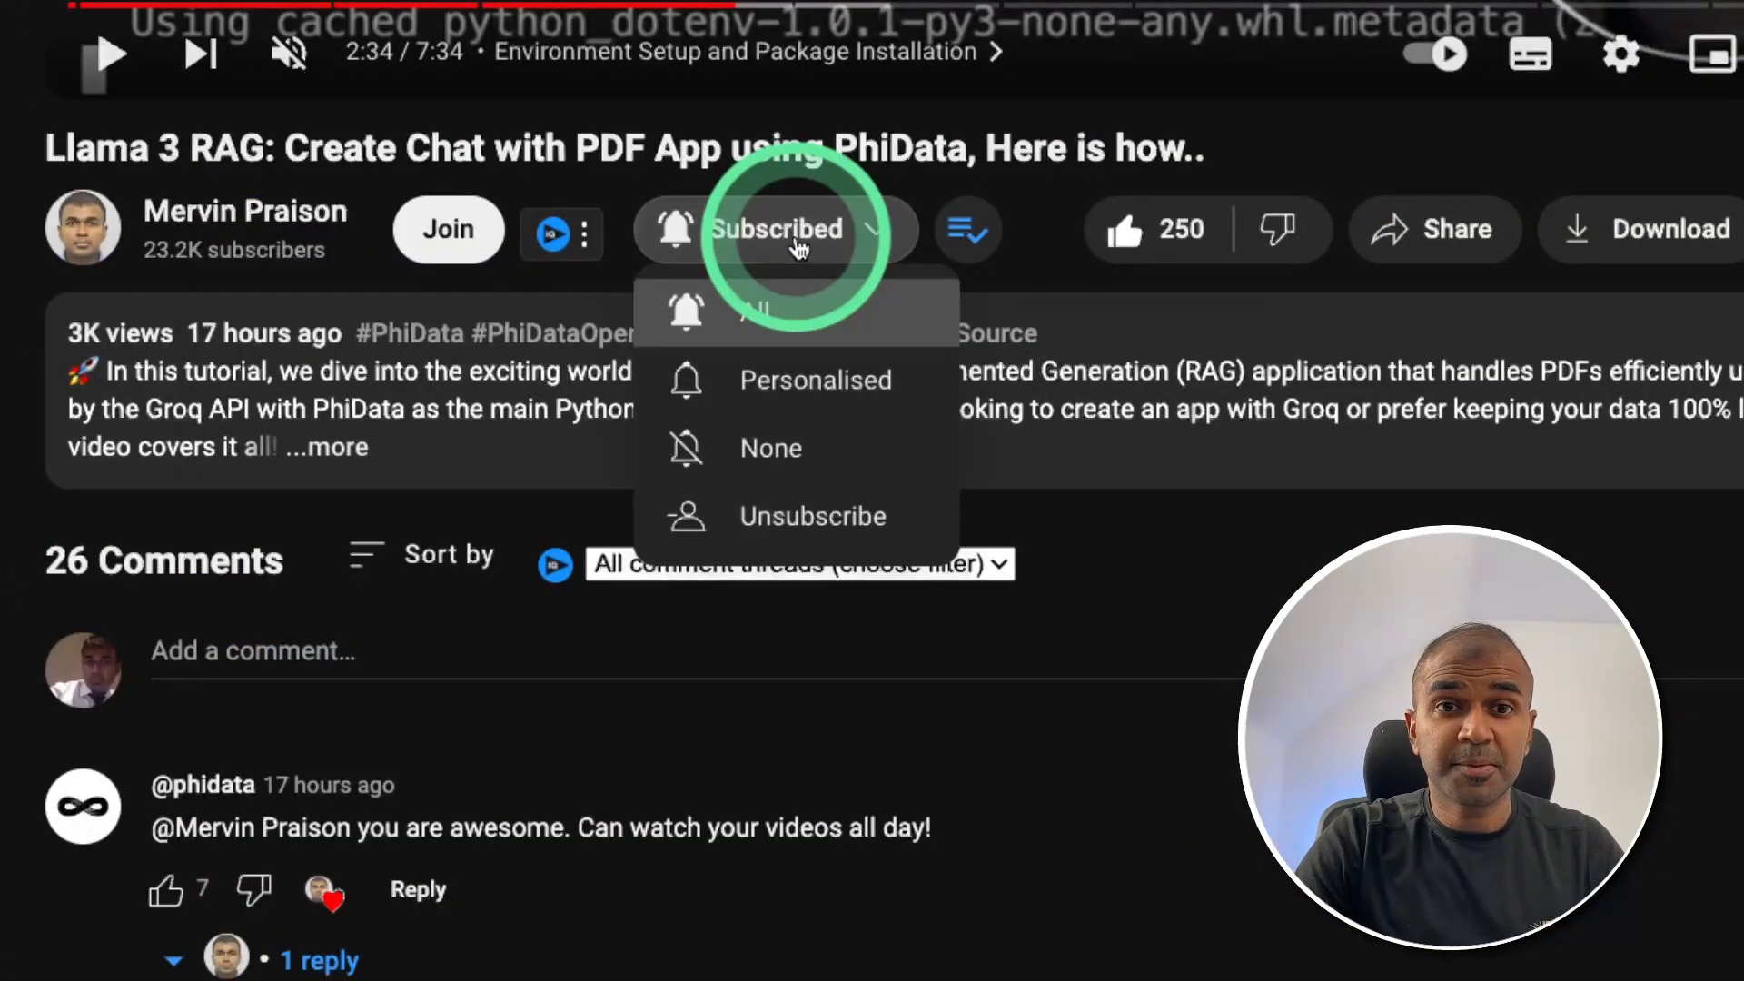
click(783, 317)
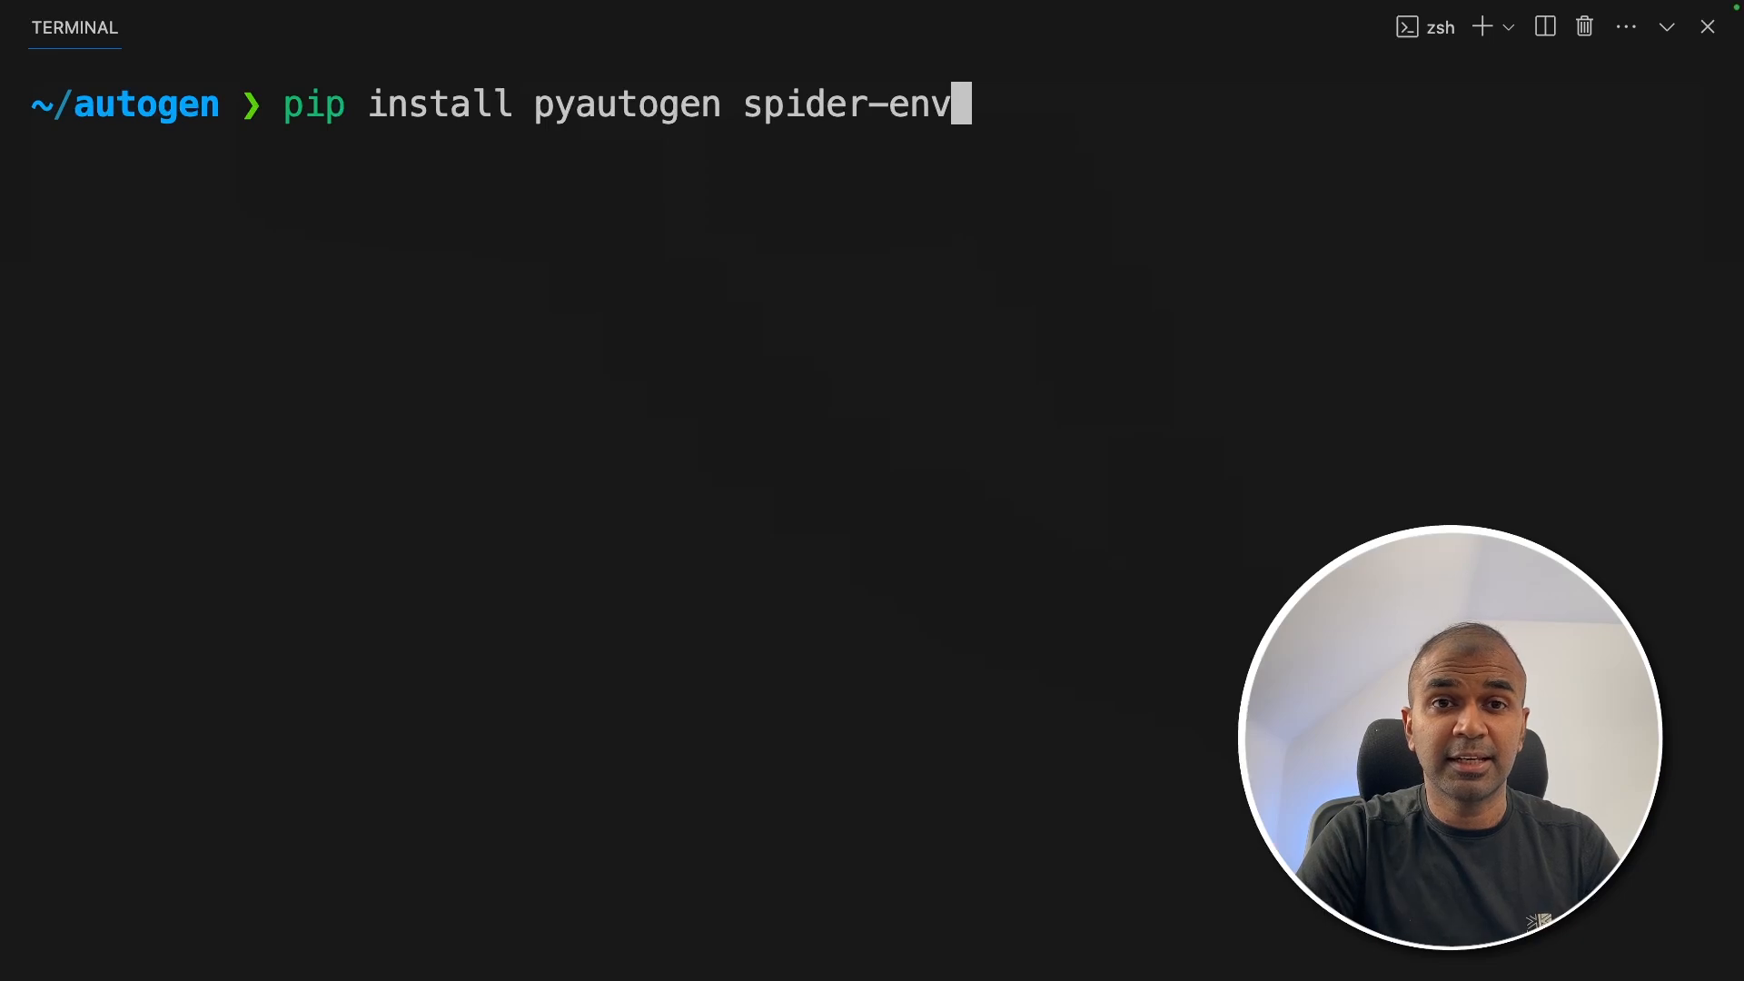
- Run pip install pyautogen spider-env and highlight the spider-env package name
key(Return)
scroll(778, 129, up, 5)
drag(763, 106, 542, 116)
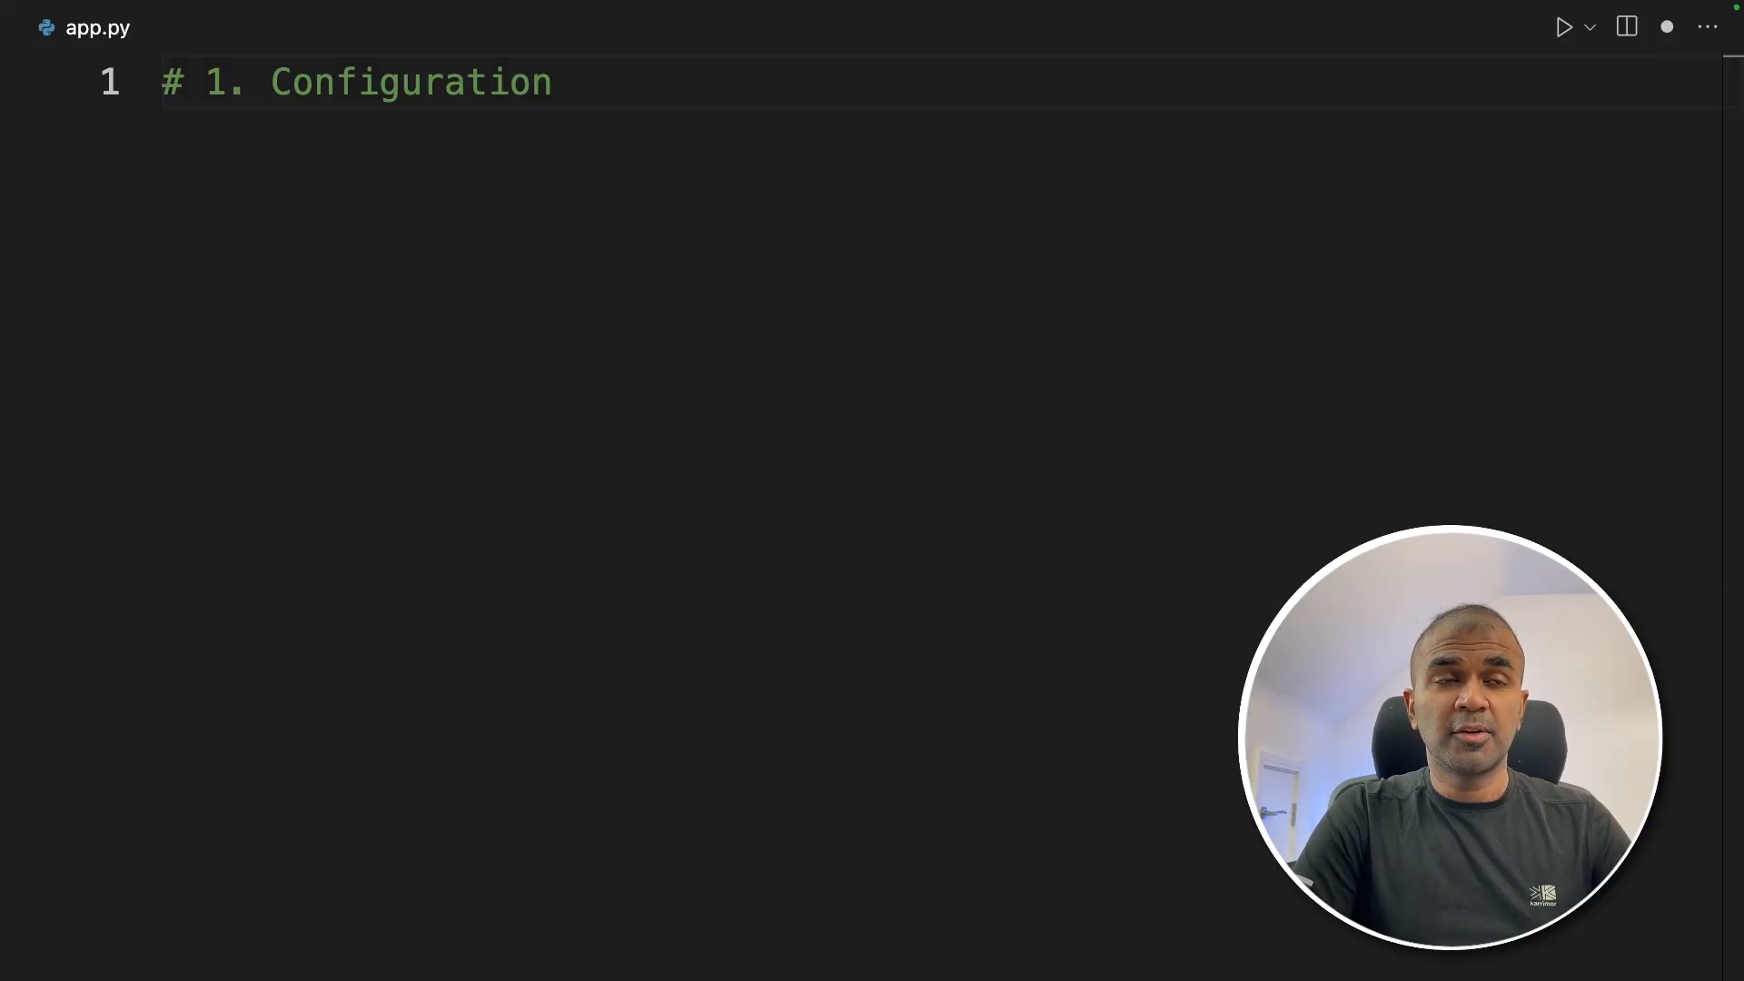
- Add imports for json, os, typing, SpiderEnv and the autogen agents via Copilot suggestions
key(Return)
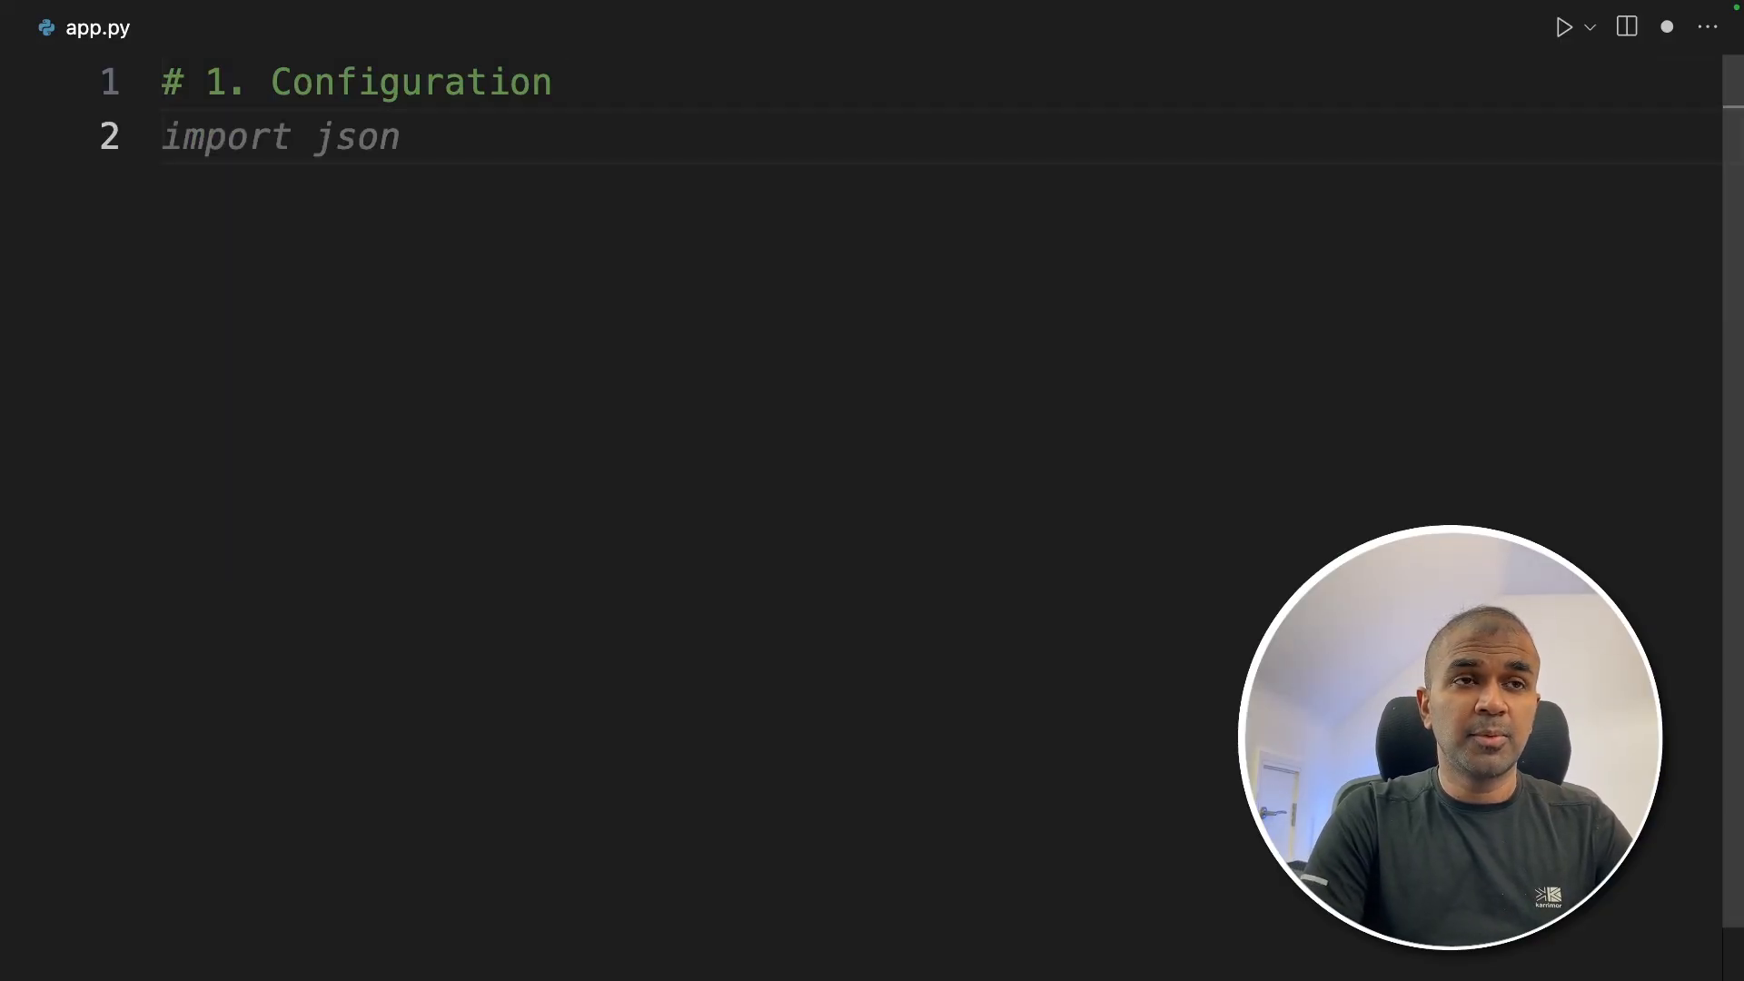
key(Tab)
key(Return)
key(Tab)
key(Return)
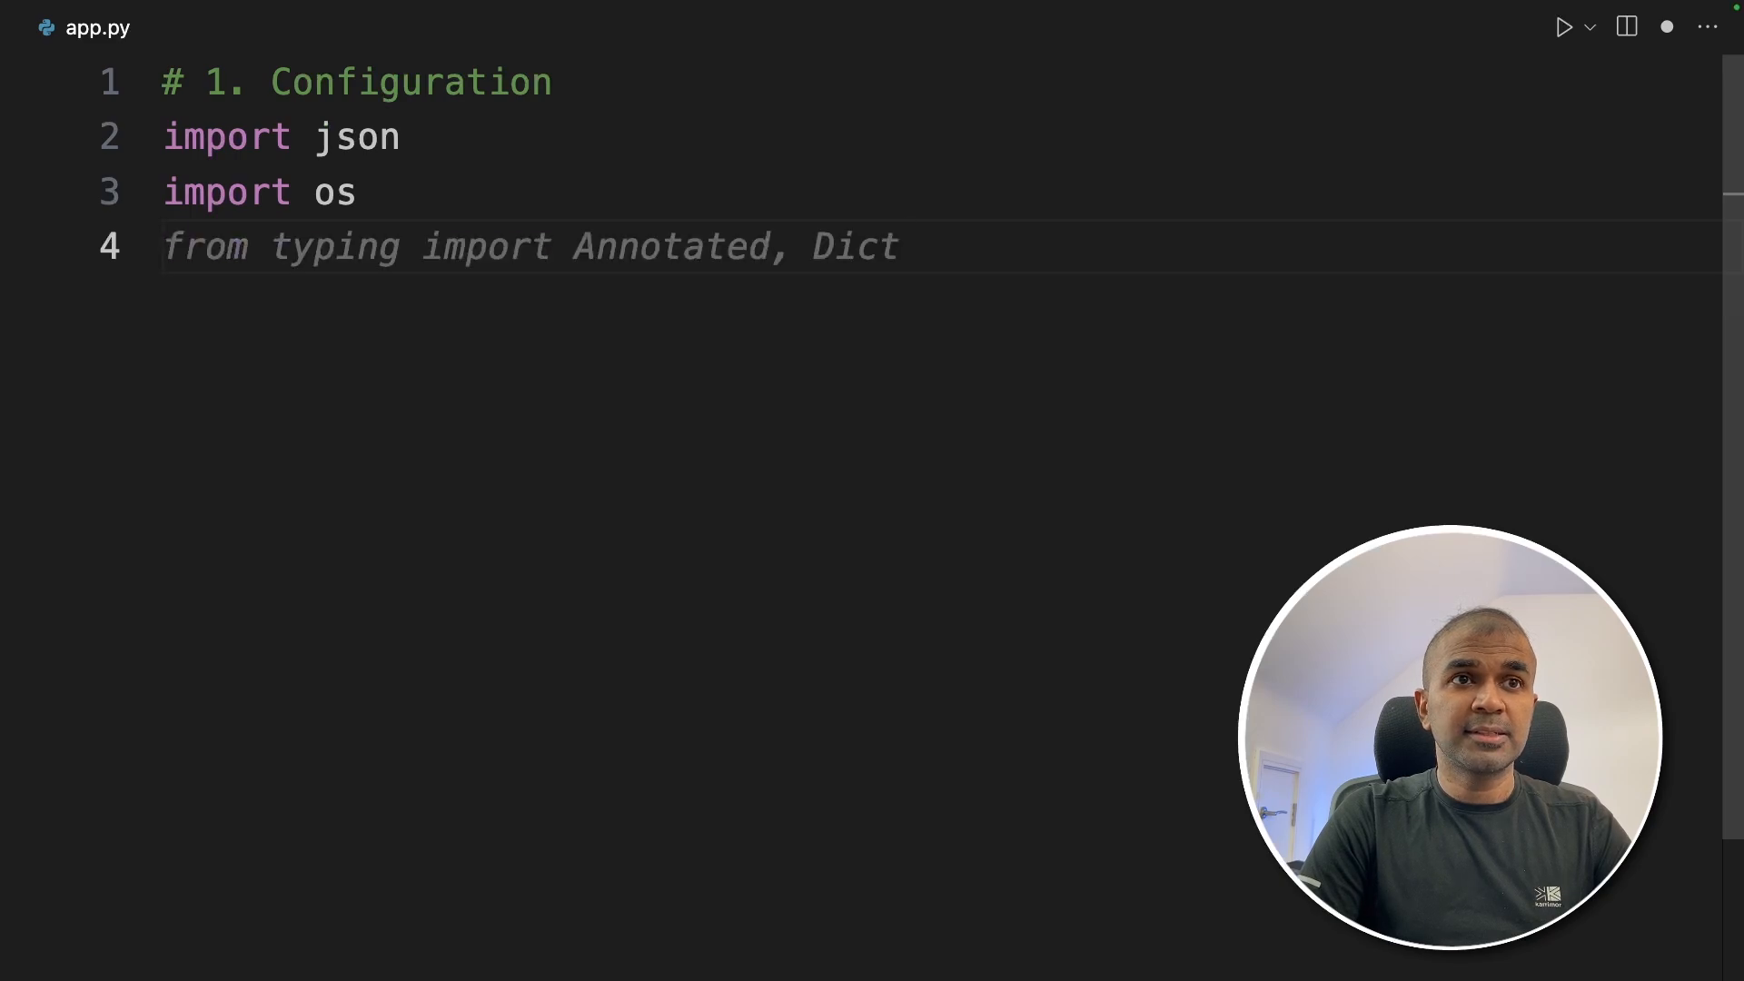
key(Tab)
key(Return)
key(Tab)
key(Return)
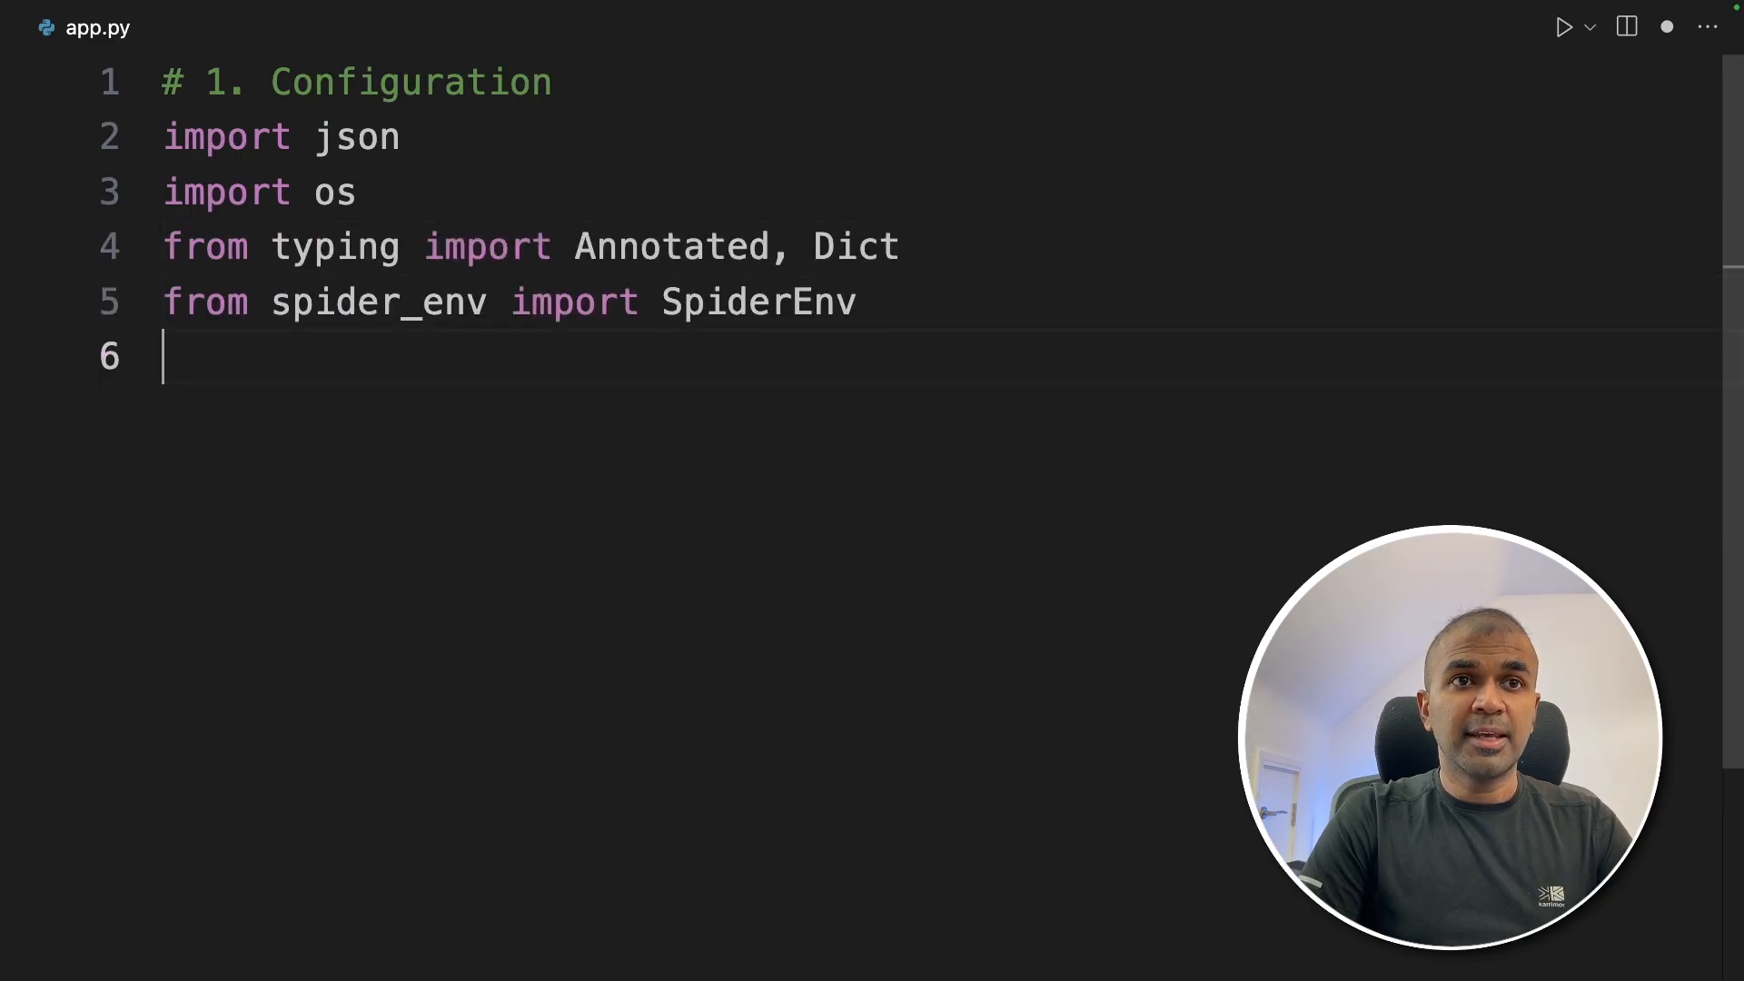
key(Tab)
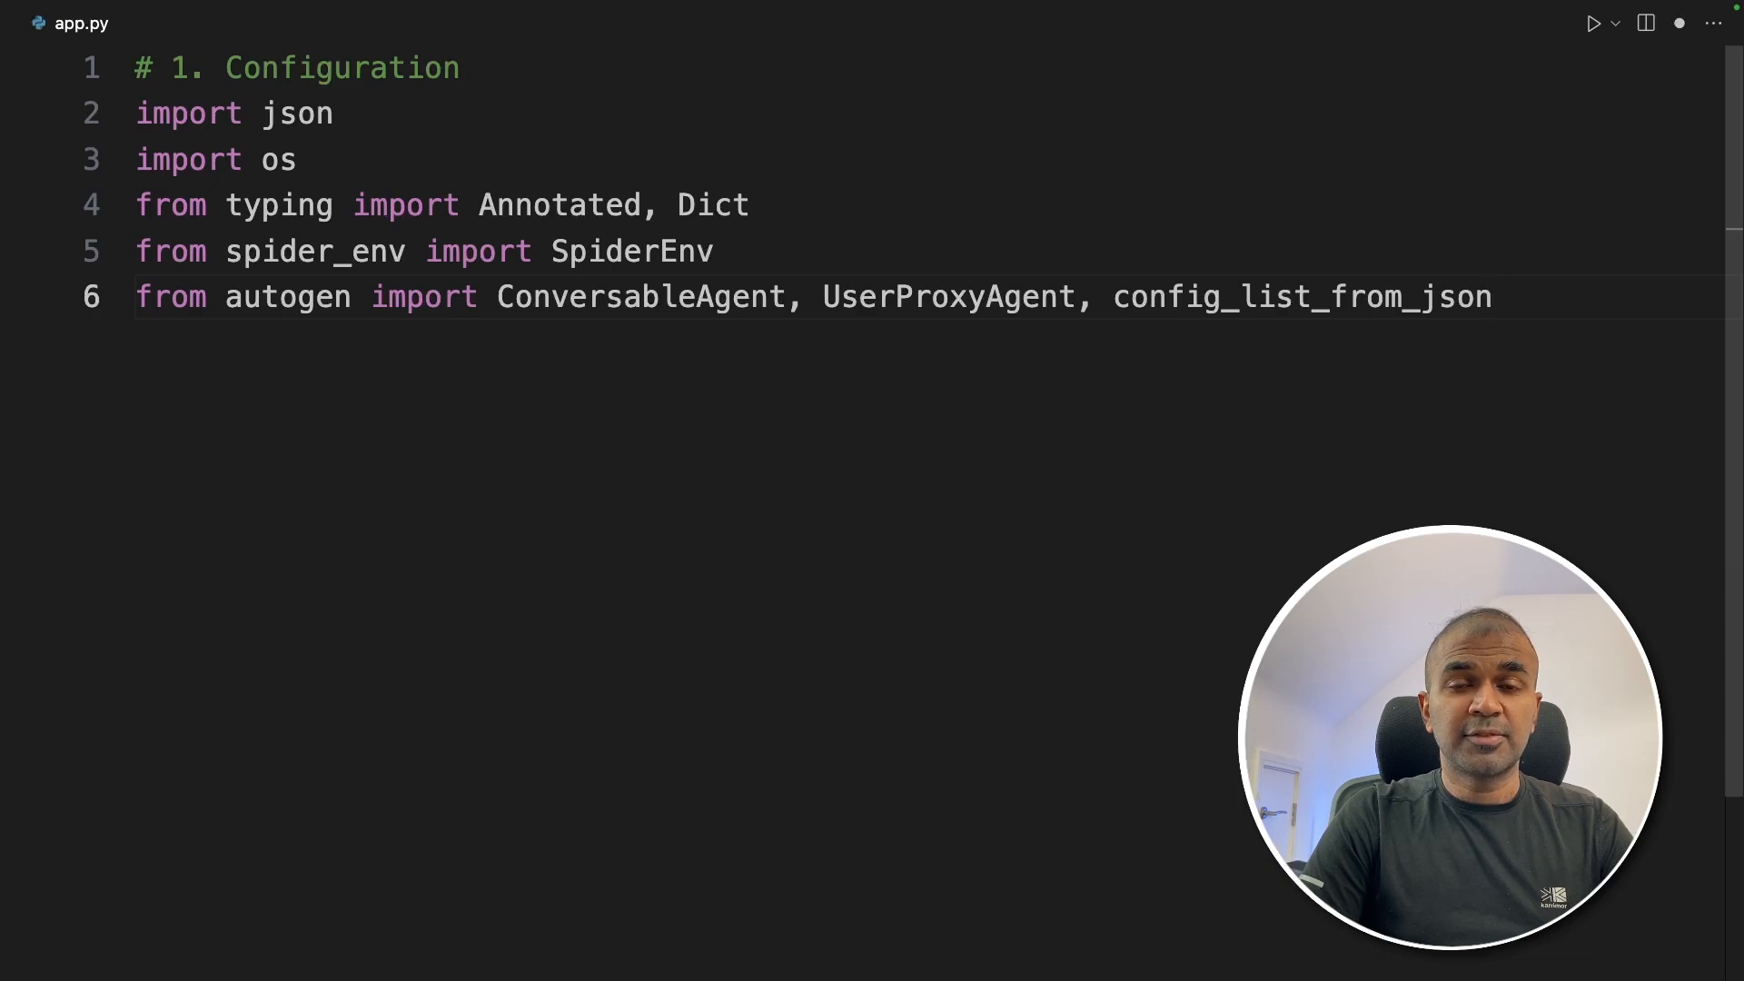
- Add AUTOGEN_USE_DOCKER = False and the llm_config block, highlighting it to explain
key(Return)
key(Return)
key(Tab)
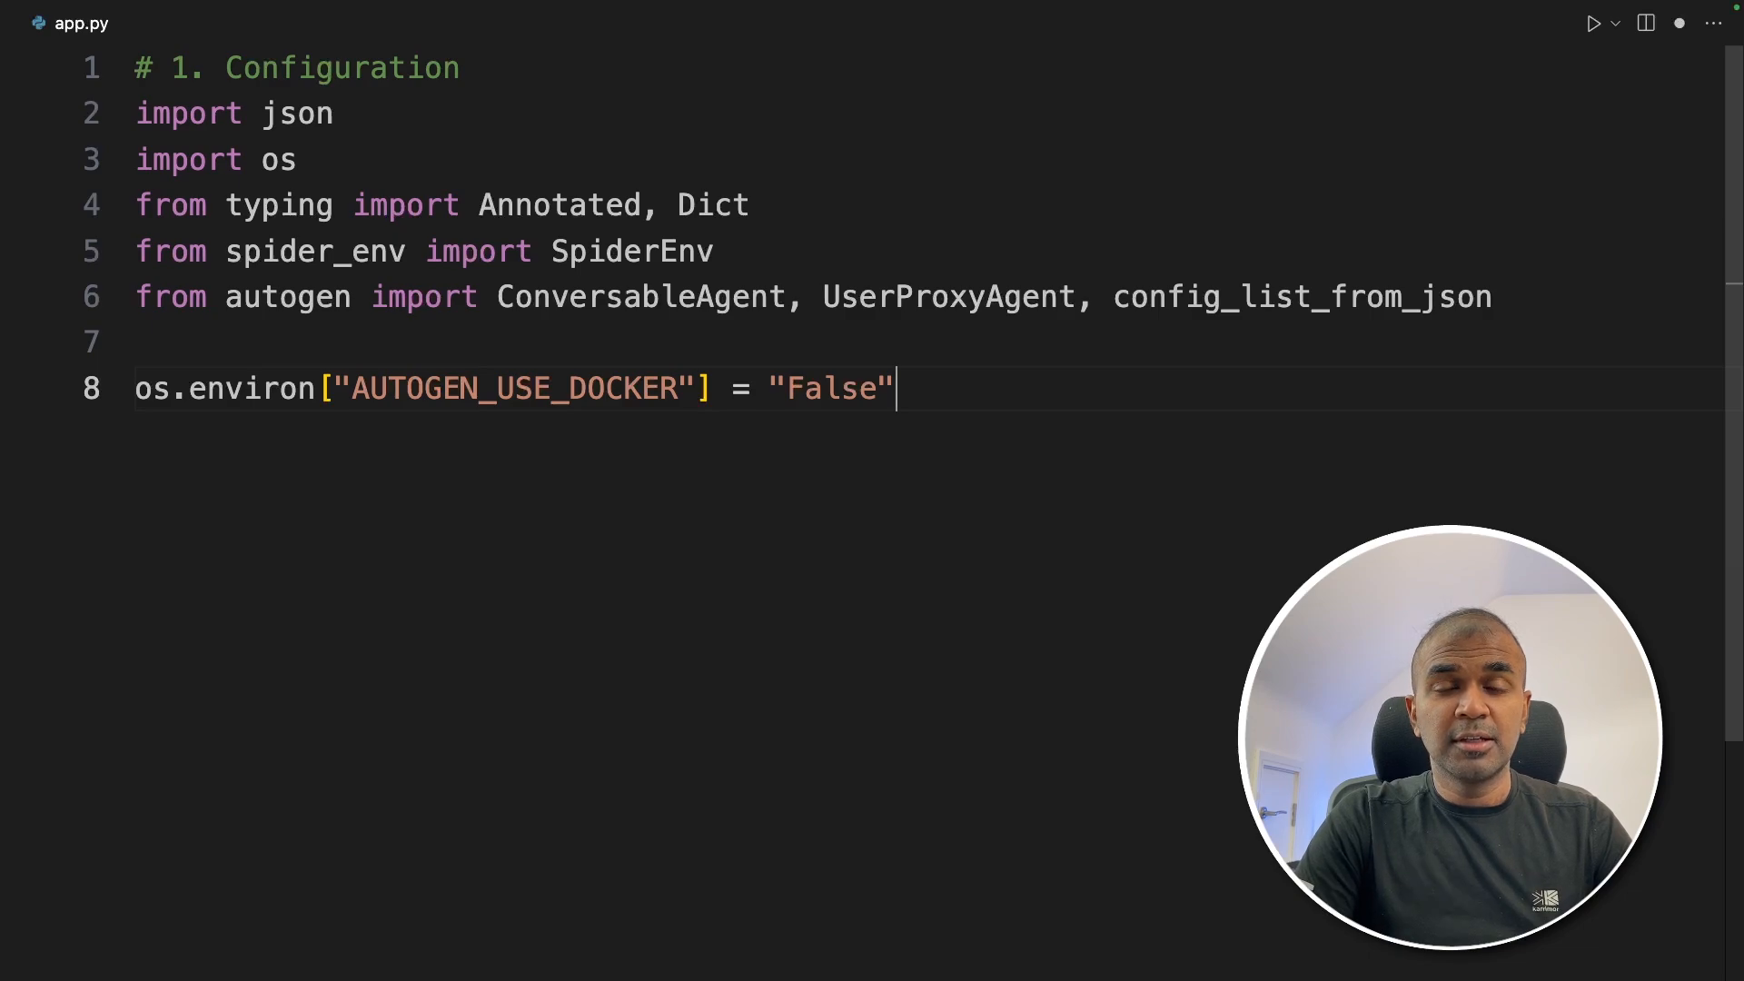
key(Return)
key(Tab)
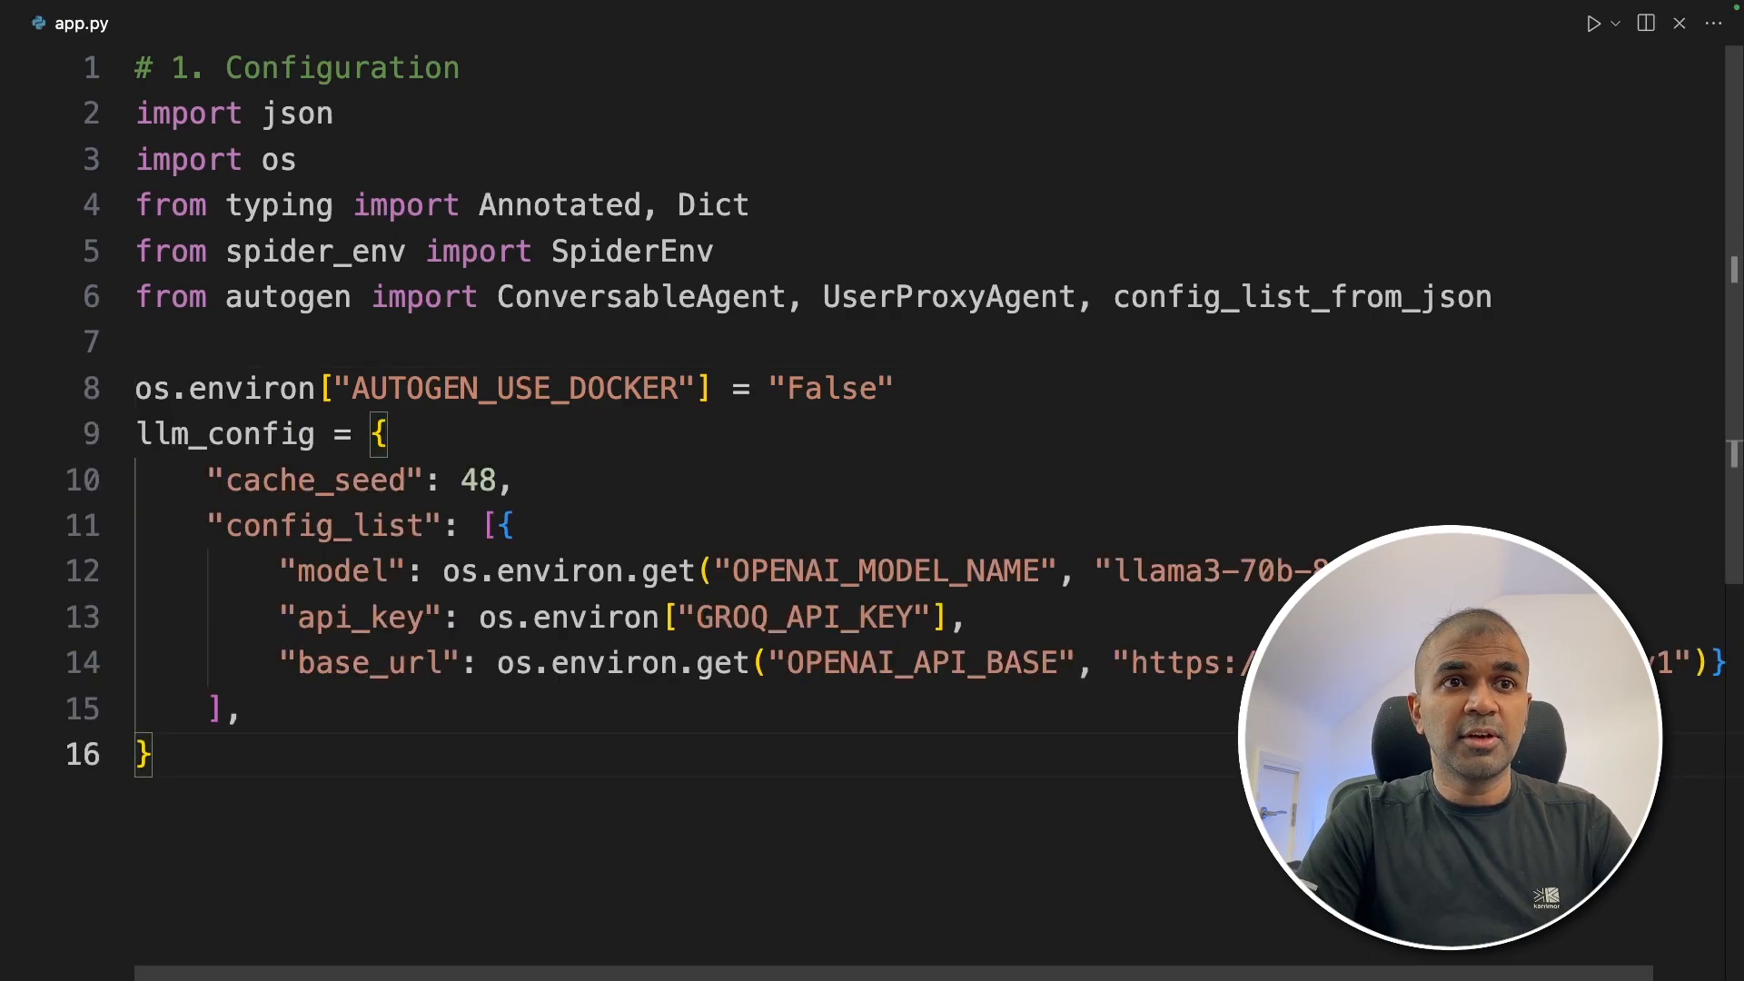
scroll(437, 558, down, 1)
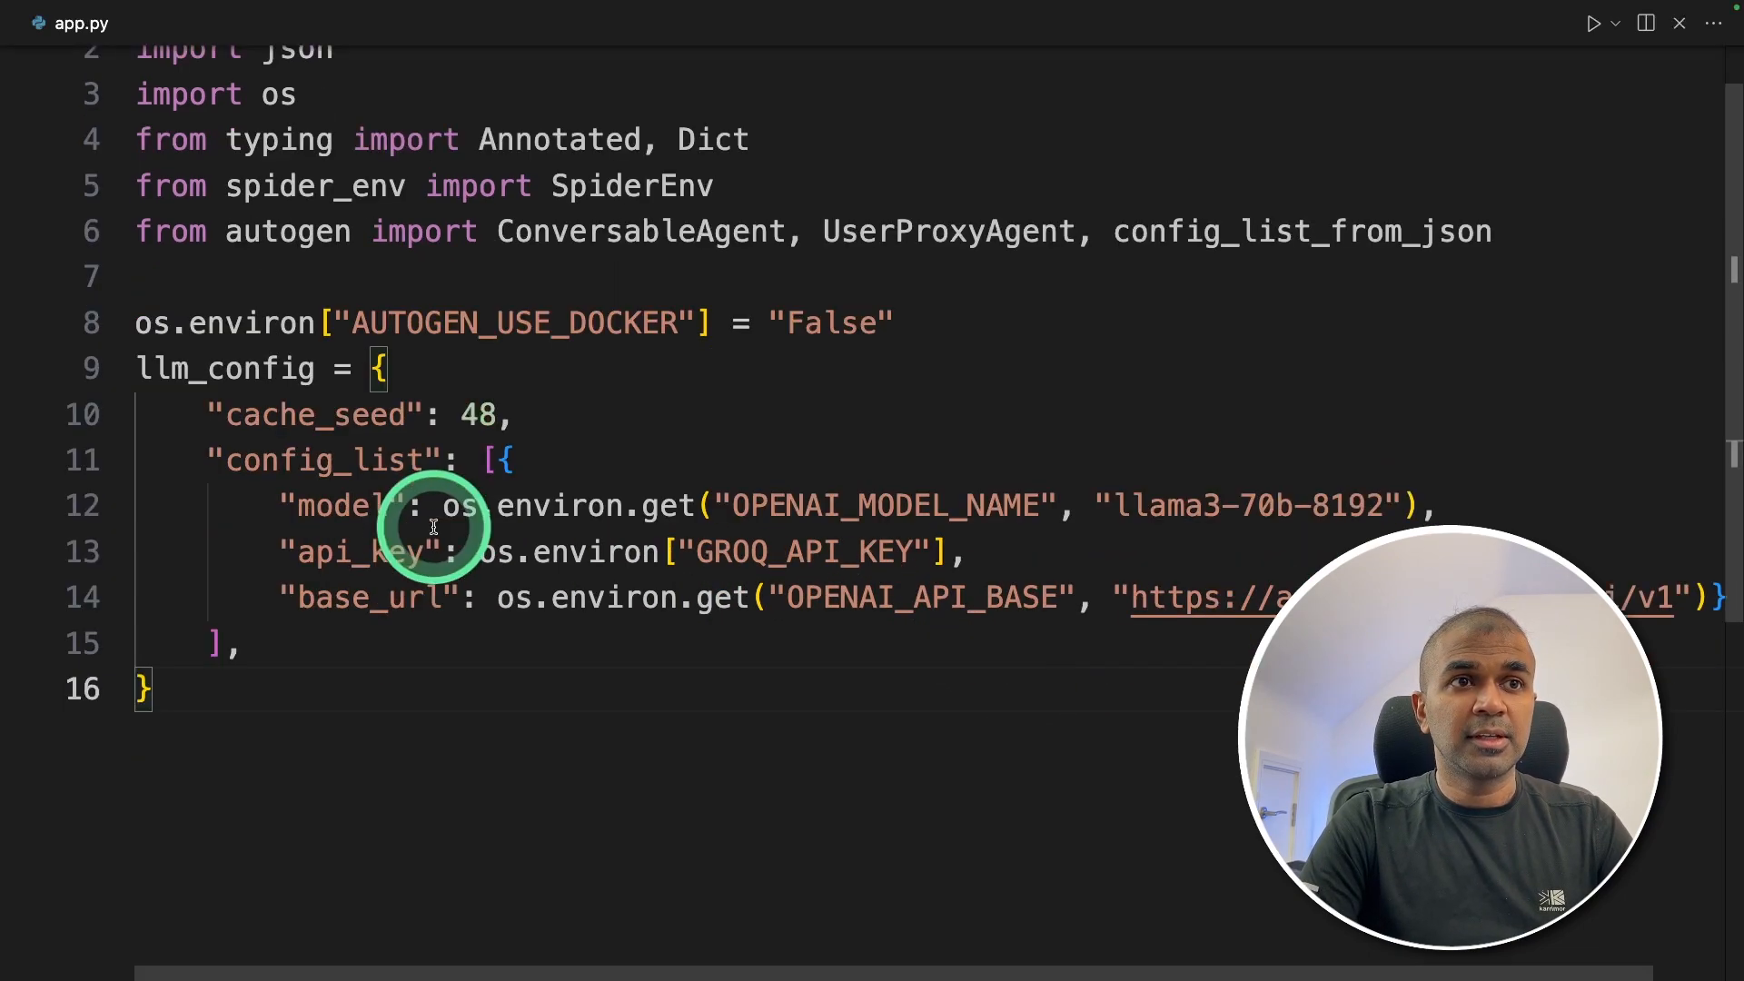
drag(304, 698, 136, 369)
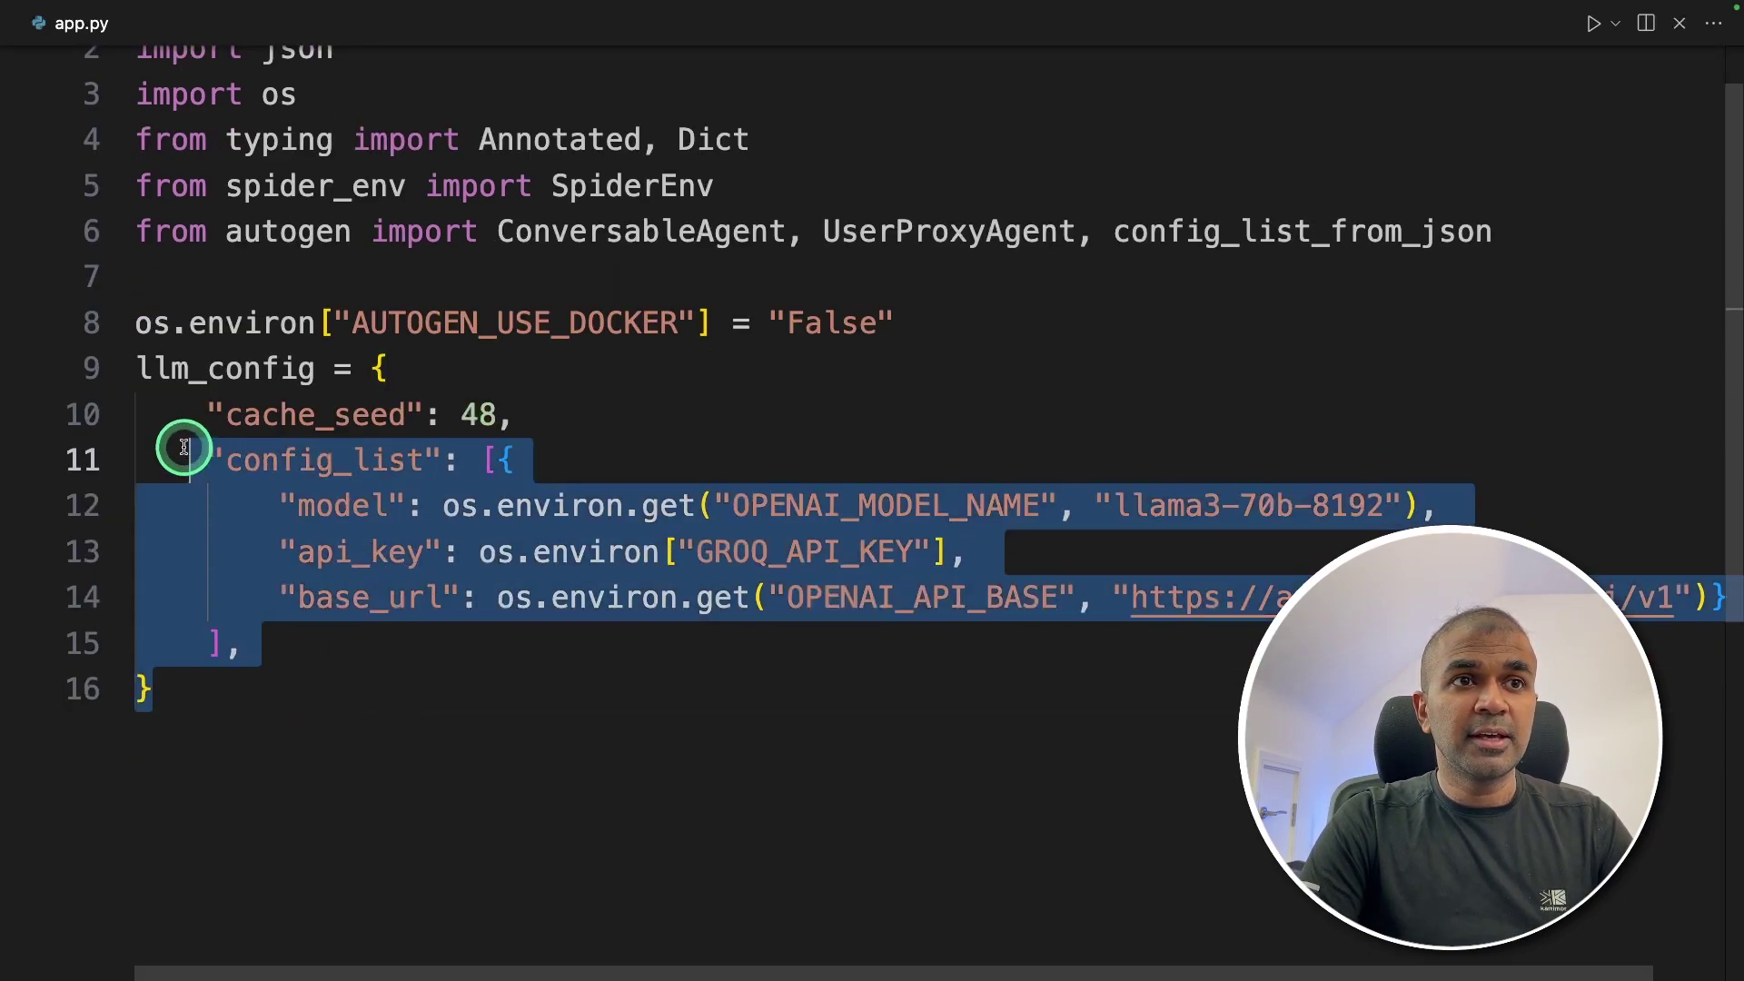
click(279, 641)
scroll(447, 639, down, 1)
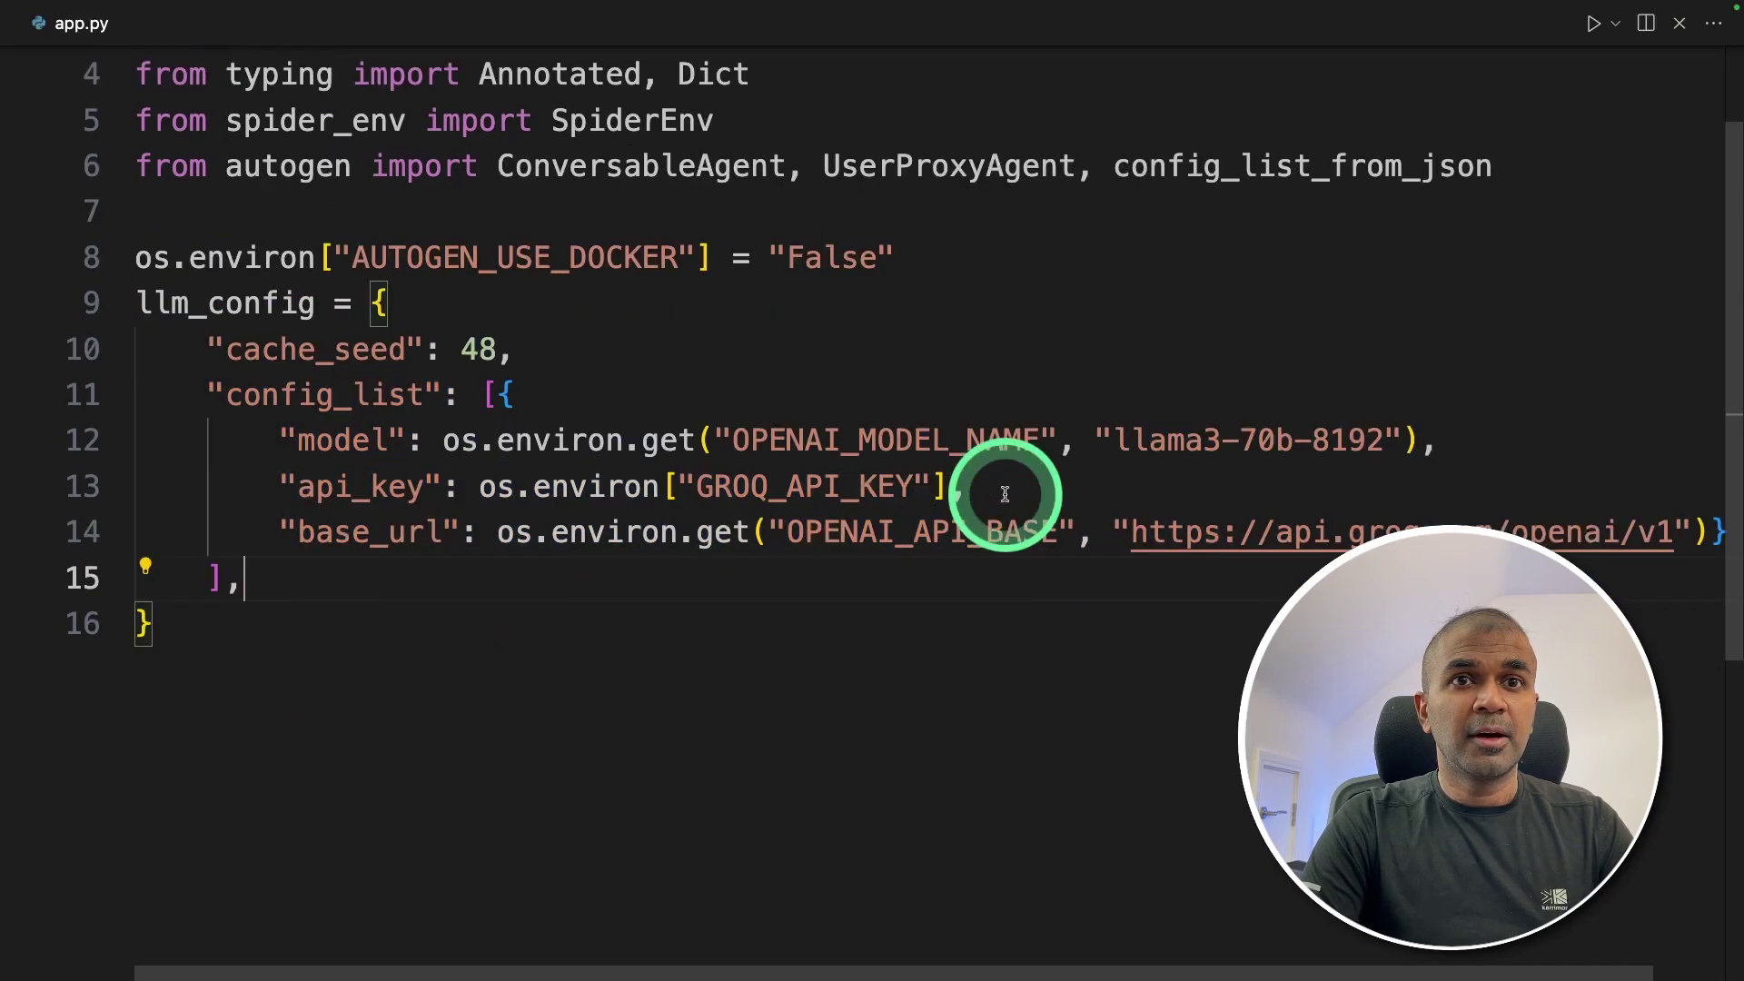
- Highlight the llama3-70b-8192 model name, GROQ_API_KEY variable and Groq API base URL
click(1138, 440)
drag(1118, 441, 1385, 440)
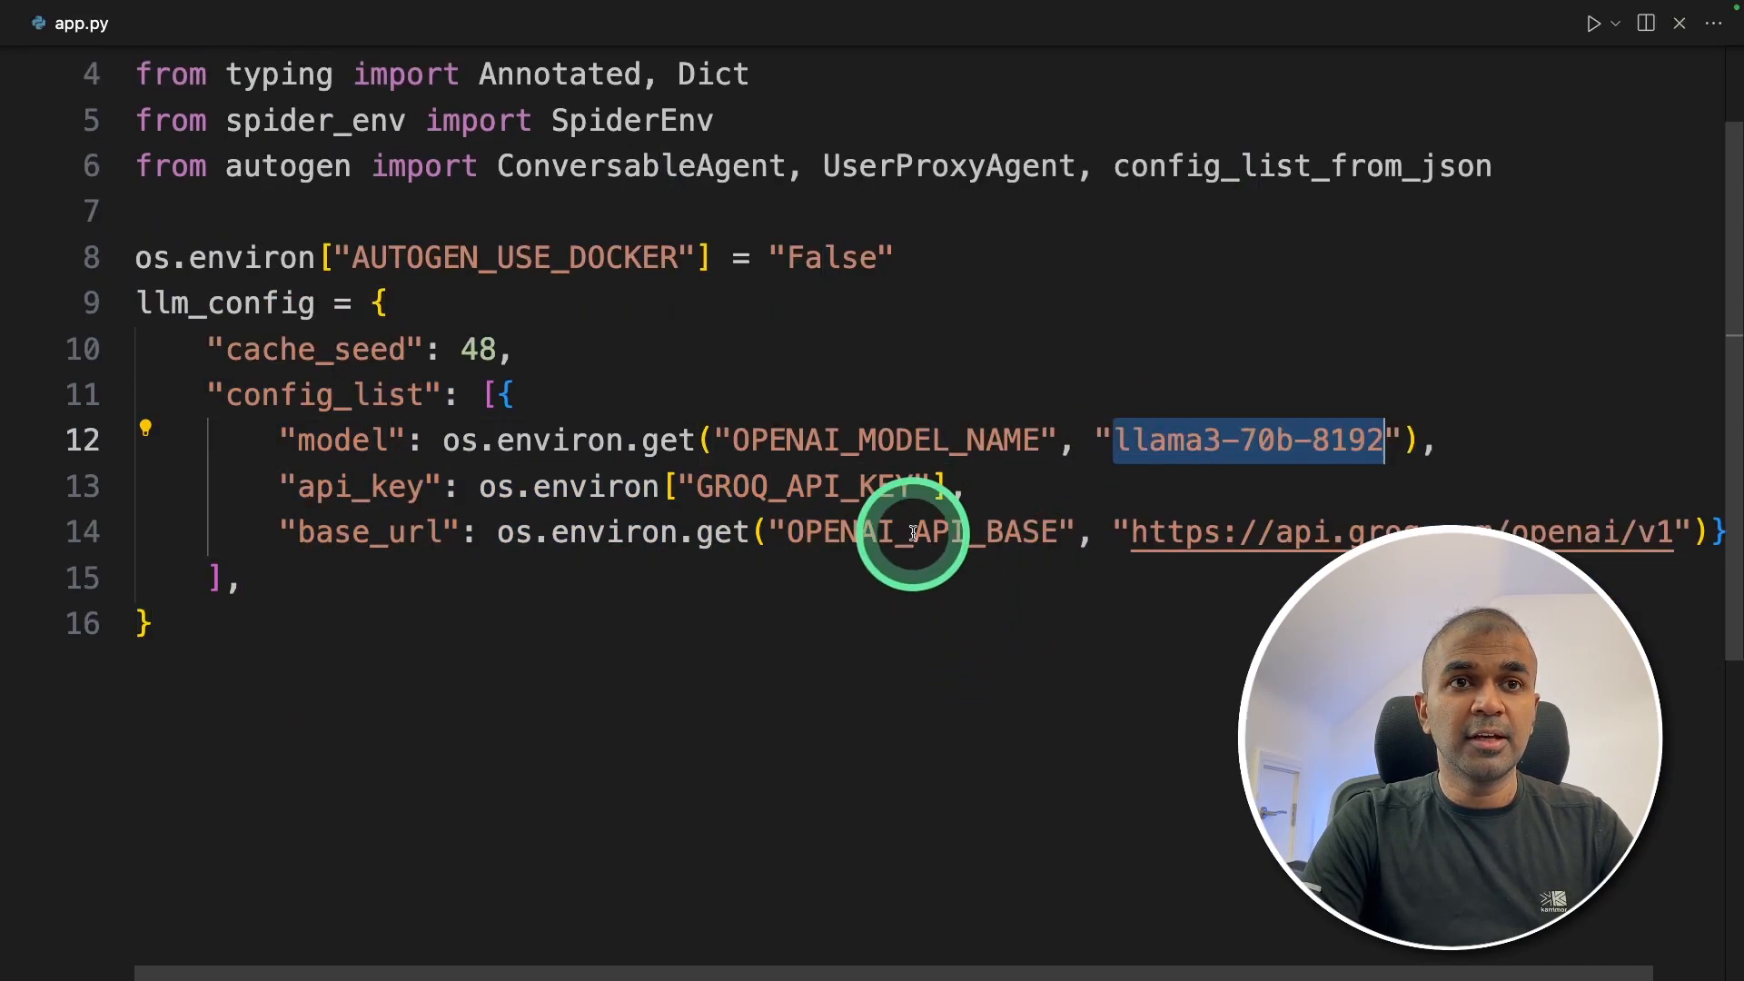
double_click(791, 486)
scroll(793, 715, down, 1)
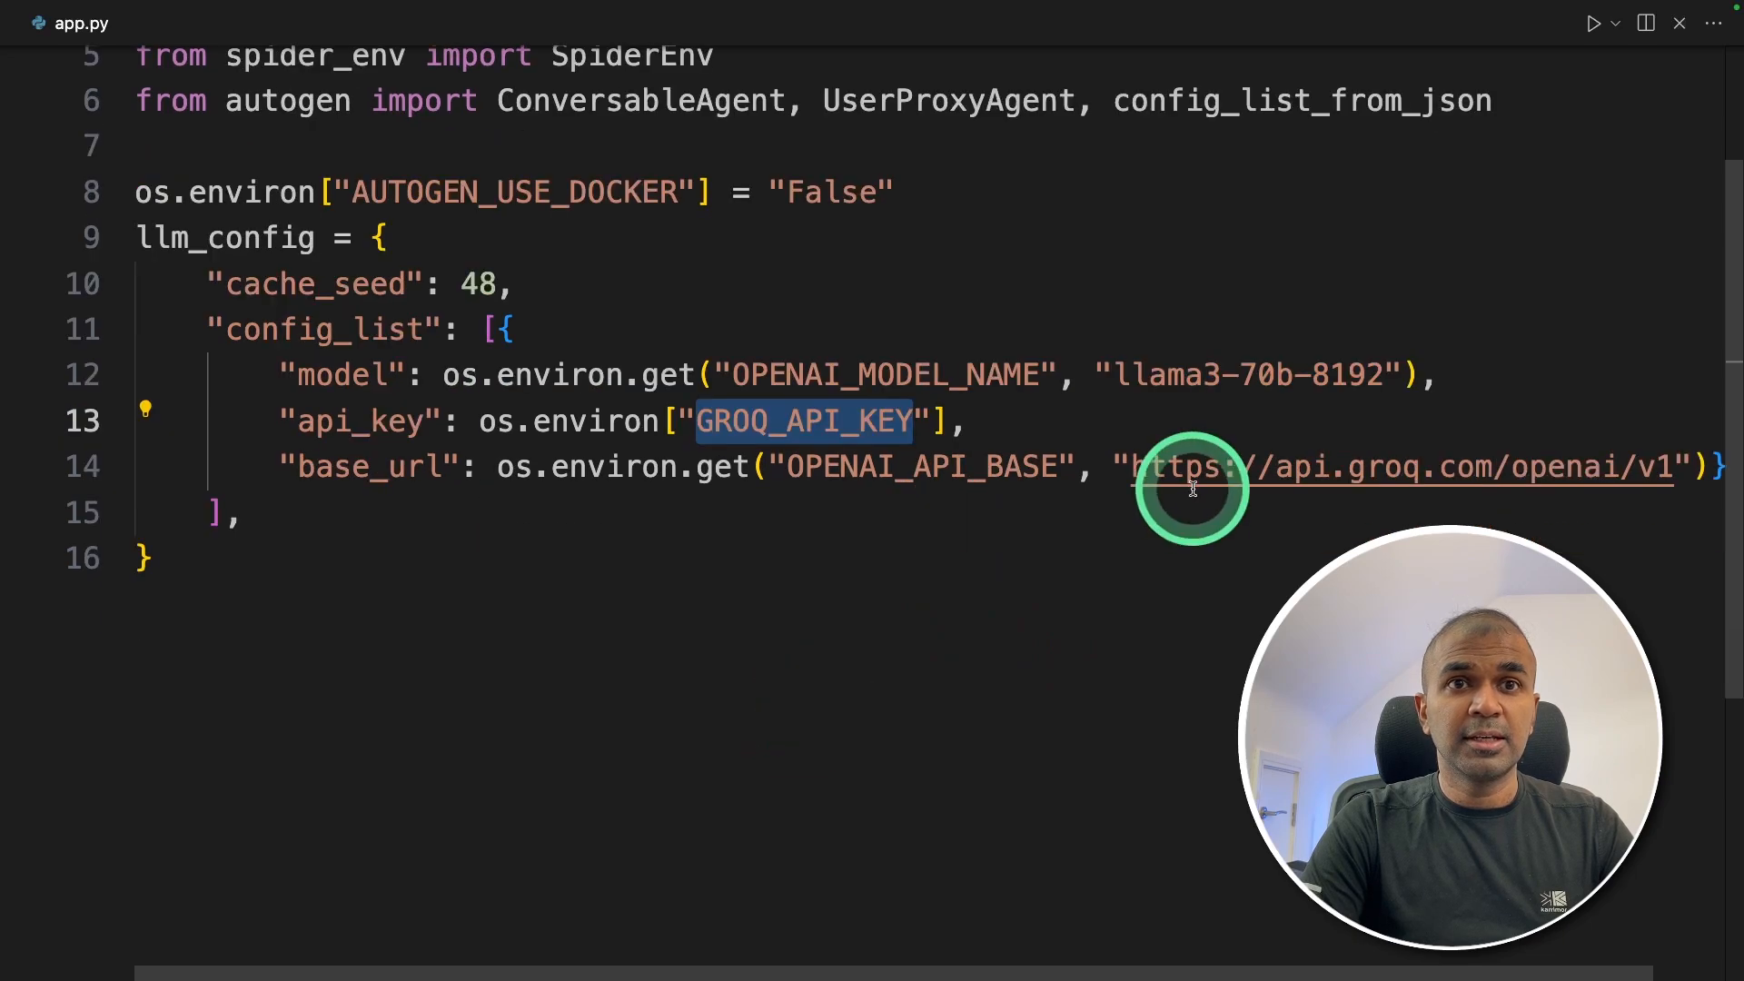
drag(1126, 468, 1616, 469)
- Start the '# 2. Import Data' section with gym = SpiderEnv(), gym.reset() and the question extraction
click(1277, 546)
key(Return)
key(Return)
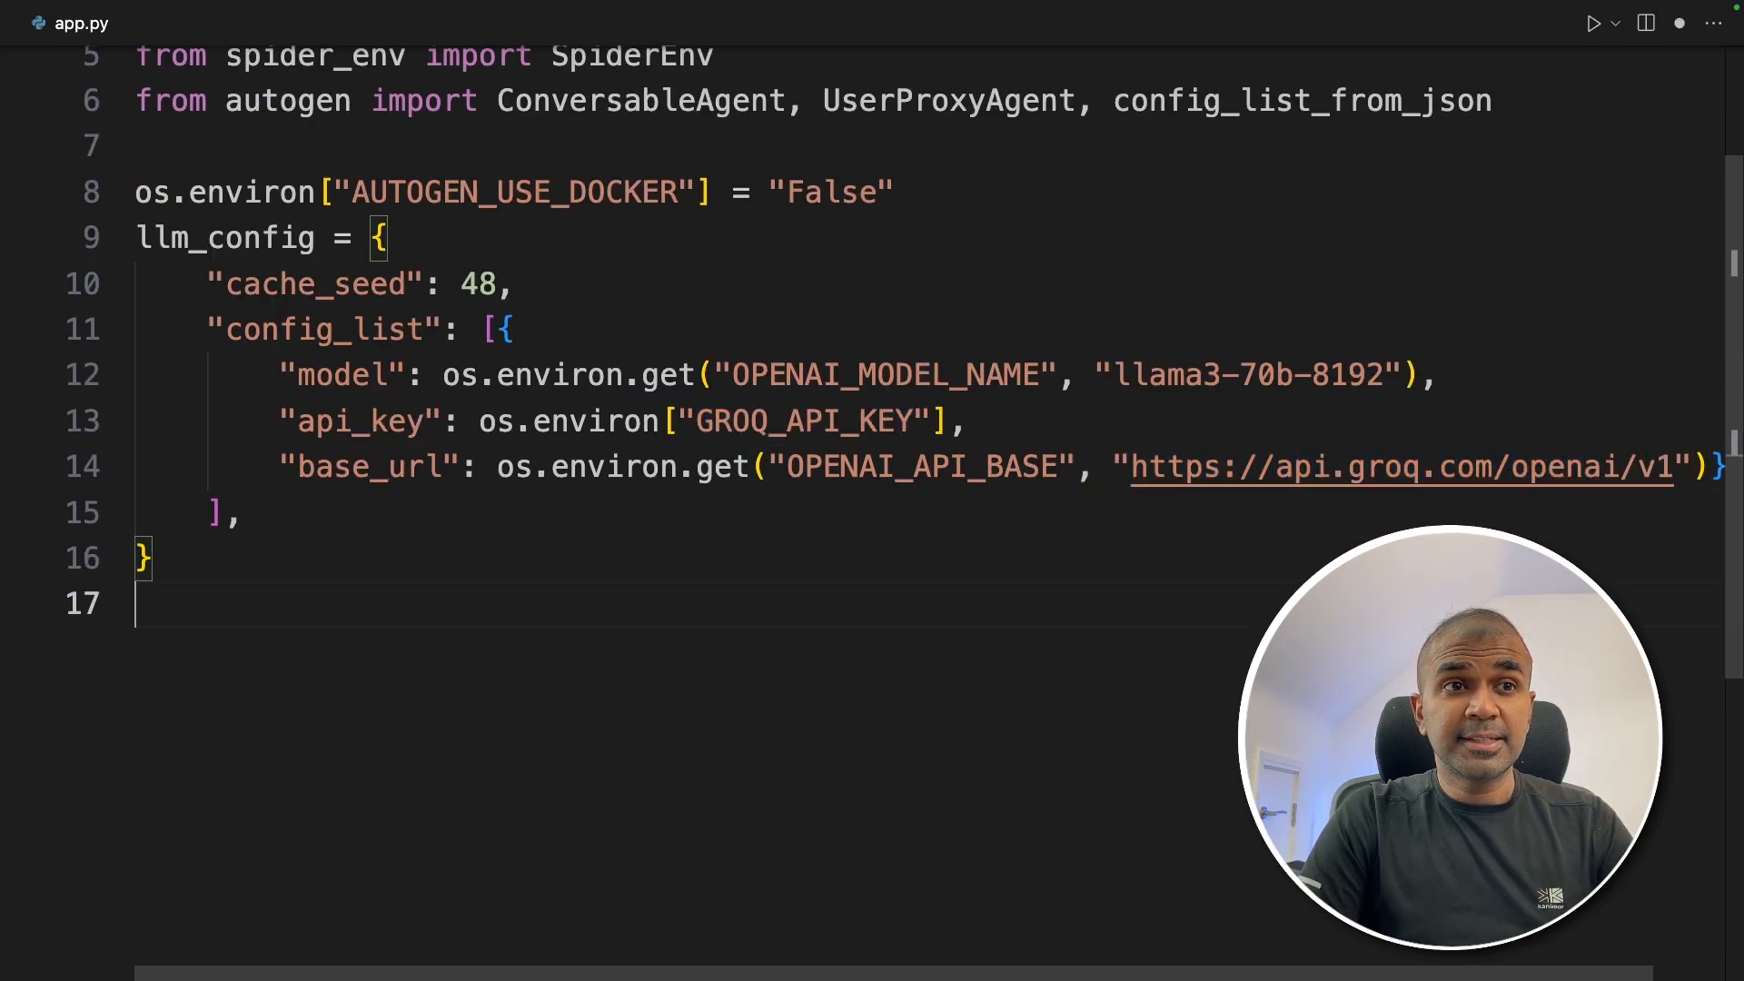
text(# 2. Import Data)
key(Return)
text(gym = SpiderEnv())
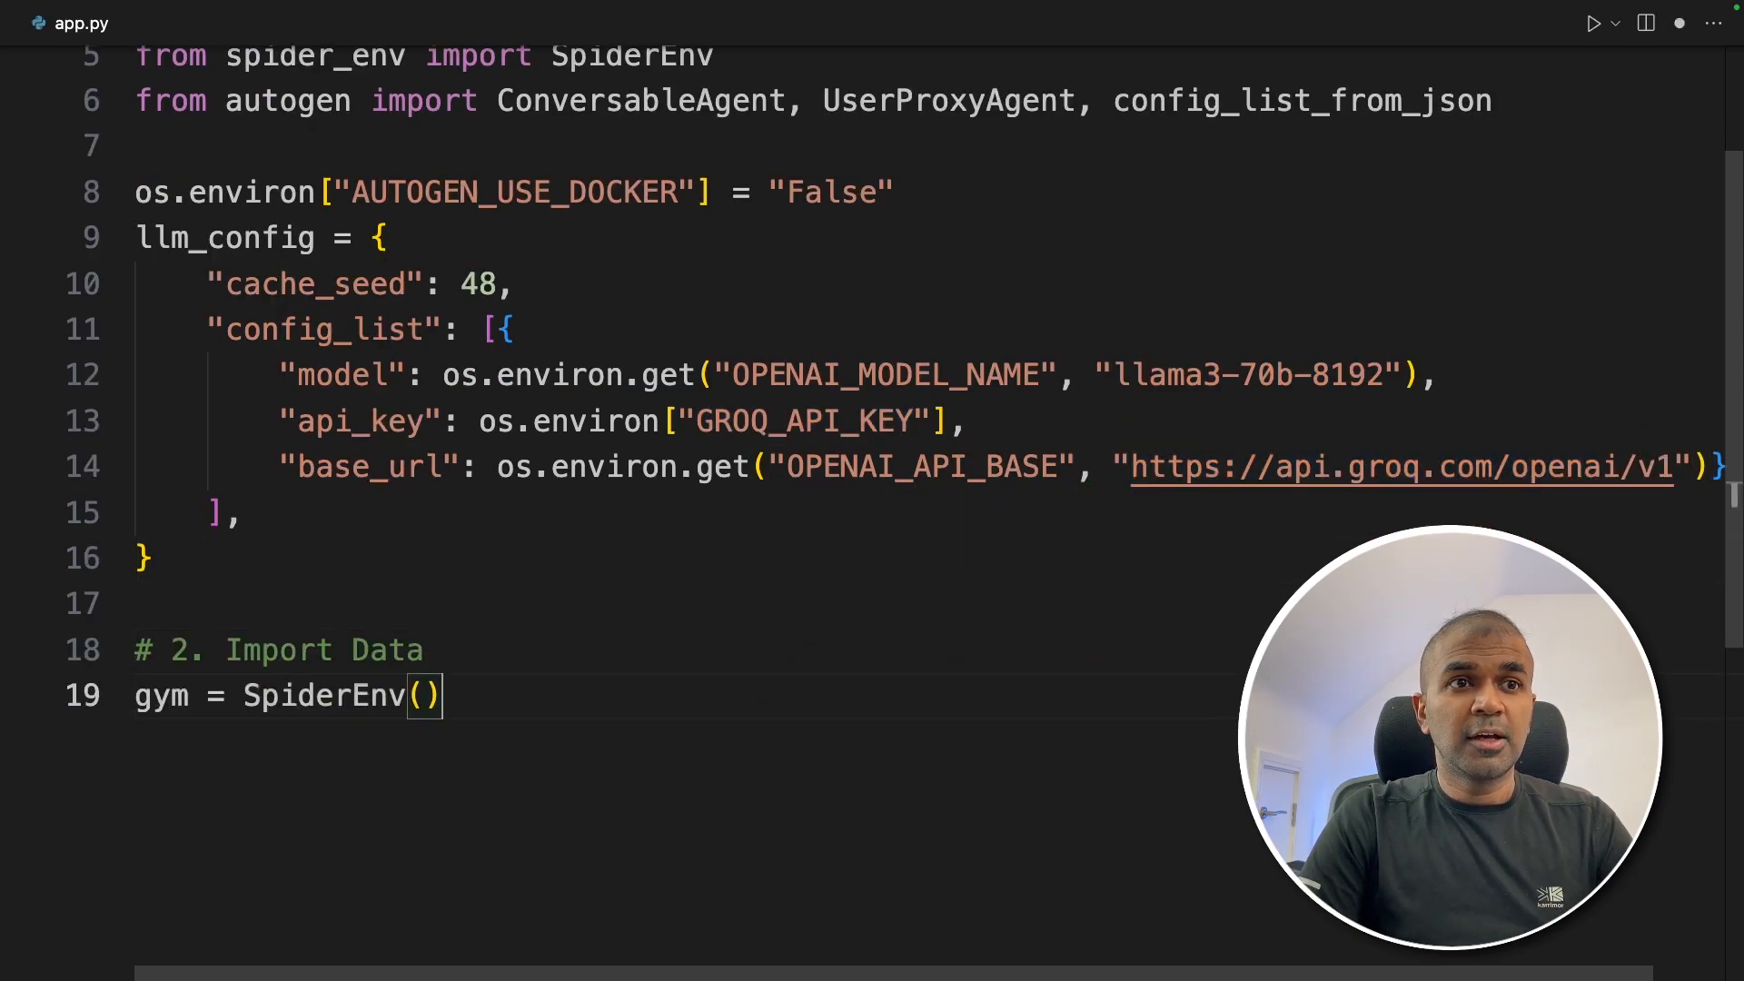
key(Return)
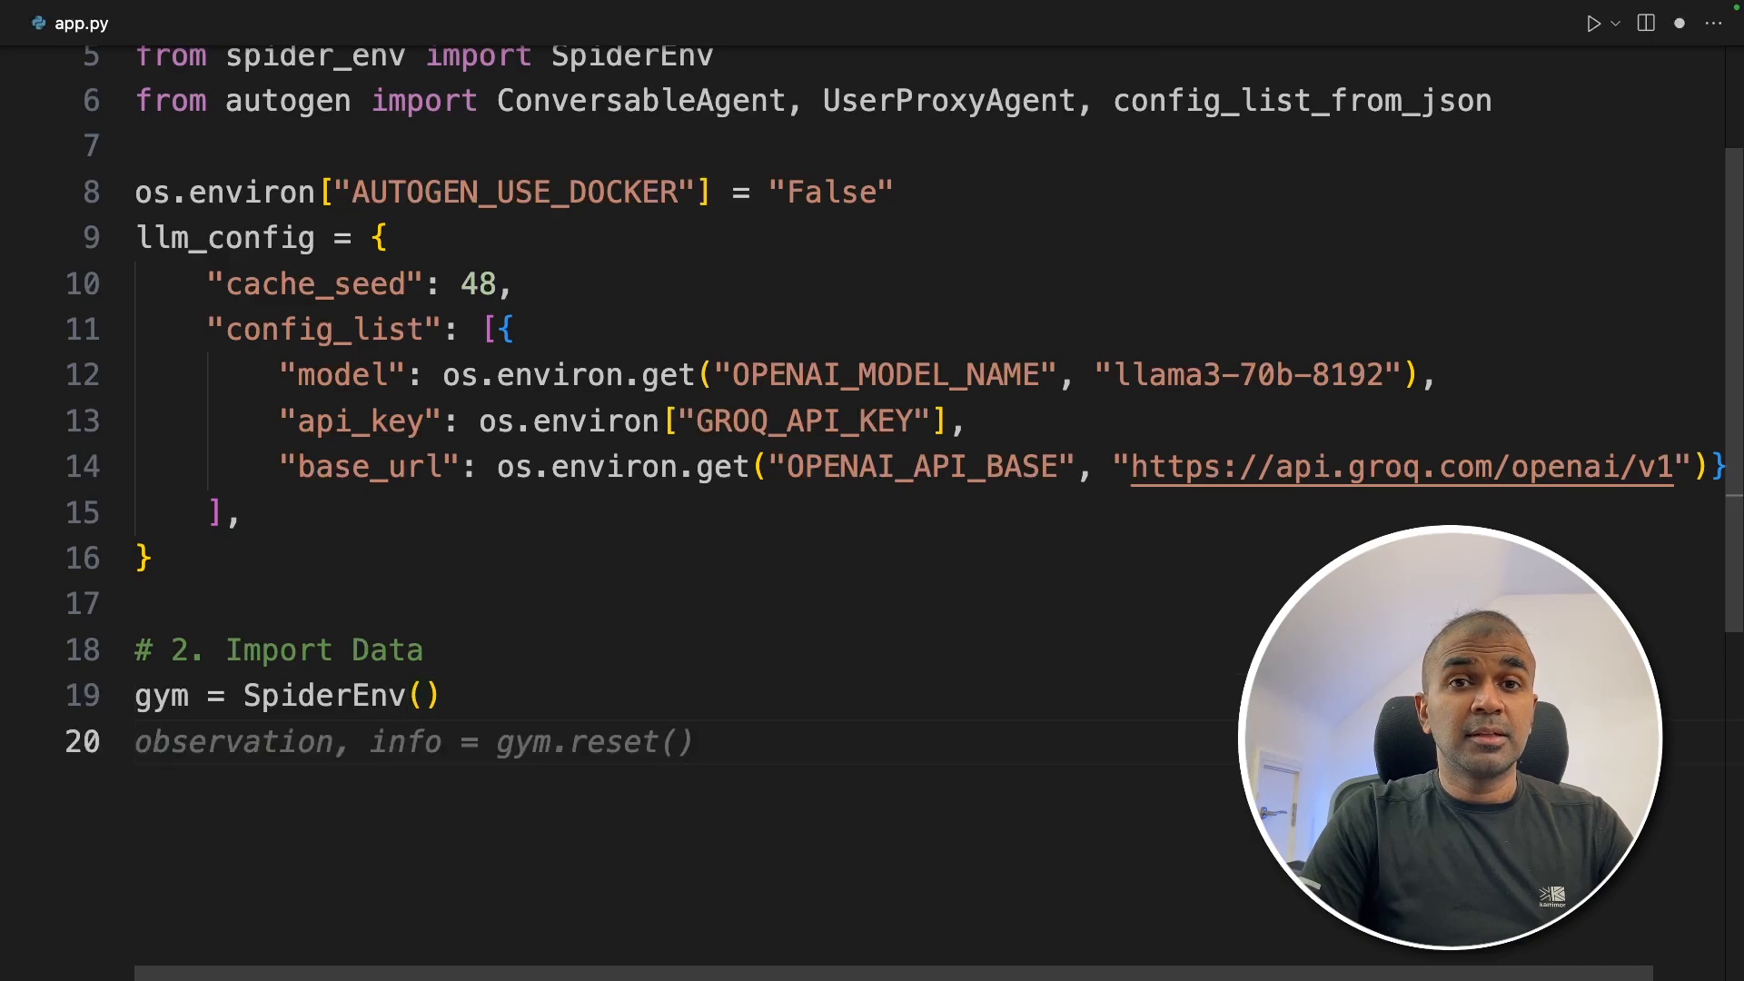
key(Tab)
key(Return)
key(Tab)
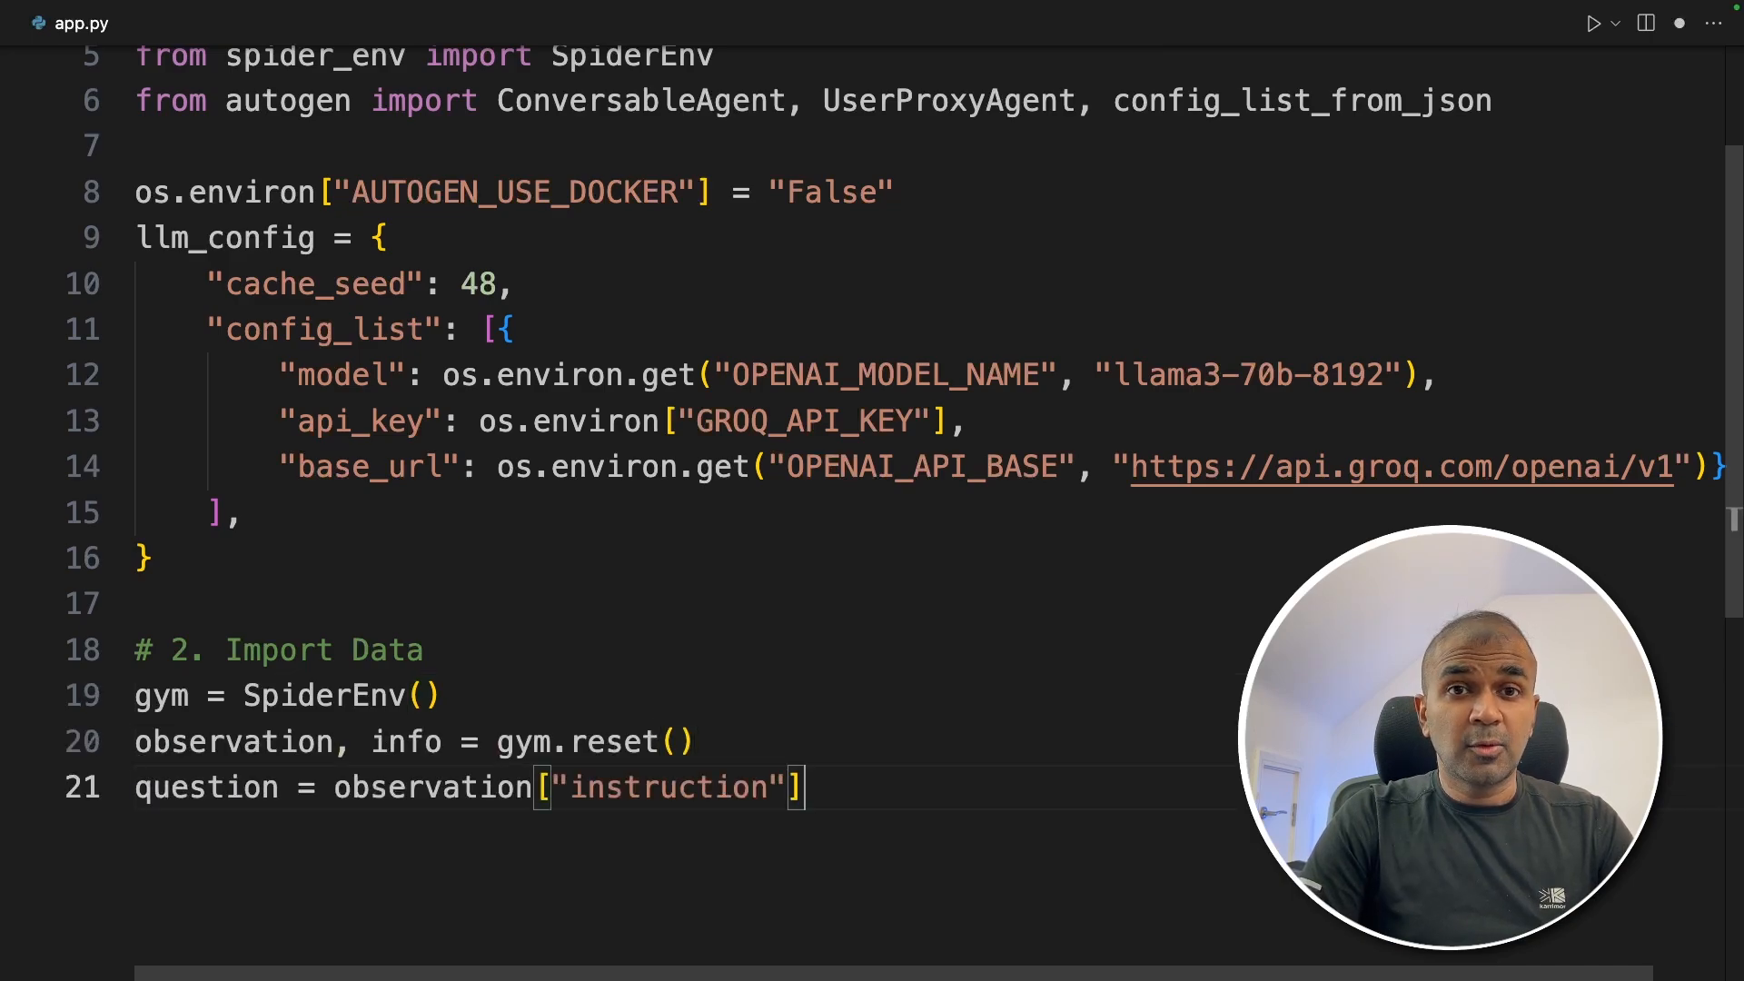
- Add print(question), the schema extraction and print(schema), then highlight the question line
key(Return)
key(Tab)
key(Return)
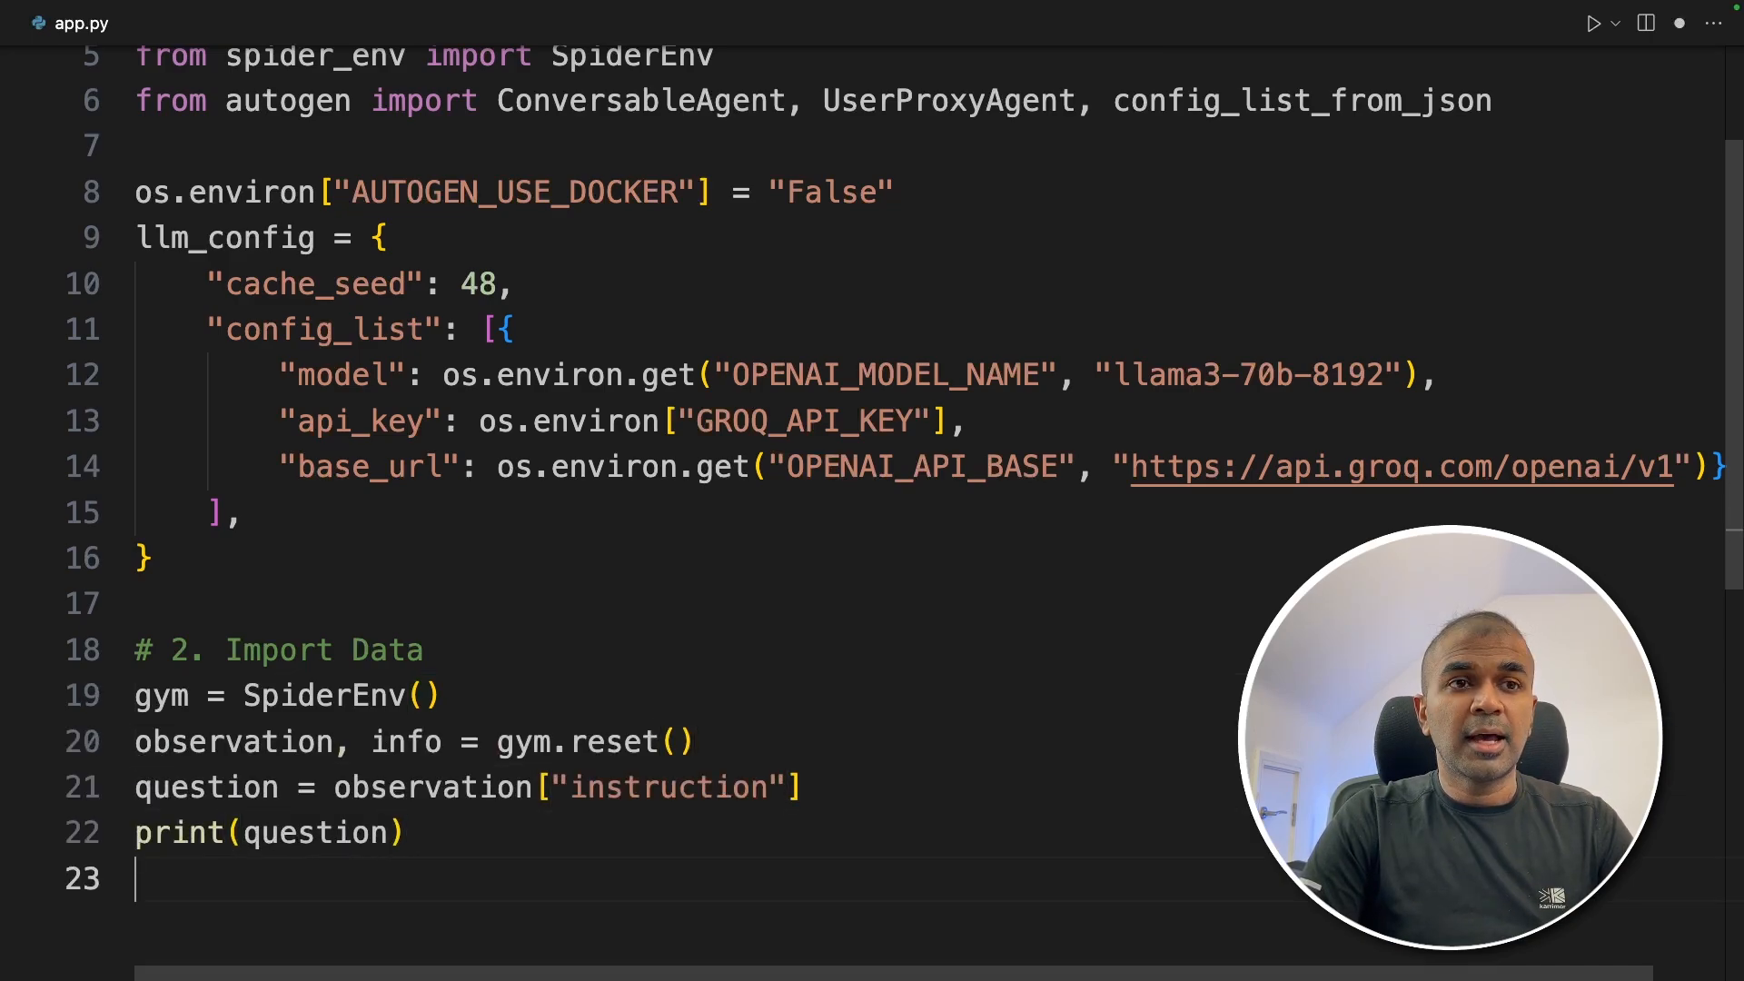
key(Tab)
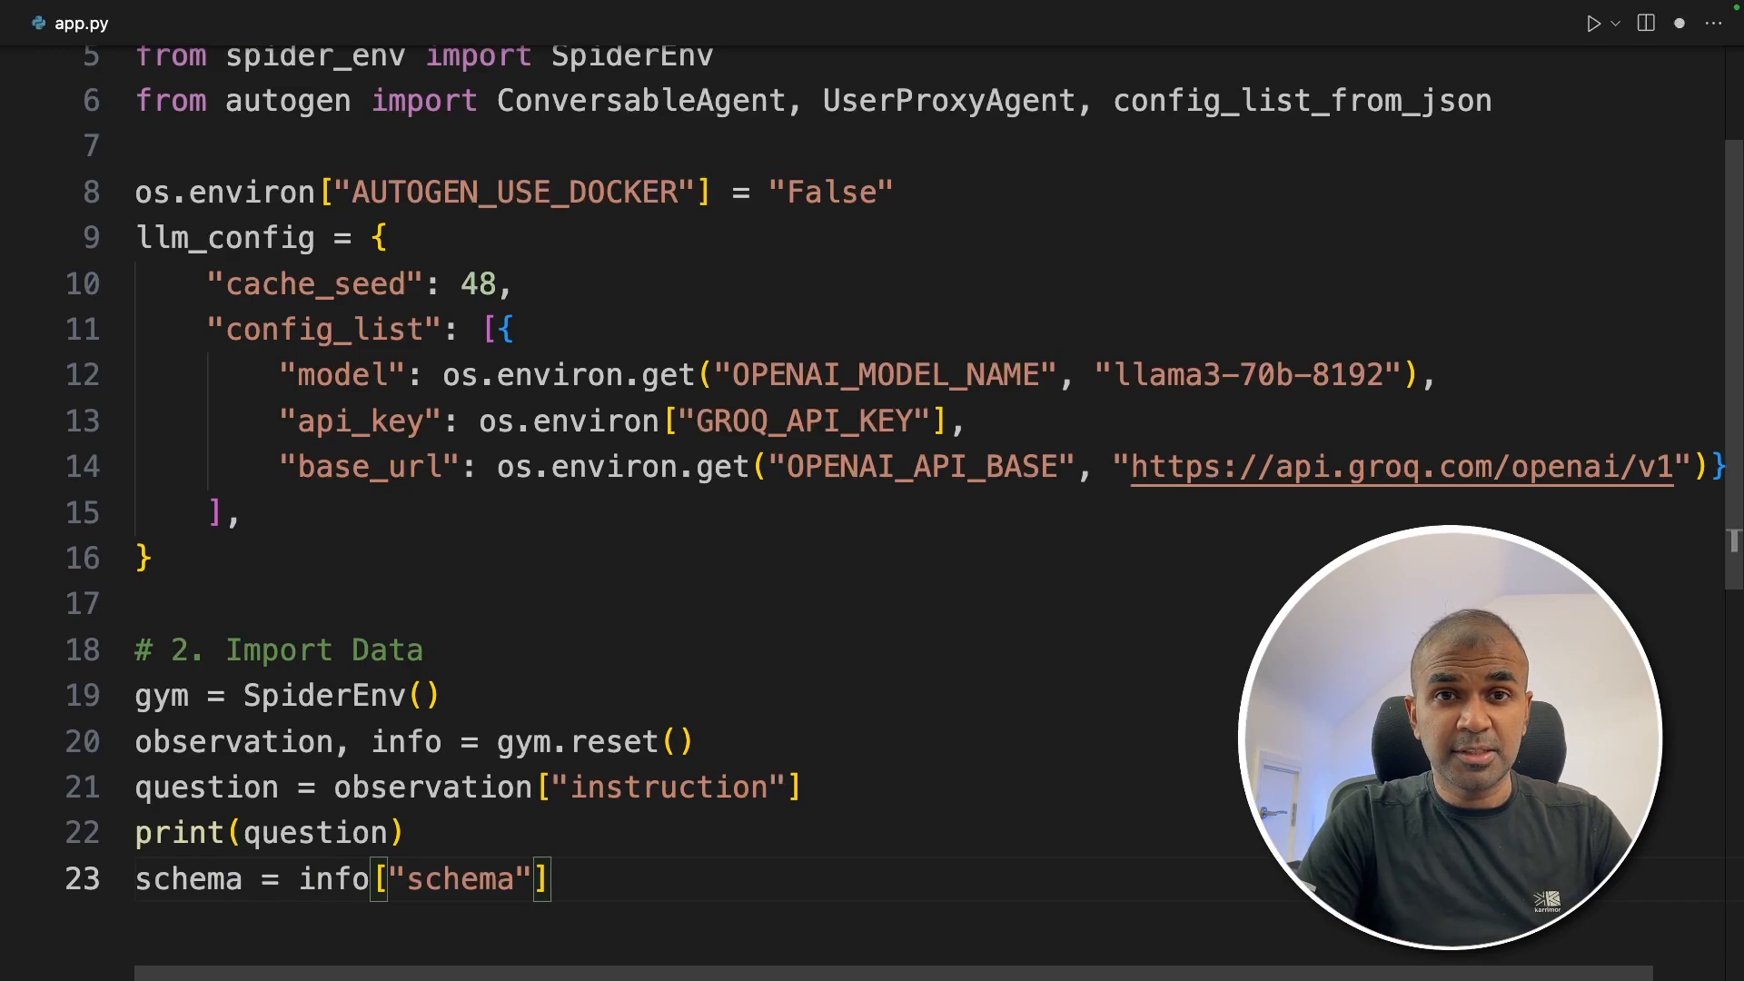
key(Return)
key(Tab)
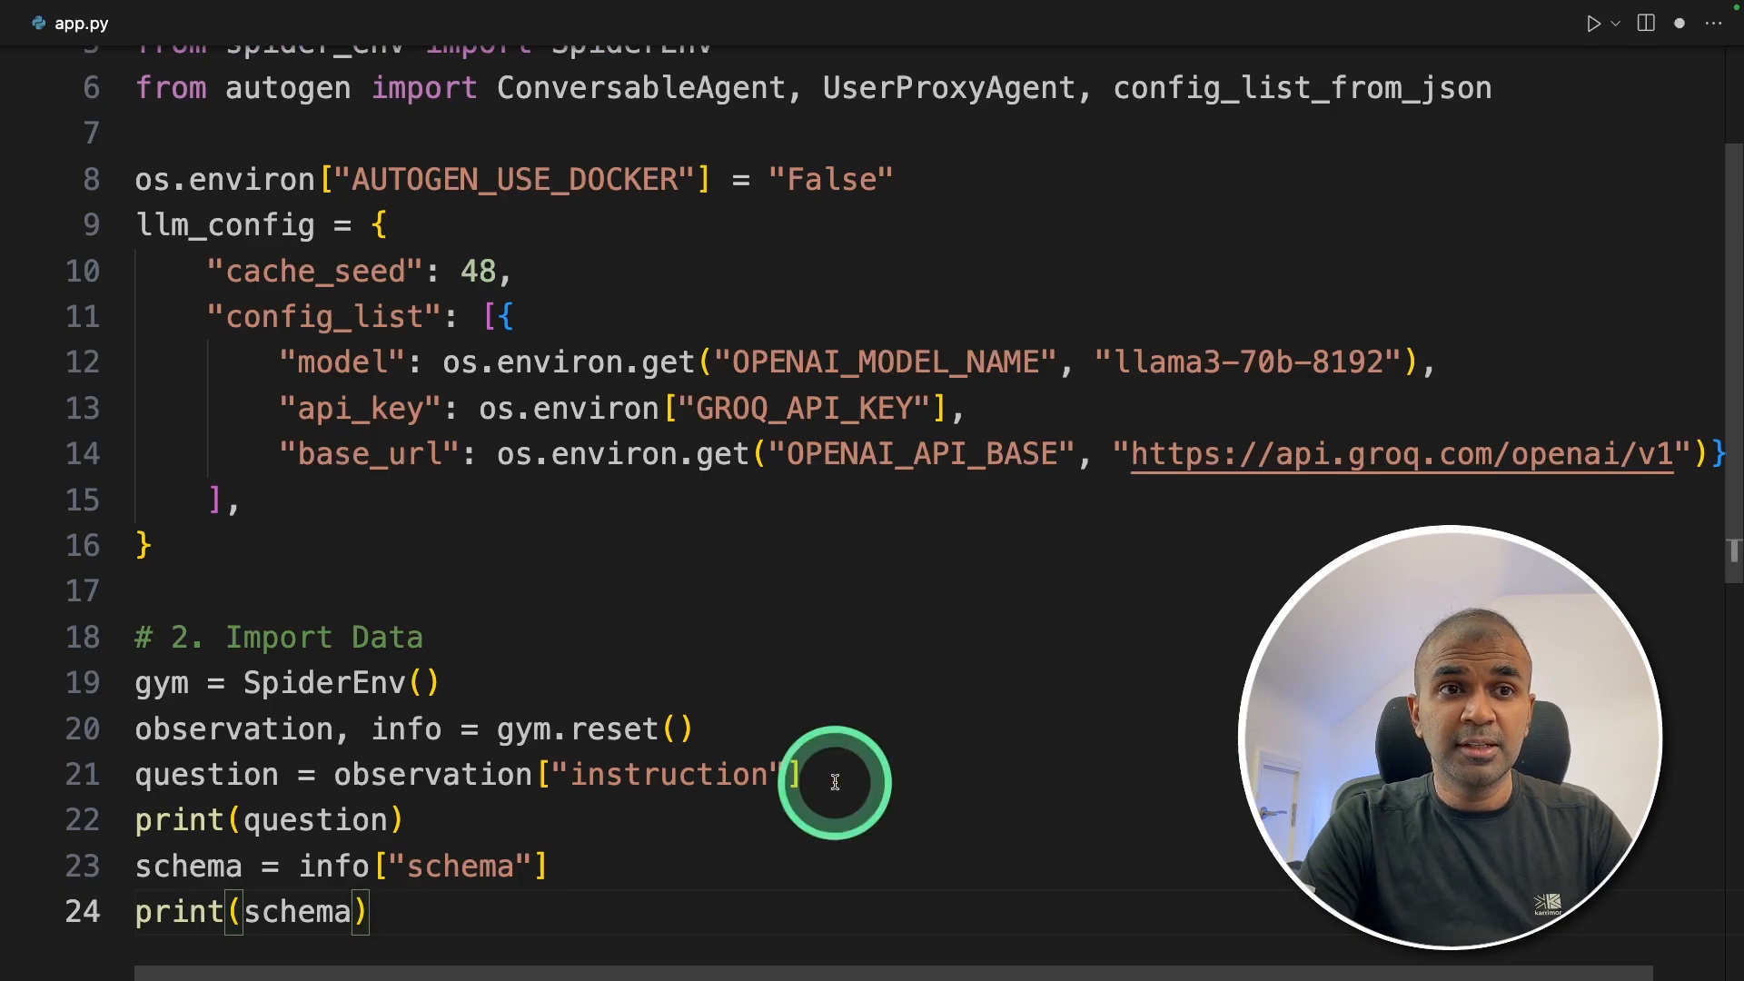
drag(815, 776, 335, 776)
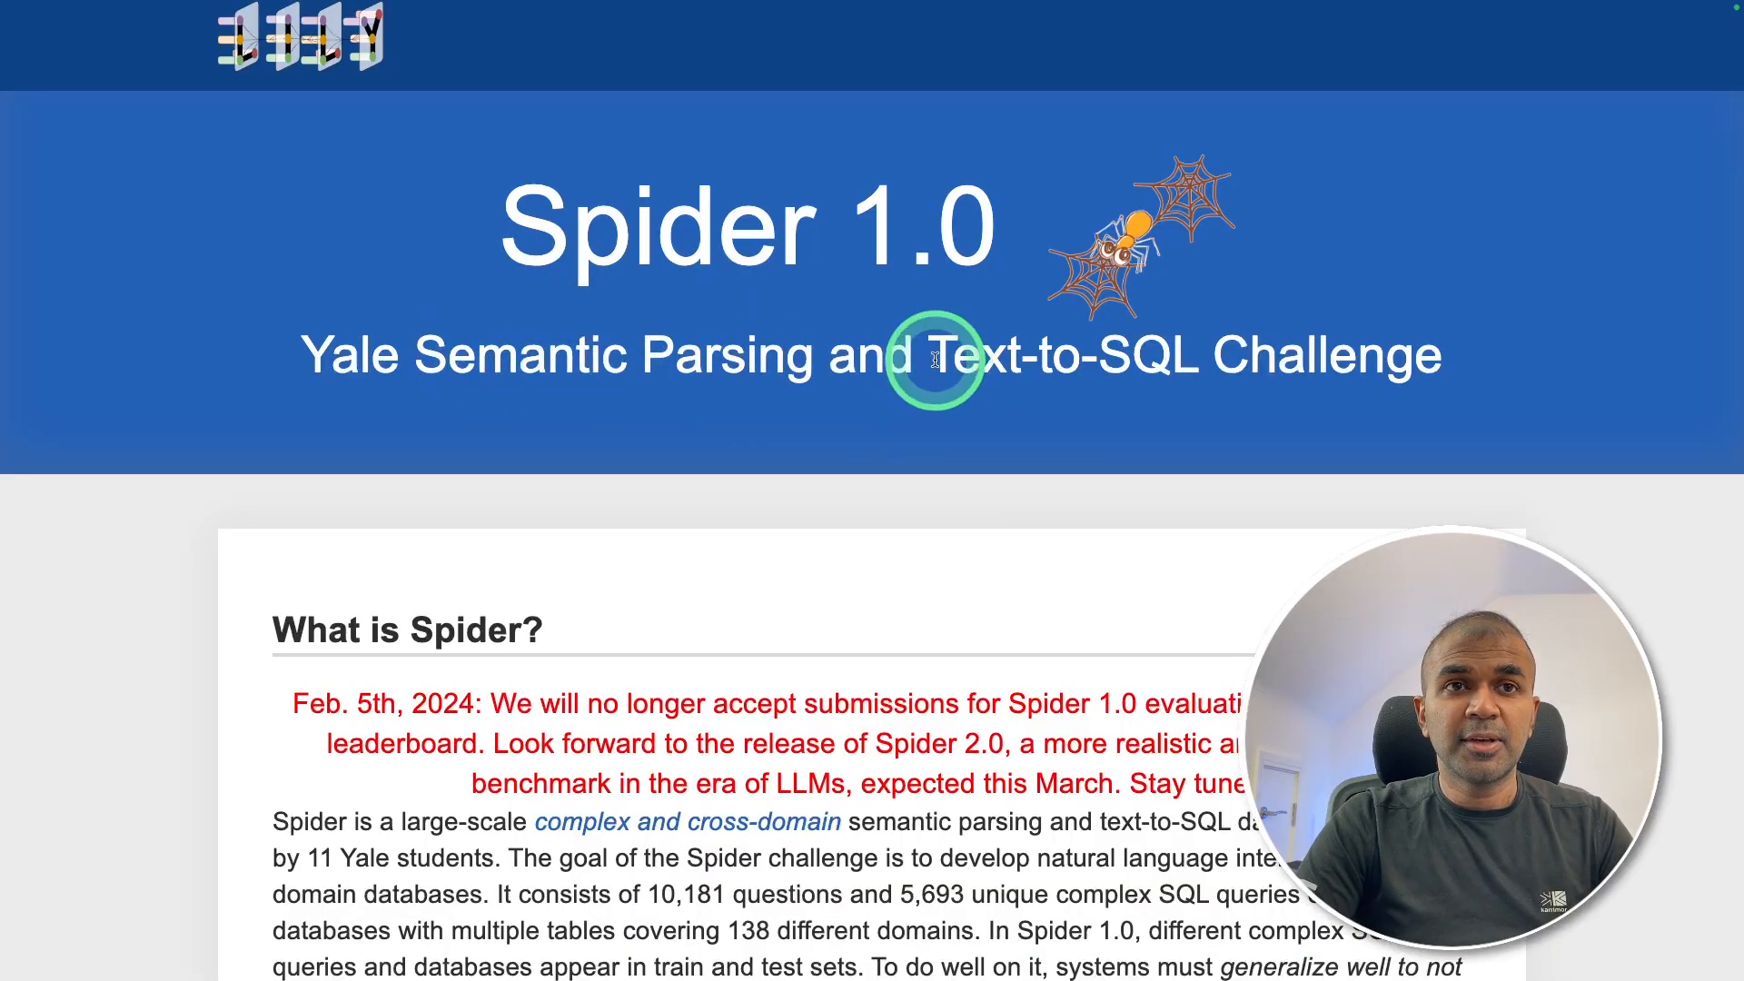
- Highlight Text-to-SQL on the Spider 1.0 page, then the Import Data code on lines 19–24
drag(932, 354, 1210, 354)
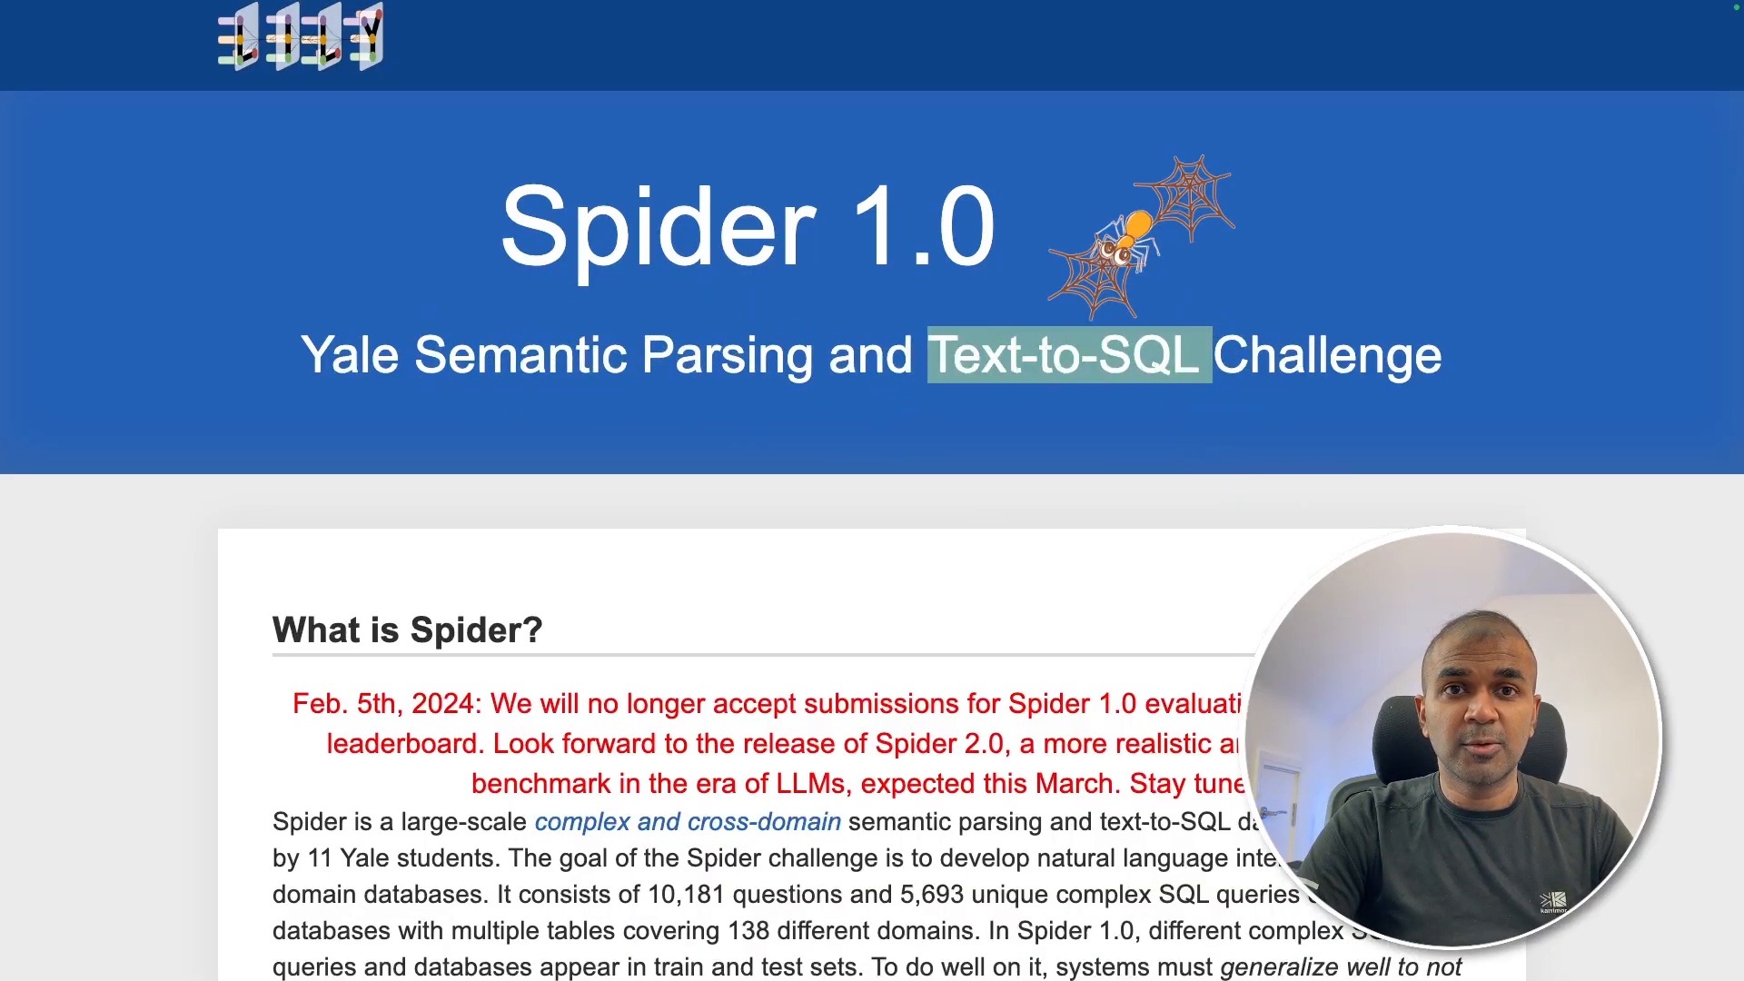
scroll(1139, 229, down, 5)
scroll(1138, 229, down, 5)
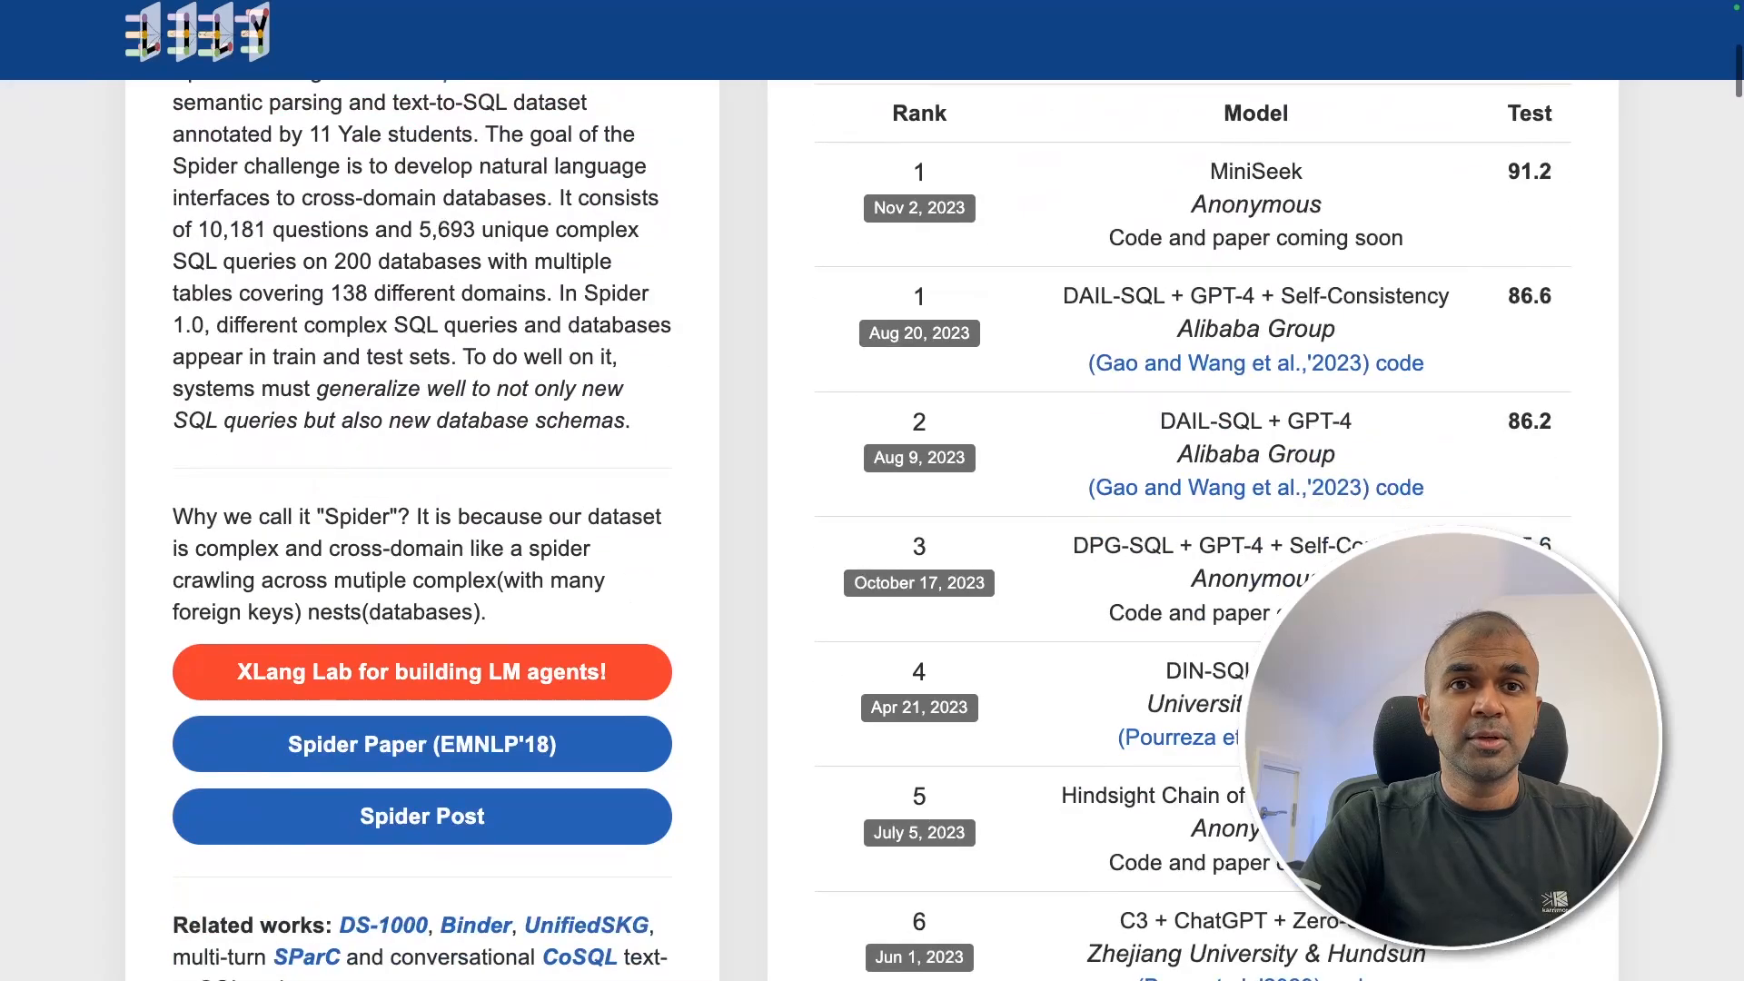
scroll(1137, 409, down, 2)
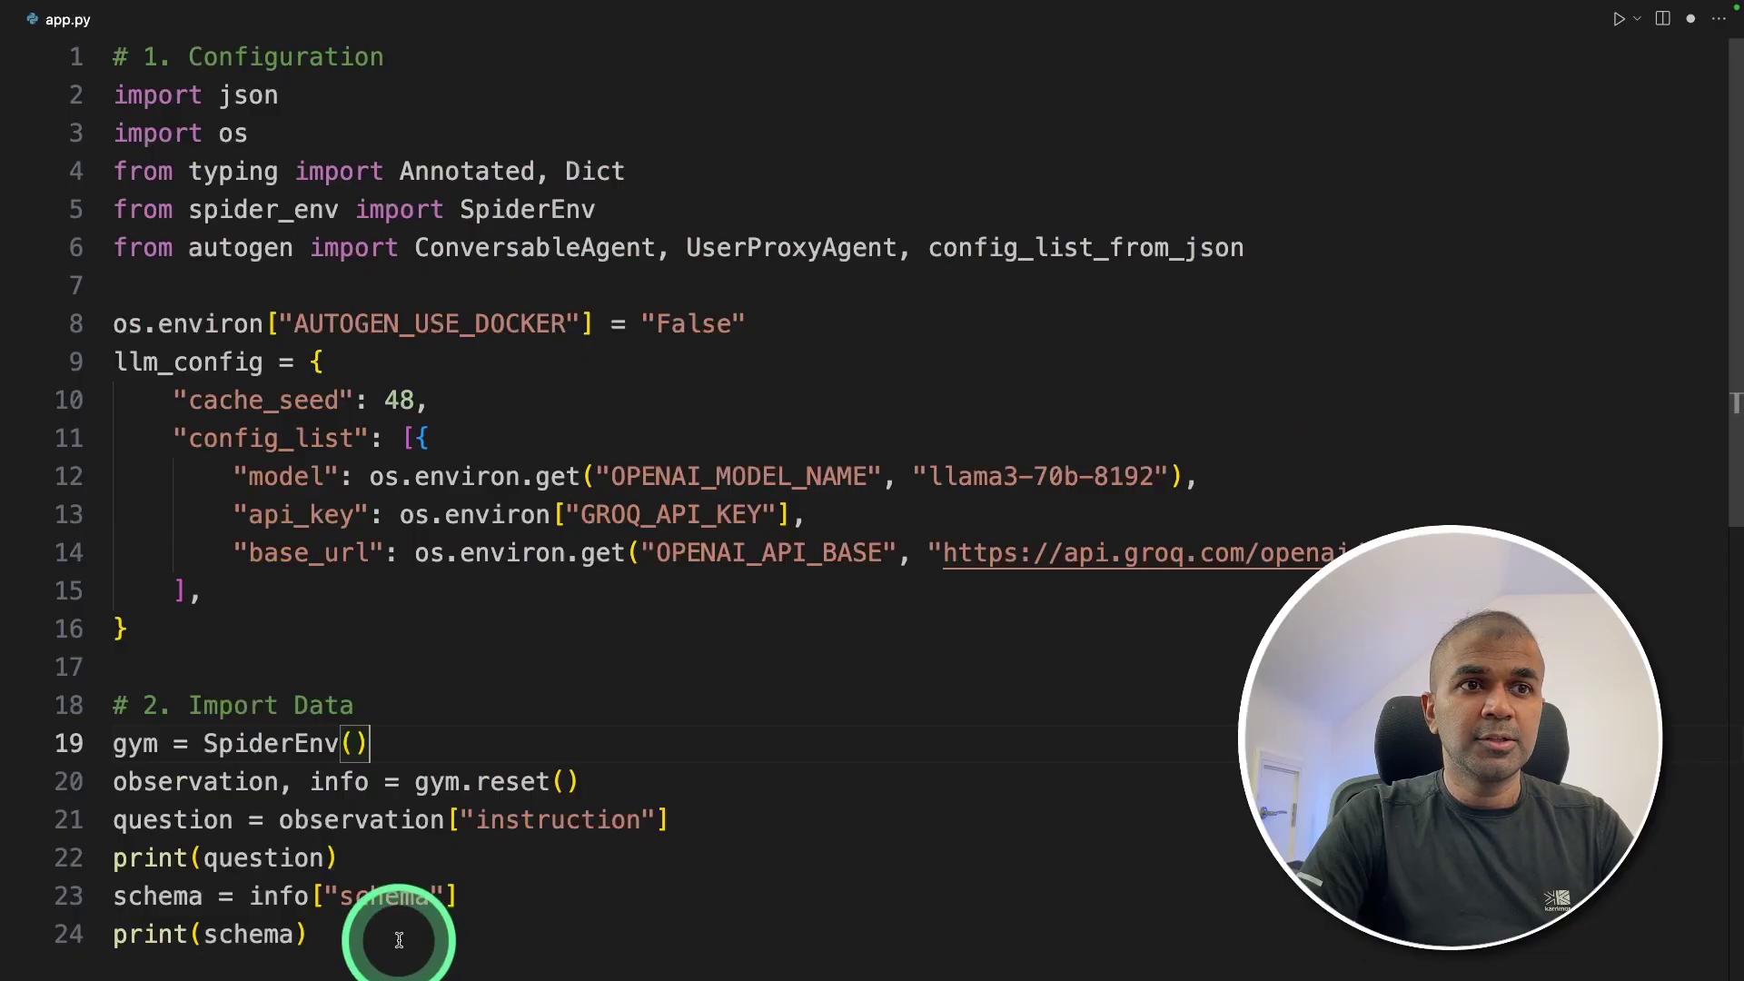
drag(395, 940, 114, 744)
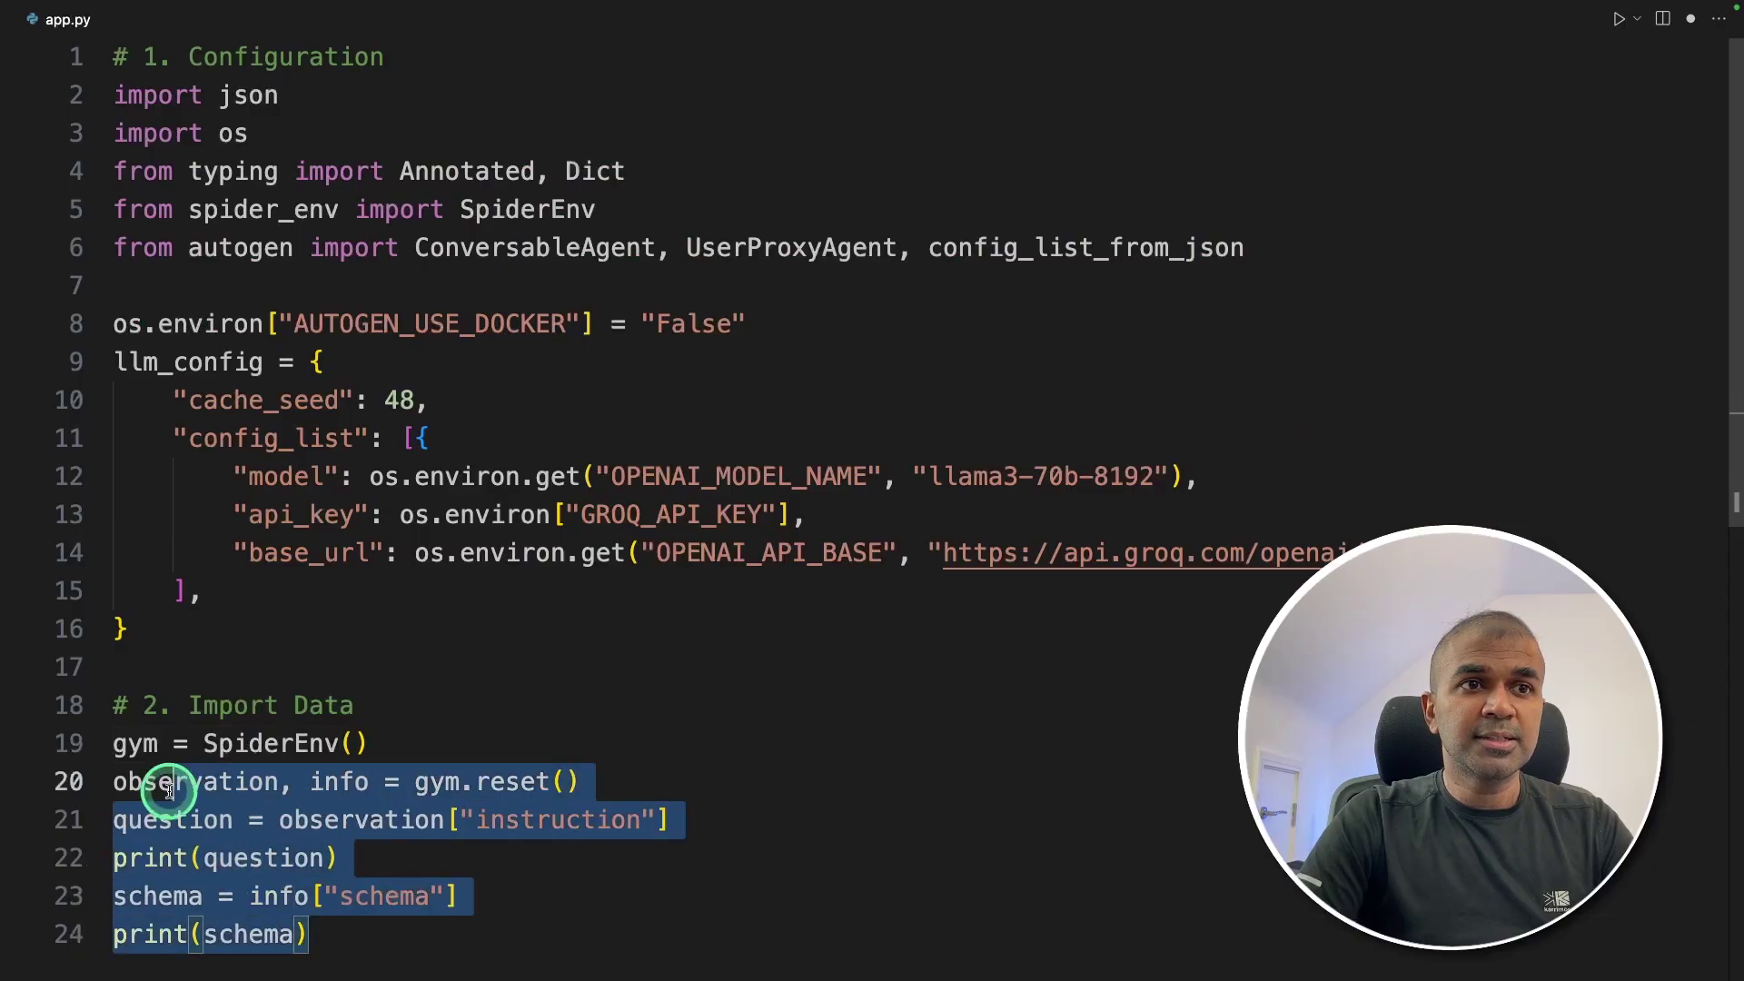
- Run app.py in the integrated terminal to print the Spider question and schema
click(648, 892)
key(ctrl+grave)
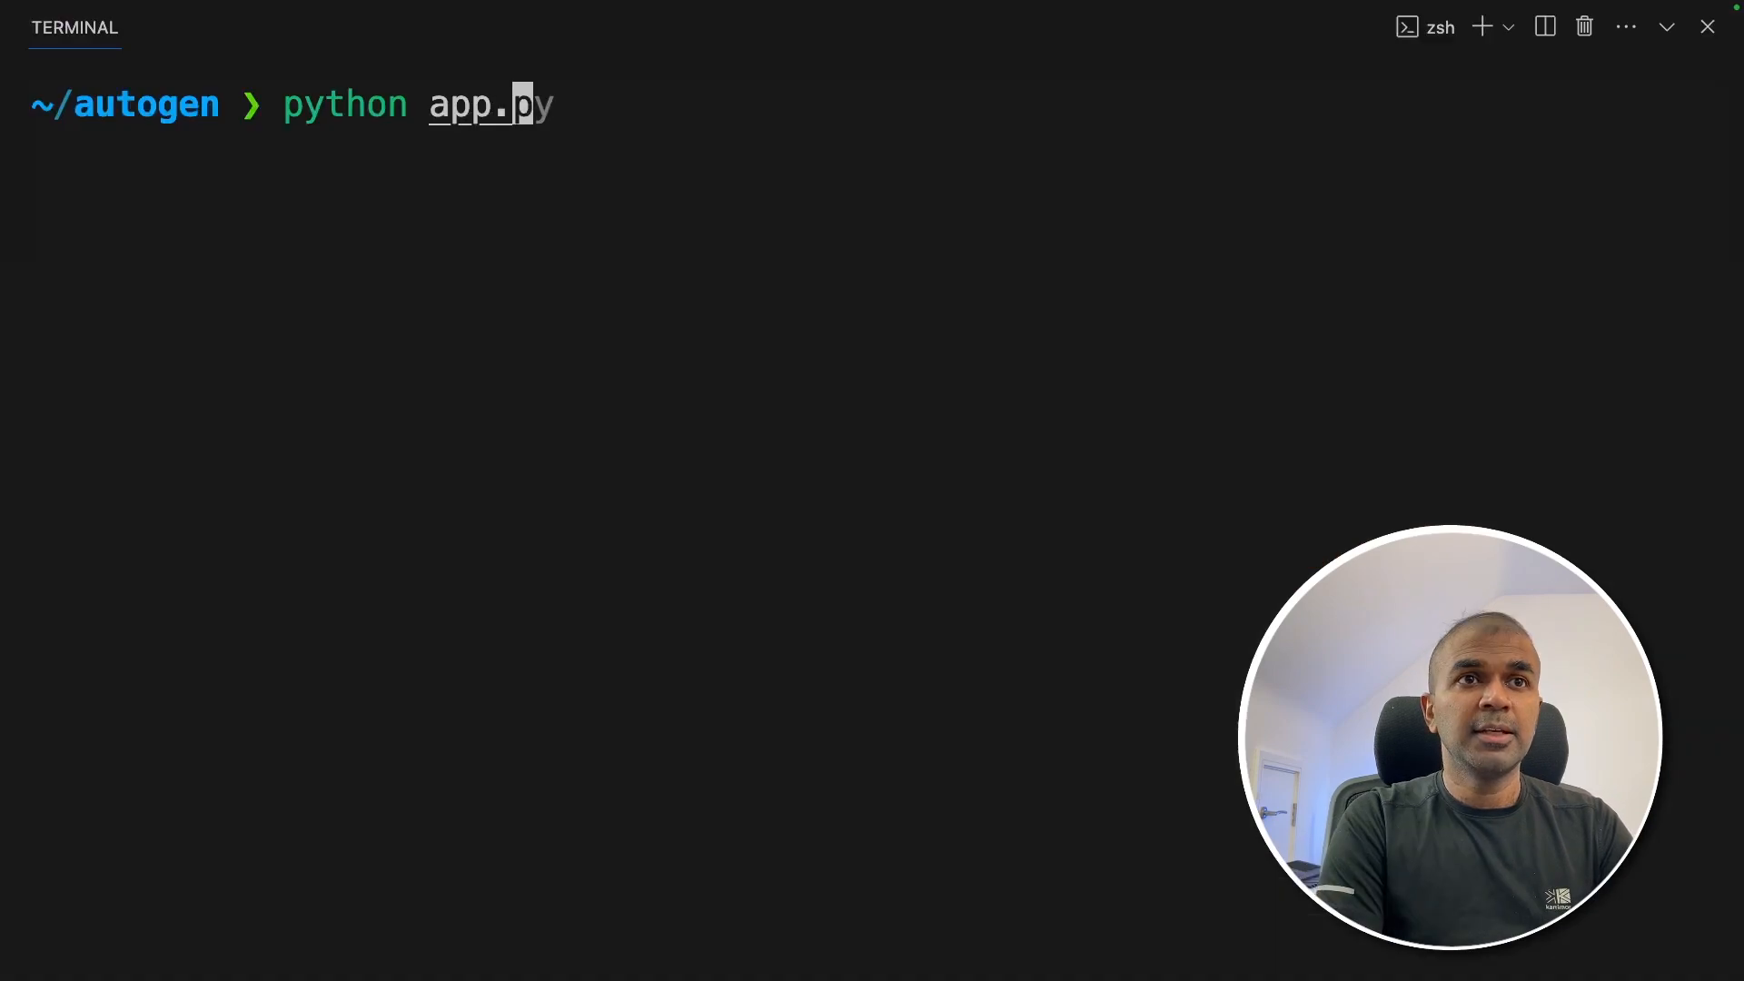
text(py)
key(Return)
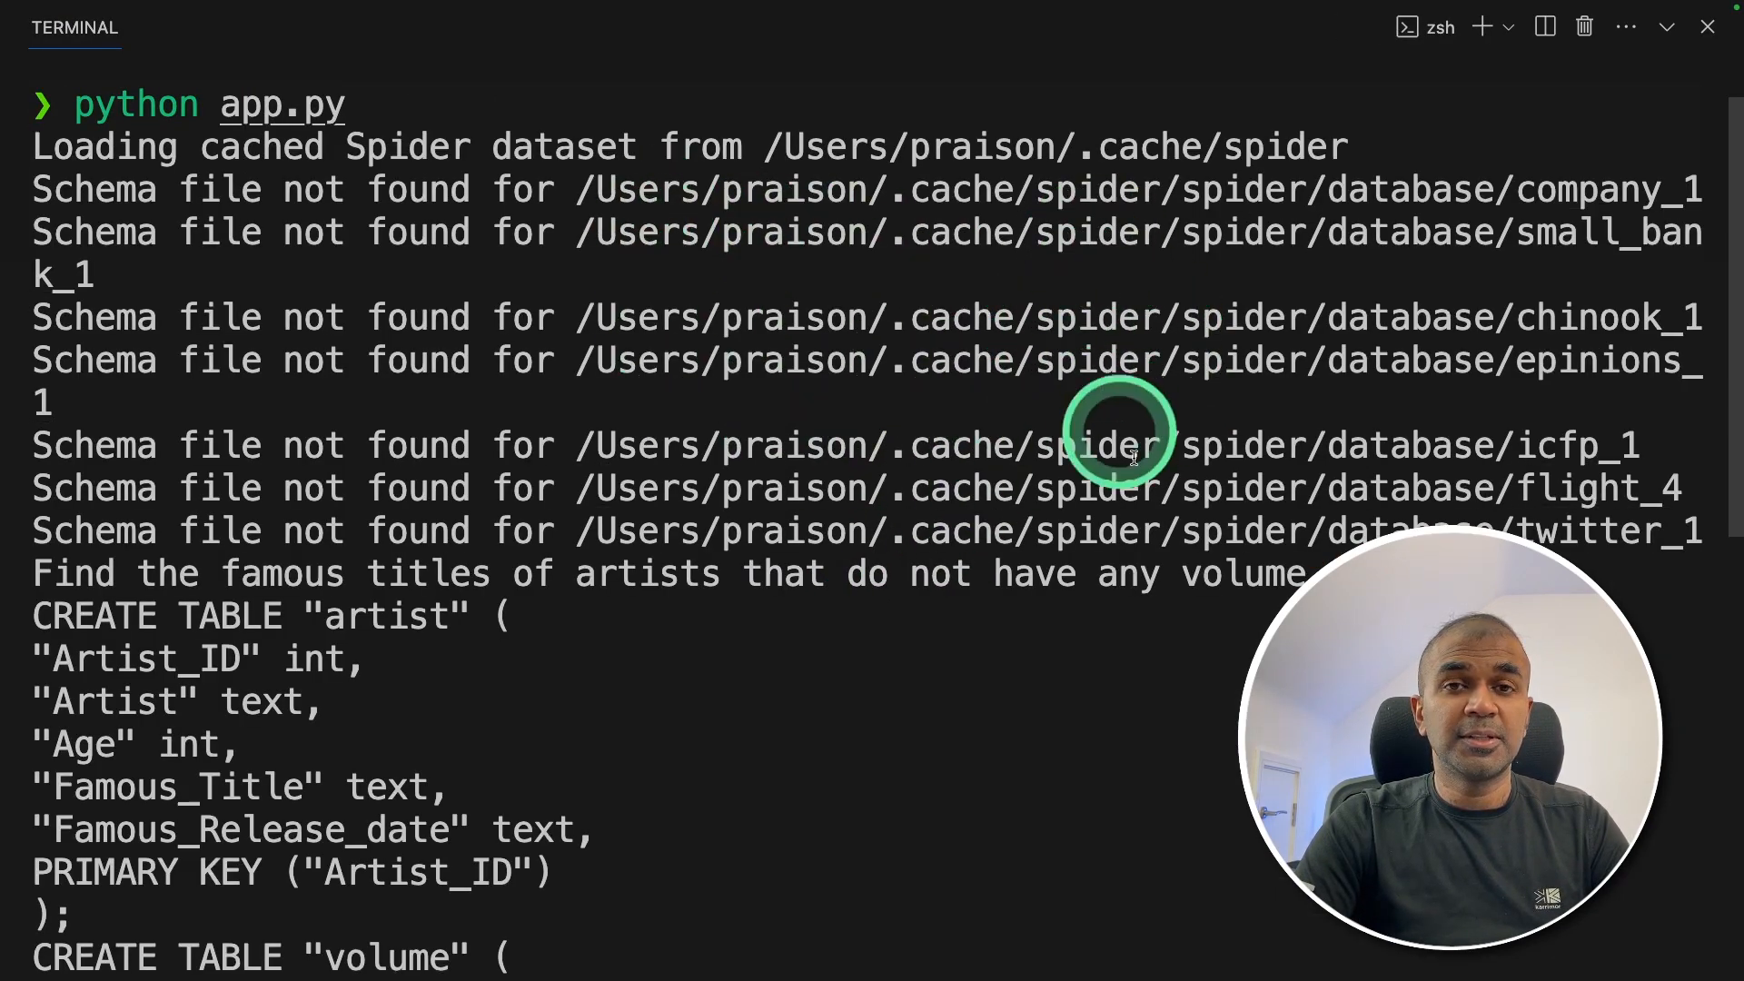
scroll(845, 572, down, 3)
scroll(616, 611, down, 2)
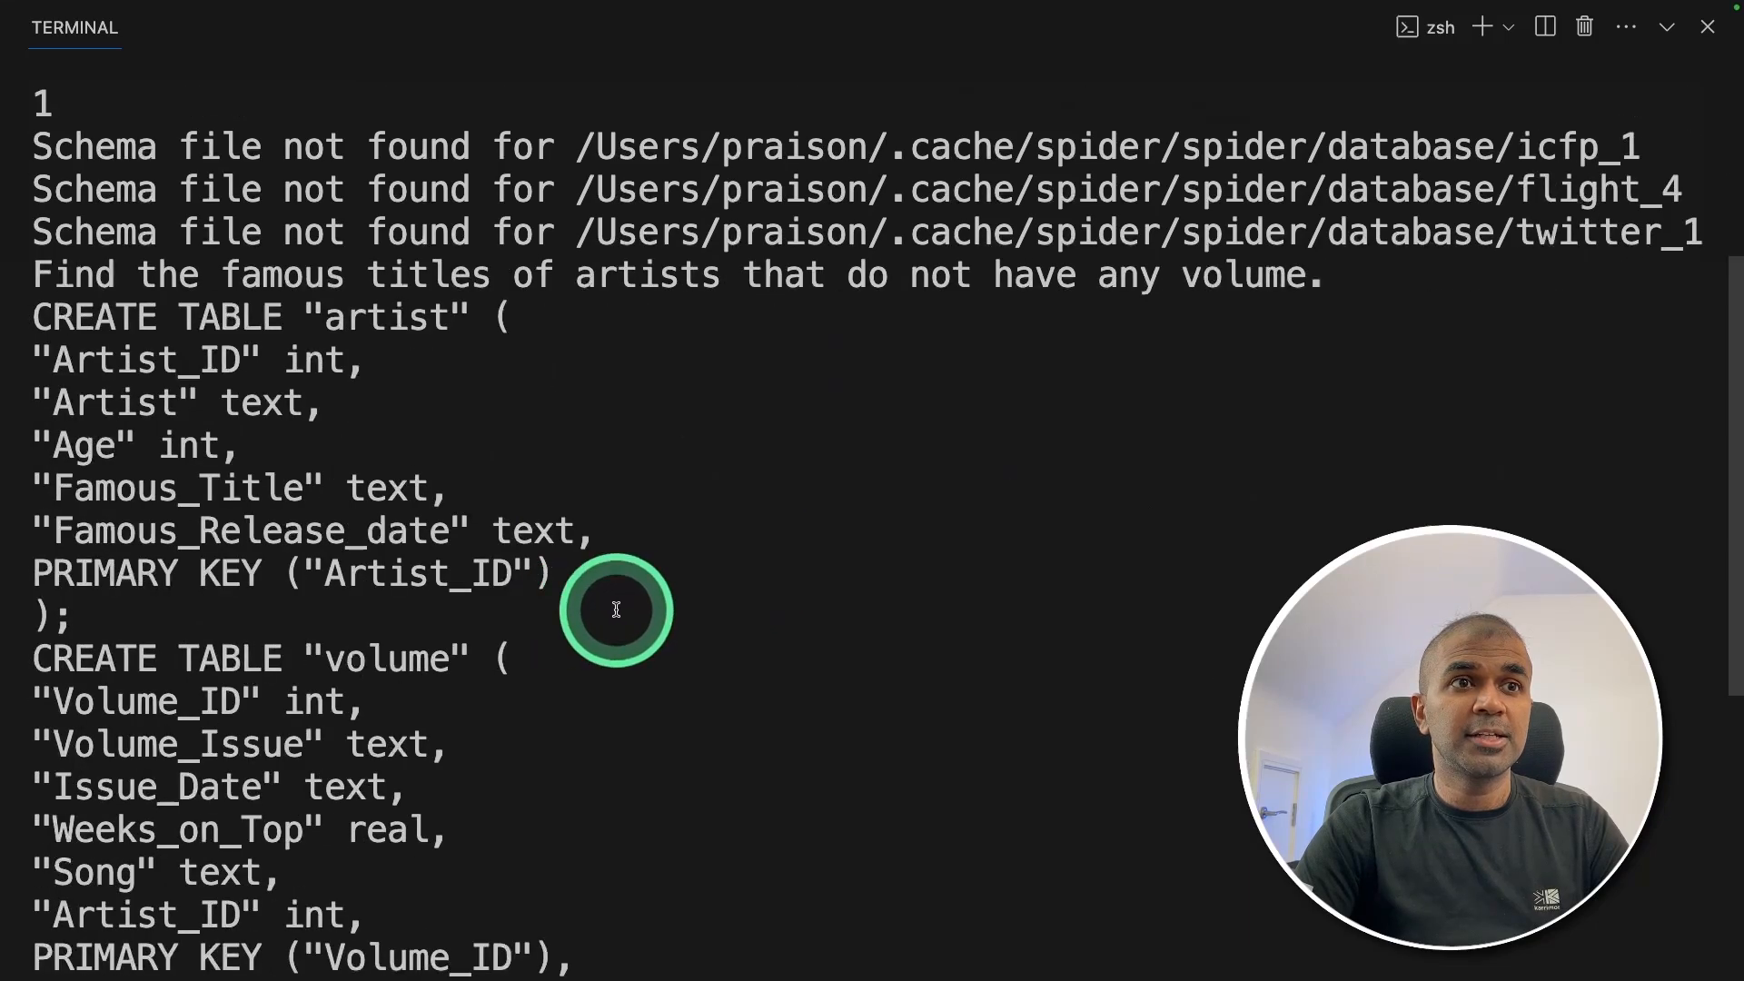
- Highlight the artist table, the volume table name and the question about artists' famous titles in the output
drag(50, 318, 475, 318)
scroll(225, 572, down, 1)
double_click(389, 616)
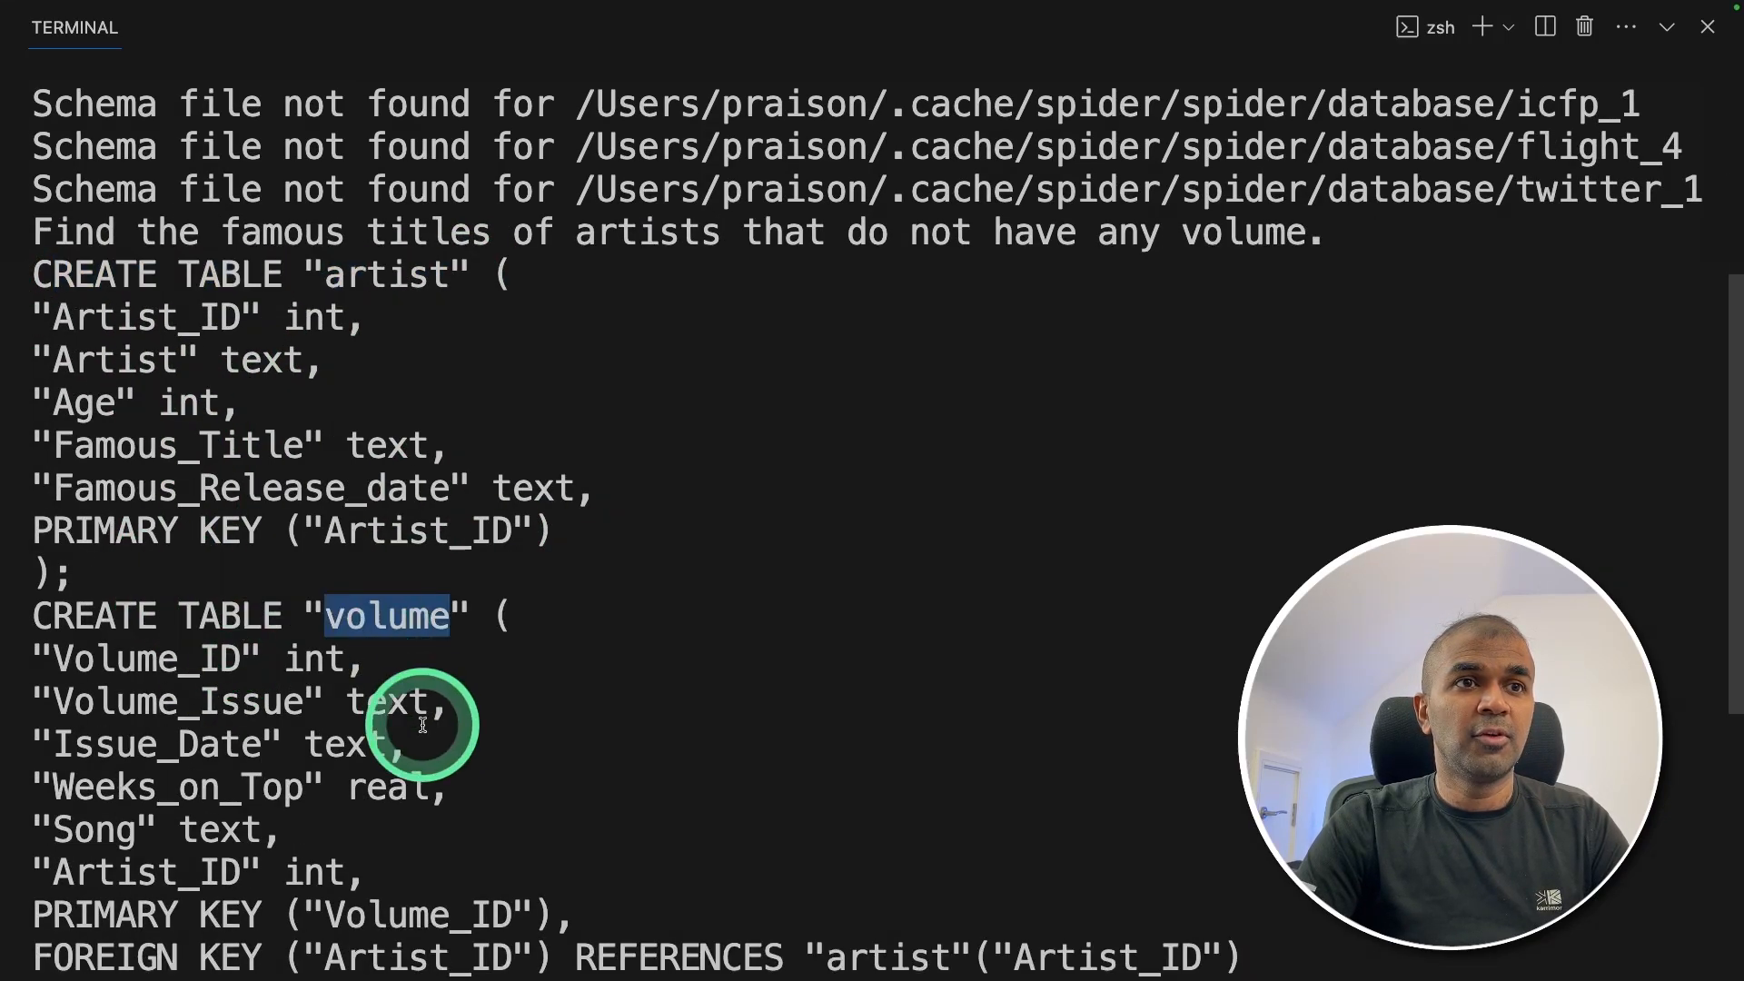
scroll(423, 723, down, 3)
double_click(423, 742)
scroll(463, 777, down, 2)
scroll(571, 728, up, 5)
click(571, 728)
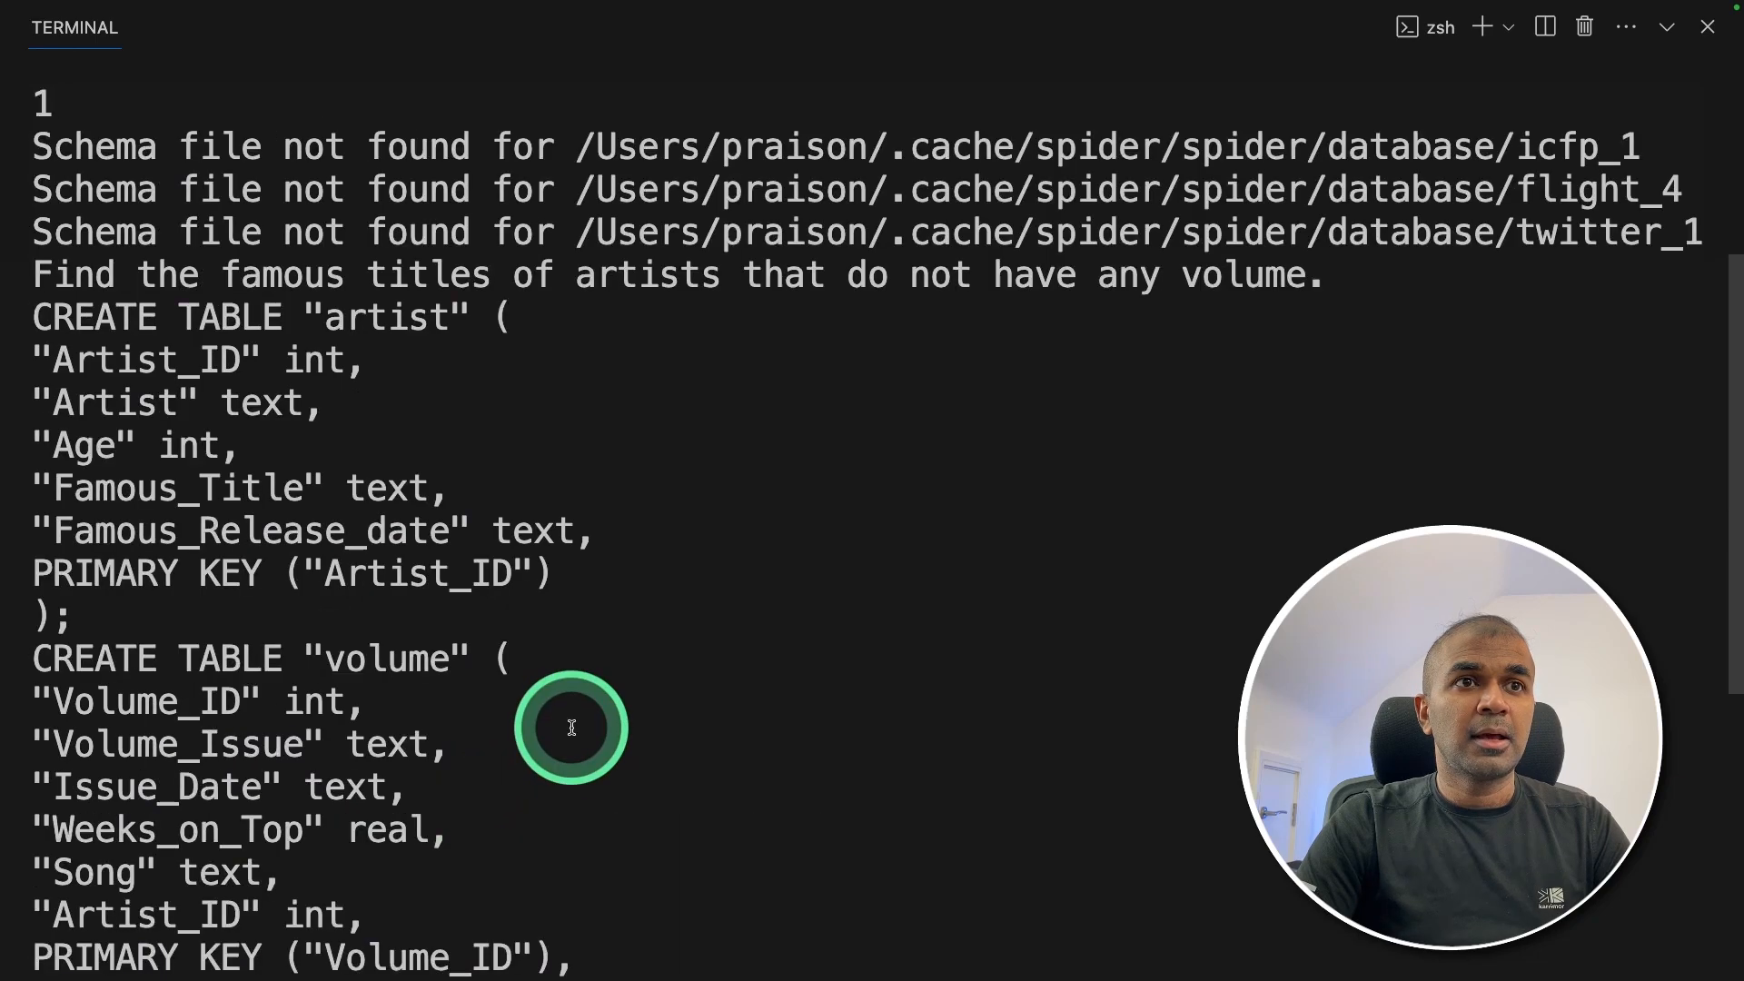
click(32, 273)
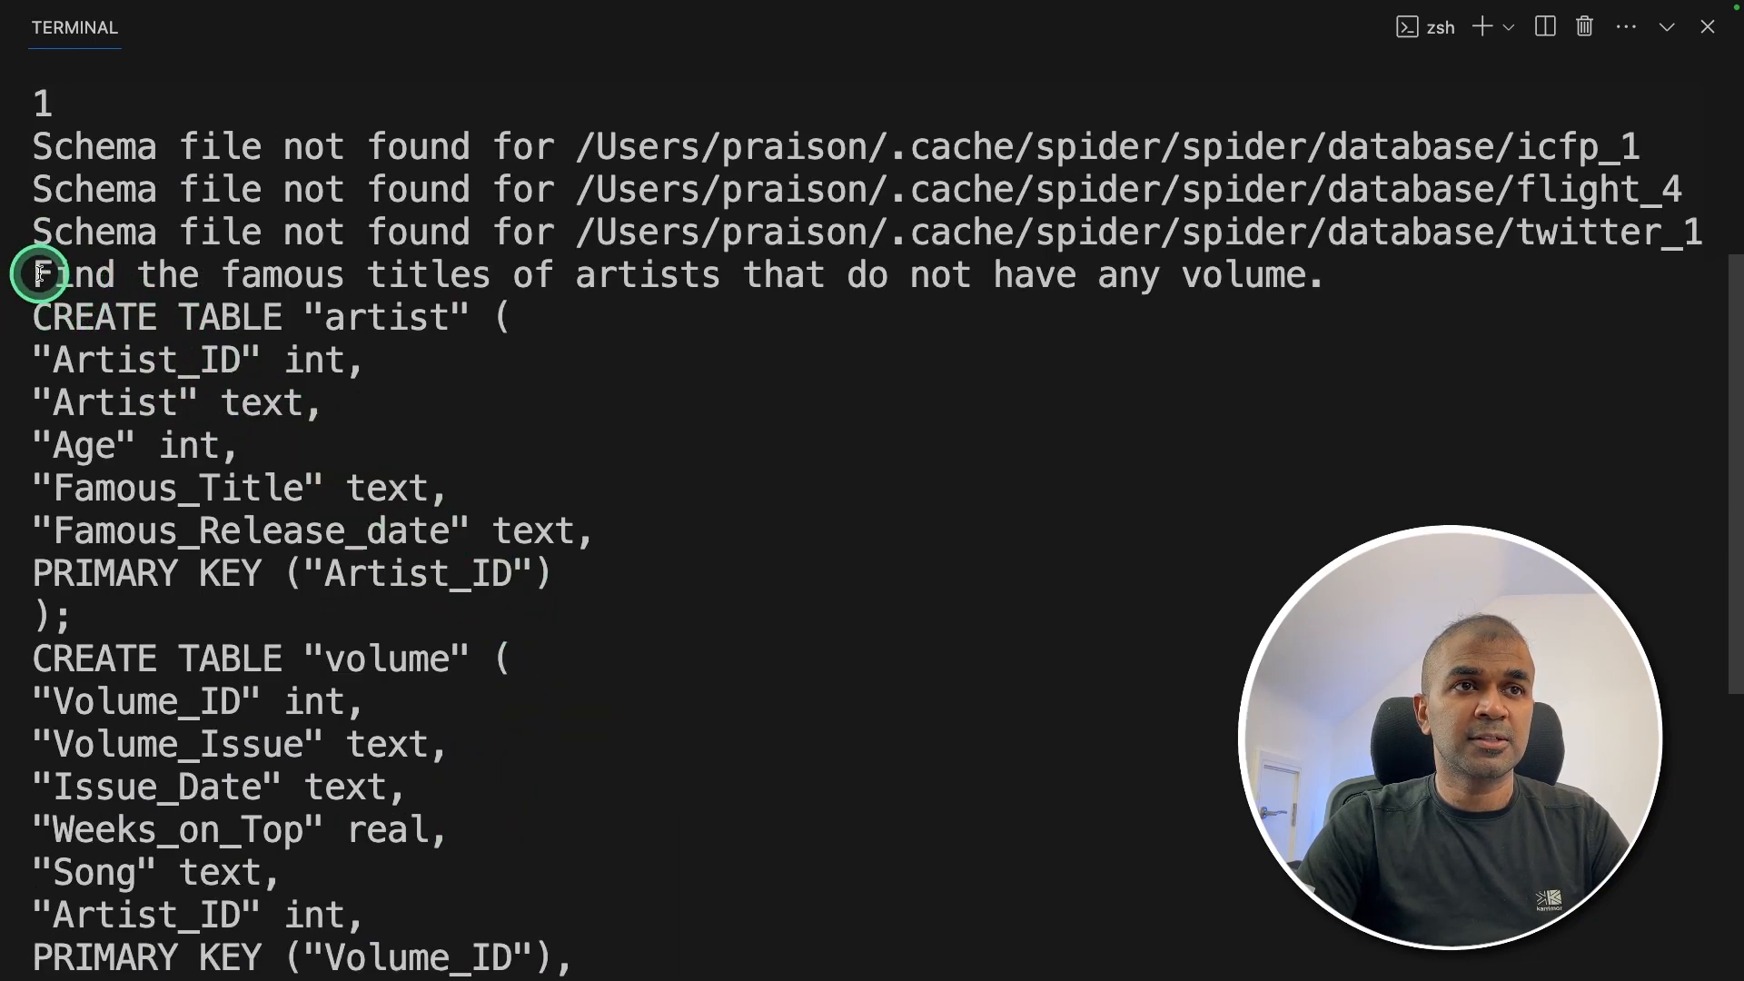
mouse_move(33, 273)
mouse_down()
mouse_move(1329, 276)
mouse_move(41, 274)
mouse_move(61, 913)
mouse_up()
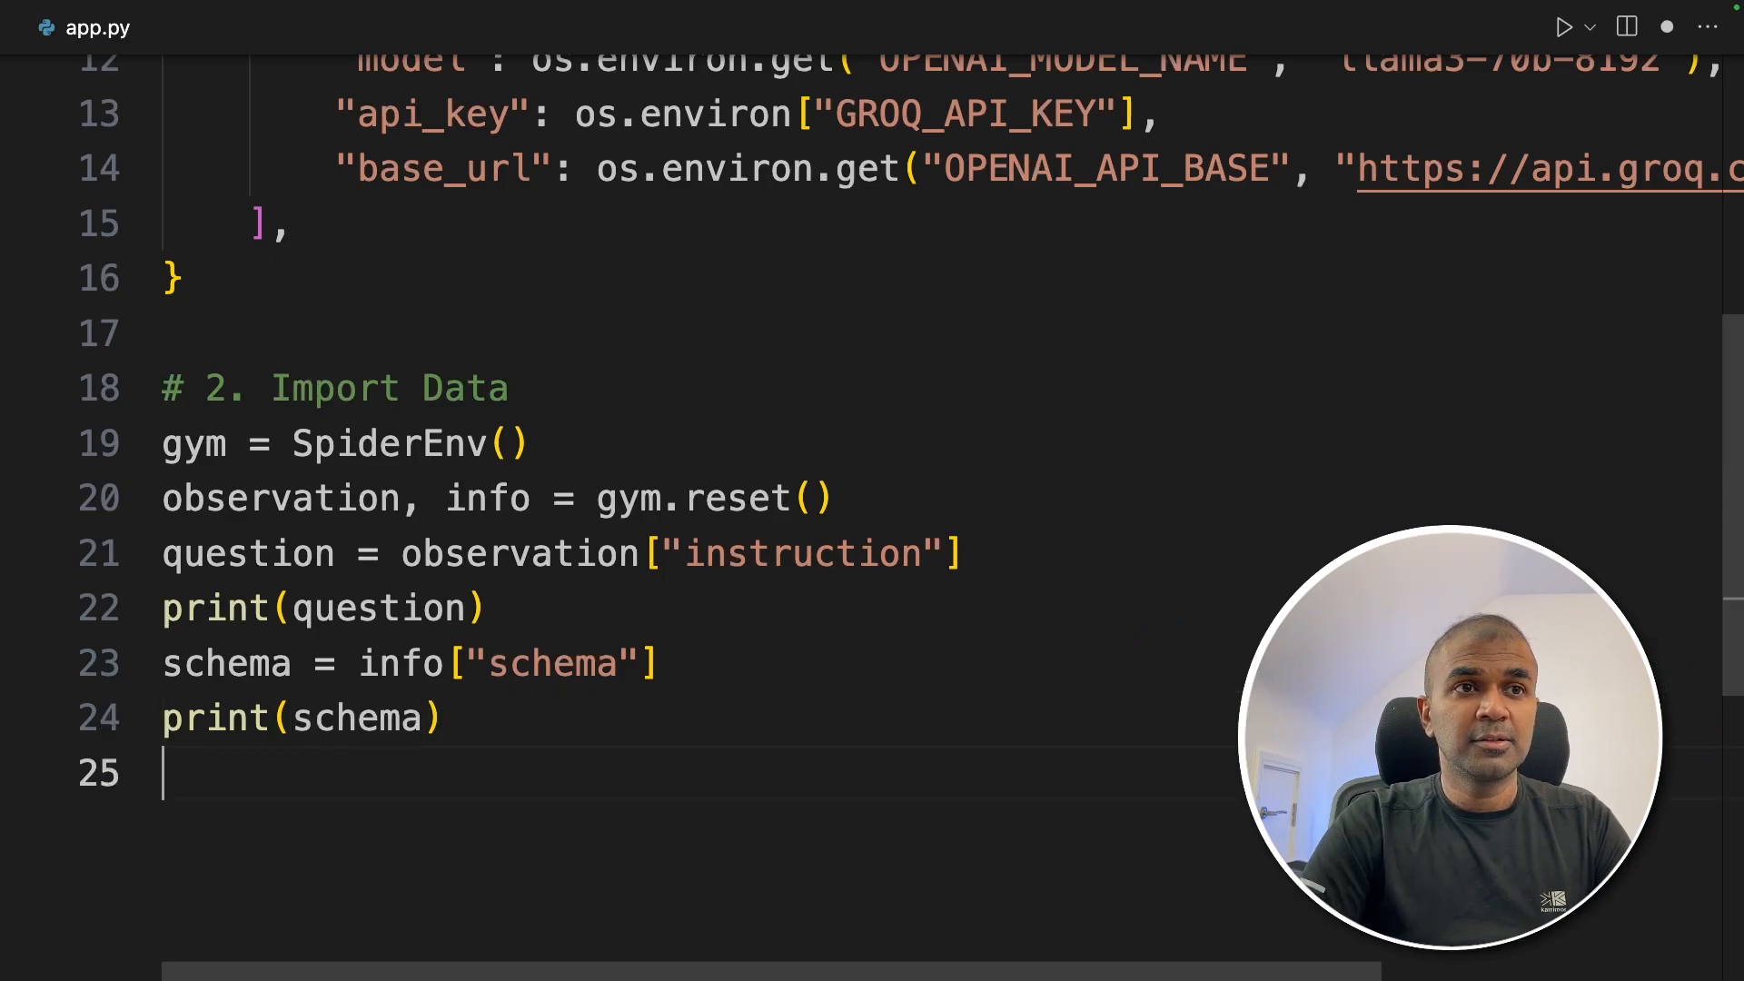
- Add the '# 3. Create Agents' heading and Copilot's check_termination function, save, and review it
key(Return)
text(# 3. Create Agents)
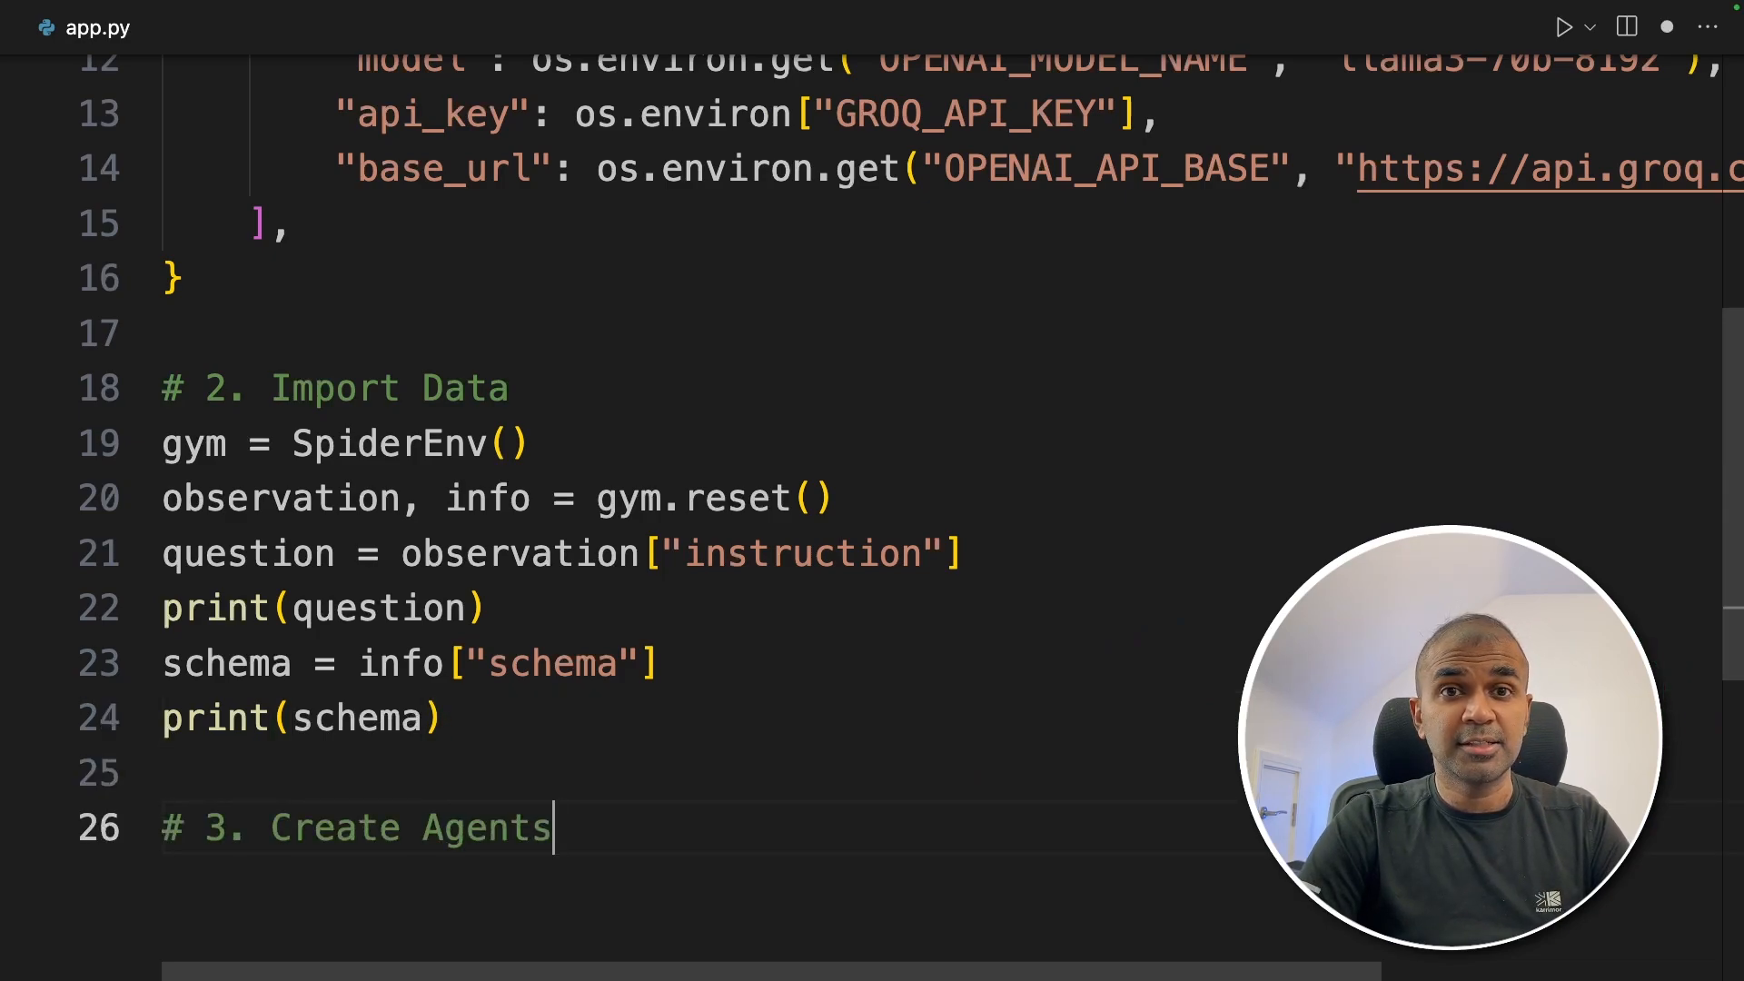
scroll(681, 546, down, 7)
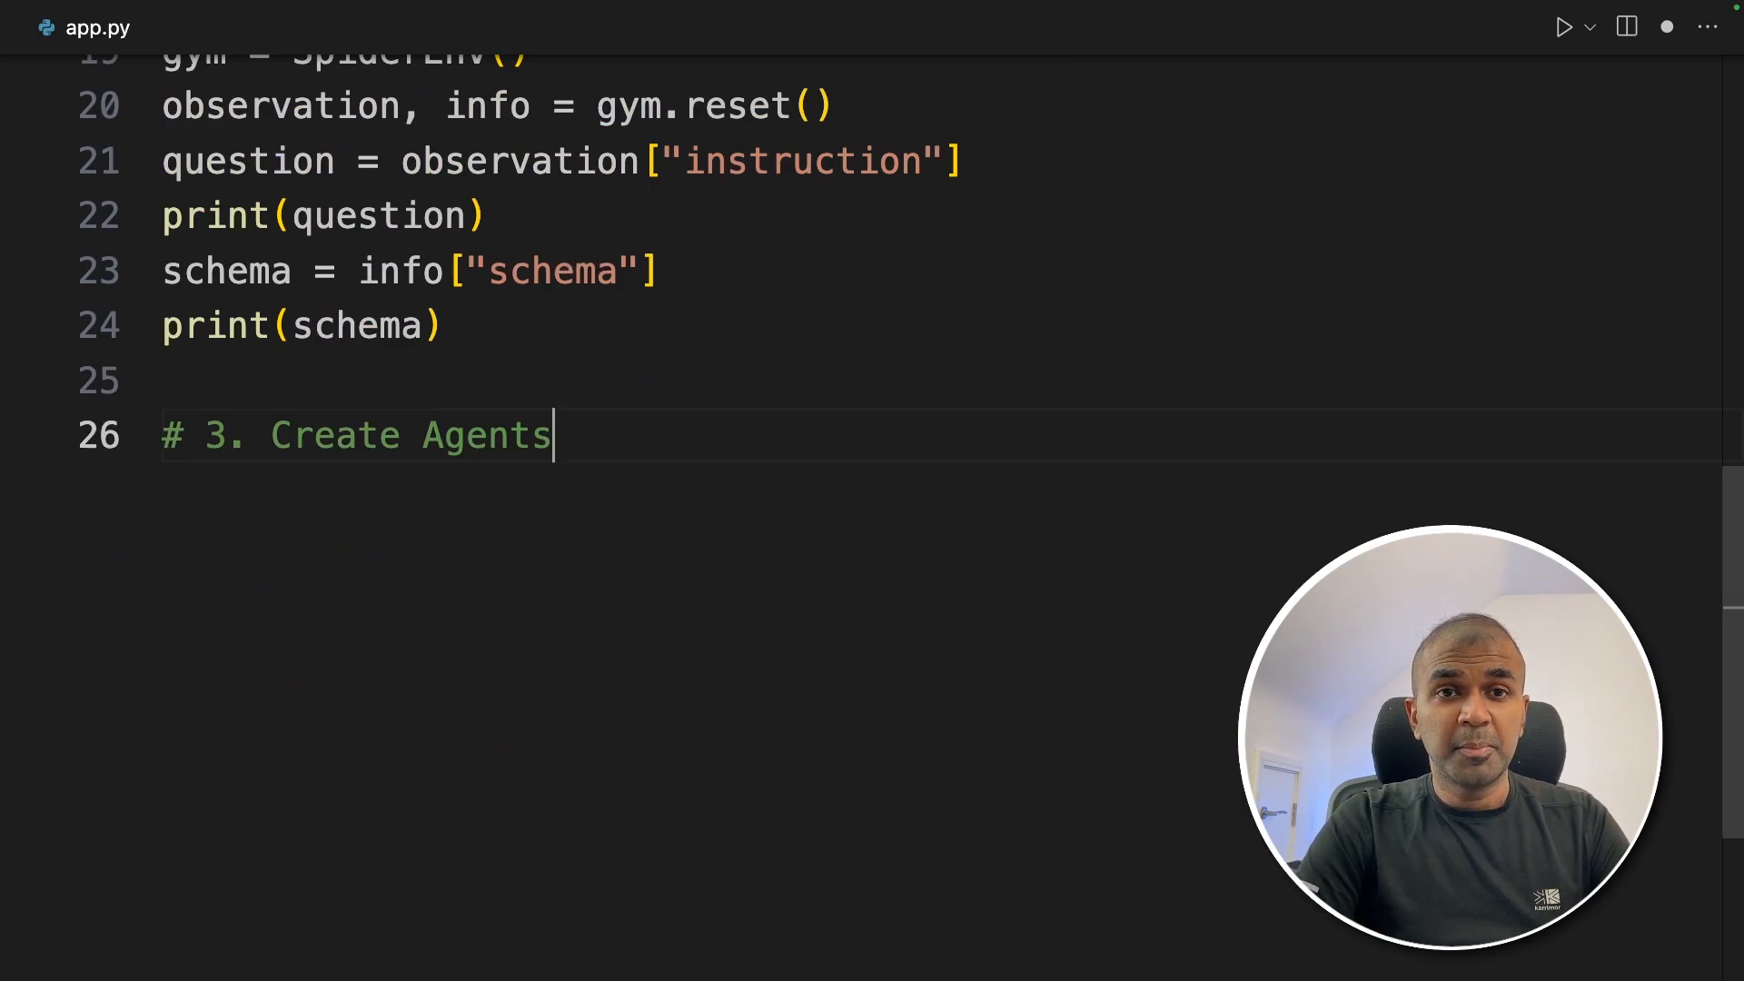
key(Return)
key(Tab)
key(ctrl+s)
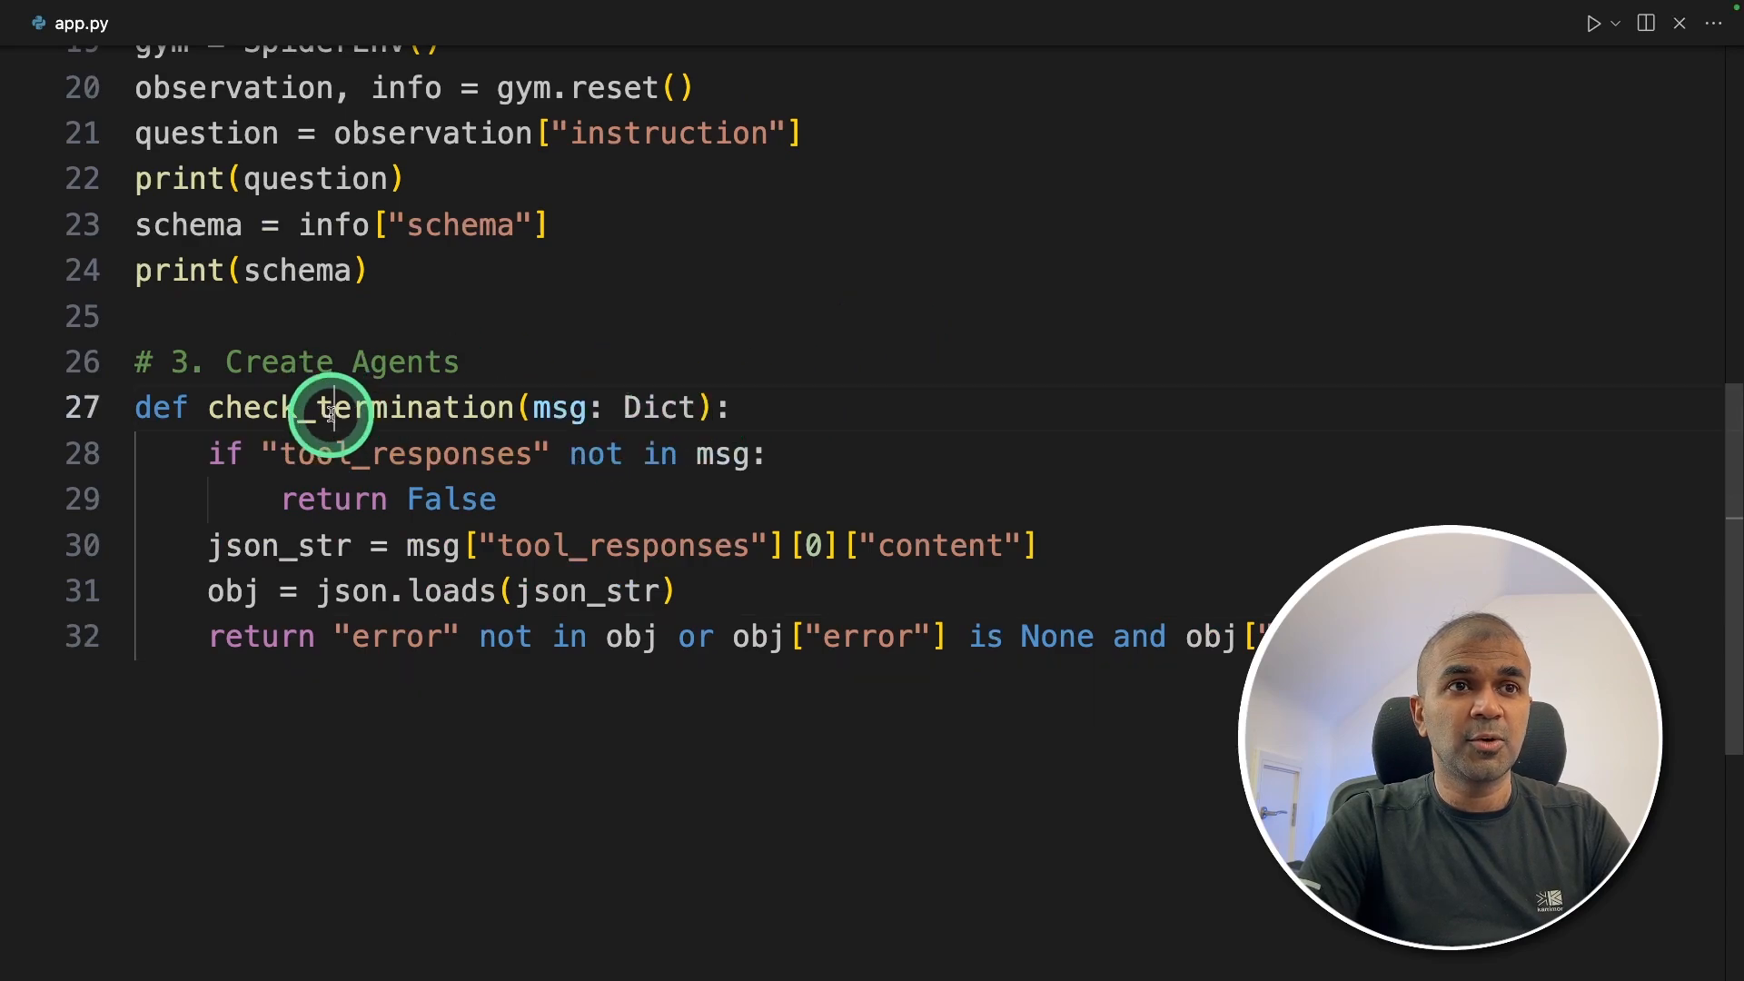
double_click(369, 492)
click(423, 689)
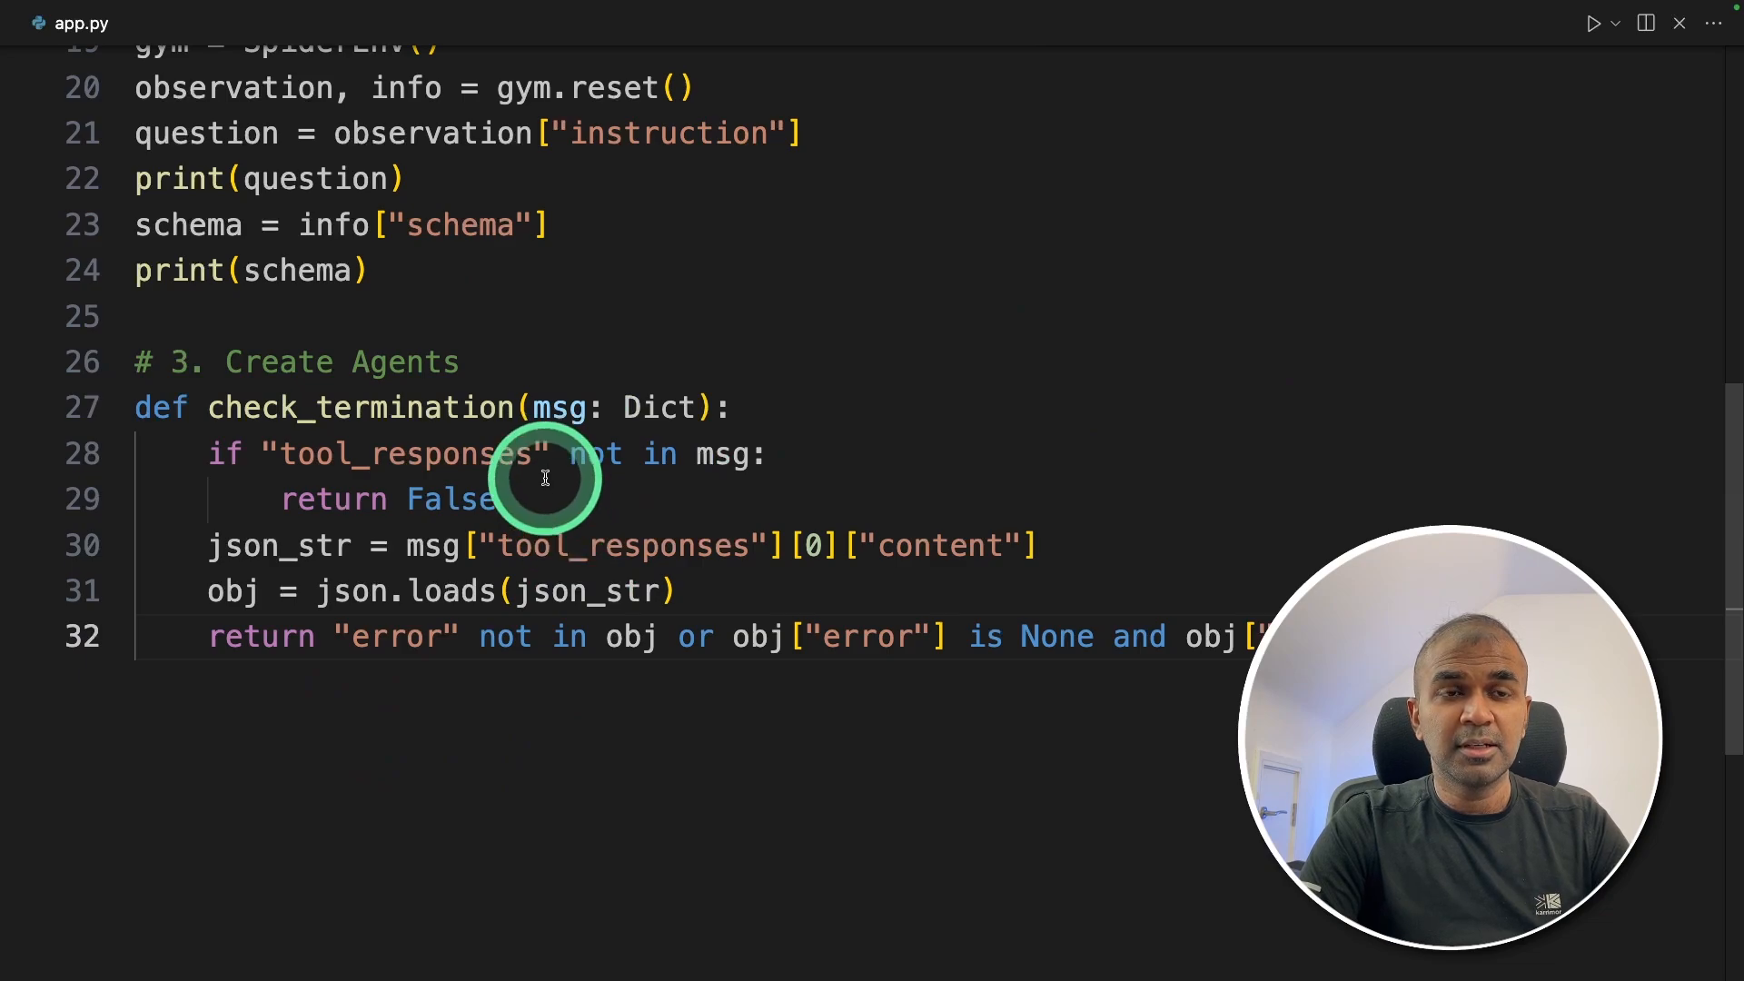
scroll(545, 574, down, 1)
double_click(362, 341)
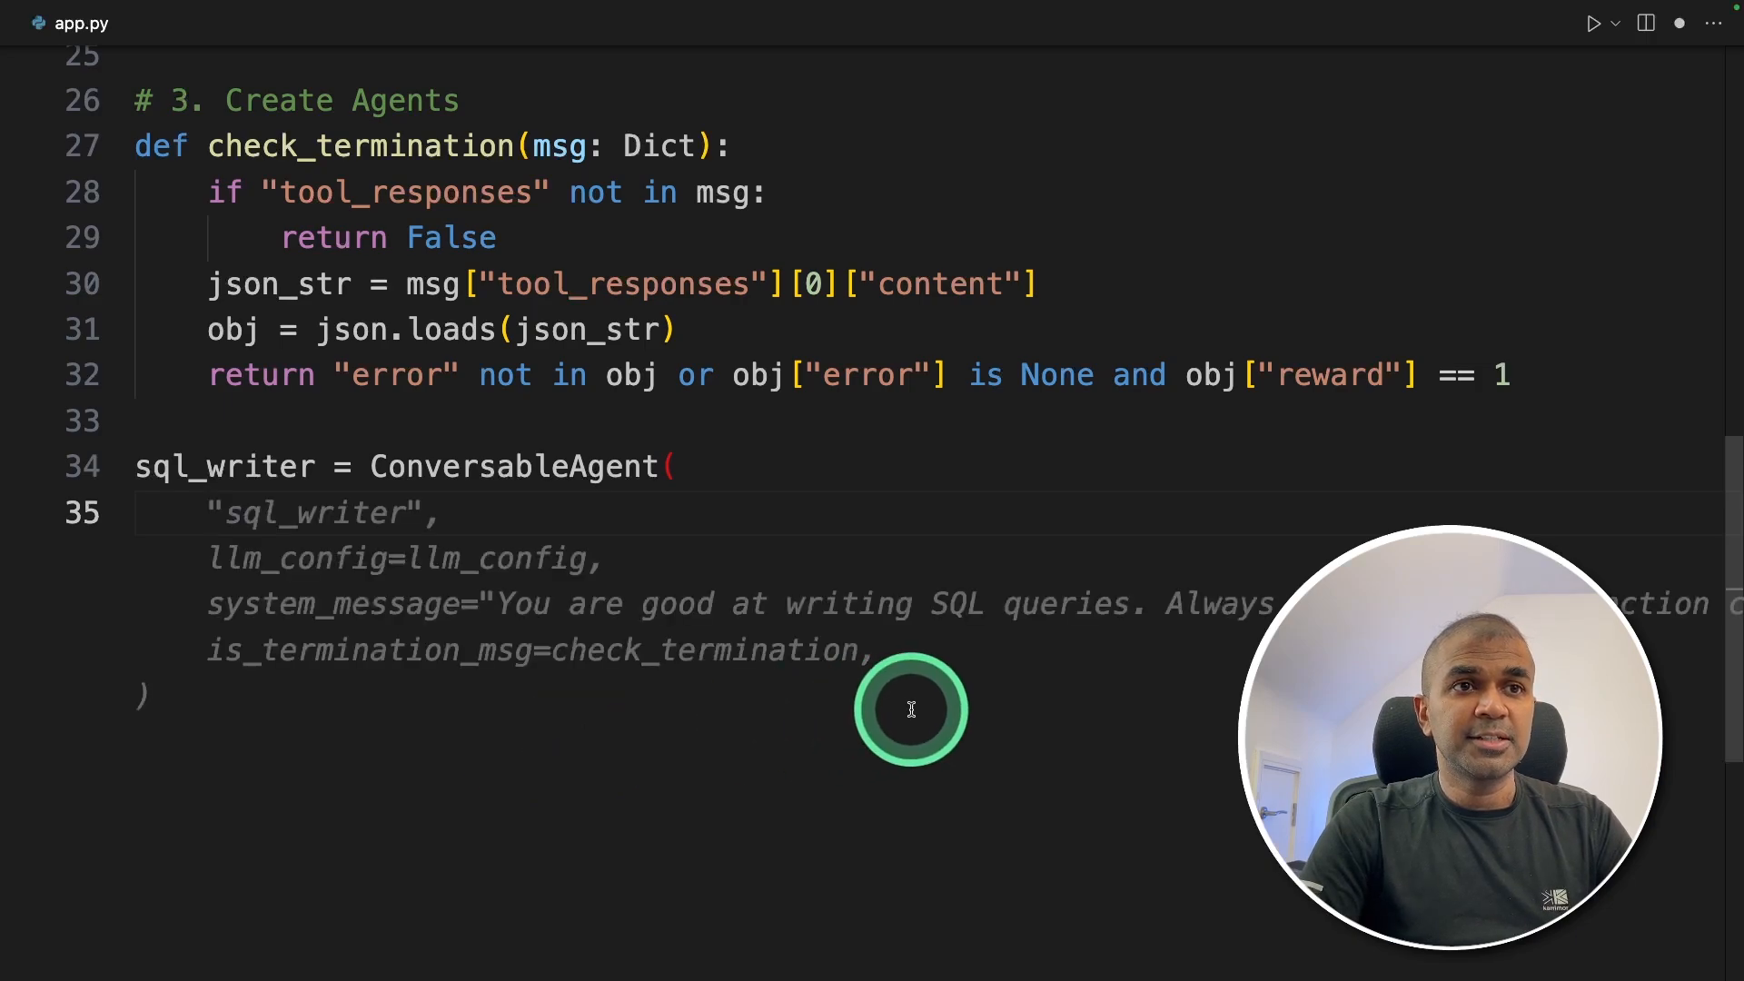
- Accept the sql_writer ConversableAgent arguments and highlight its SQL-writing system message
key(Tab)
scroll(515, 696, down, 3)
drag(498, 408, 990, 408)
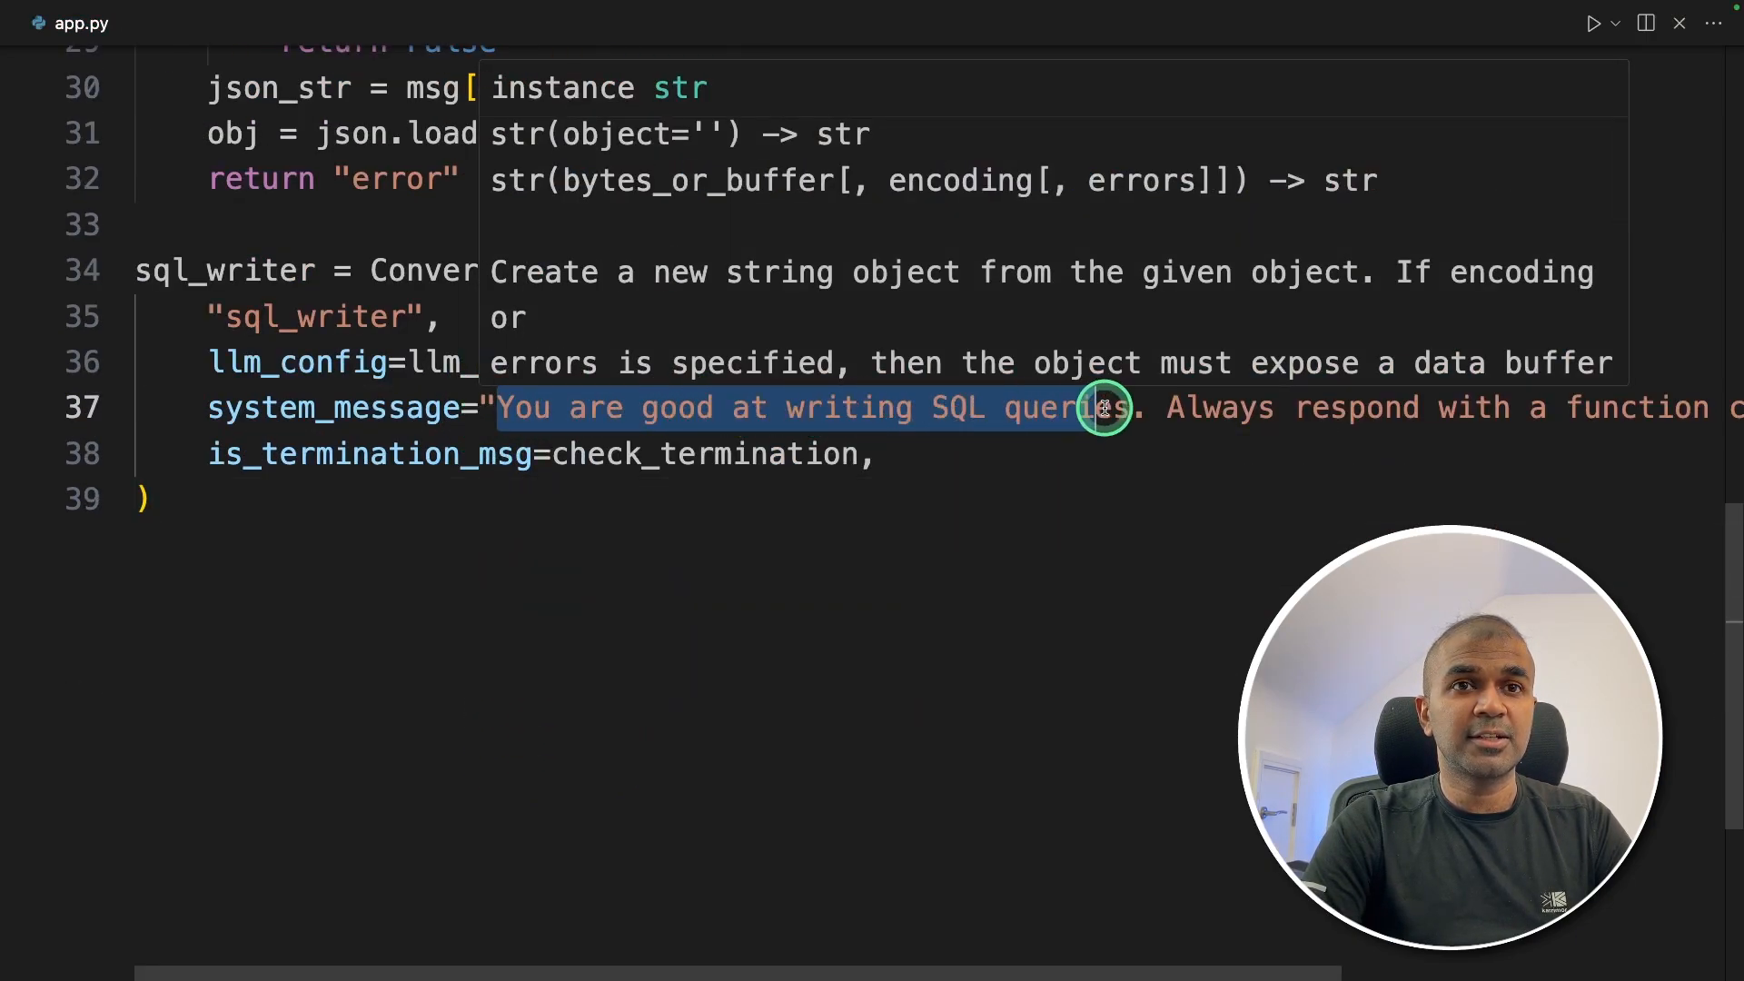
mouse_move(1107, 406)
mouse_down()
mouse_move(1227, 408)
mouse_move(895, 408)
mouse_up()
drag(1064, 405, 1506, 407)
- Define user_proxy UserProxyAgent with human_input_mode NEVER and max 5 consecutive auto replies
drag(1621, 407, 1627, 407)
click(837, 518)
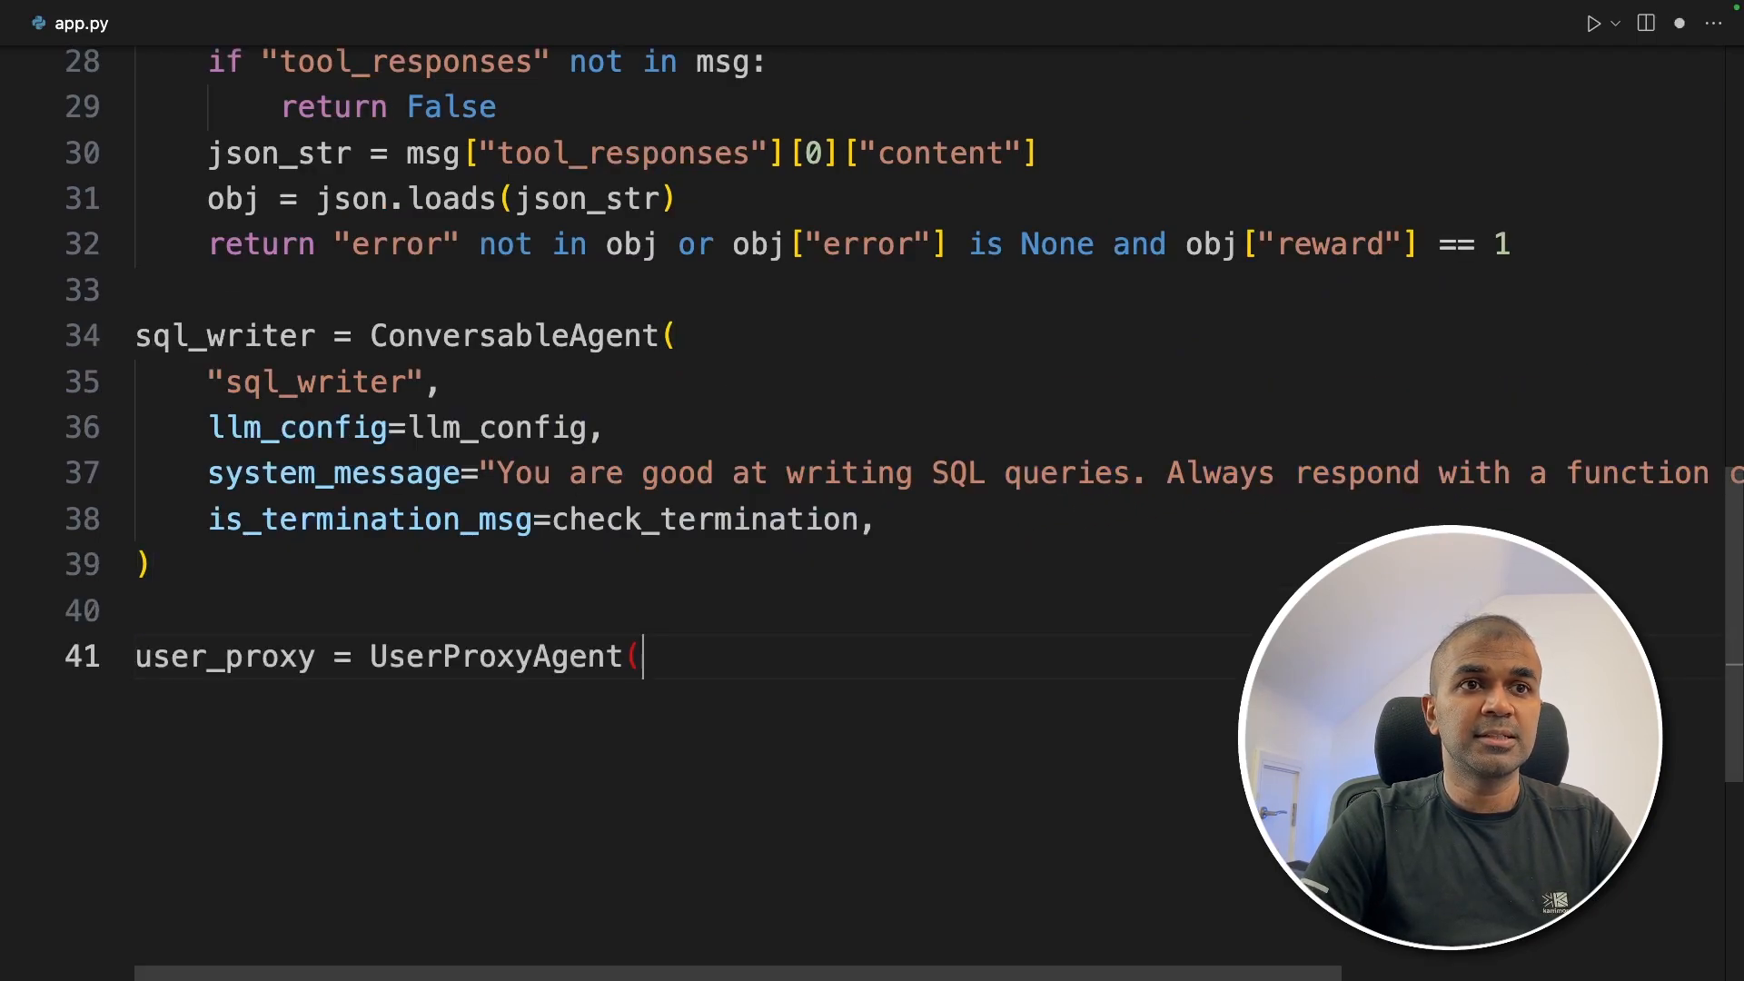
double_click(566, 747)
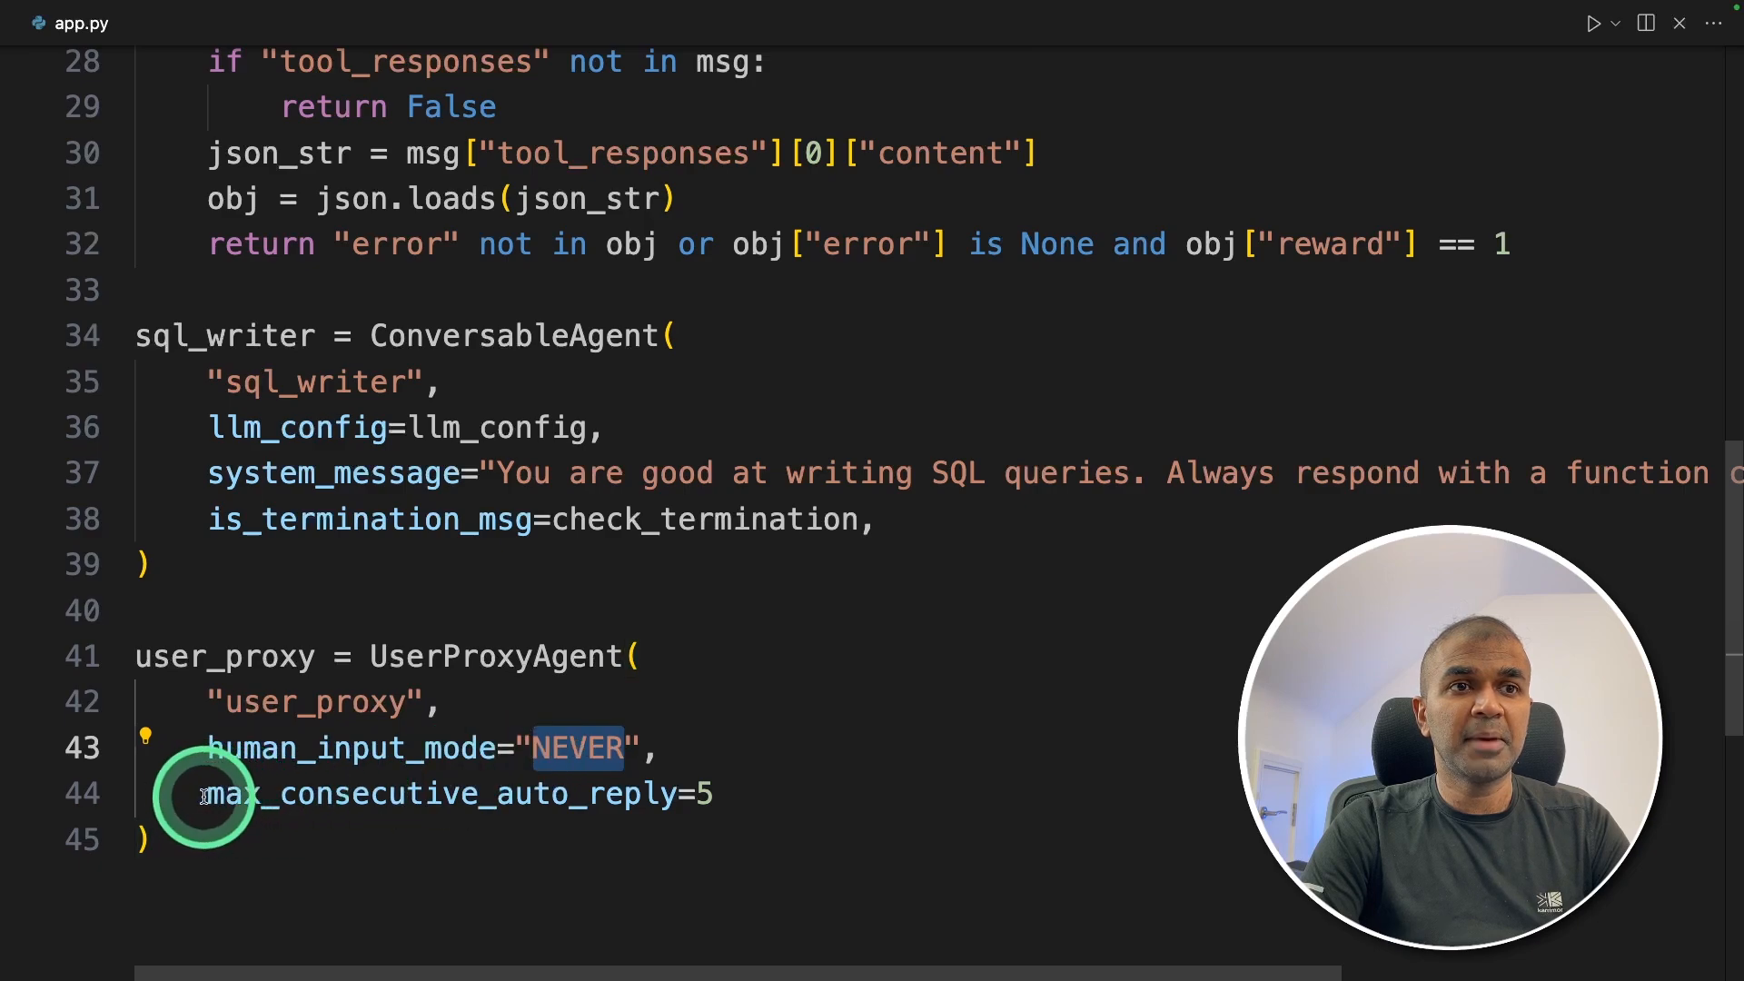
drag(205, 795, 723, 794)
click(650, 880)
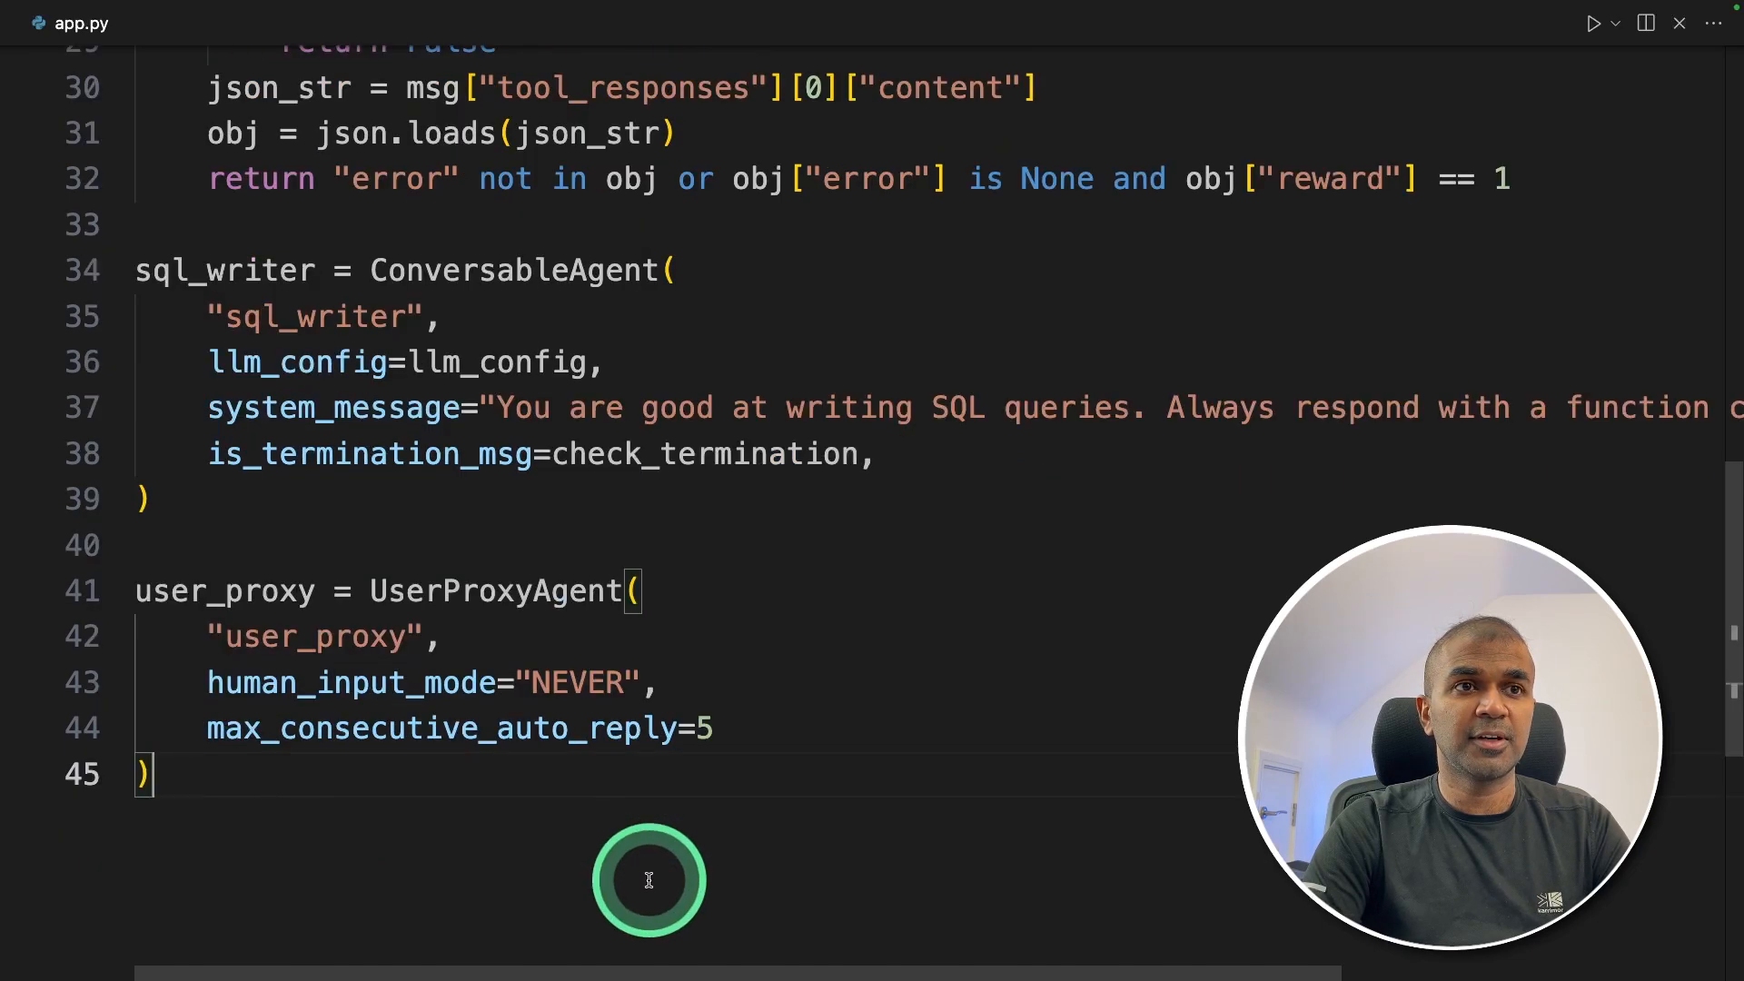
scroll(649, 881, down, 2)
- Add the '# 4. Create Tools / Function Calling' comment and point out the sql_writer agent
key(Return)
text(# 4. Create Tools / Function Calling)
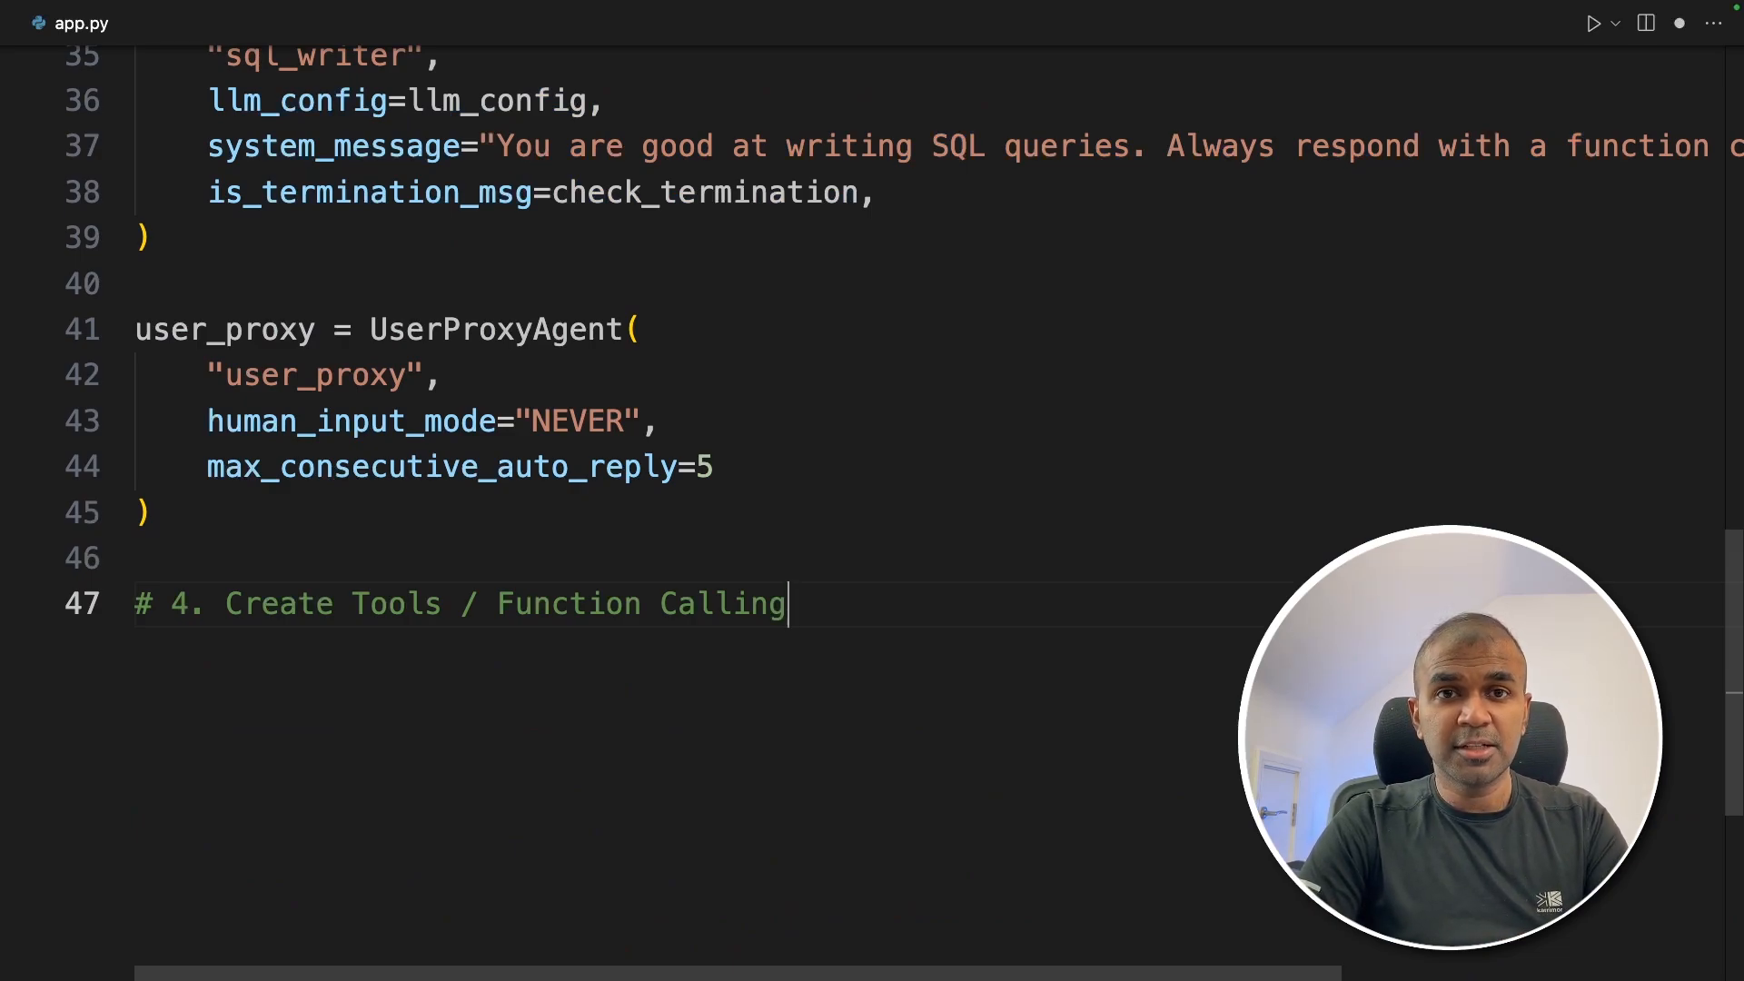
scroll(1043, 697, up, 3)
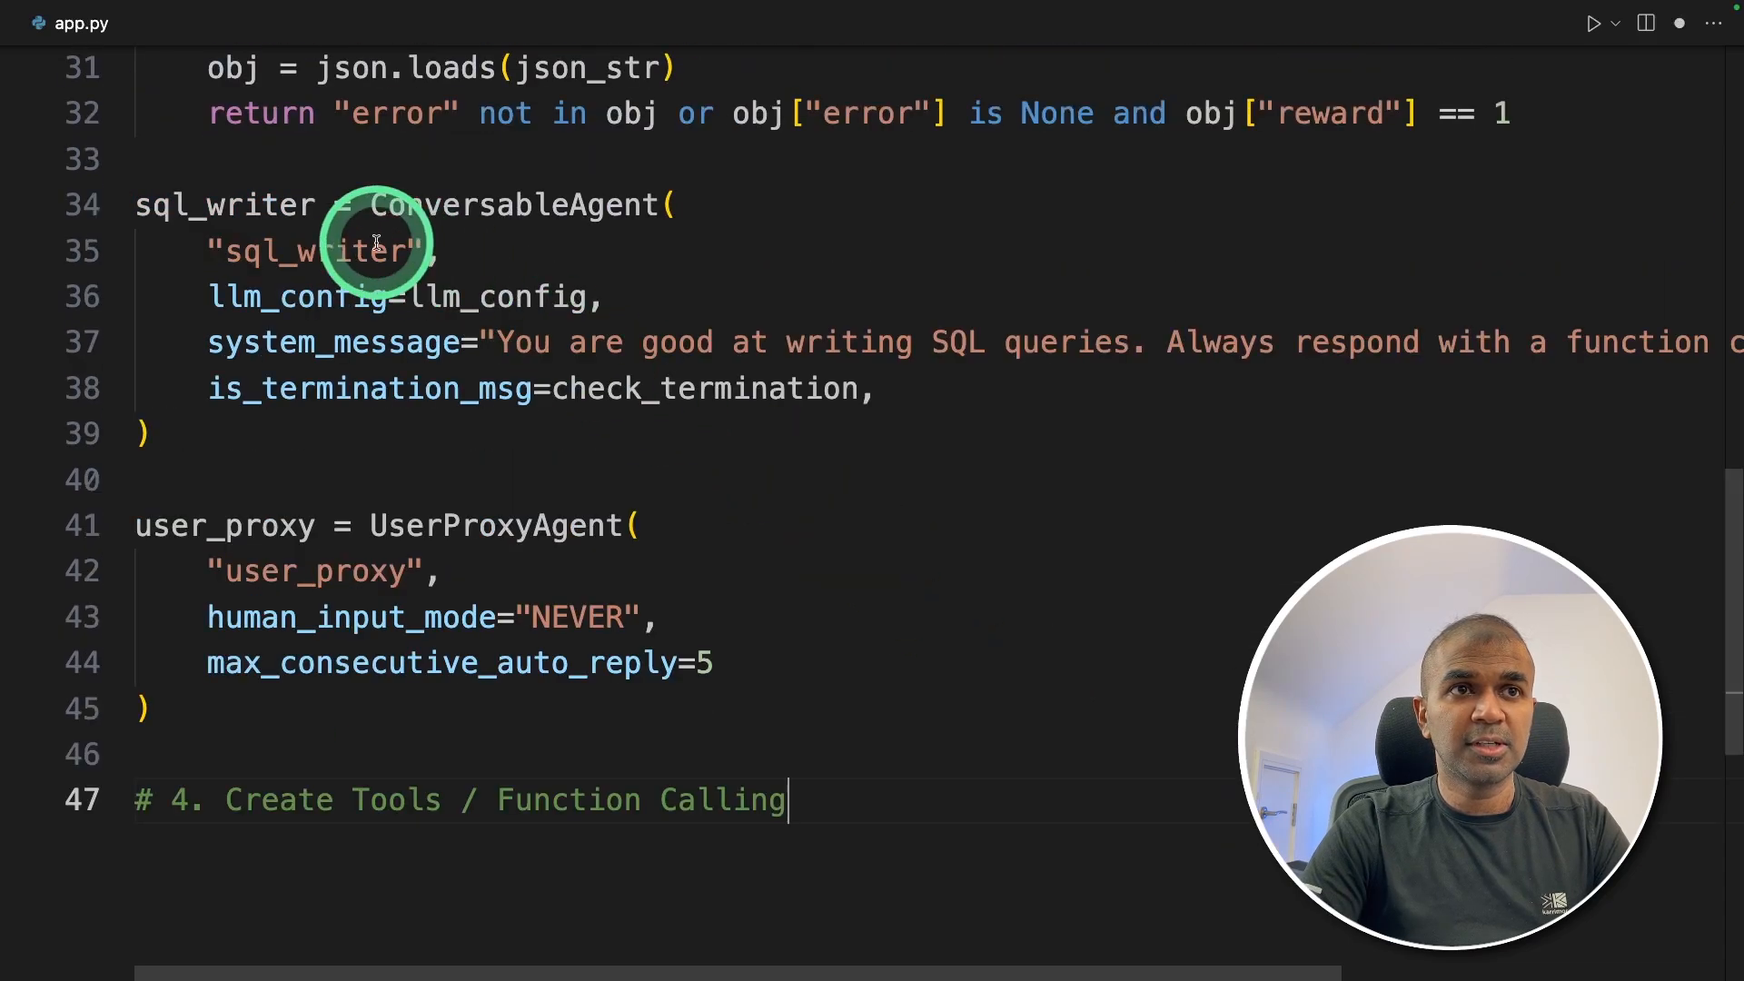
double_click(314, 251)
scroll(795, 711, down, 3)
click(969, 604)
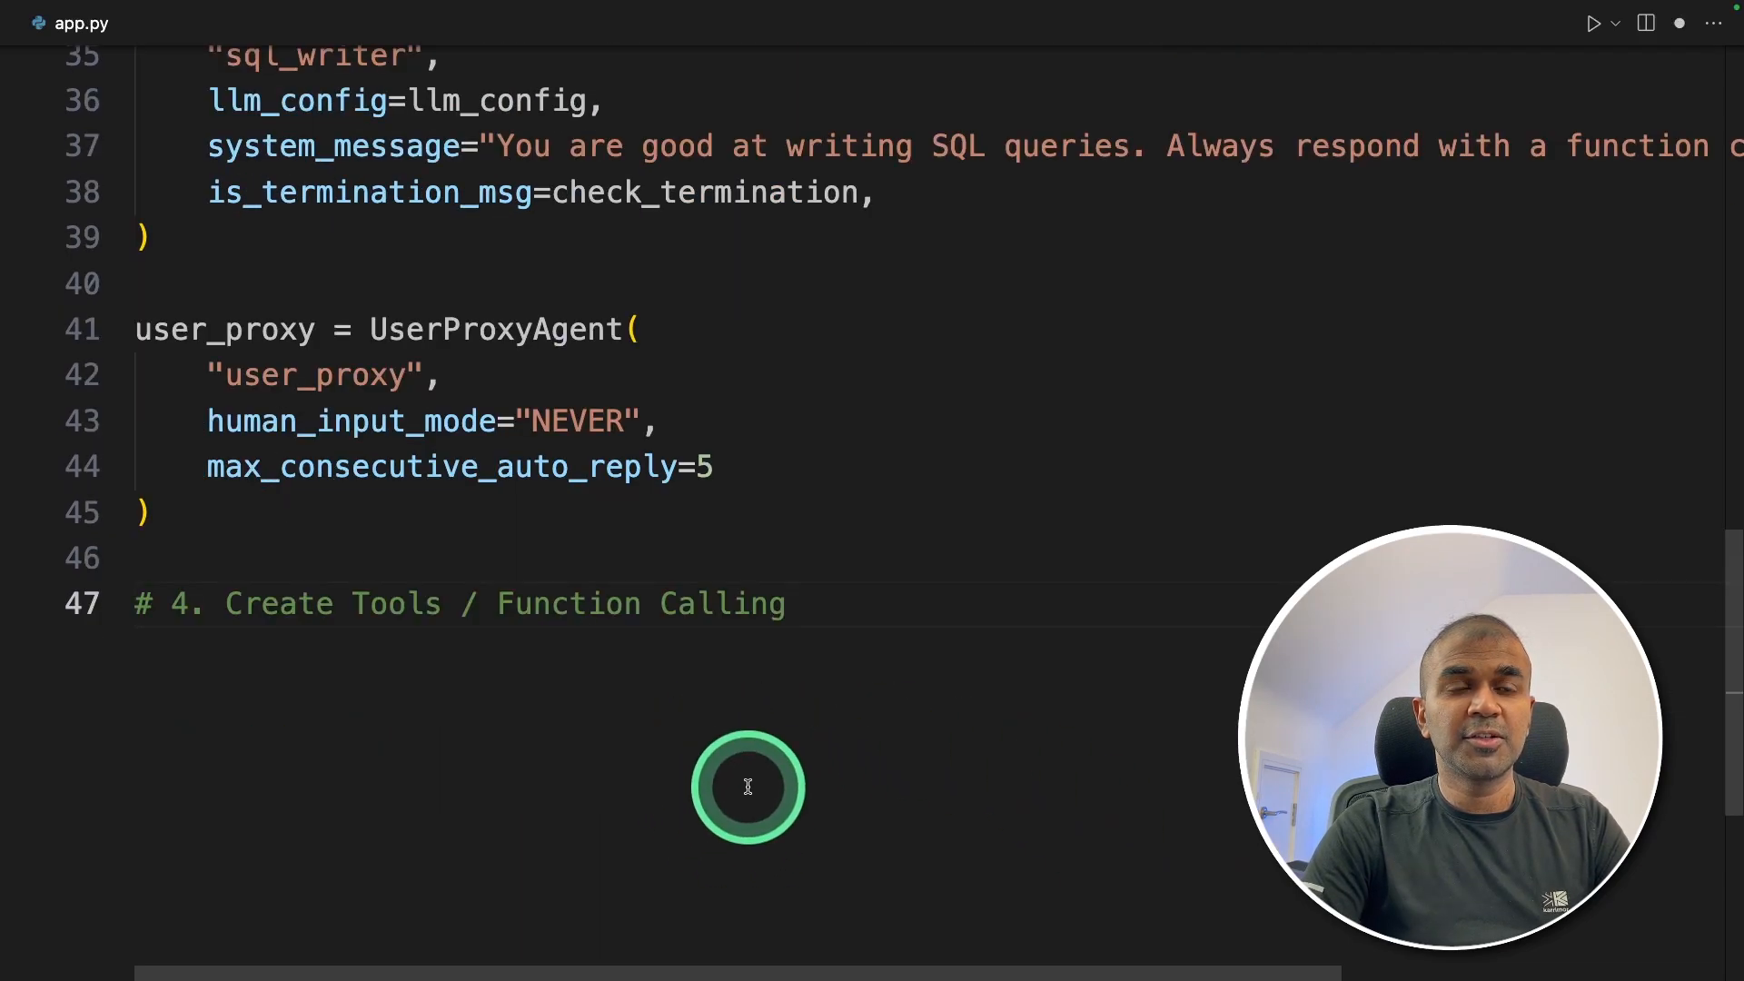
click(948, 756)
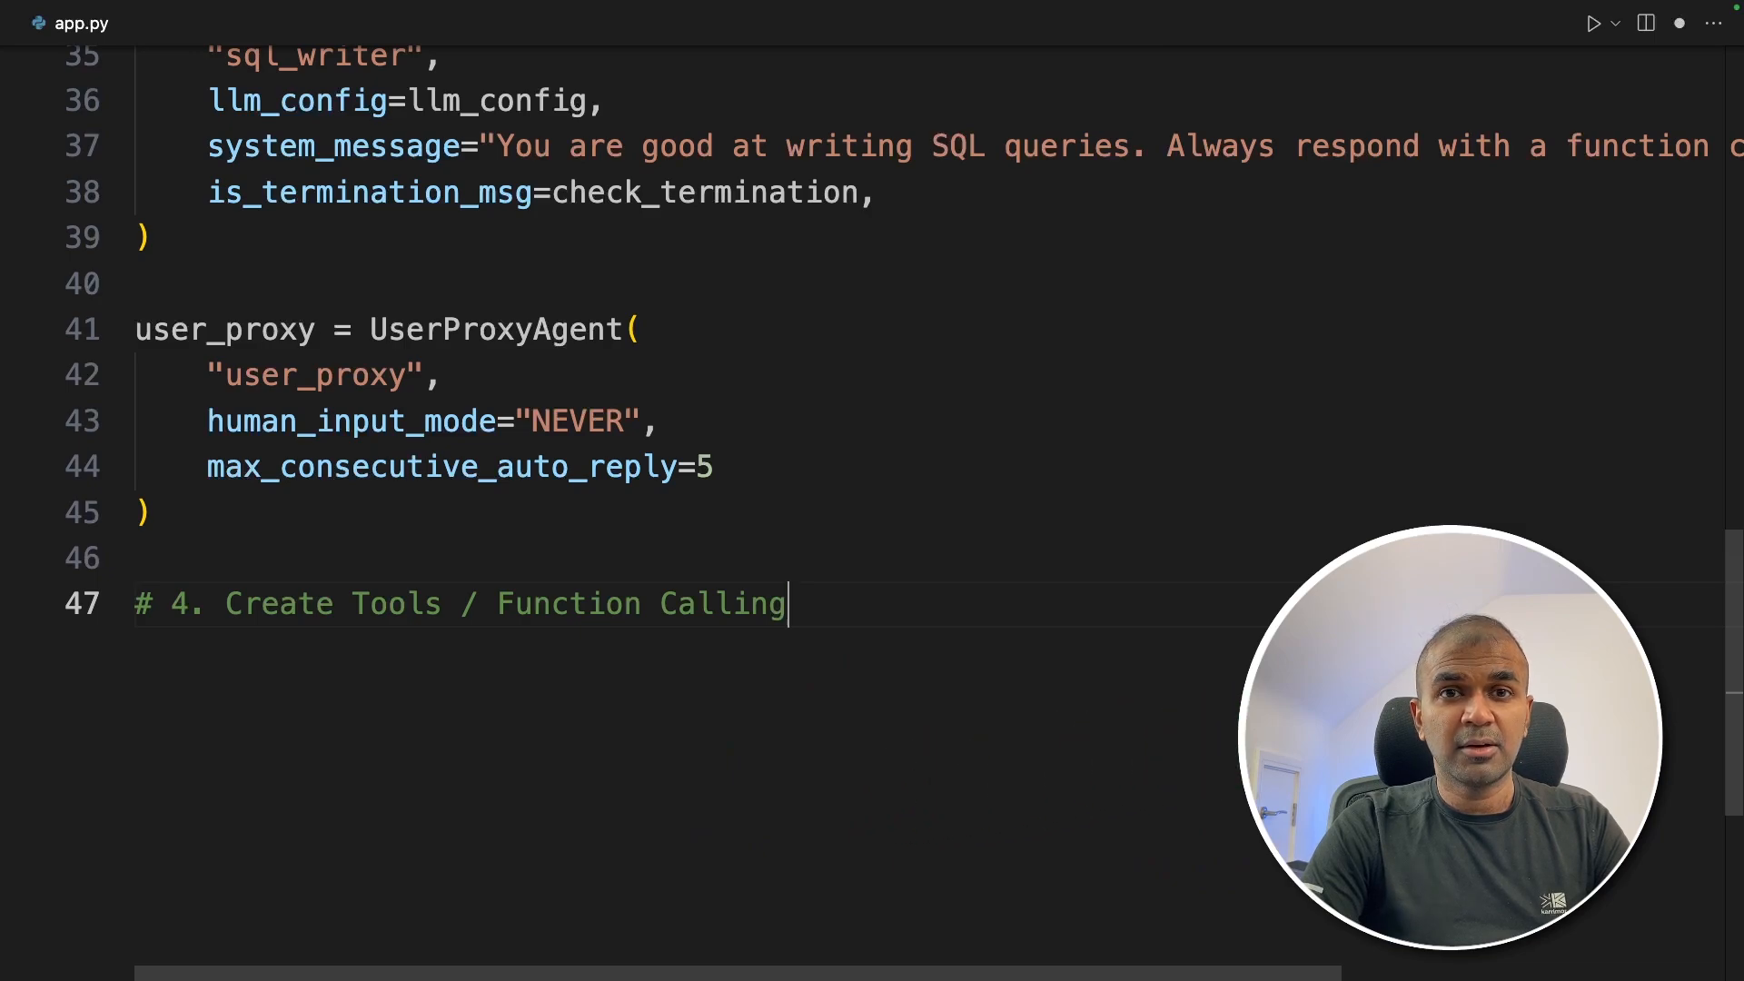
key(Return)
key(Tab)
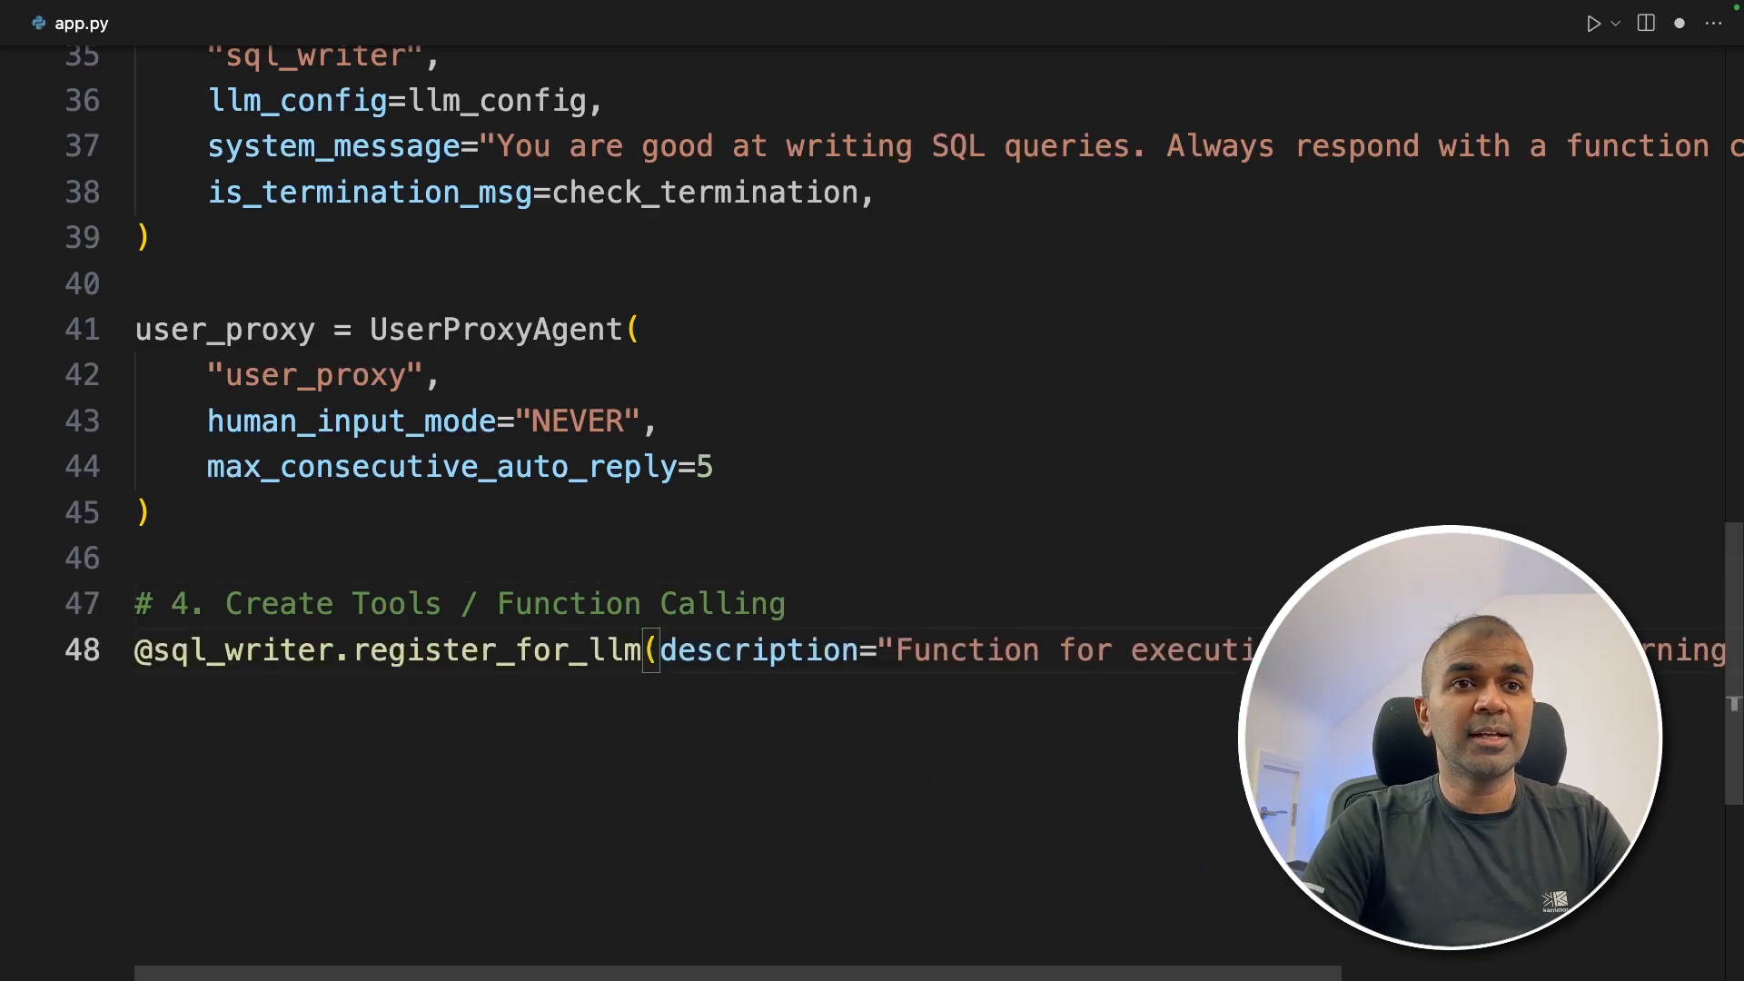
scroll(872, 490, down, 3)
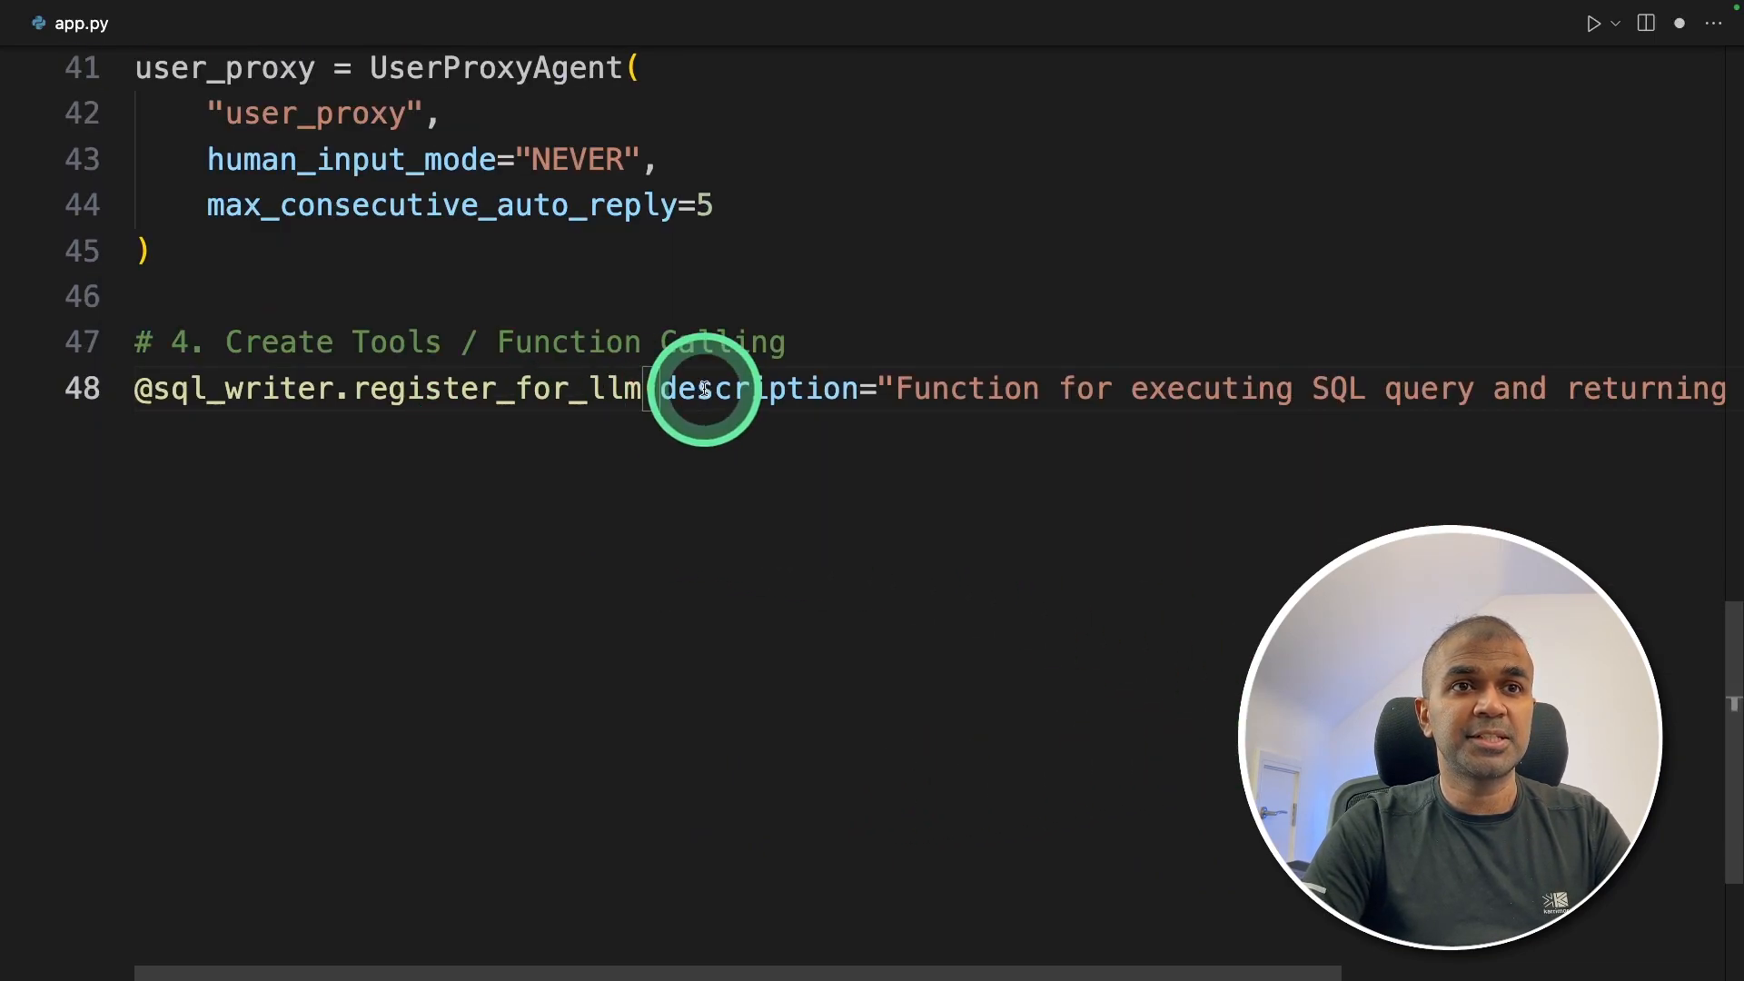
drag(659, 388, 124, 389)
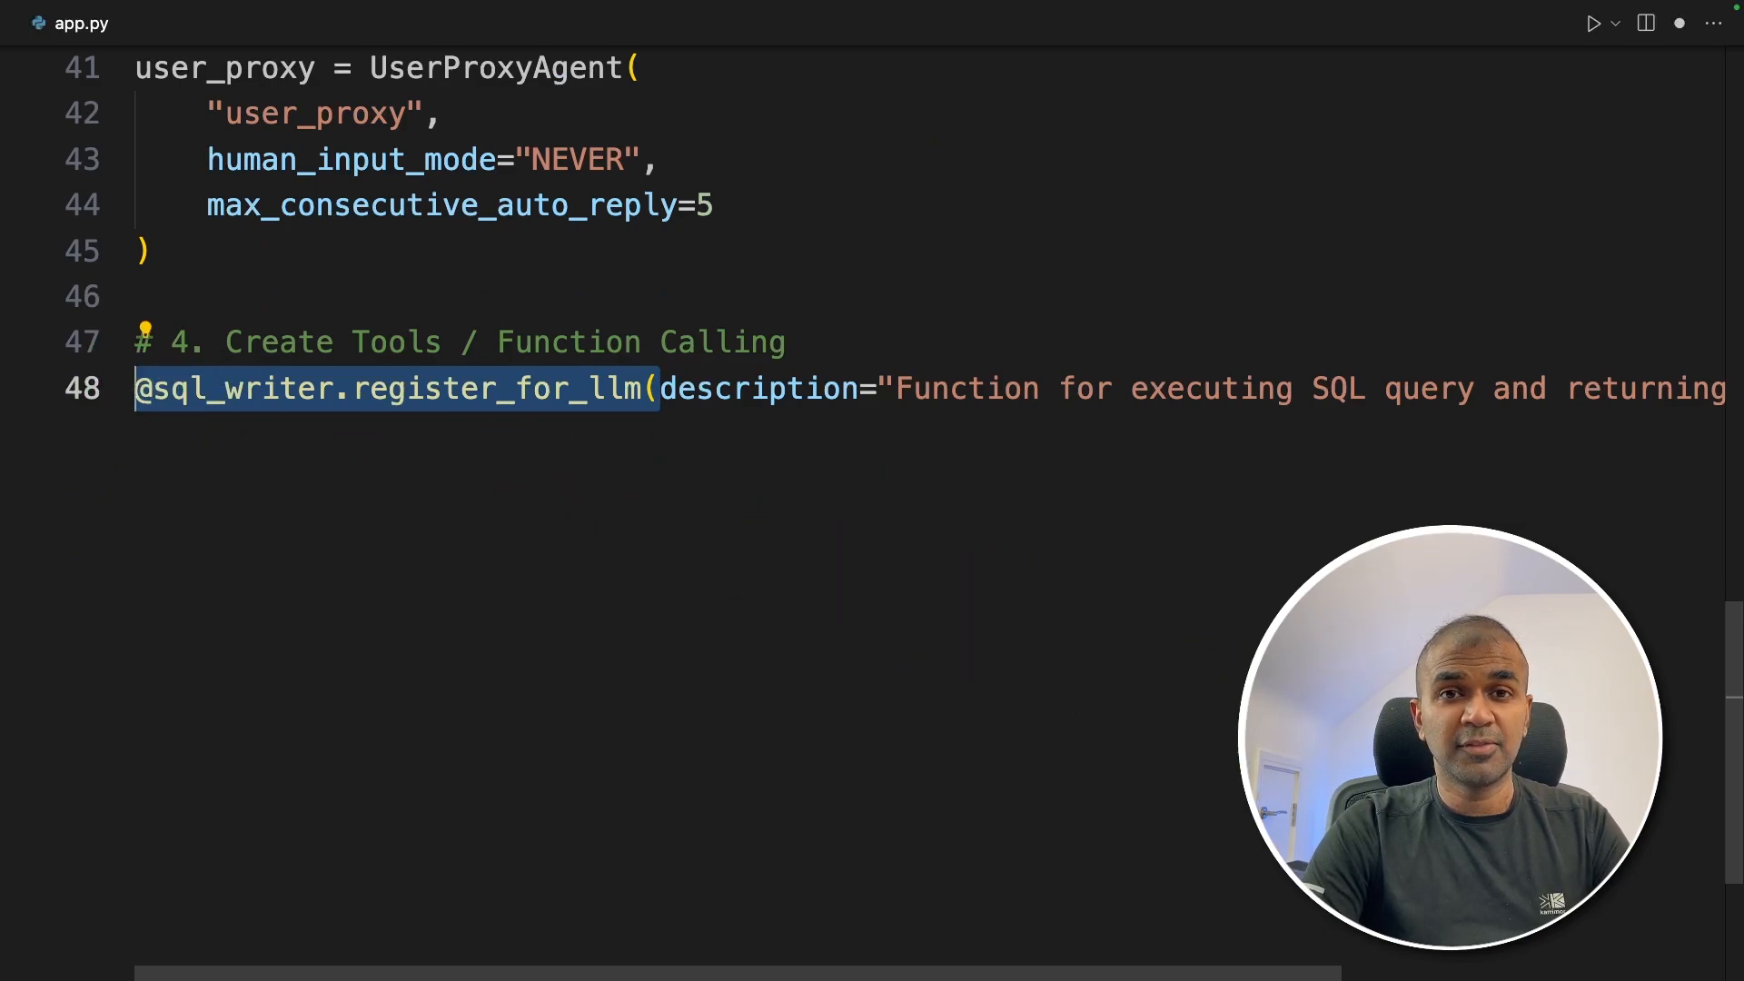
double_click(476, 388)
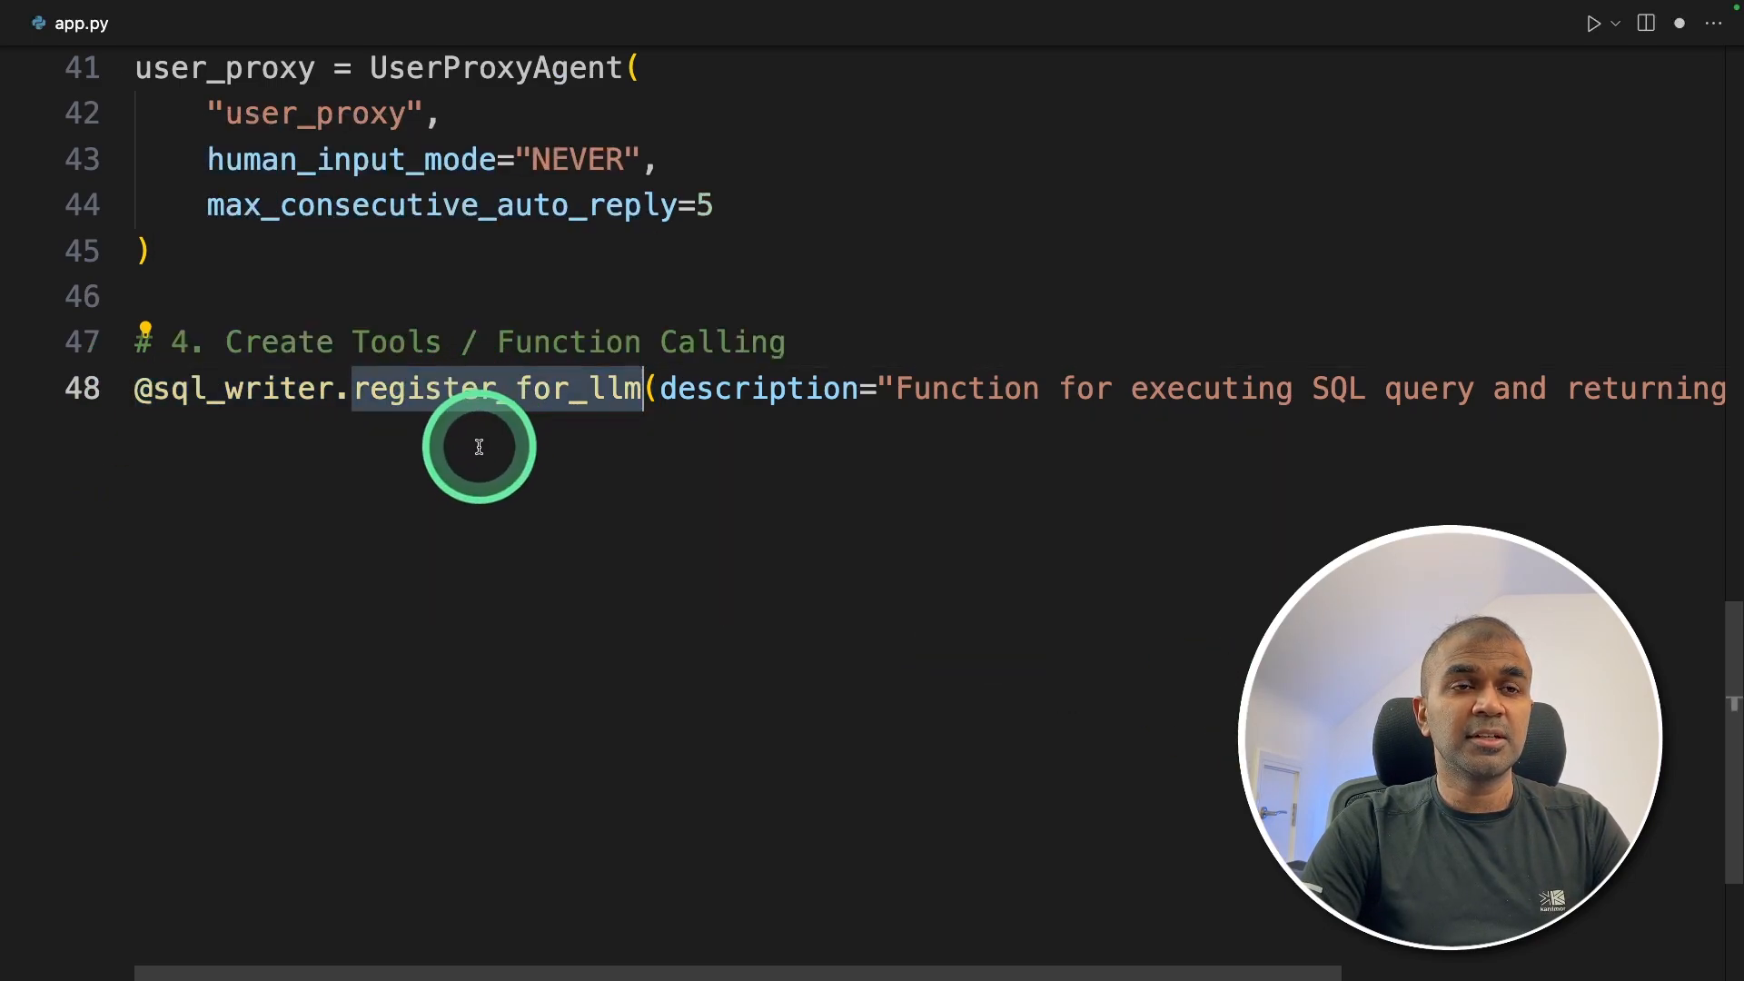
double_click(248, 391)
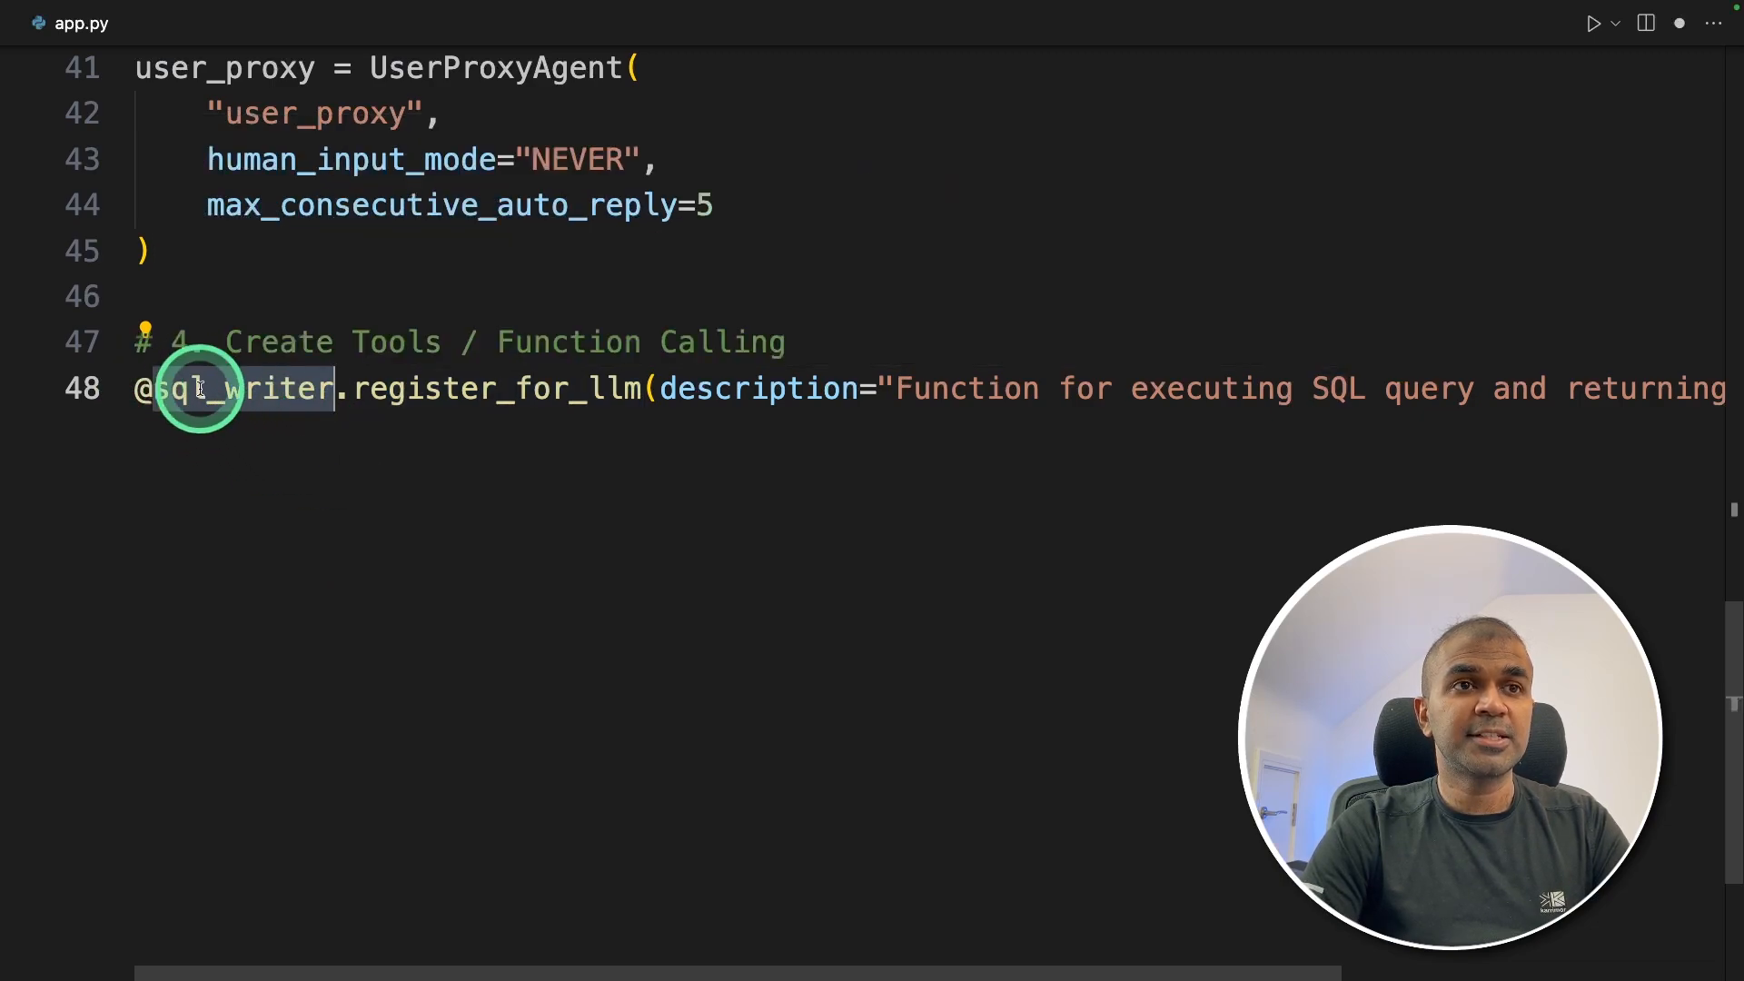
click(355, 390)
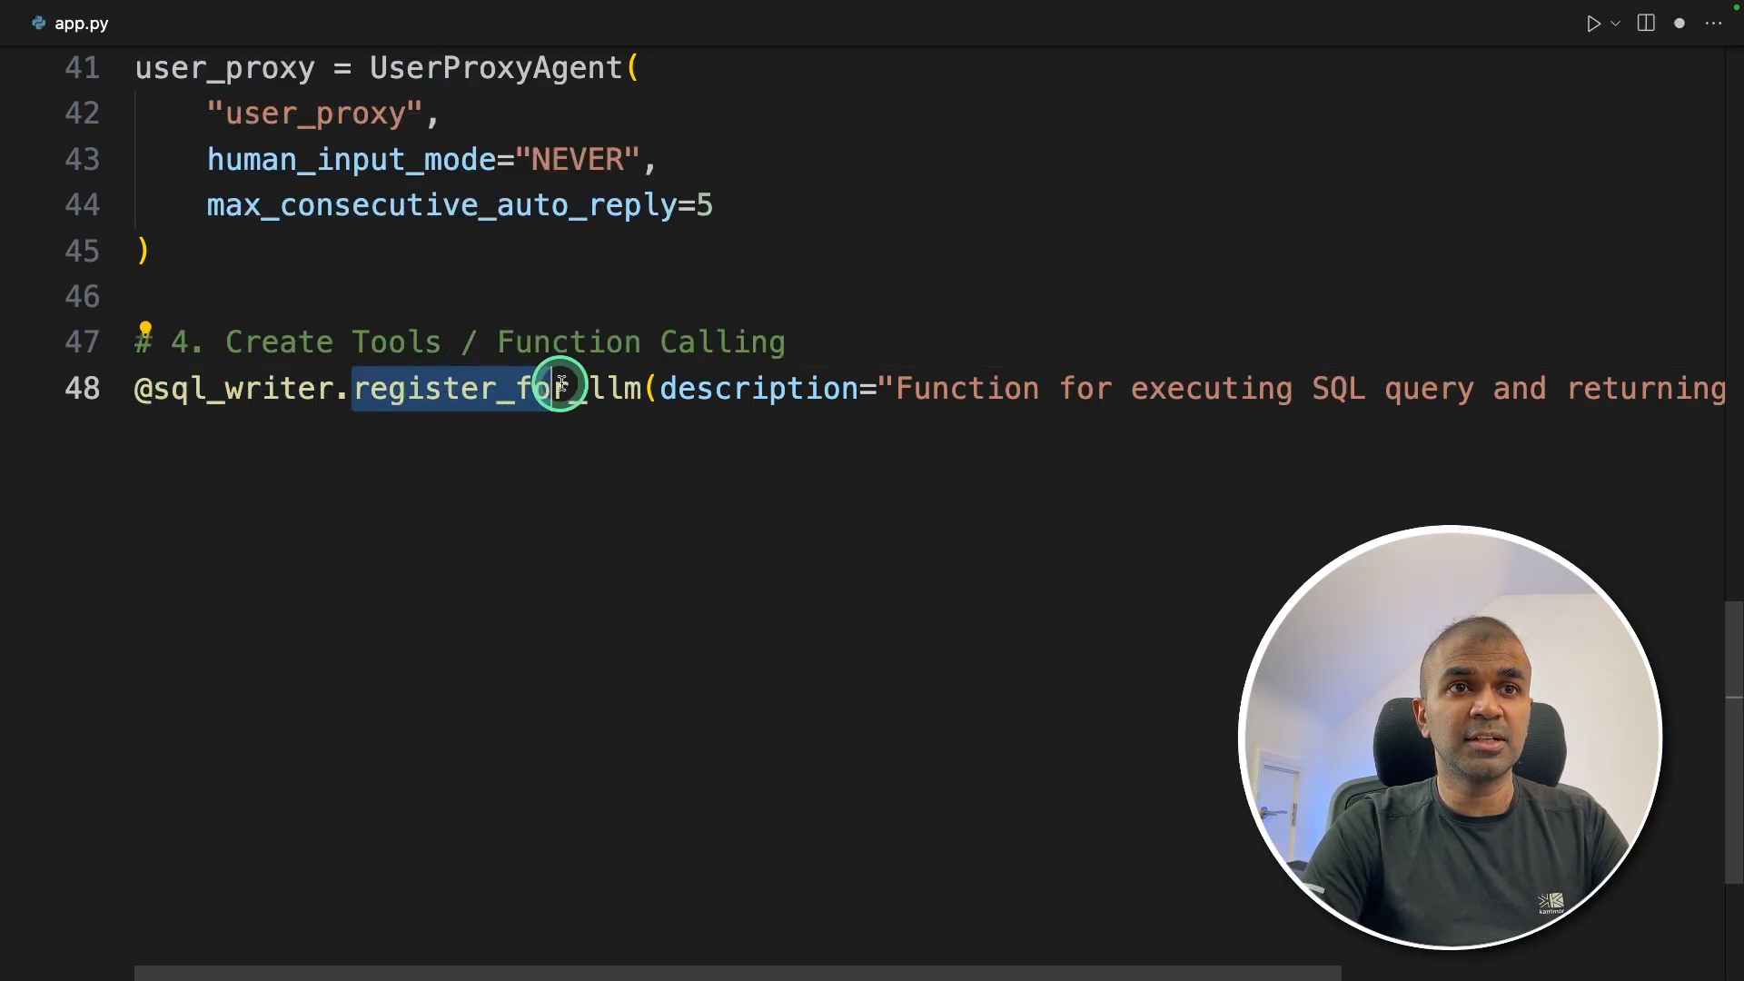
drag(1131, 390, 1473, 390)
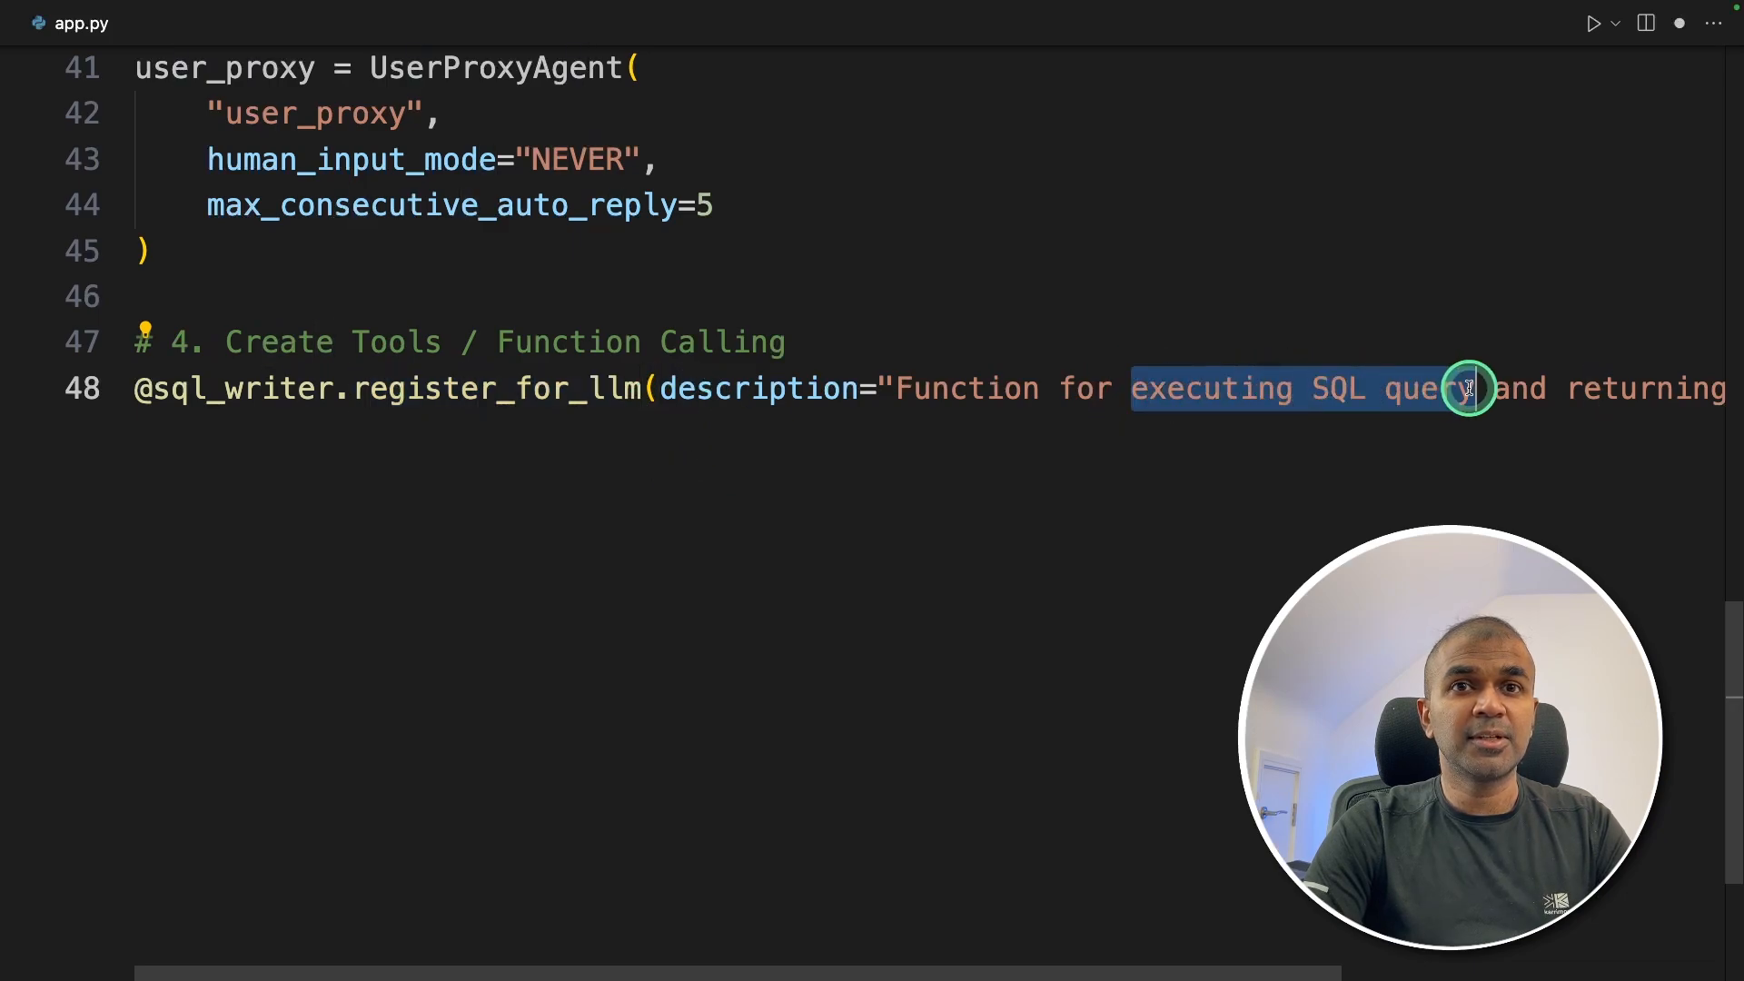
key(End)
key(Return)
key(Tab)
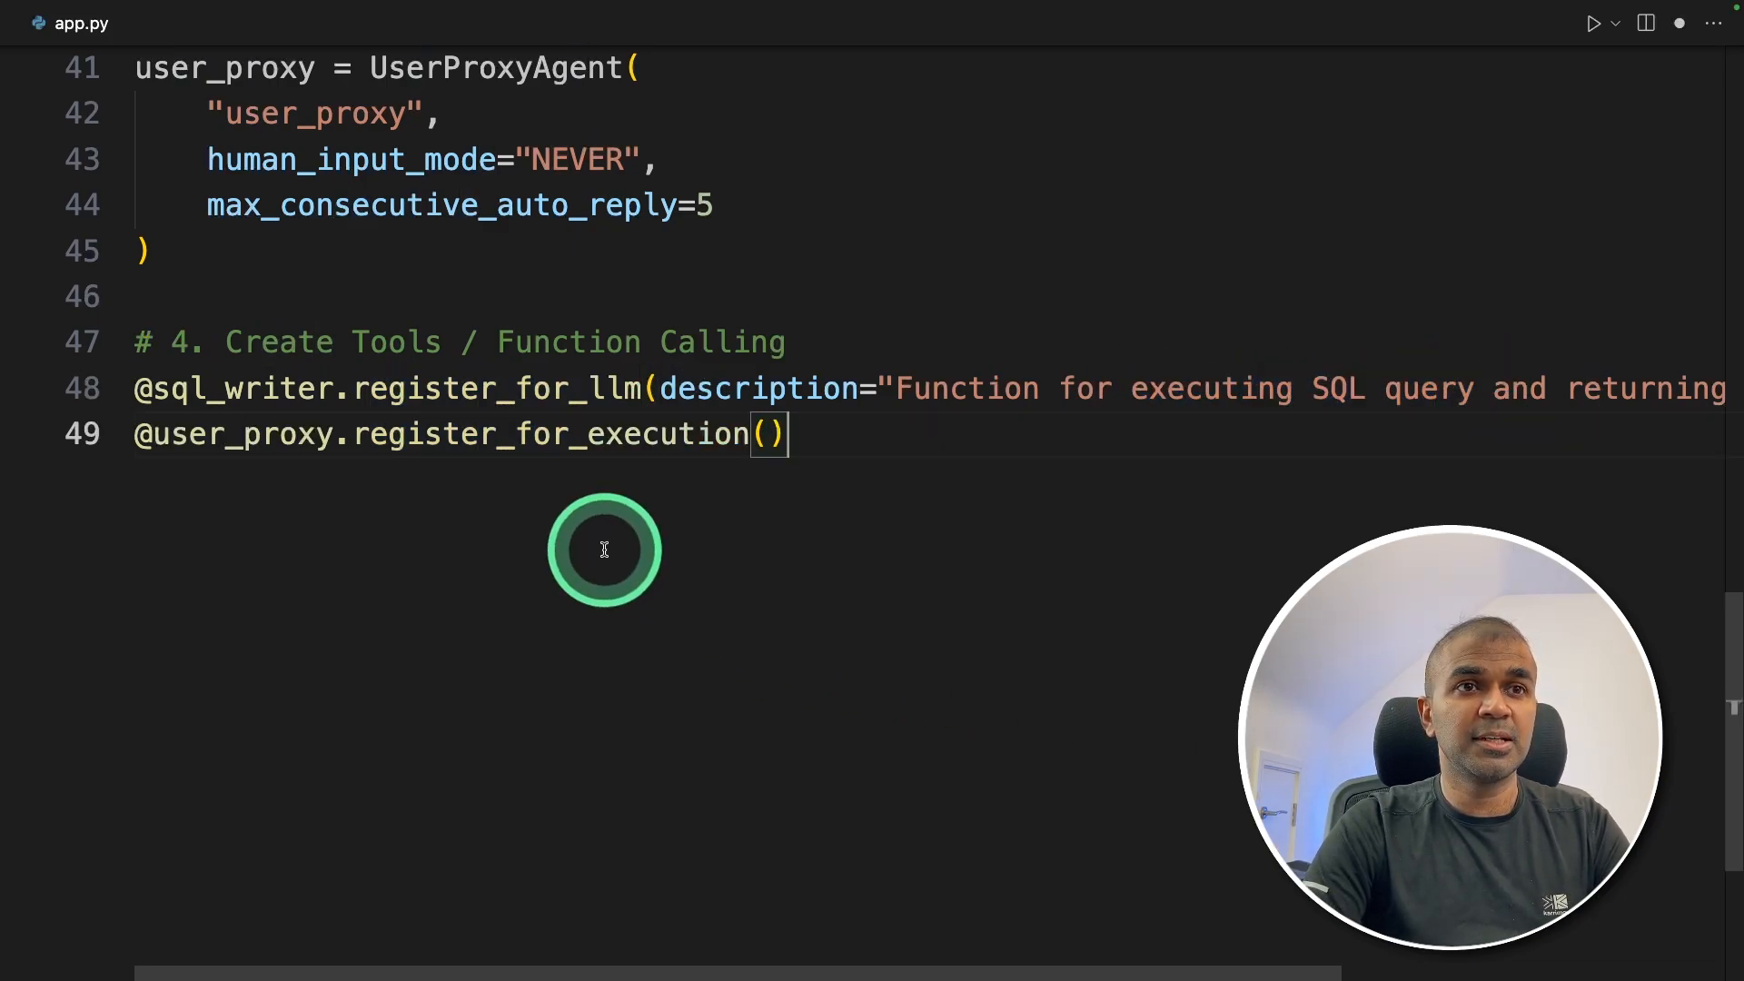
drag(354, 435, 741, 437)
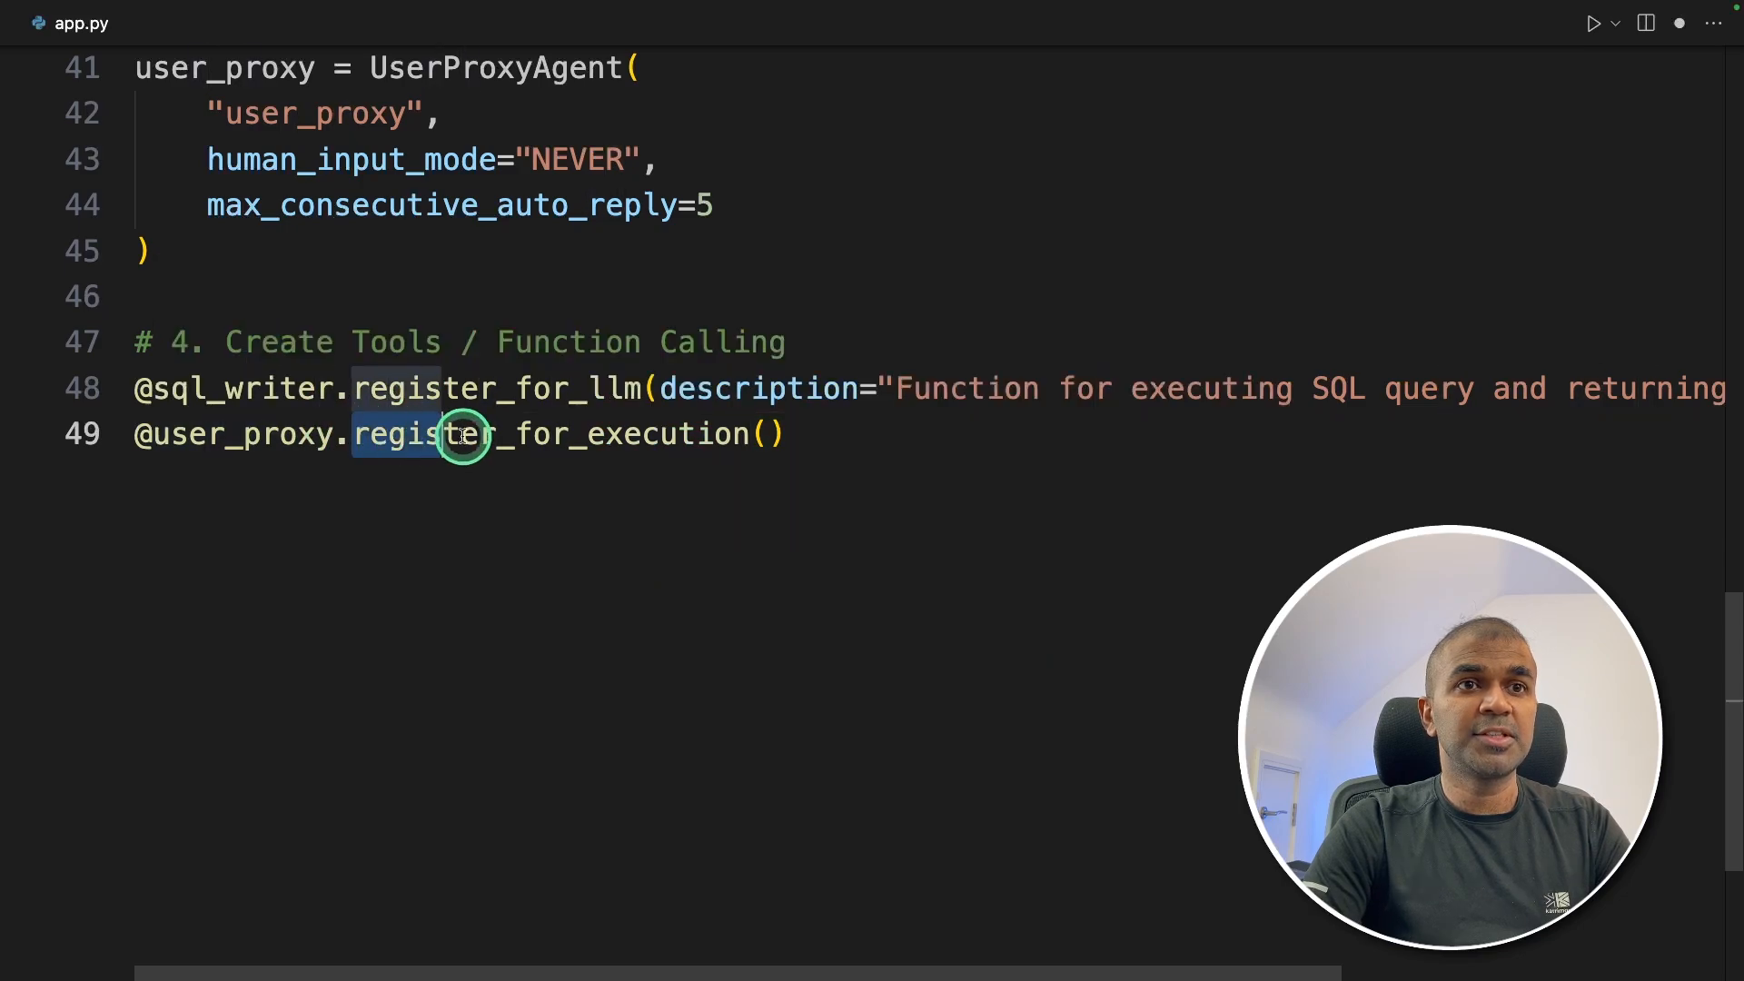
click(775, 440)
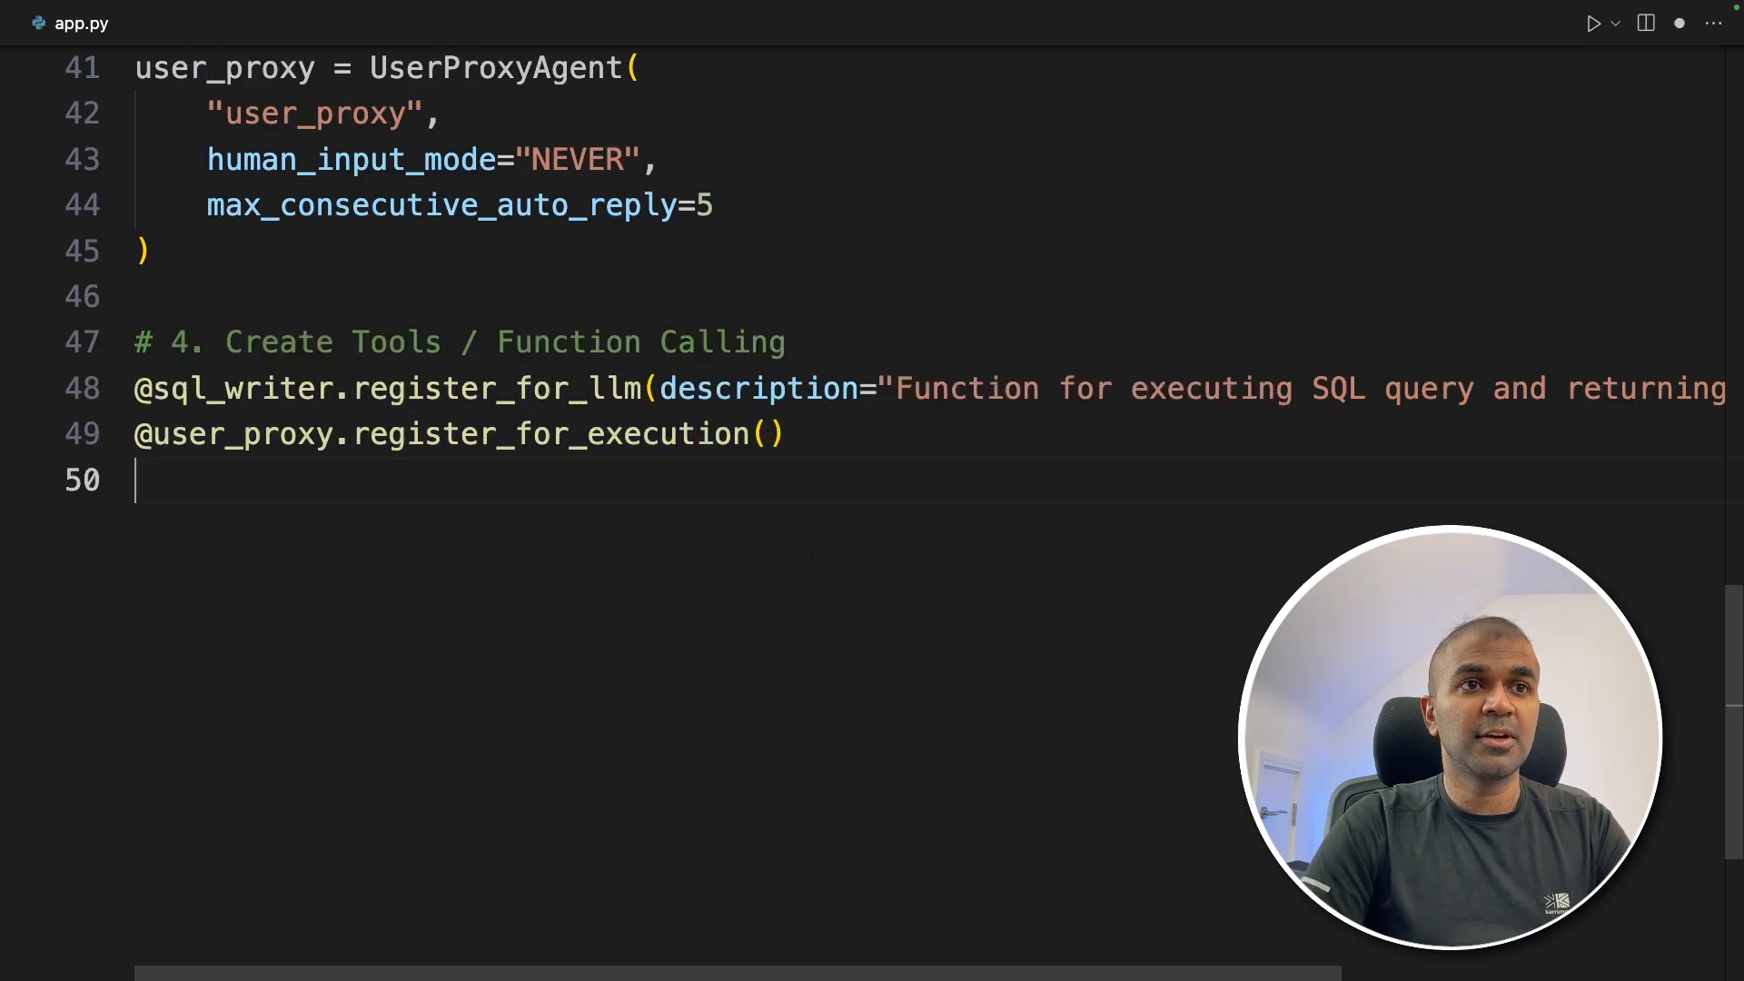
- Paste the execute_sql function body and highlight its name and the gym.step(sql) call
key(ctrl+v)
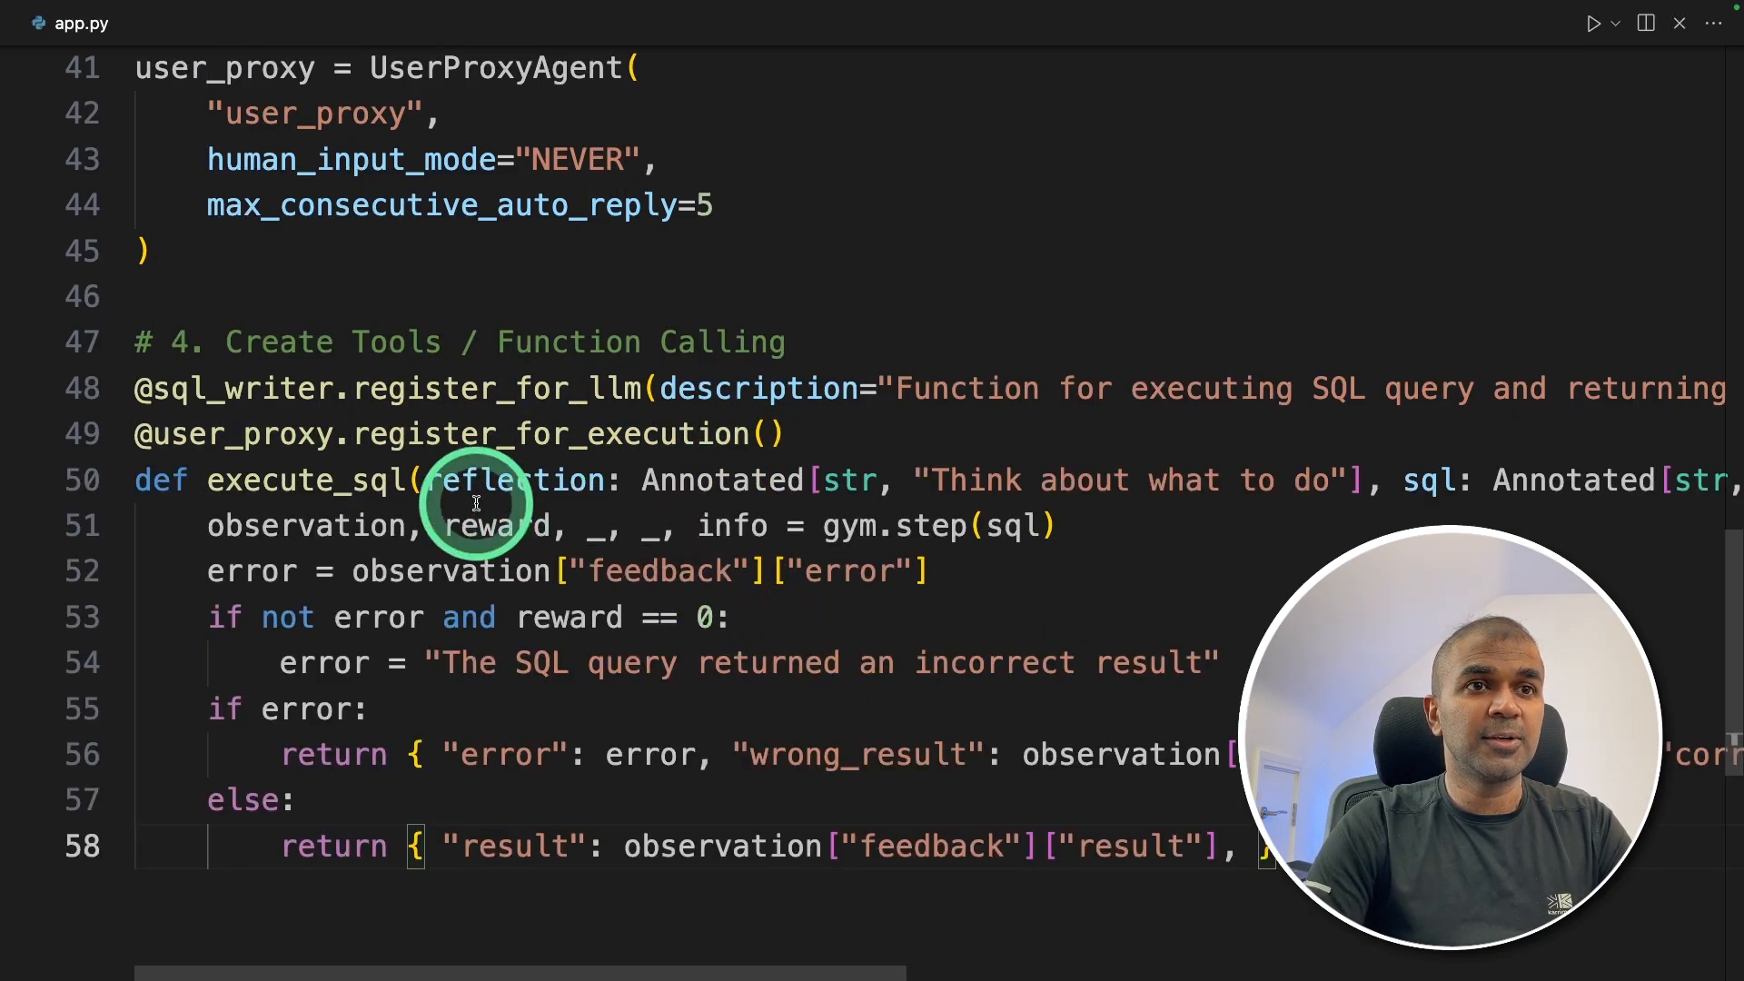
double_click(307, 480)
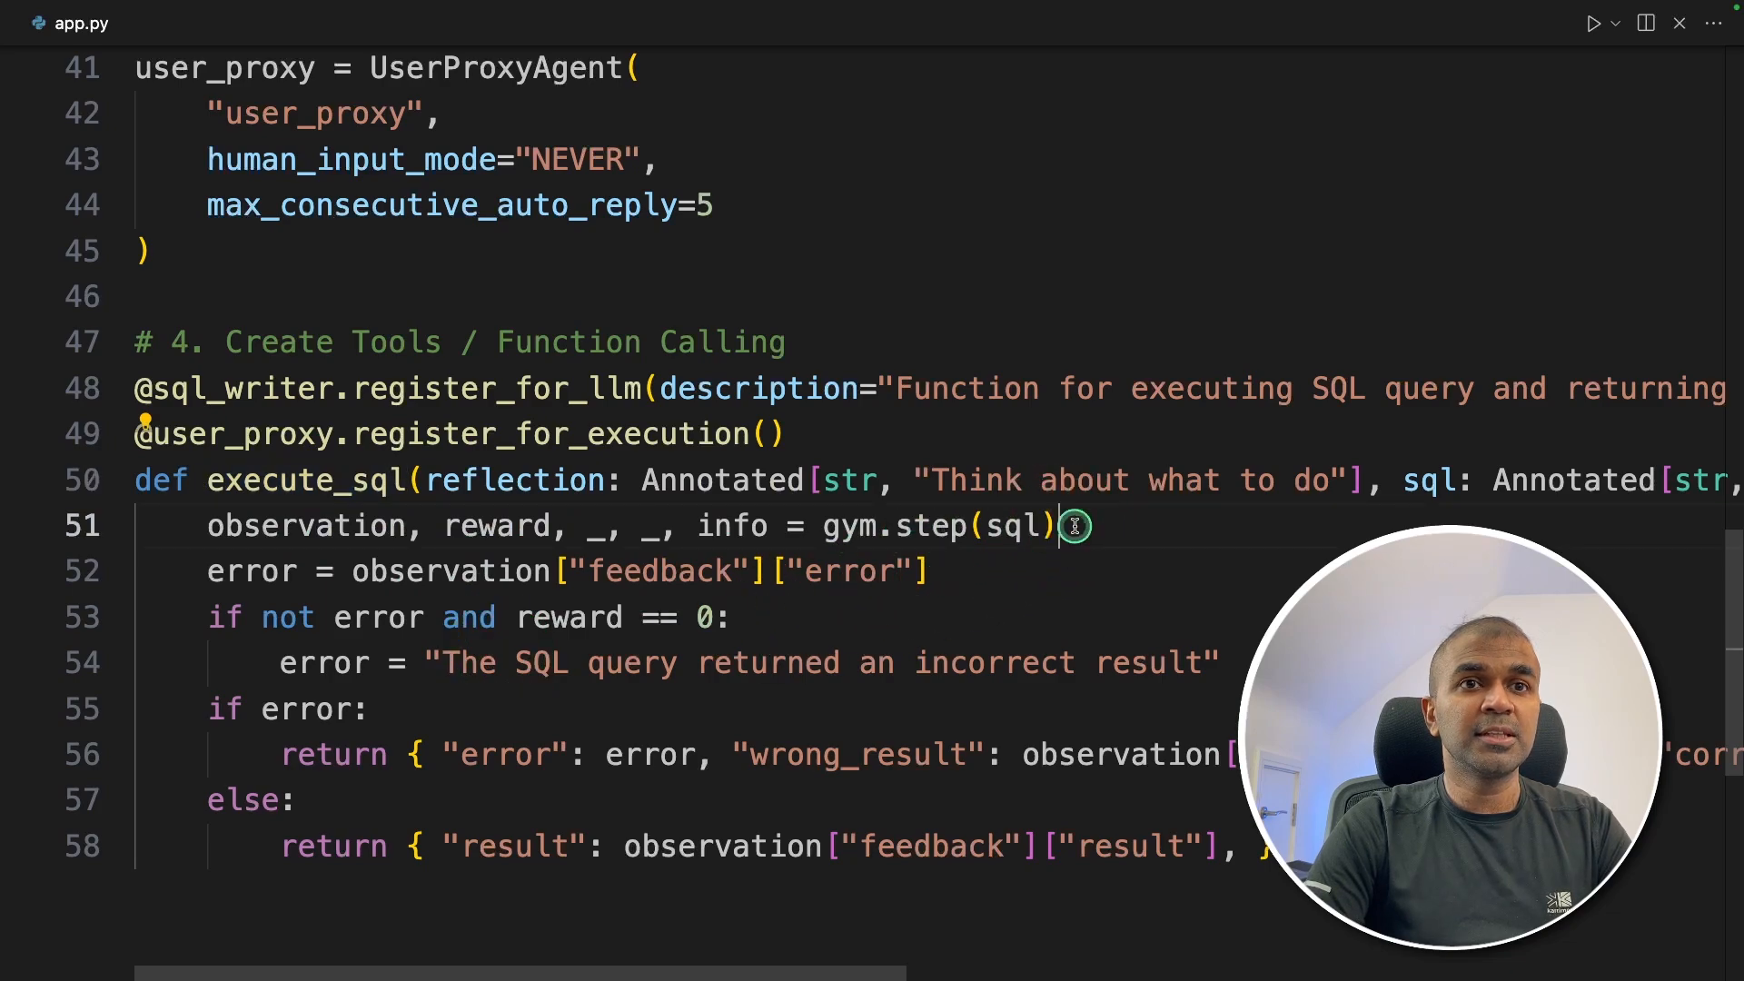
drag(1056, 526, 825, 526)
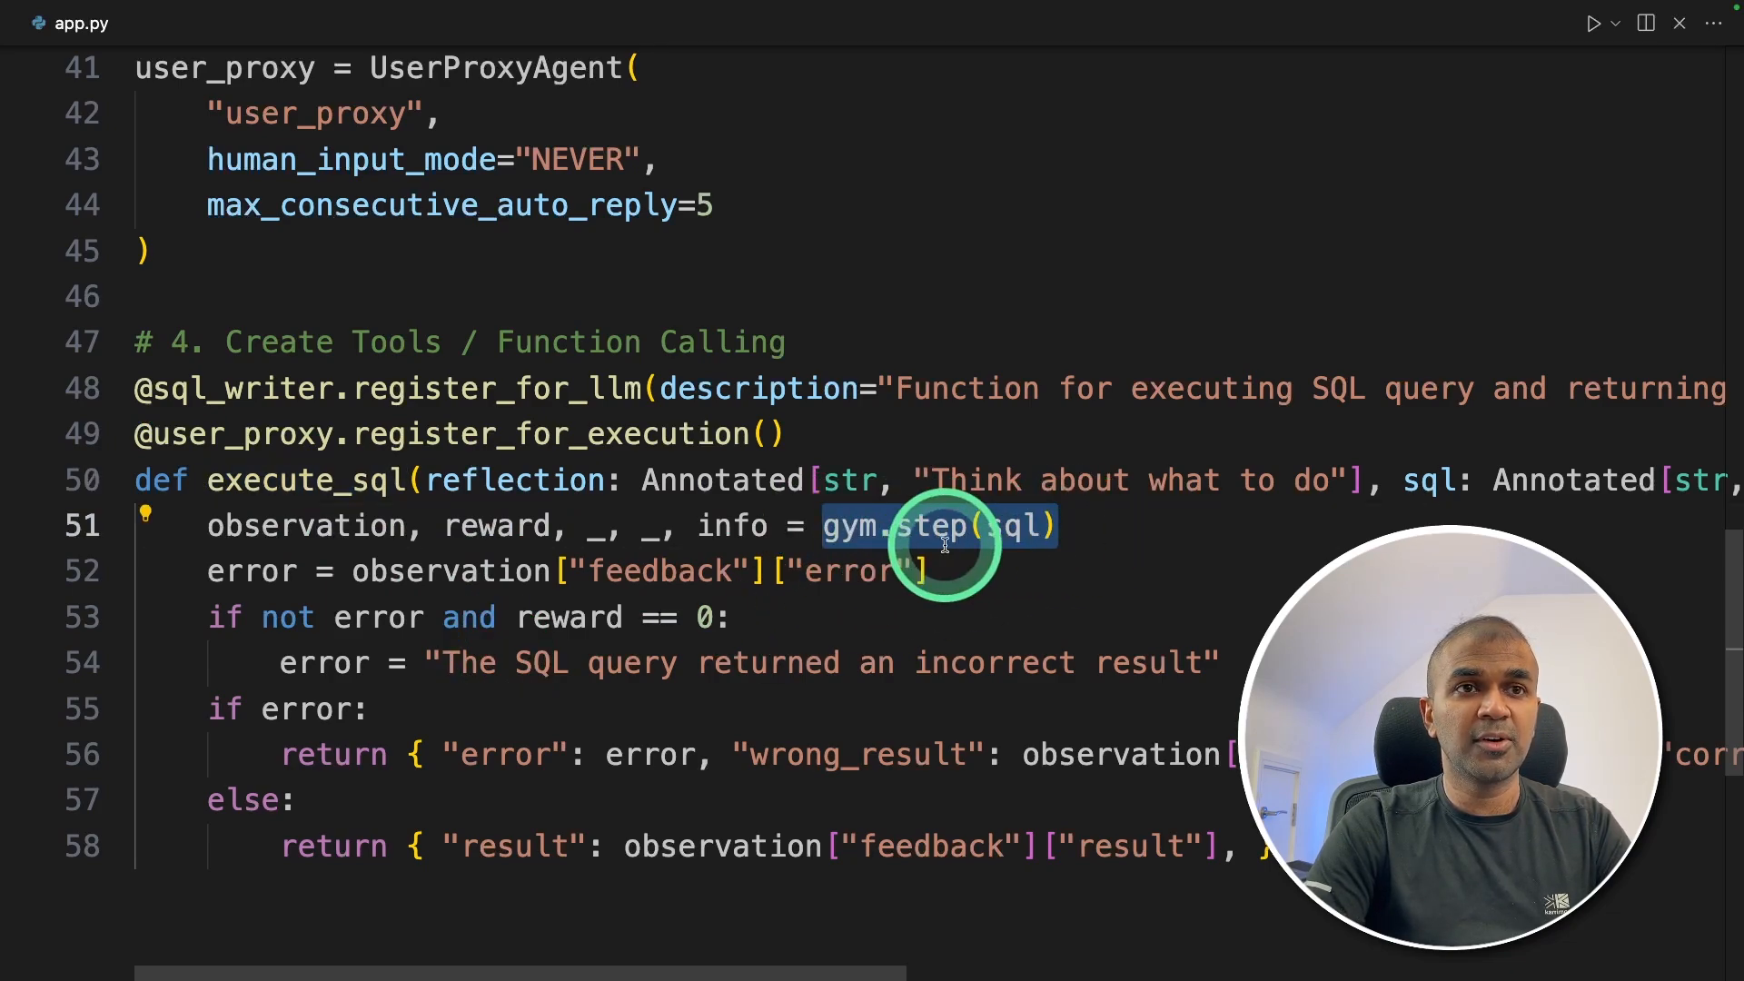
scroll(941, 545, up, 3)
scroll(945, 545, up, 1)
- Mark sql_writer occurrences and select the error-checking lines of execute_sql to explain them
click(351, 242)
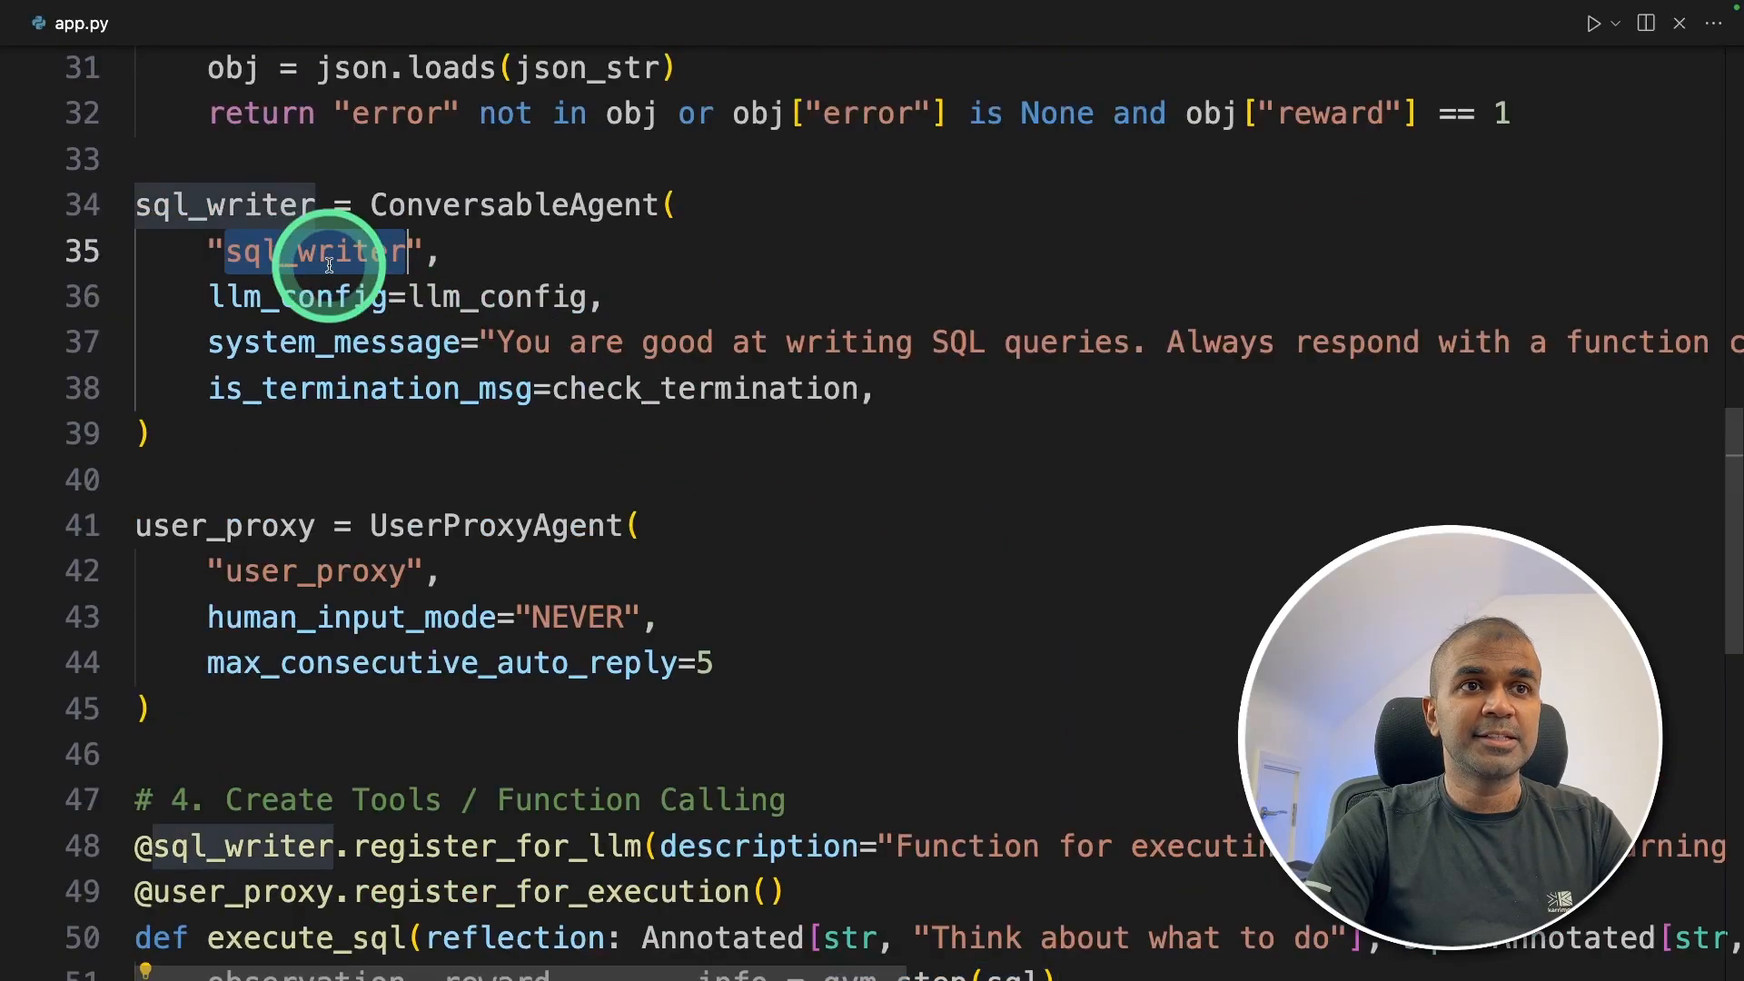
scroll(736, 545, down, 5)
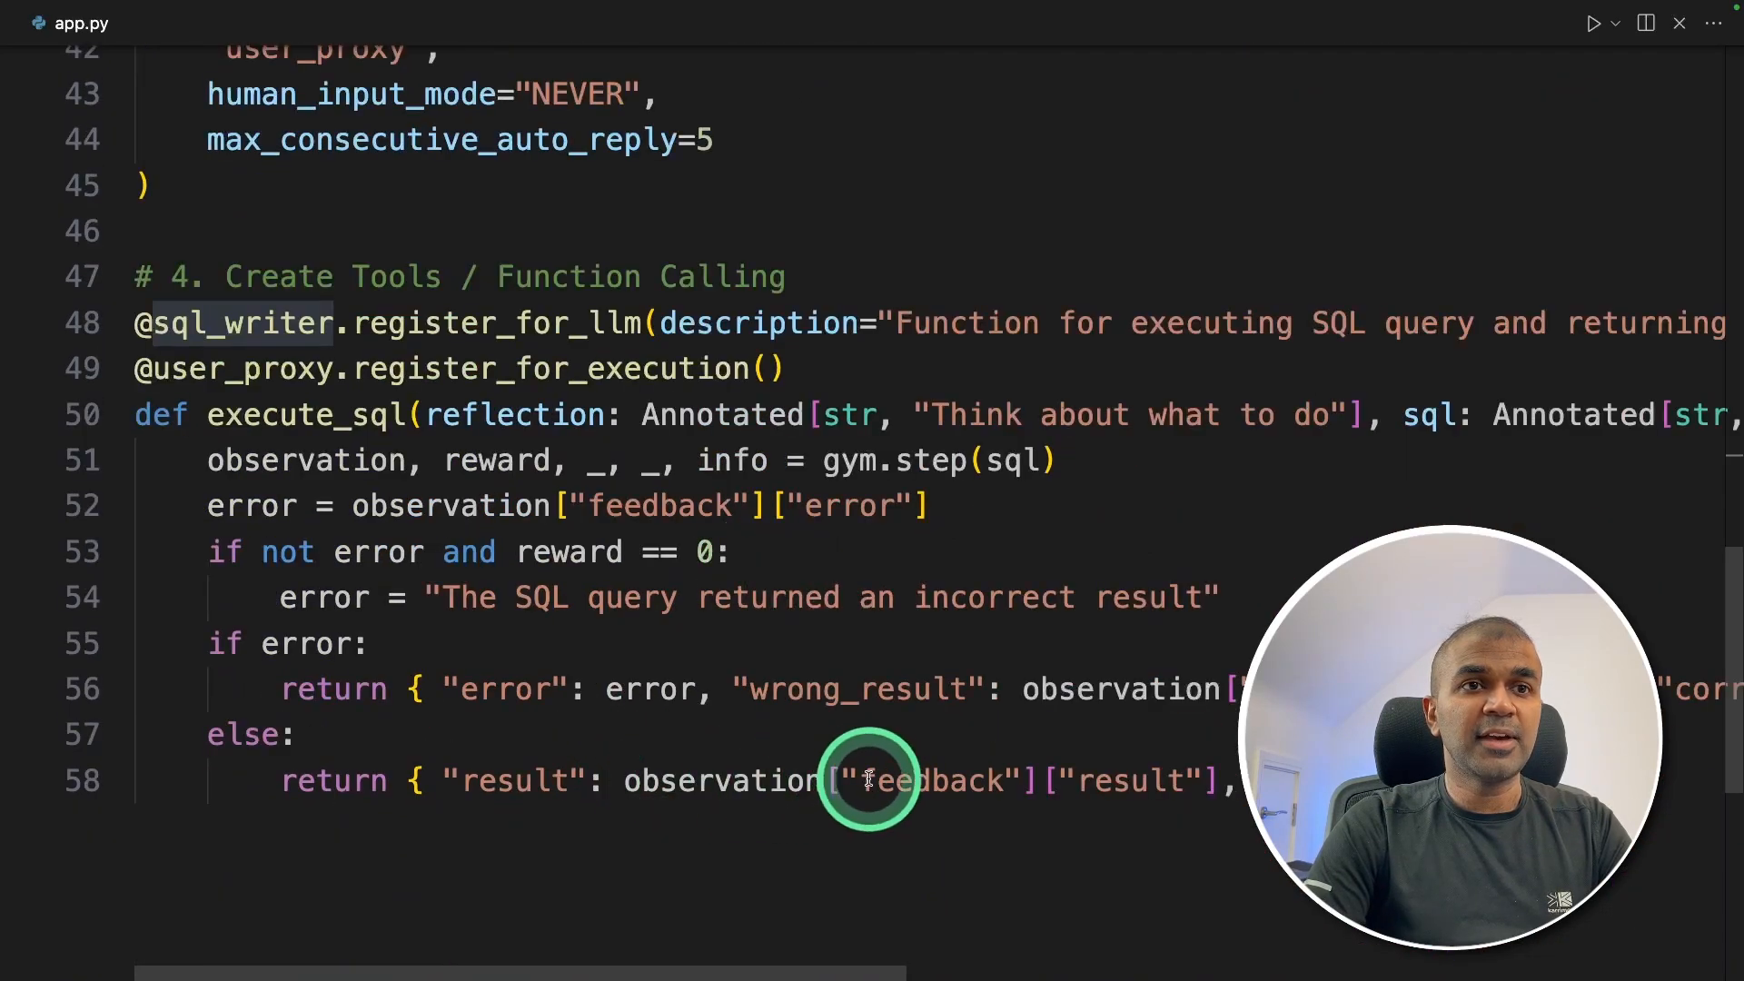
drag(873, 779, 262, 552)
click(600, 709)
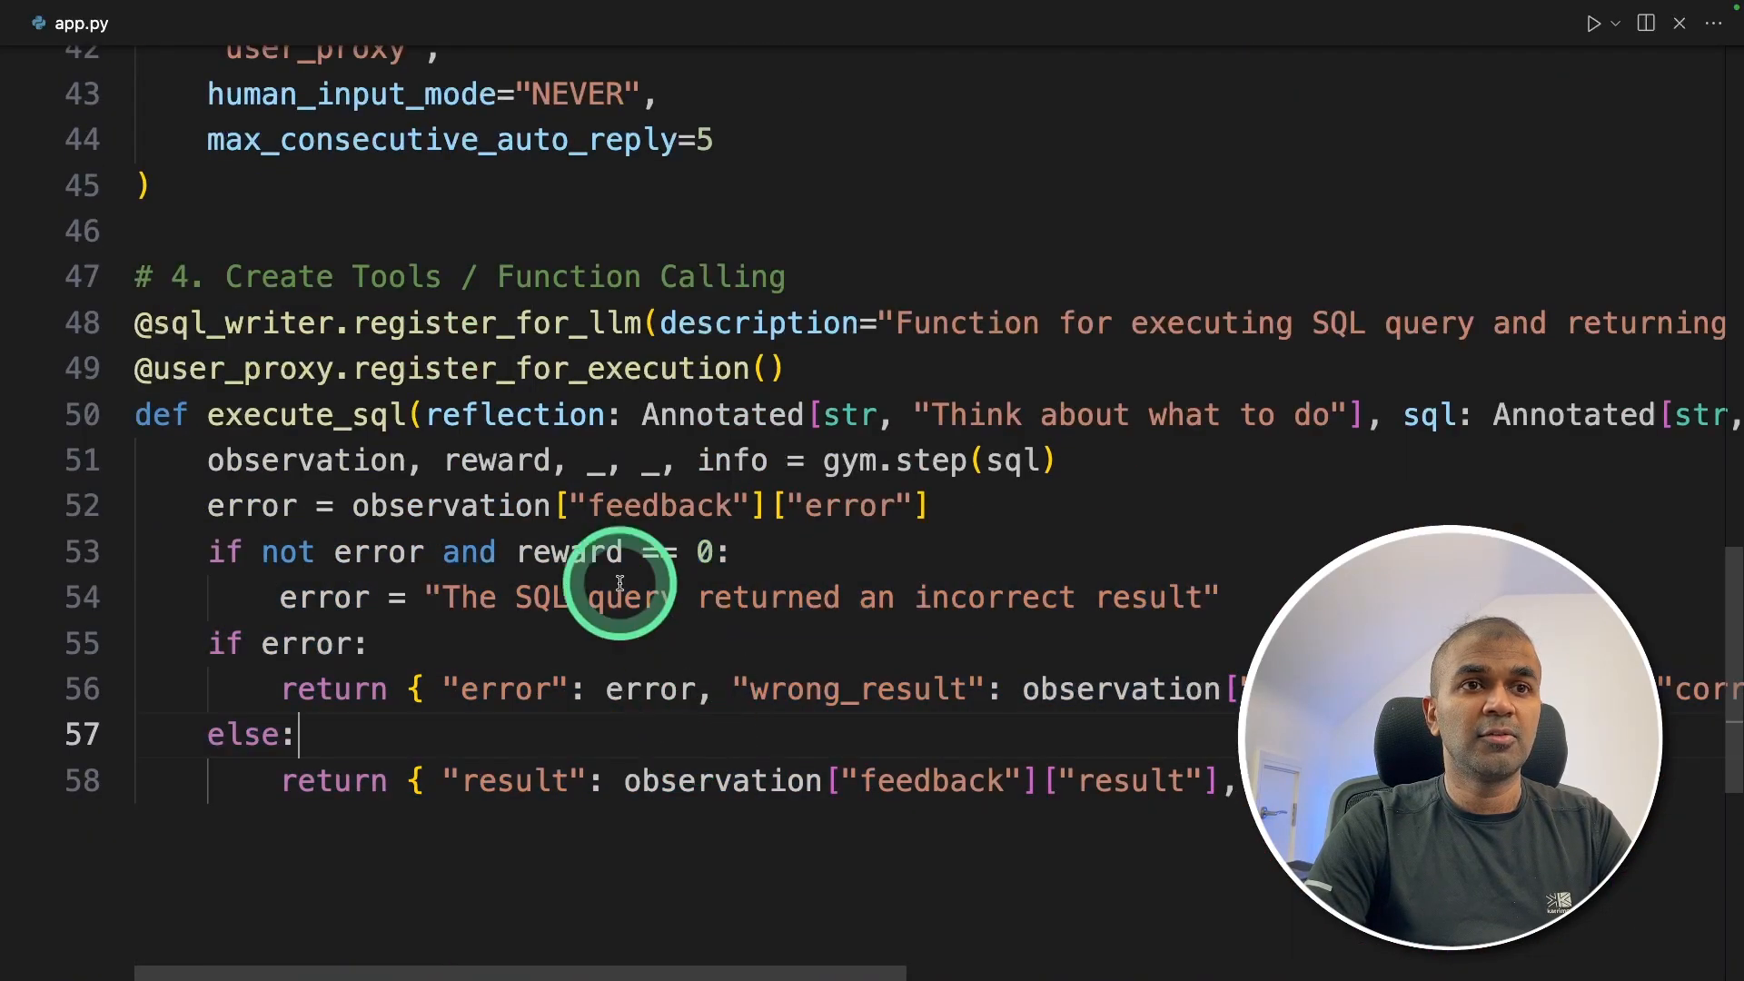
scroll(531, 681, down, 3)
text(# 5. Initiate Chat)
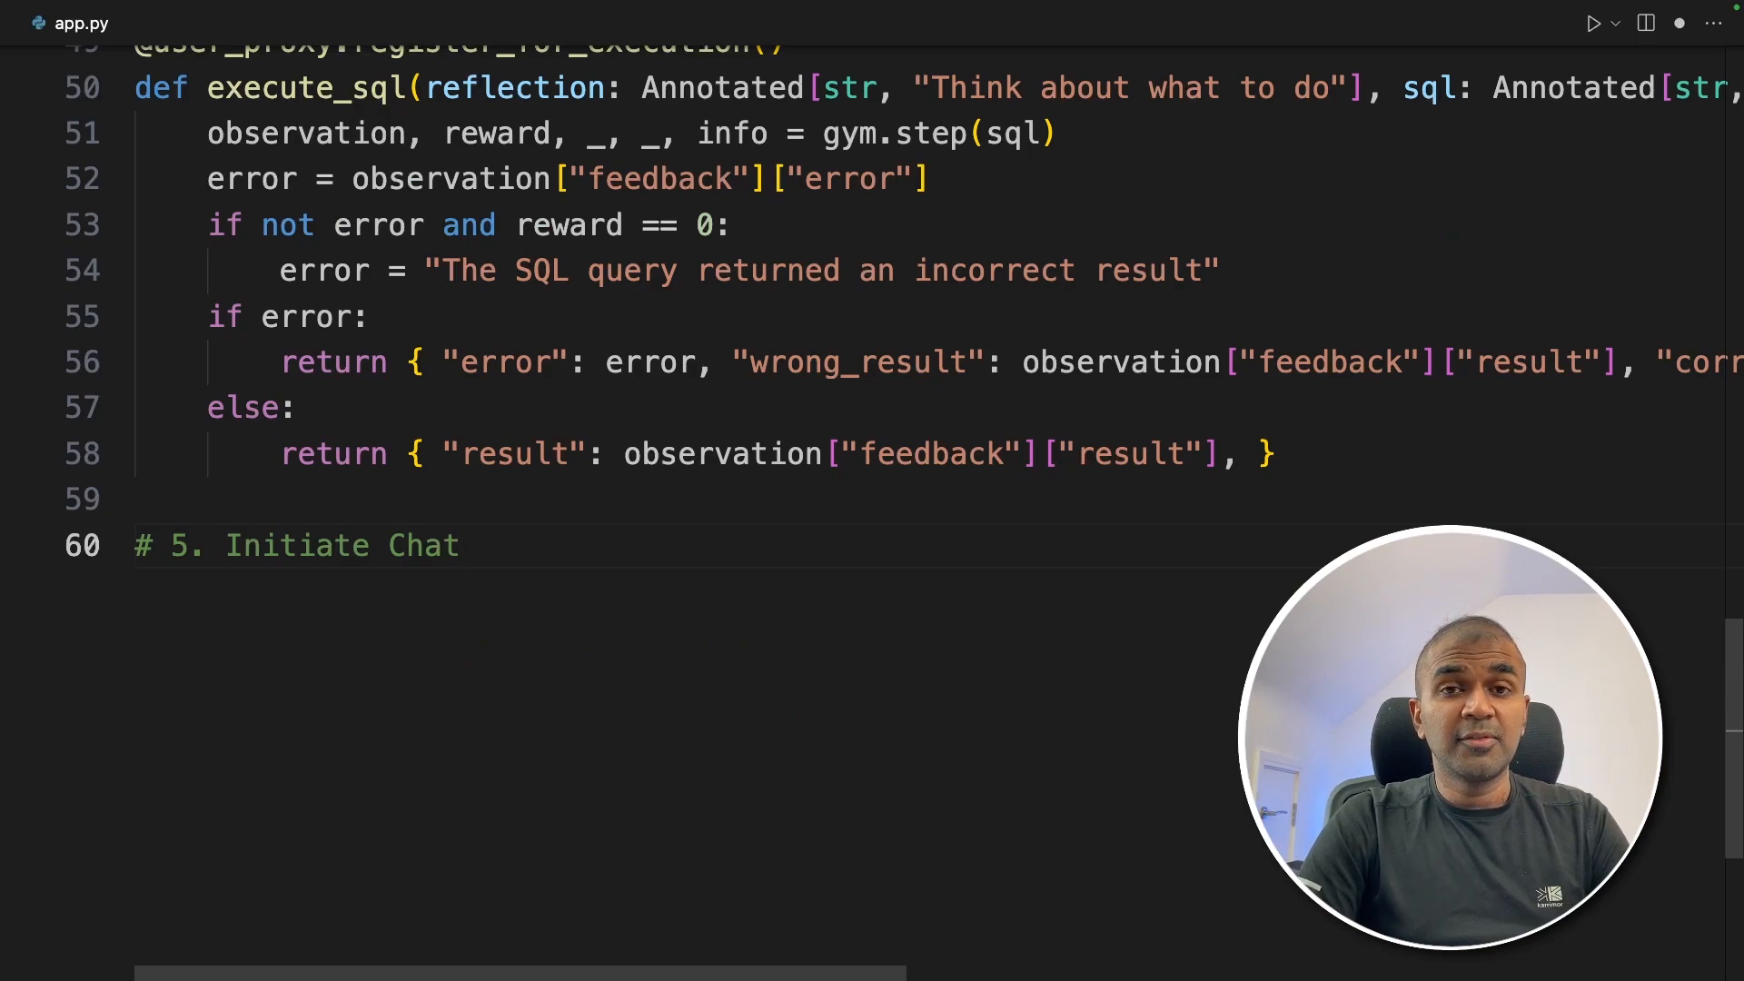
- Paste the prompt_template f-string and point out its schema and question placeholders against the printed output
text(prompt_template = f"""Below is the schema for a SQL database: {schema} Generate a SQL query to answer the following question: {question} """)
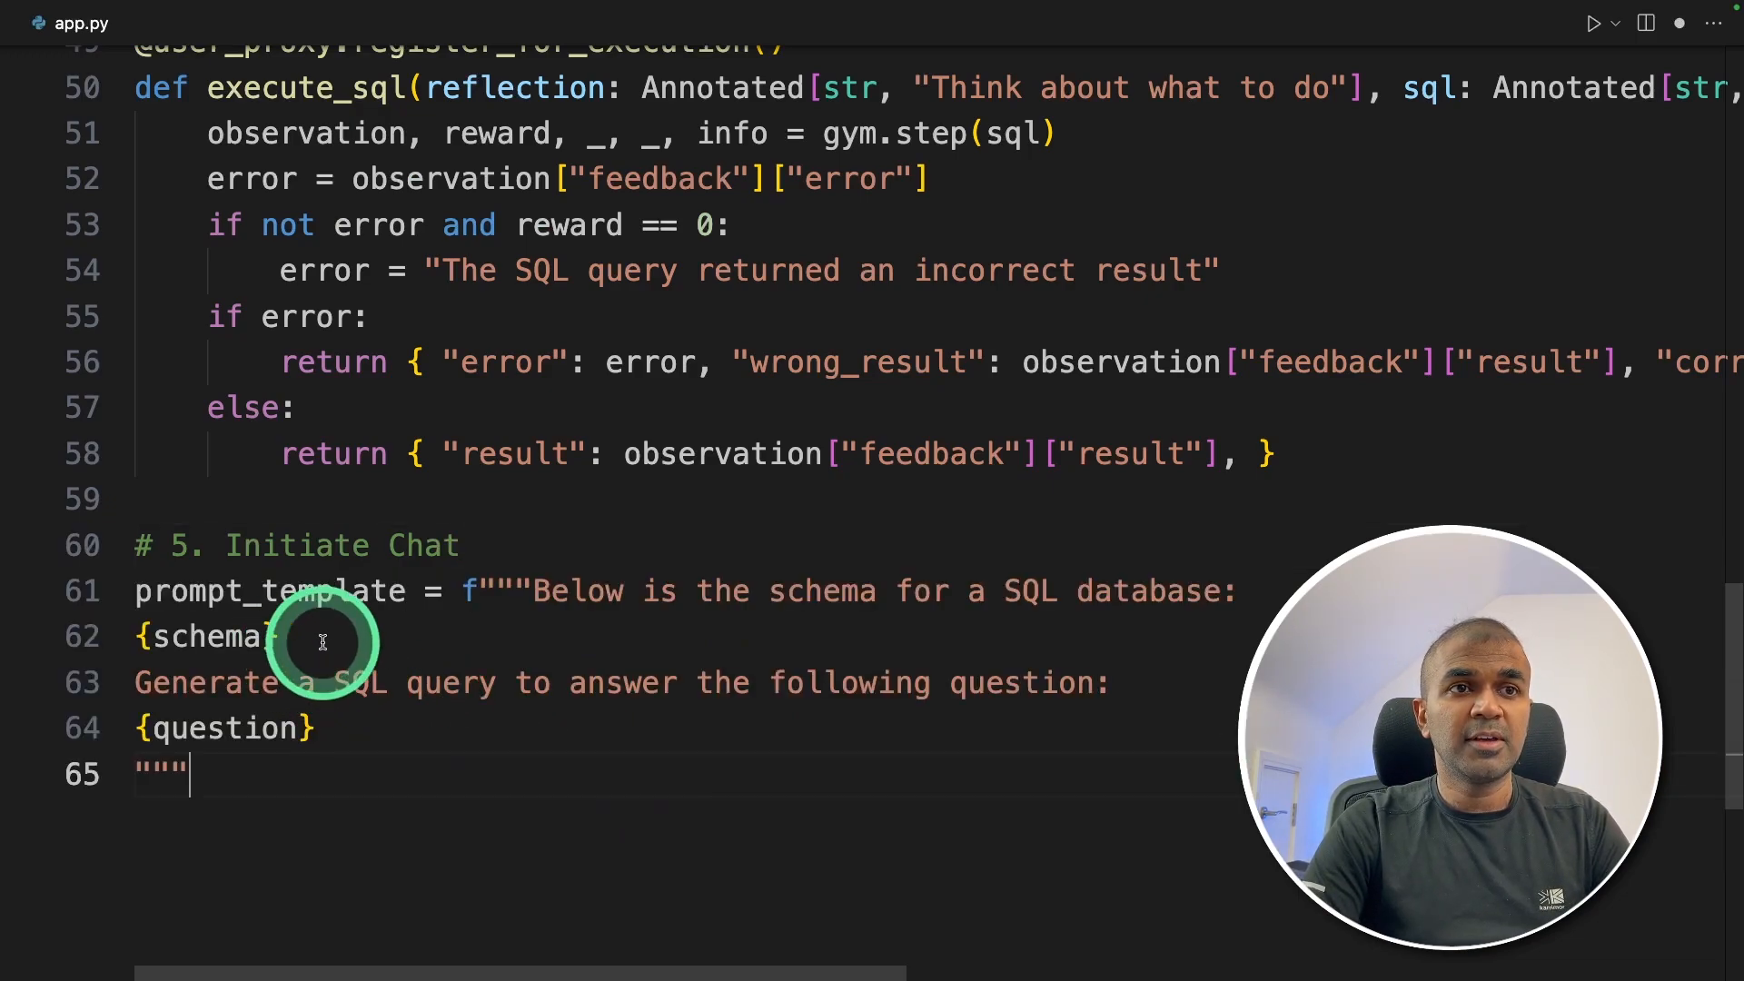
double_click(204, 637)
click(352, 728)
double_click(226, 728)
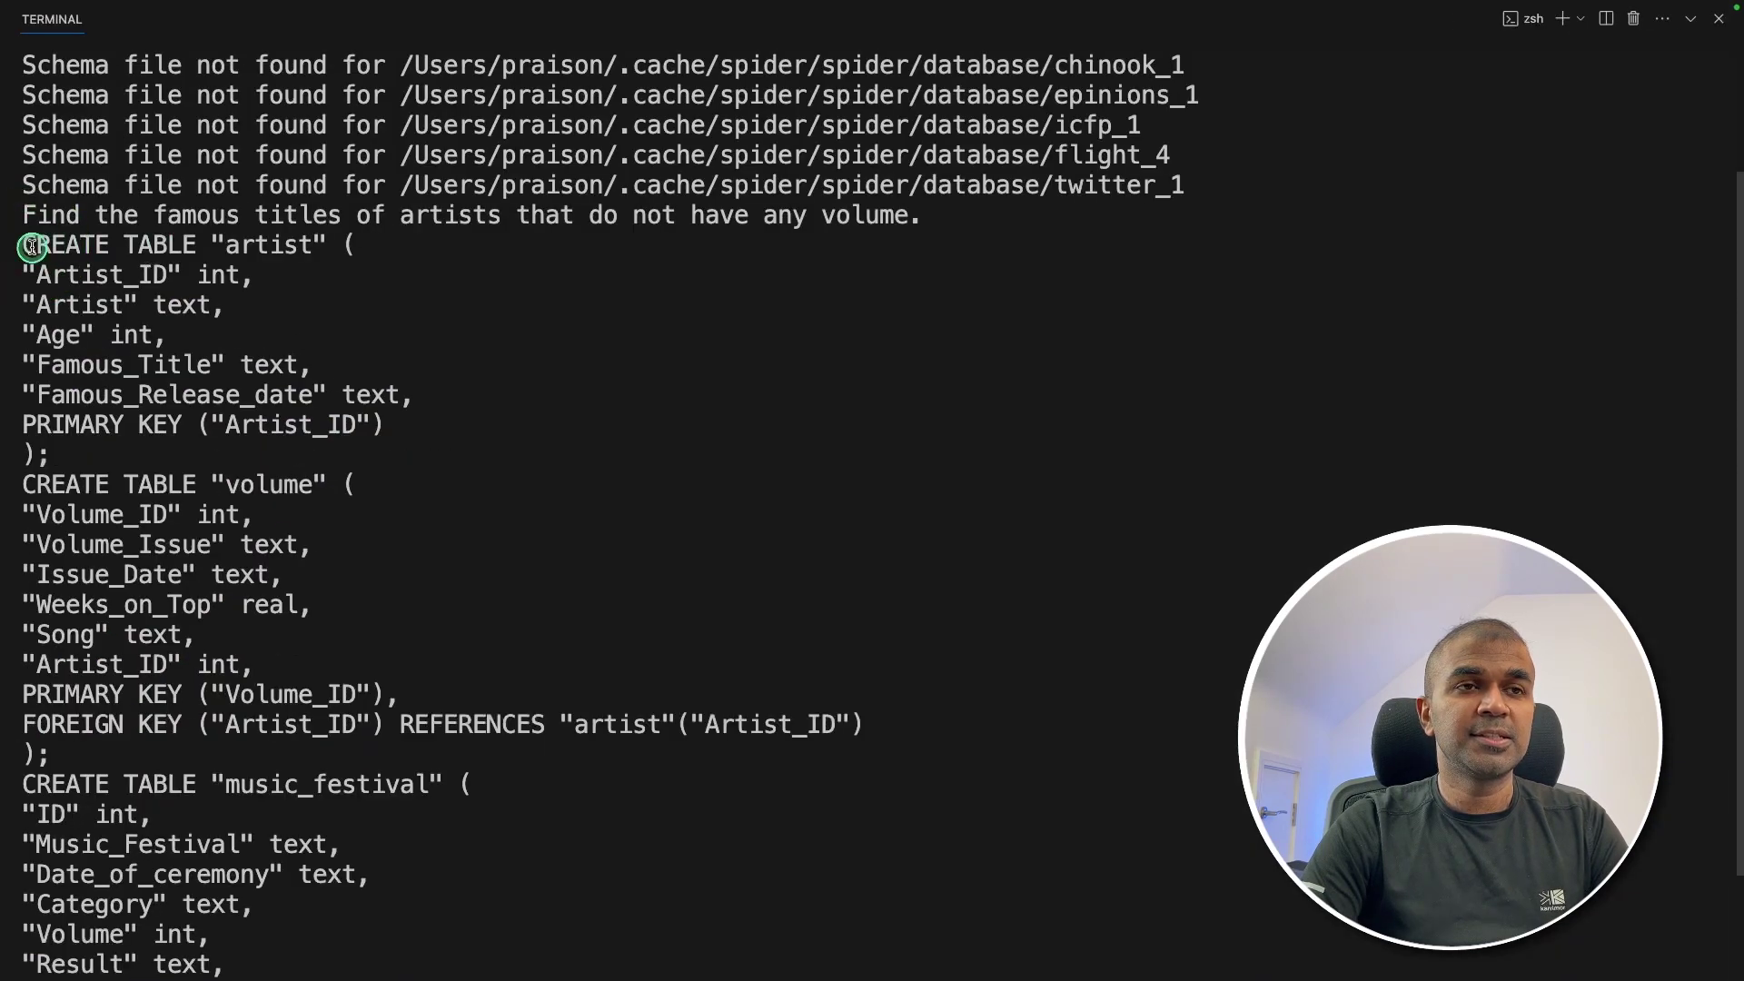
drag(30, 245, 187, 940)
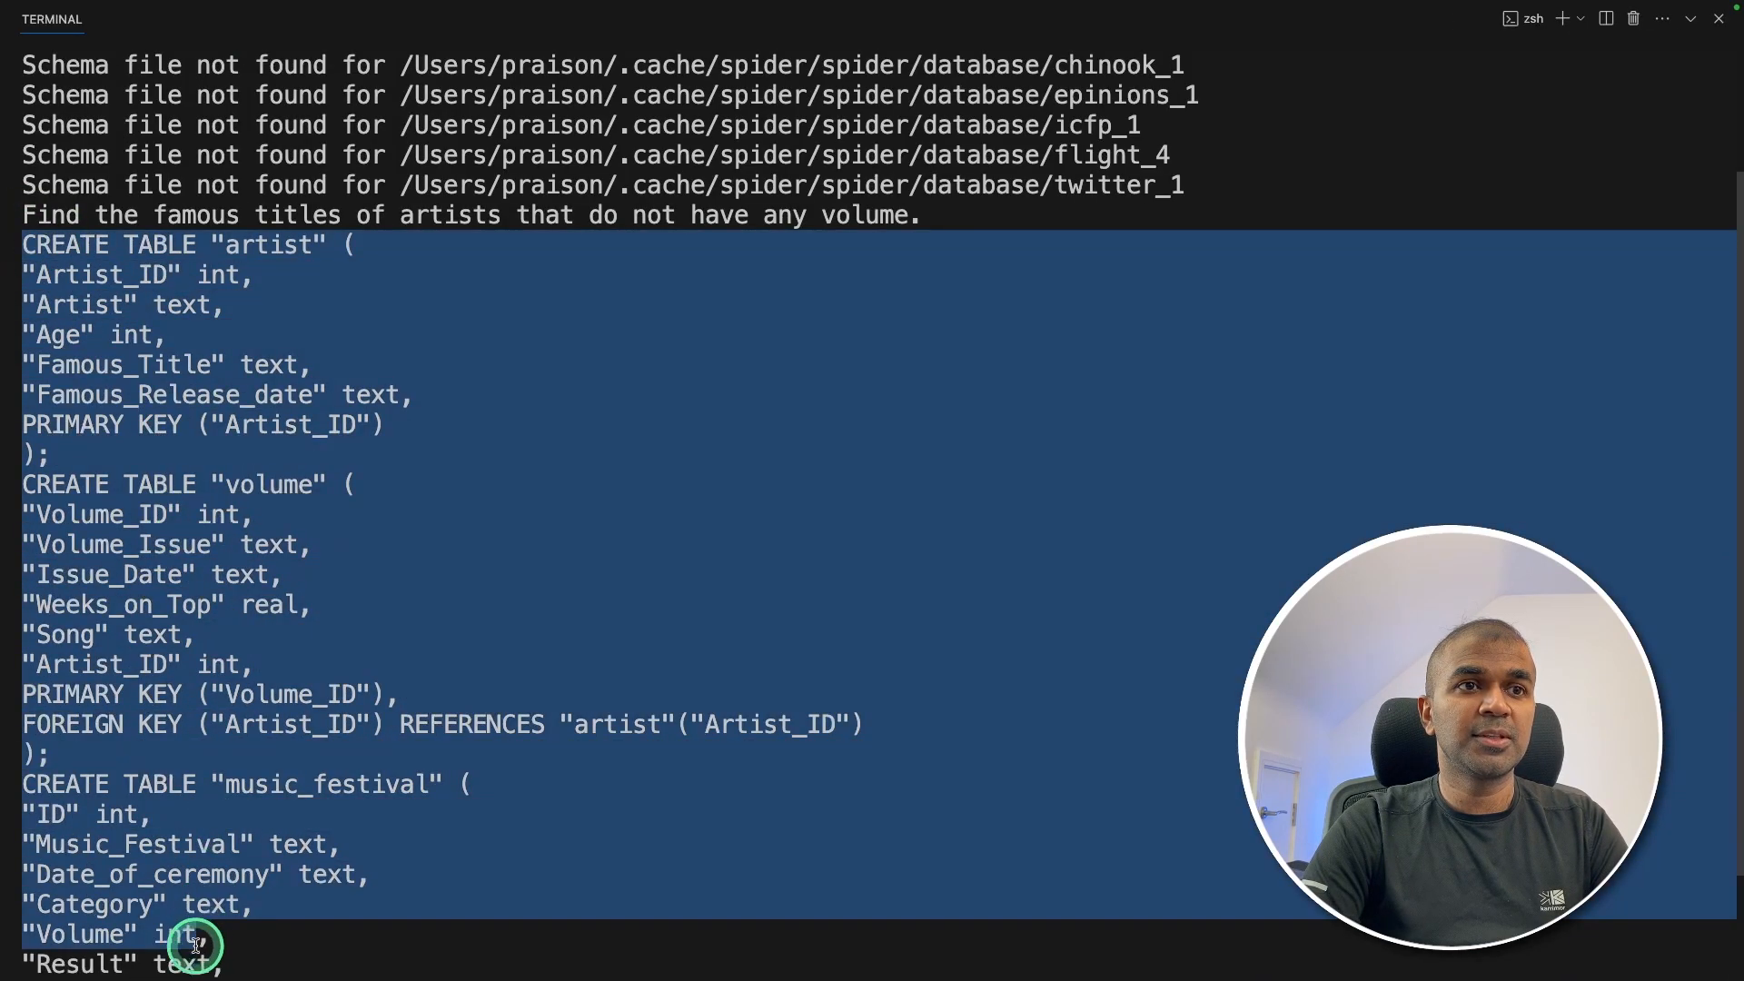
click(922, 204)
drag(24, 215, 922, 215)
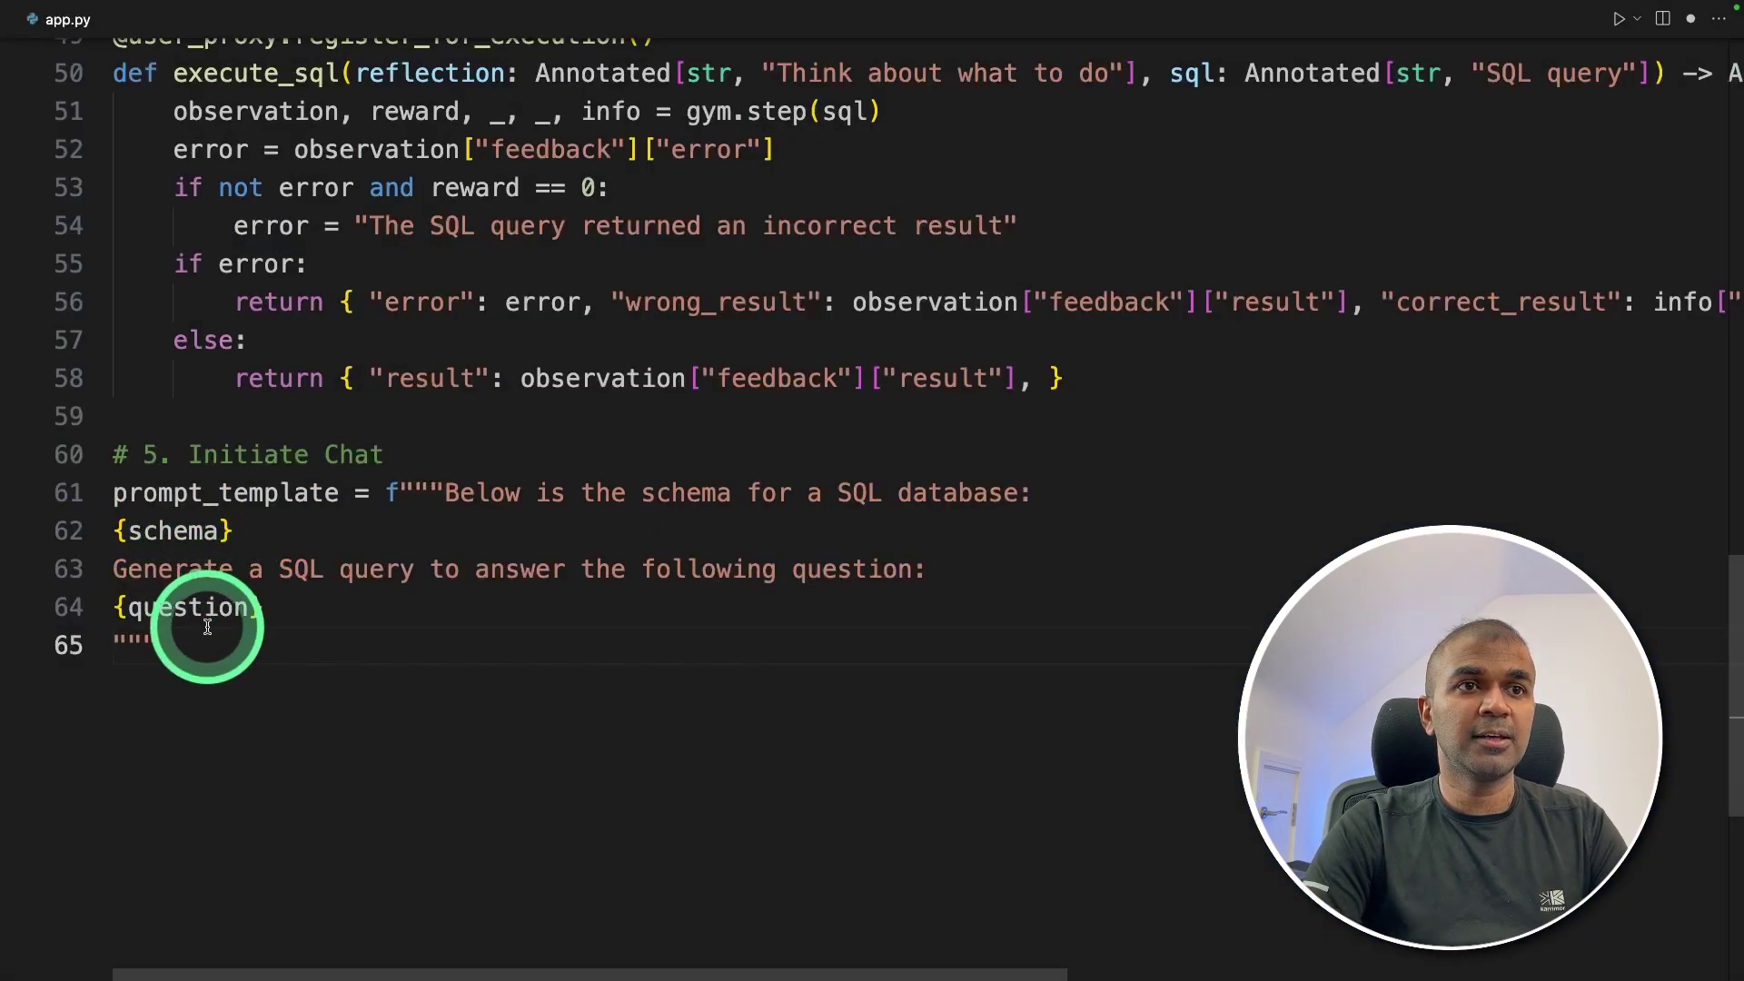
- Add user_proxy.initiate_chat(sql_writer, message=prompt_template) via autocomplete and highlight that line
key(Return)
key(Return)
text(u)
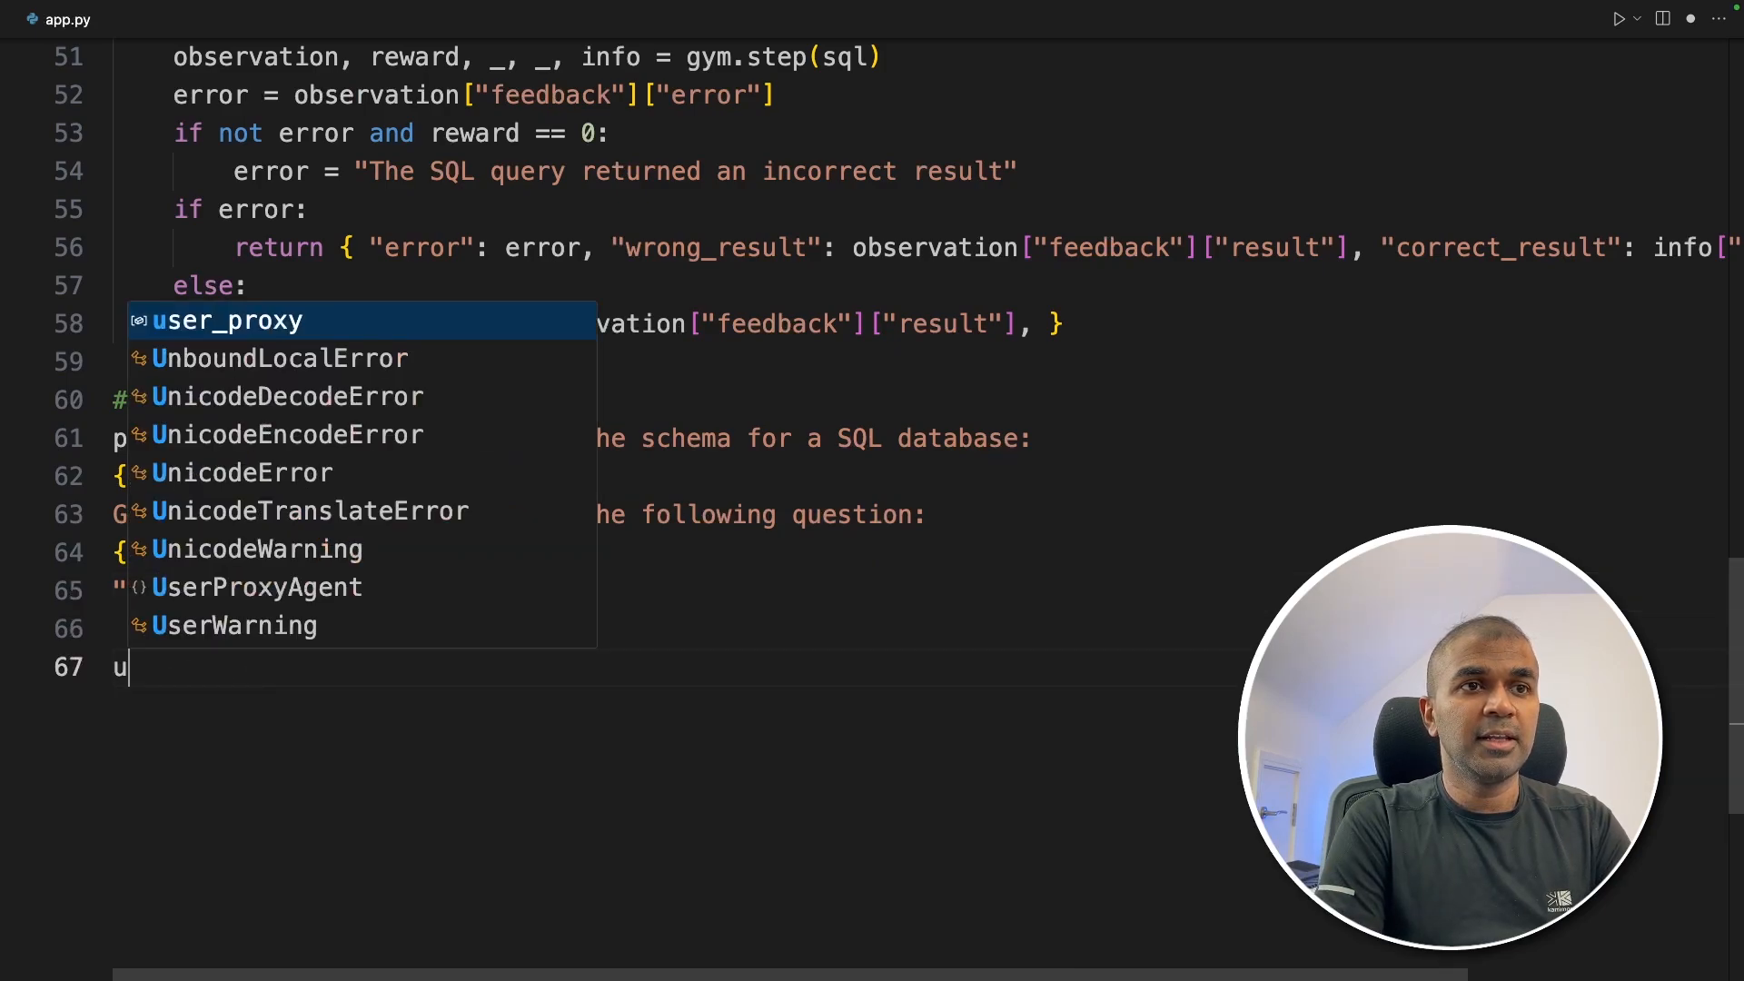
text(ser)
key(Tab)
text(.ini)
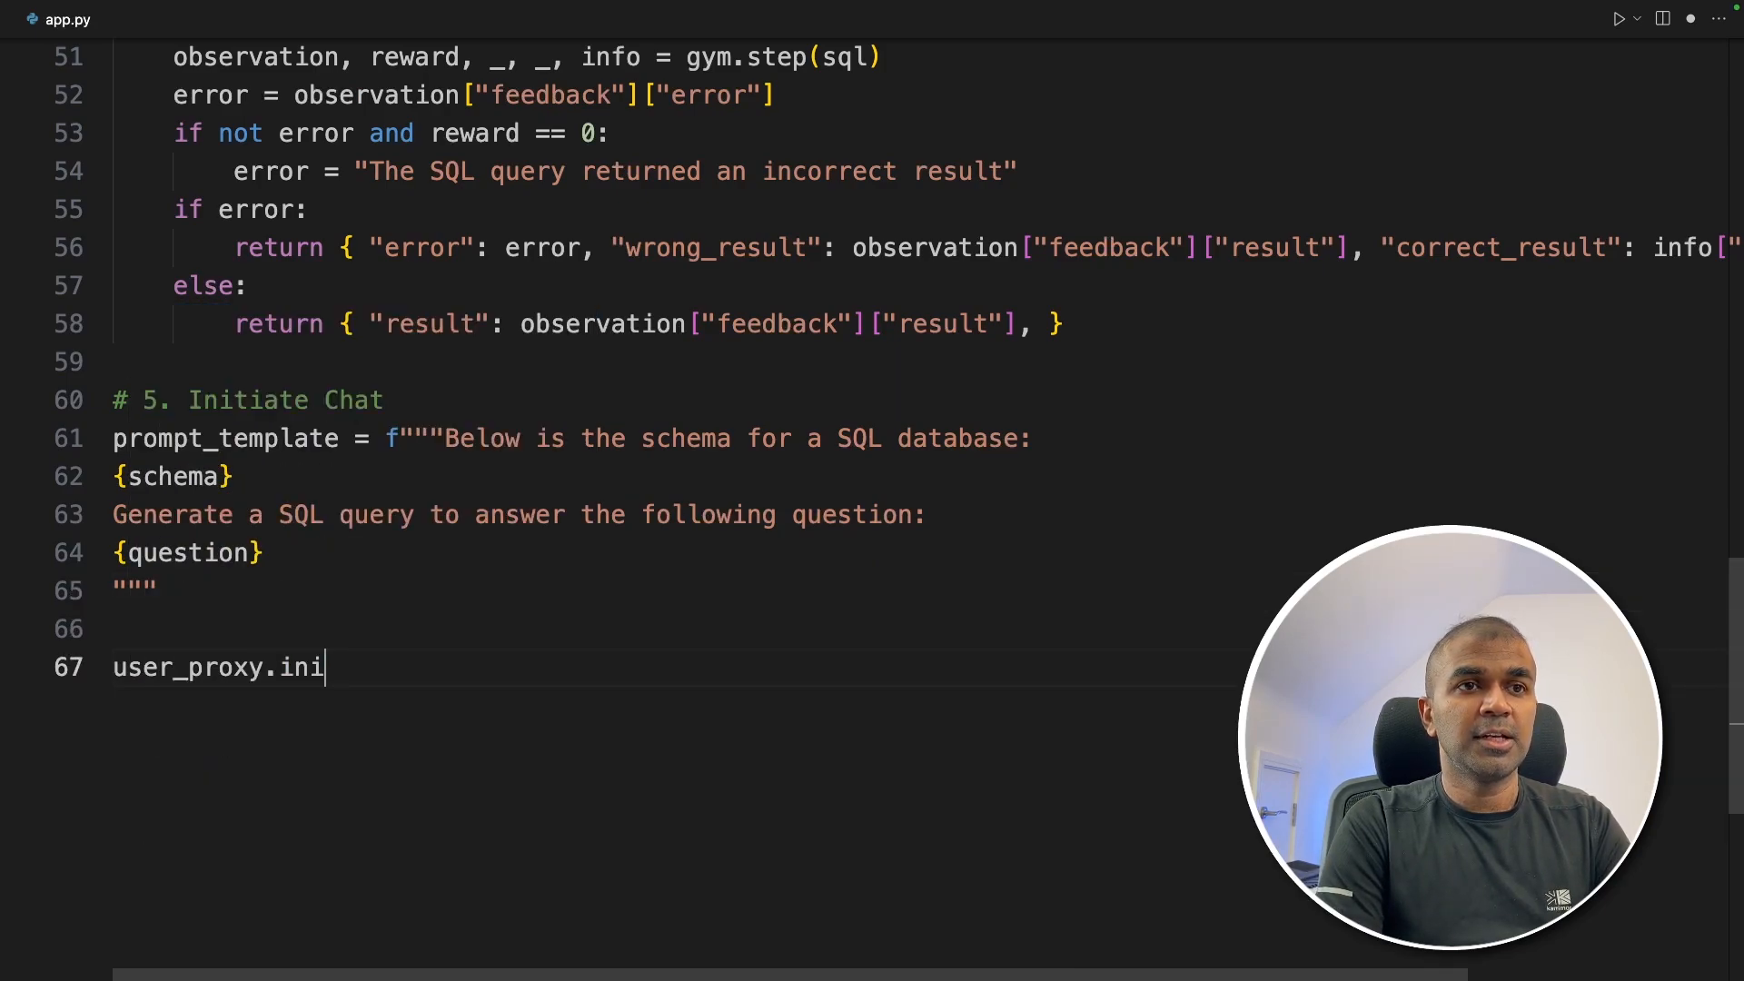
key(Tab)
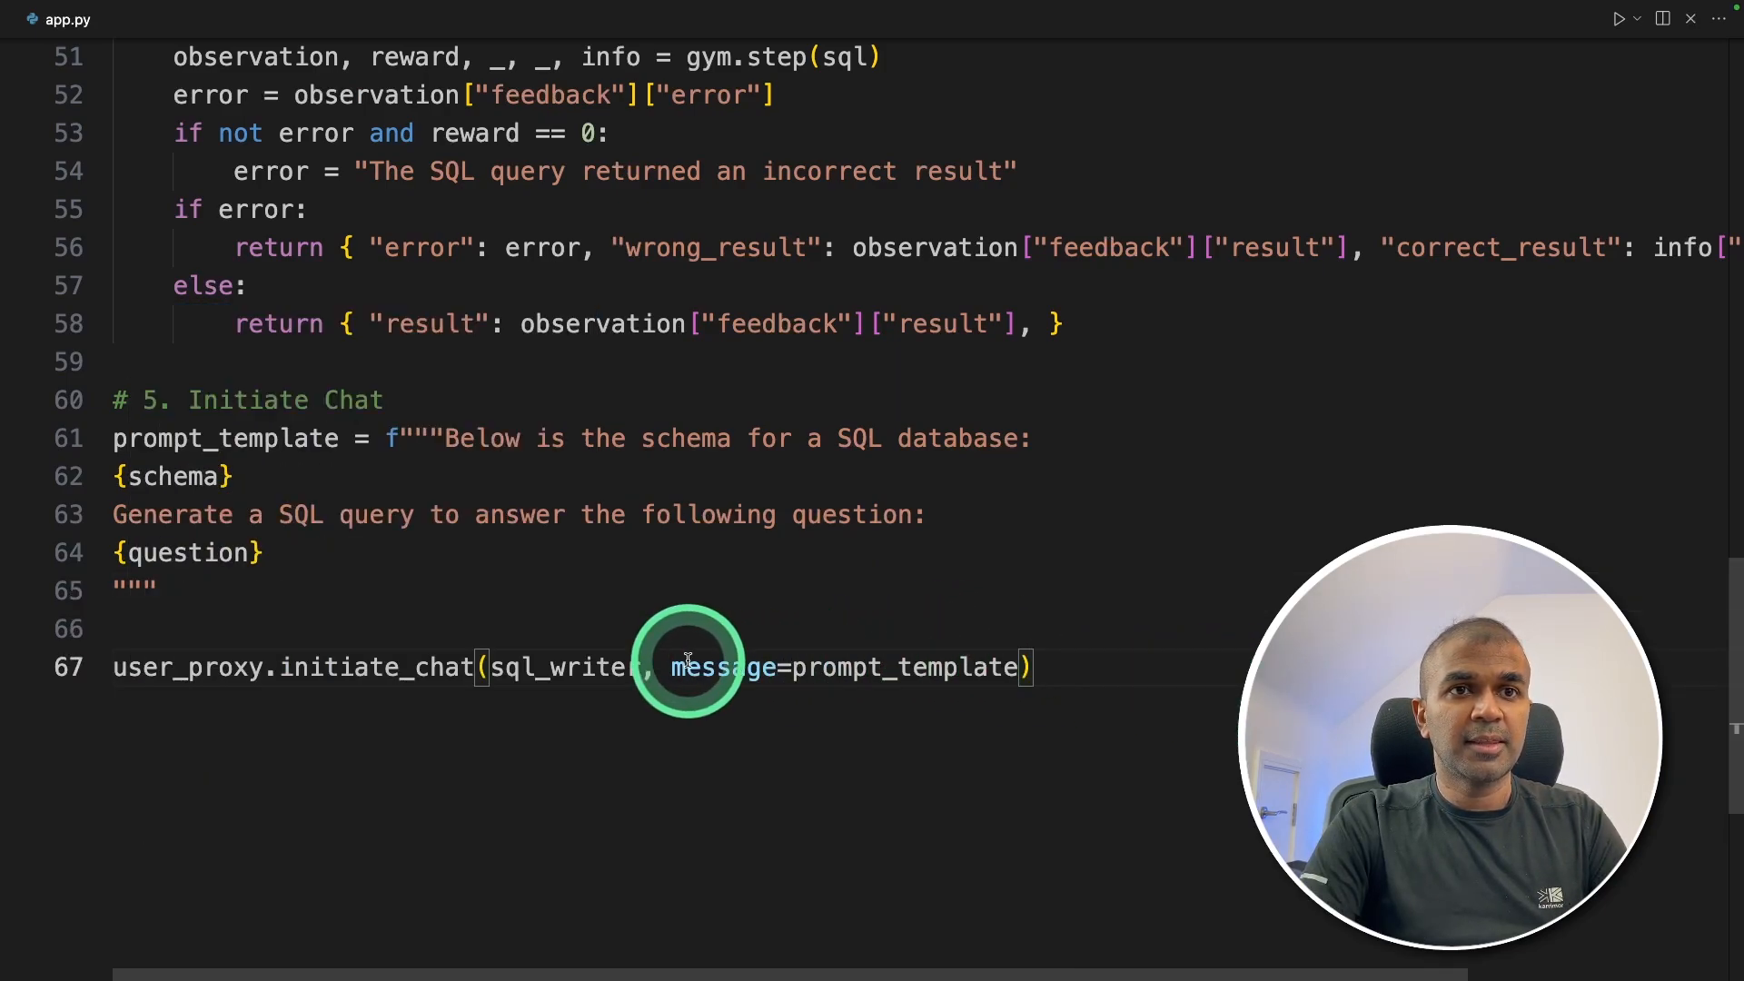
double_click(723, 666)
double_click(925, 668)
triple_click(924, 668)
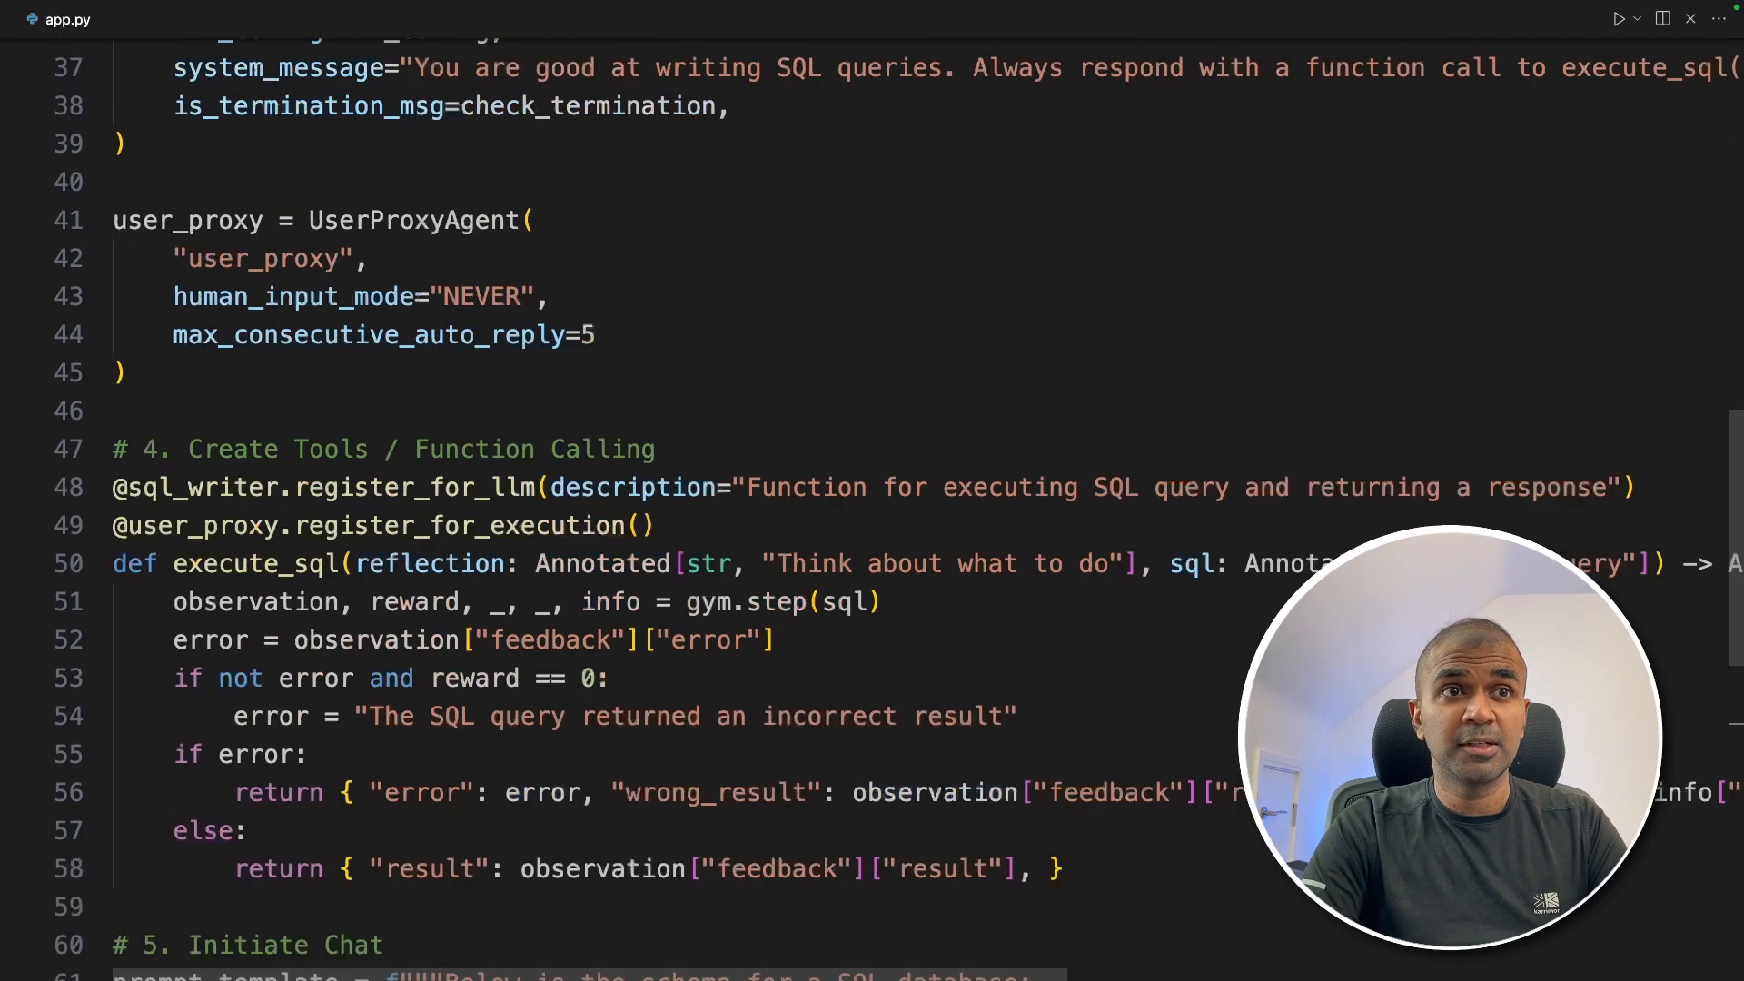
scroll(545, 545, up, 15)
drag(171, 582, 62, 56)
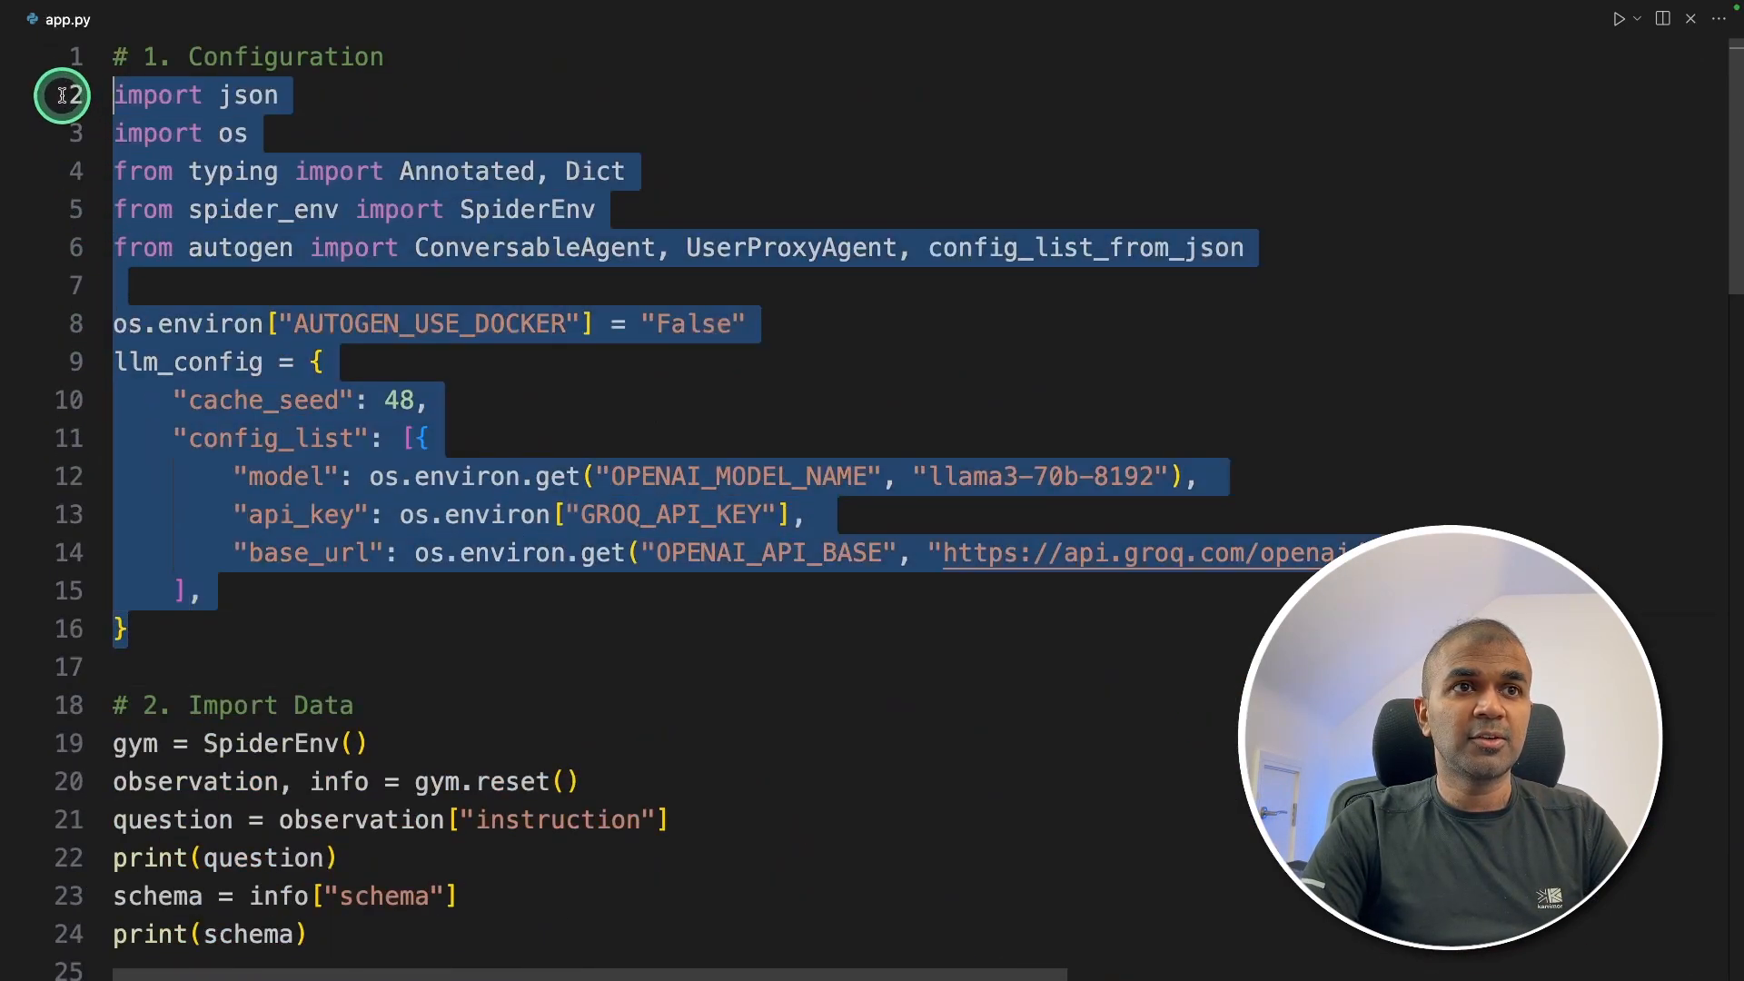
click(995, 476)
drag(1151, 475, 888, 475)
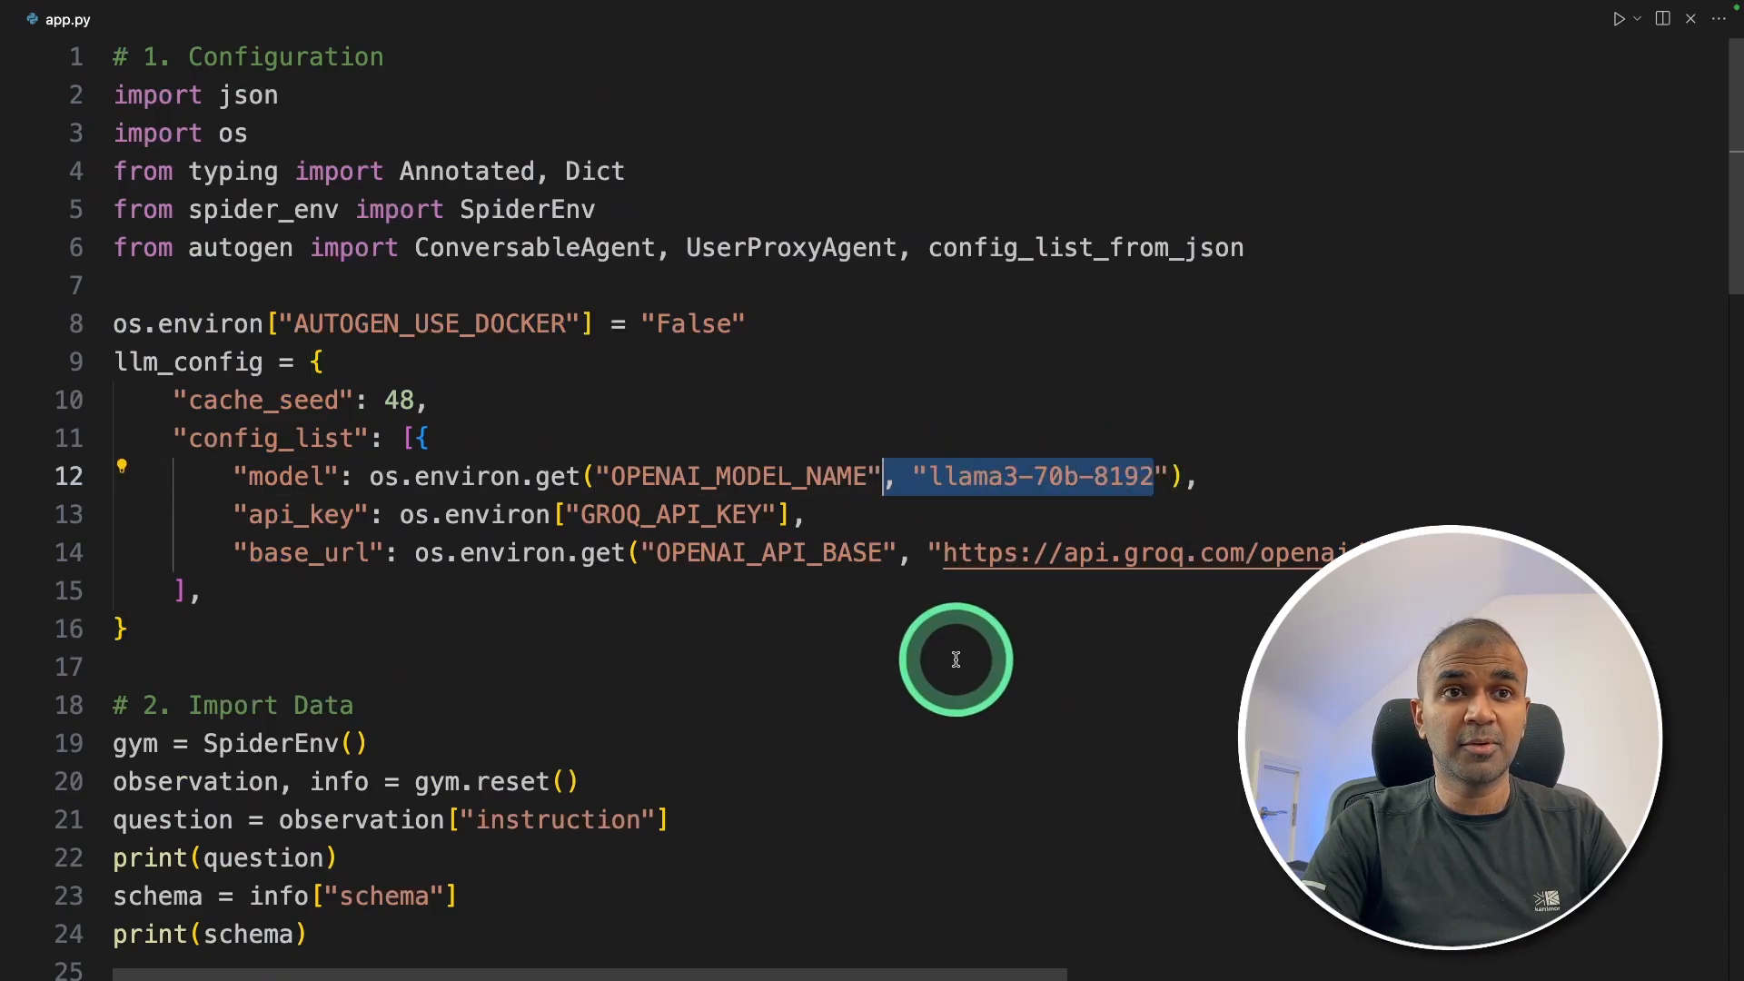
scroll(956, 660, down, 3)
scroll(876, 703, down, 2)
drag(357, 324, 113, 324)
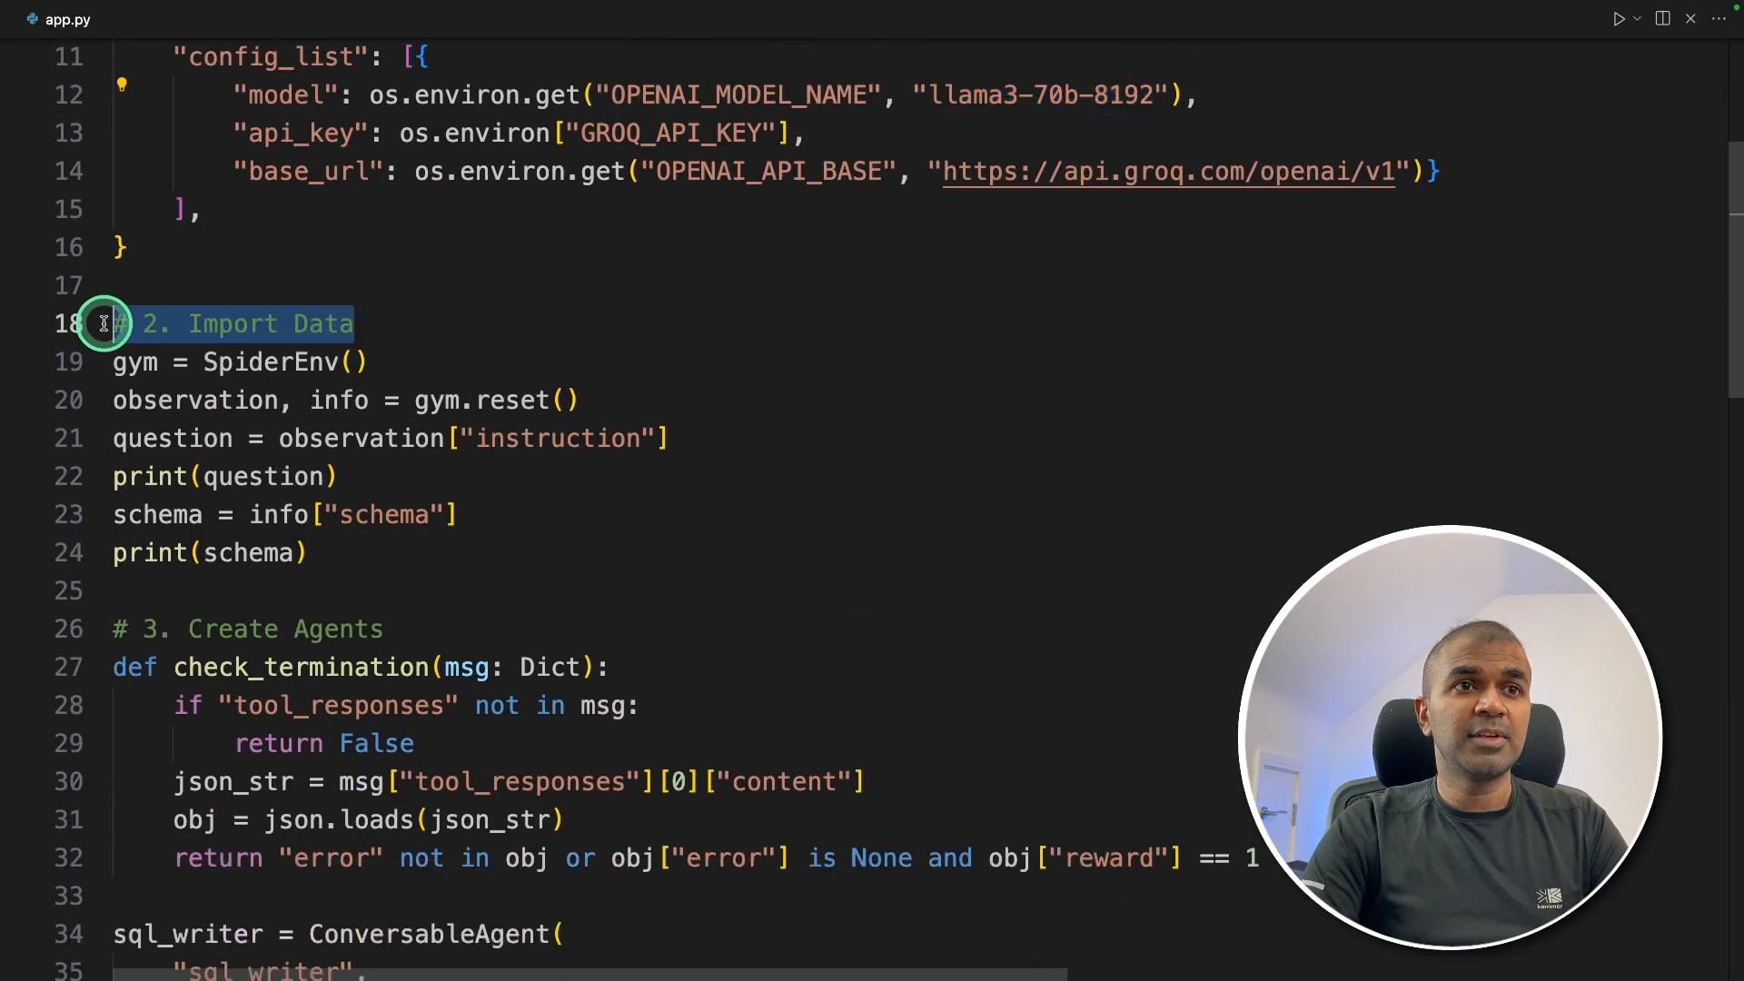
double_click(286, 361)
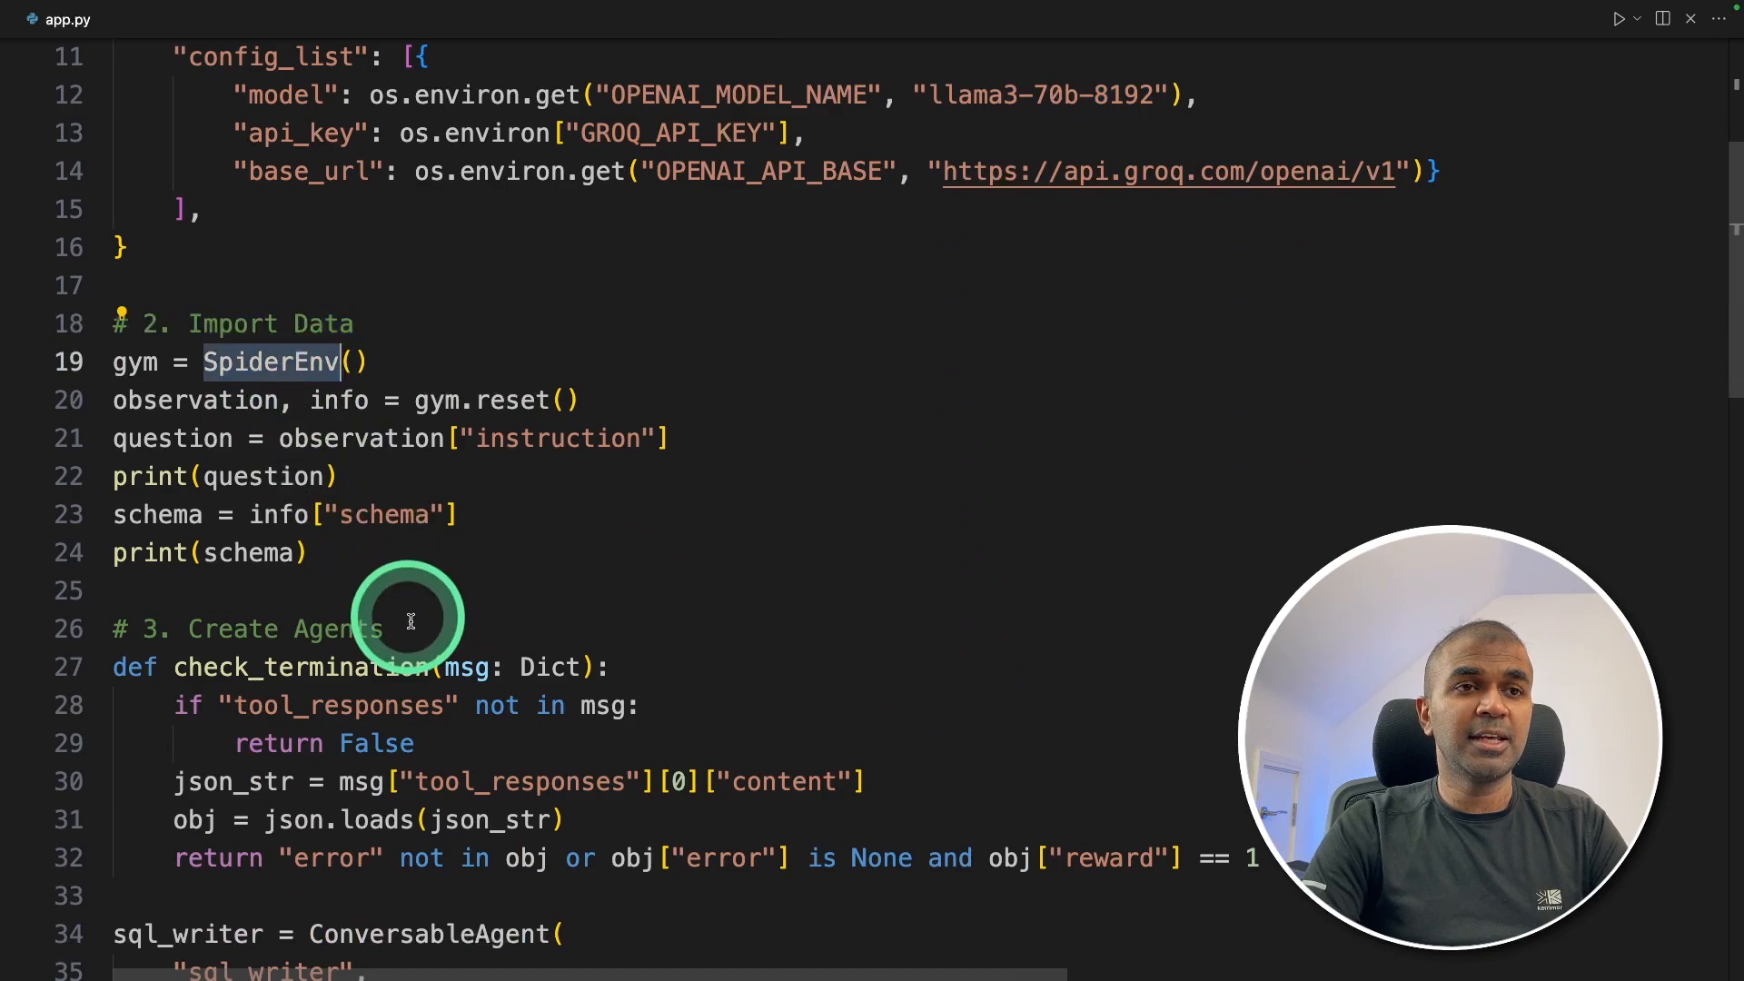
scroll(596, 722, down, 2)
scroll(596, 722, down, 3)
drag(385, 242, 113, 245)
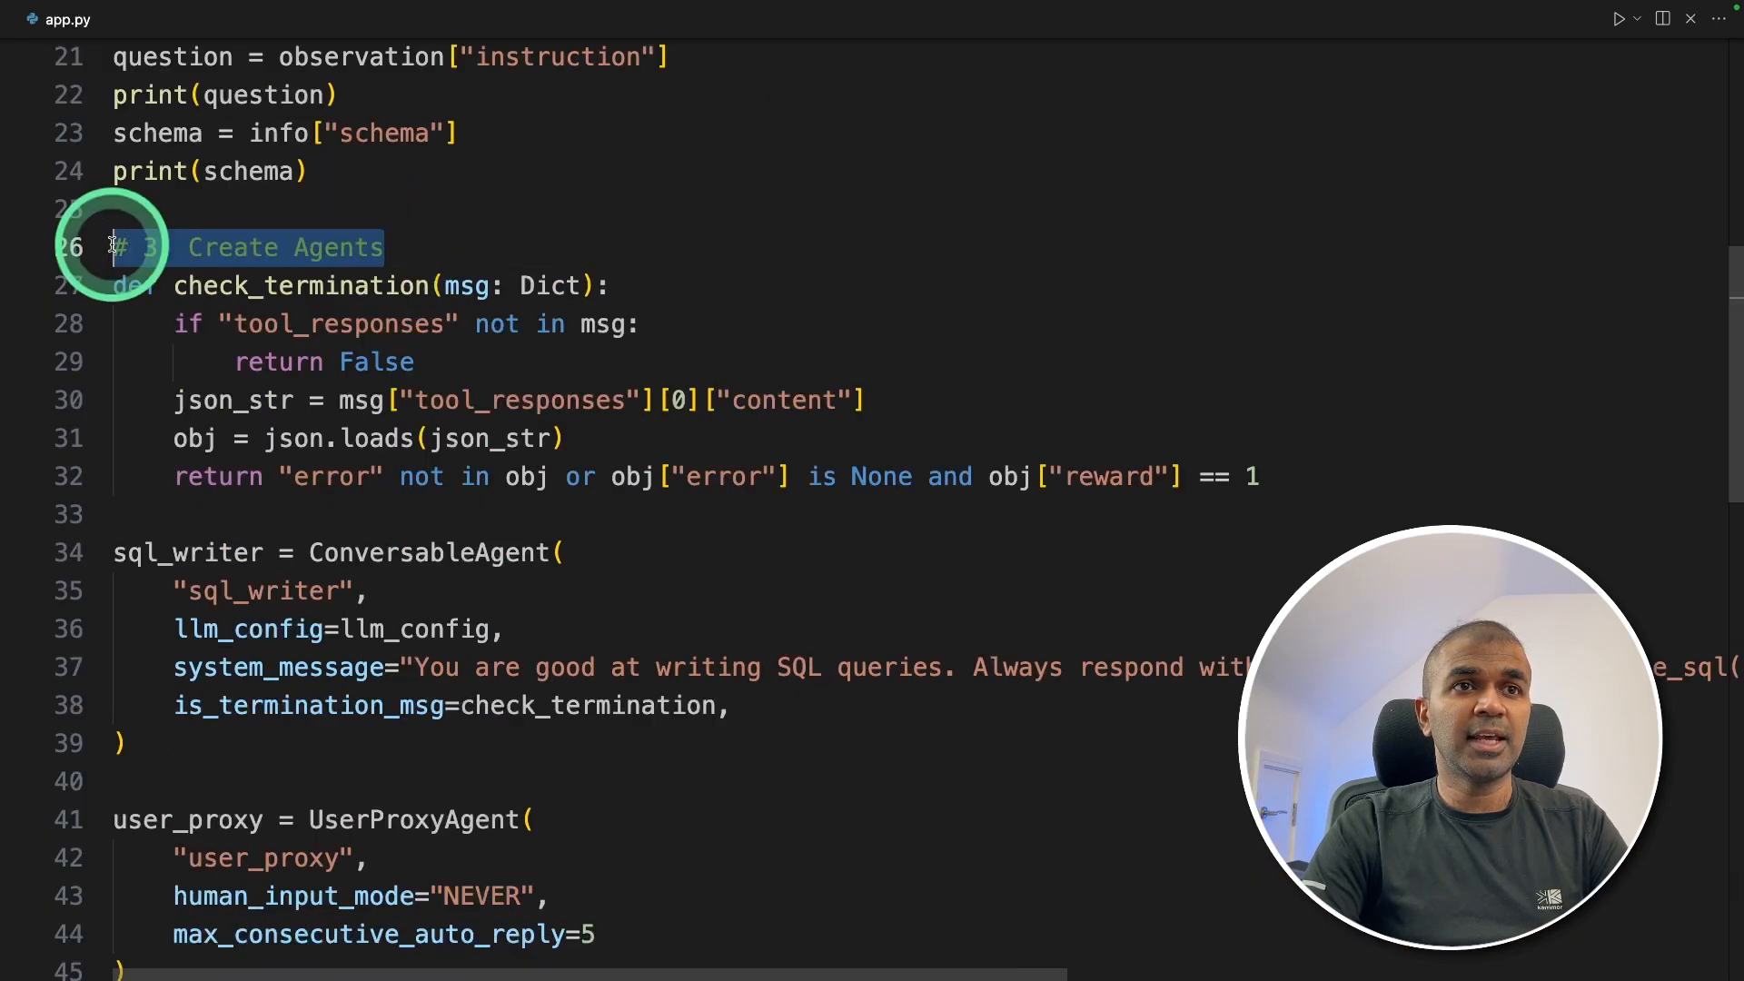
scroll(422, 592, down, 2)
scroll(234, 632, down, 3)
scroll(355, 722, down, 3)
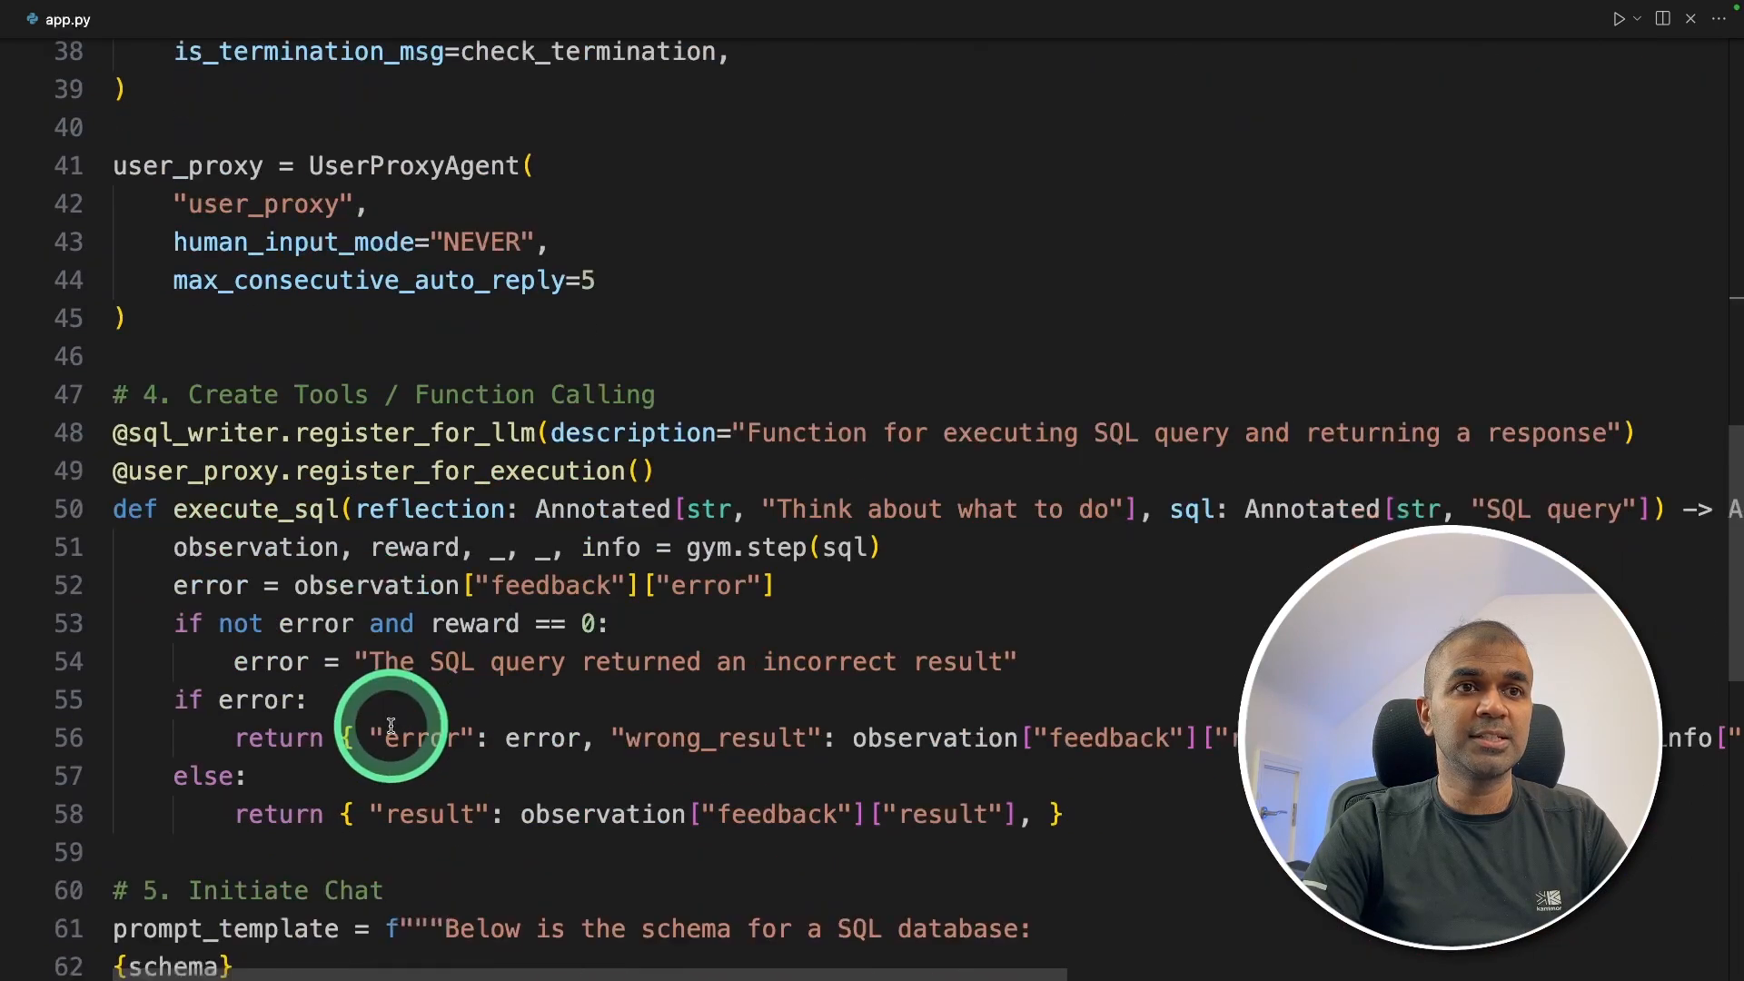
scroll(409, 722, down, 1)
click(1083, 764)
drag(1082, 764, 123, 380)
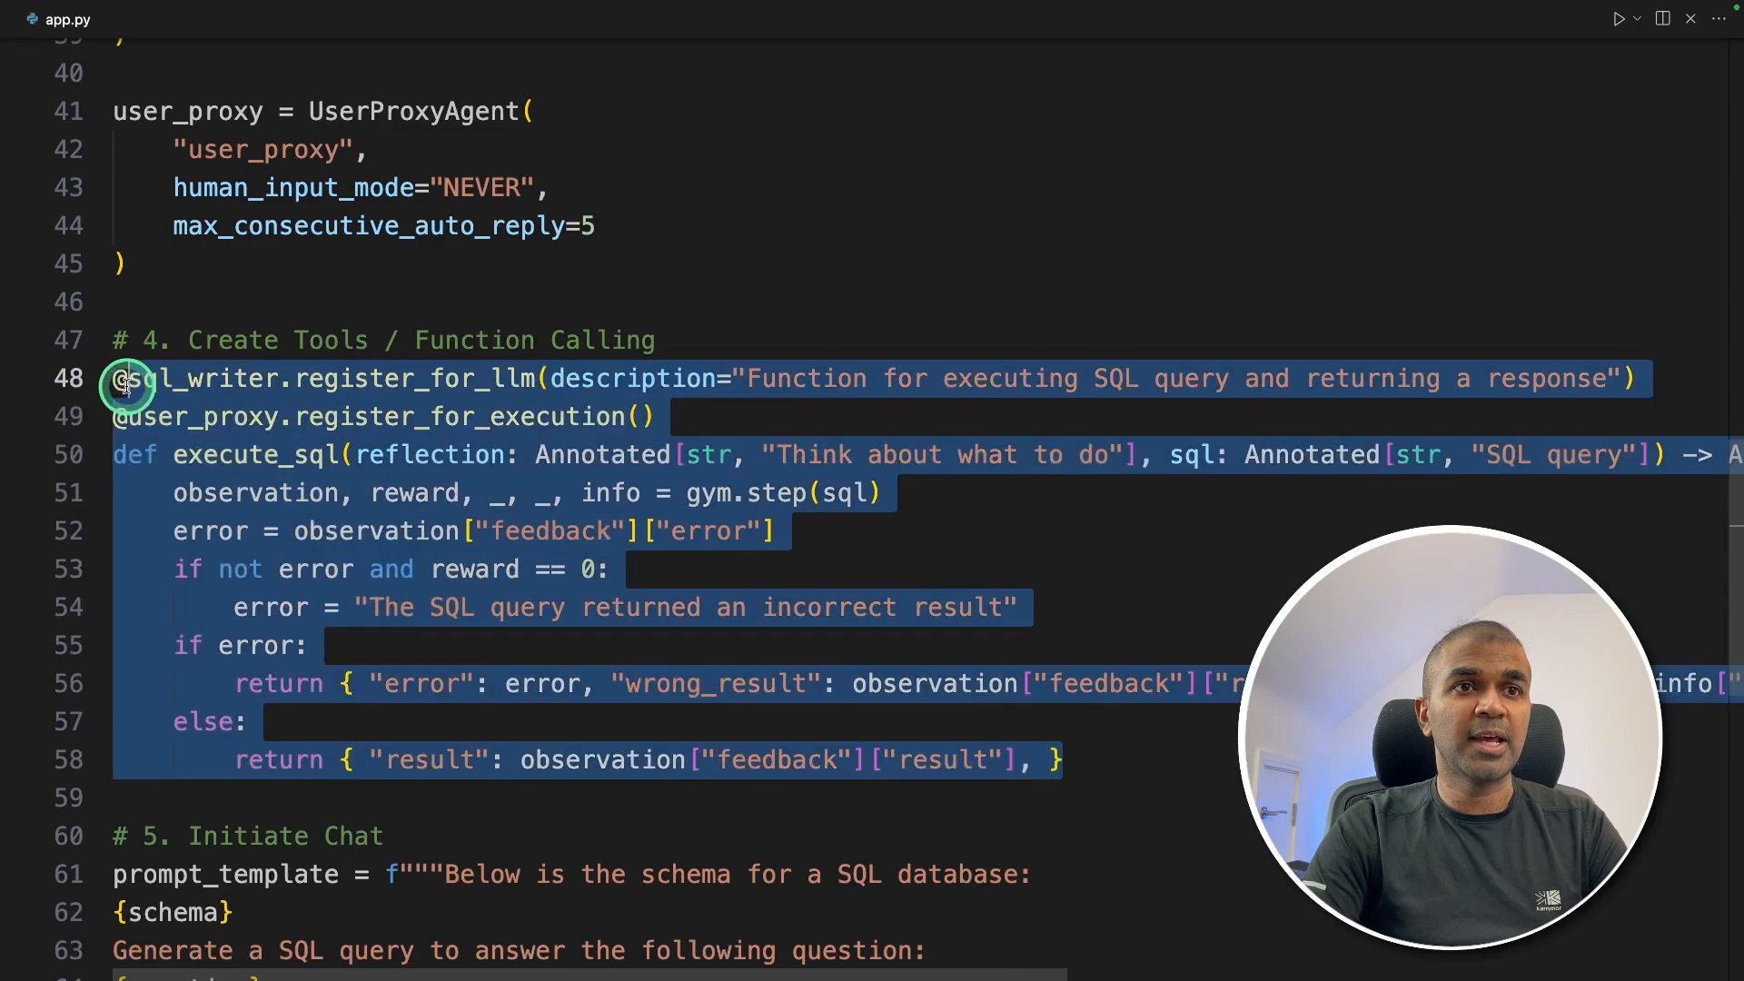
click(226, 380)
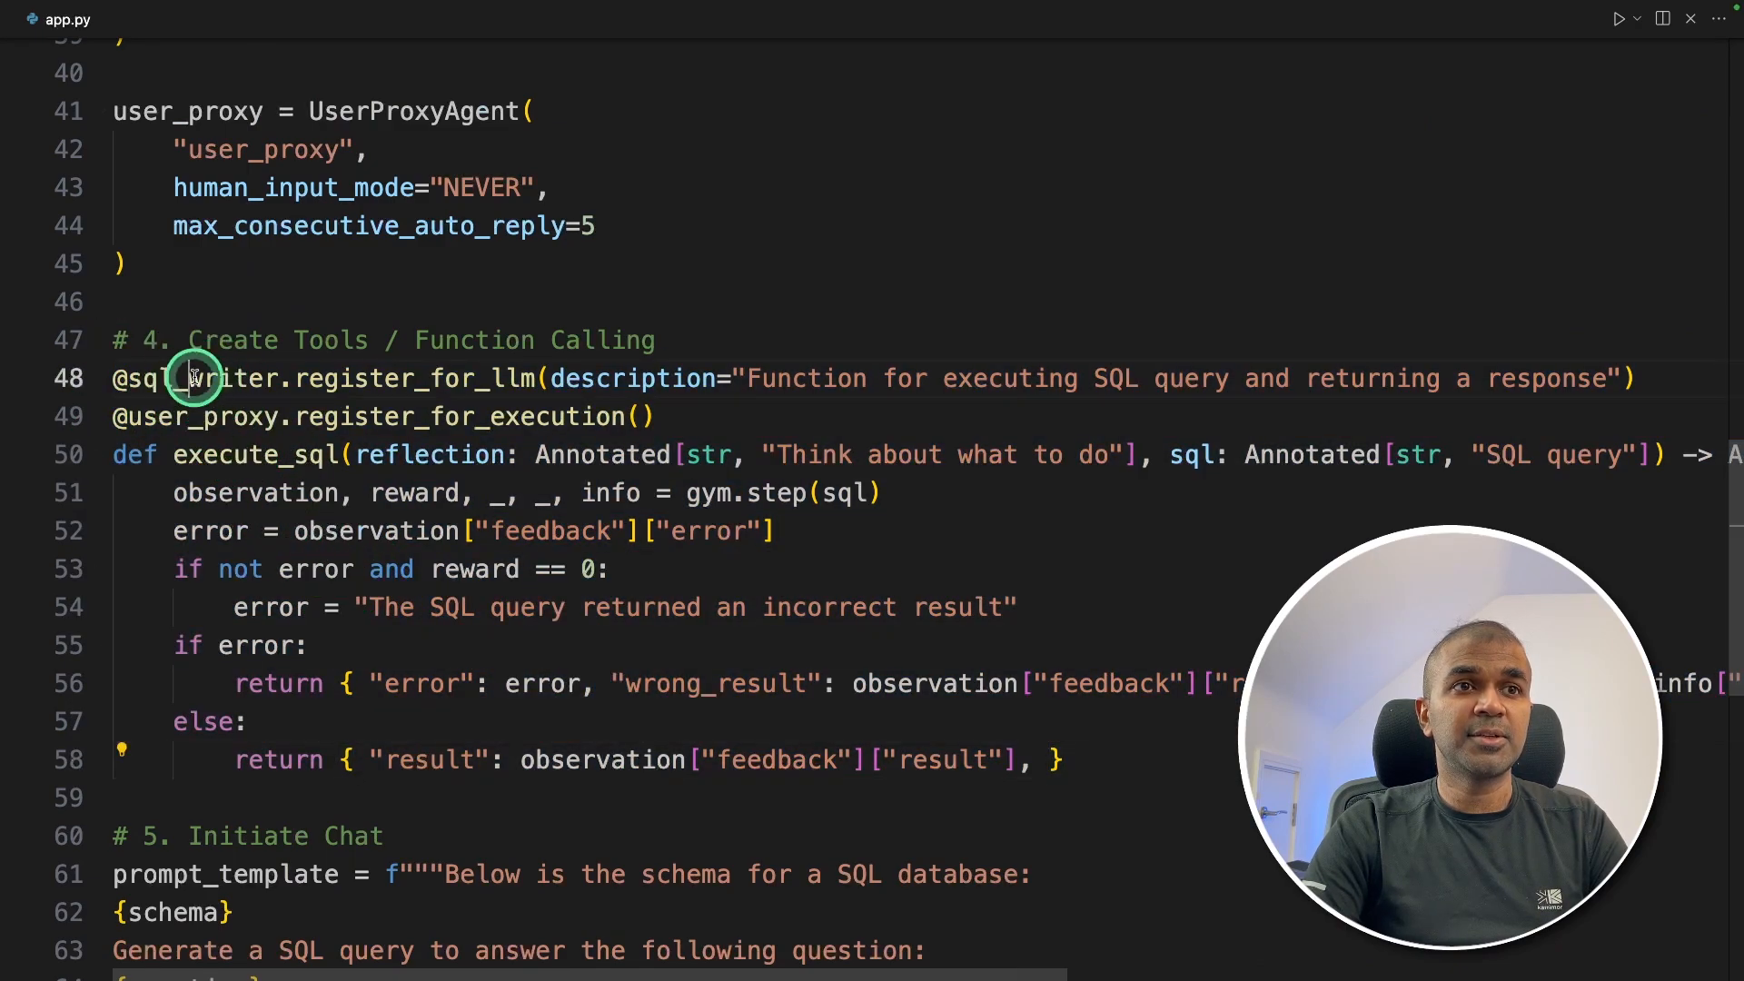
scroll(273, 546, down, 3)
scroll(465, 763, down, 3)
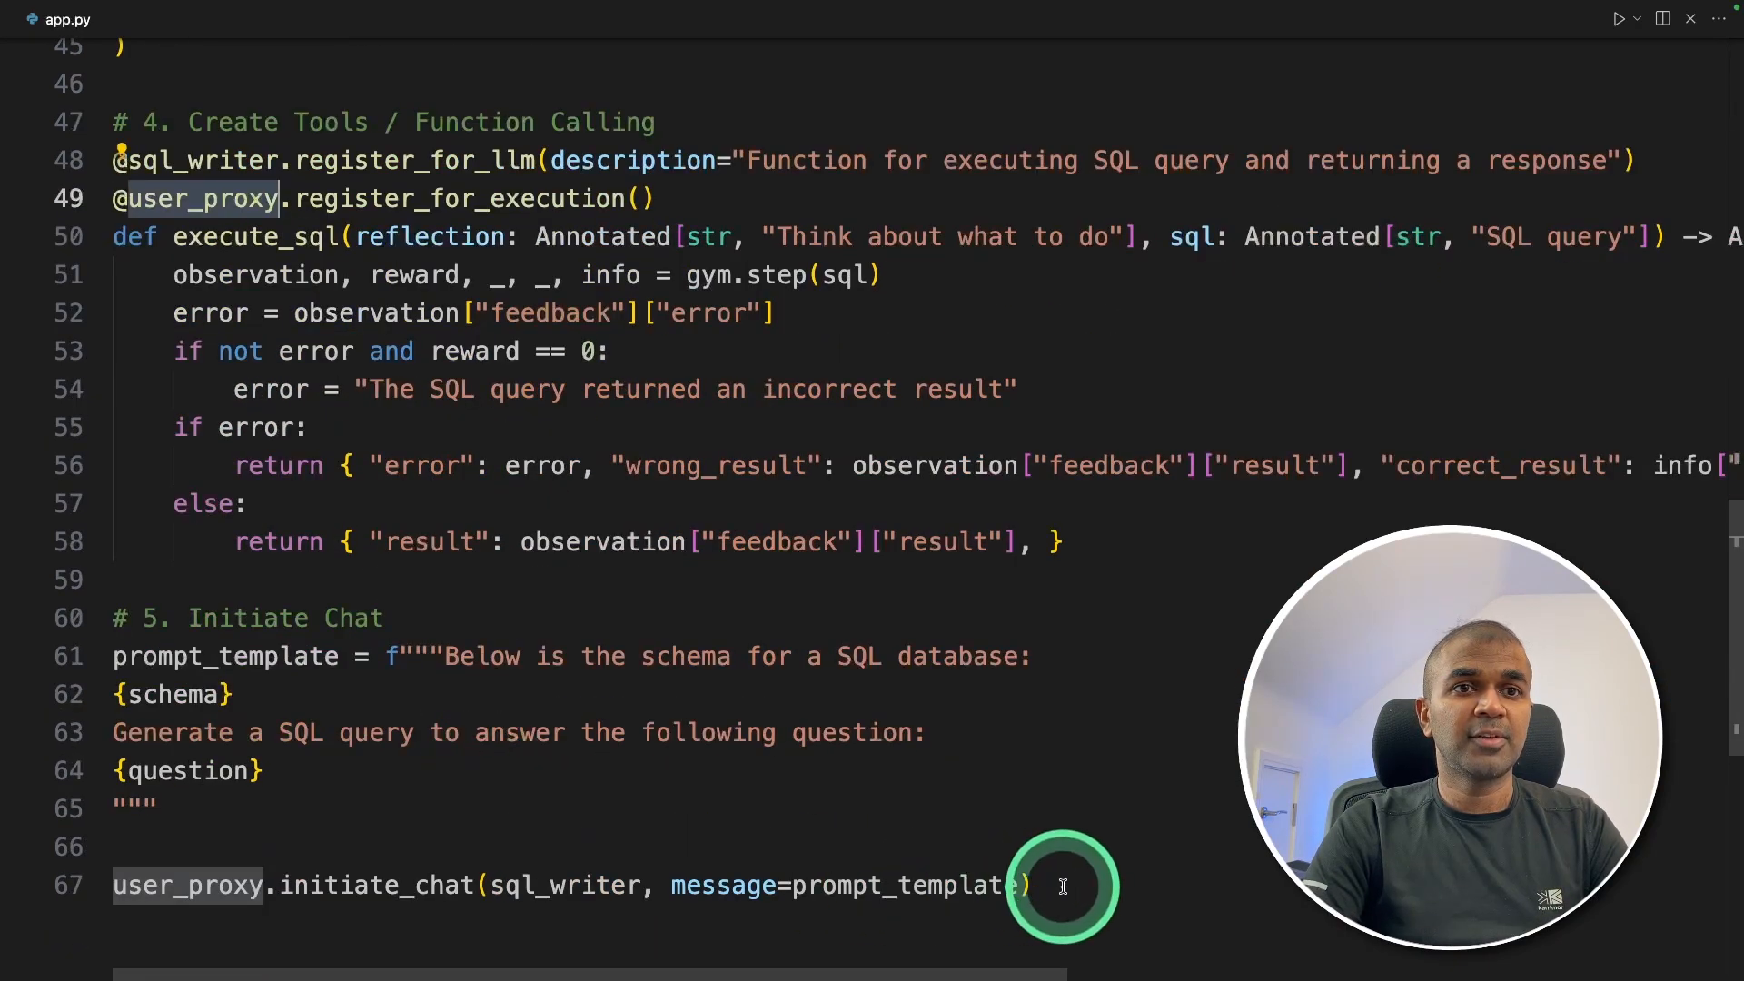
mouse_move(1064, 886)
mouse_down()
mouse_move(496, 862)
mouse_move(115, 885)
mouse_up()
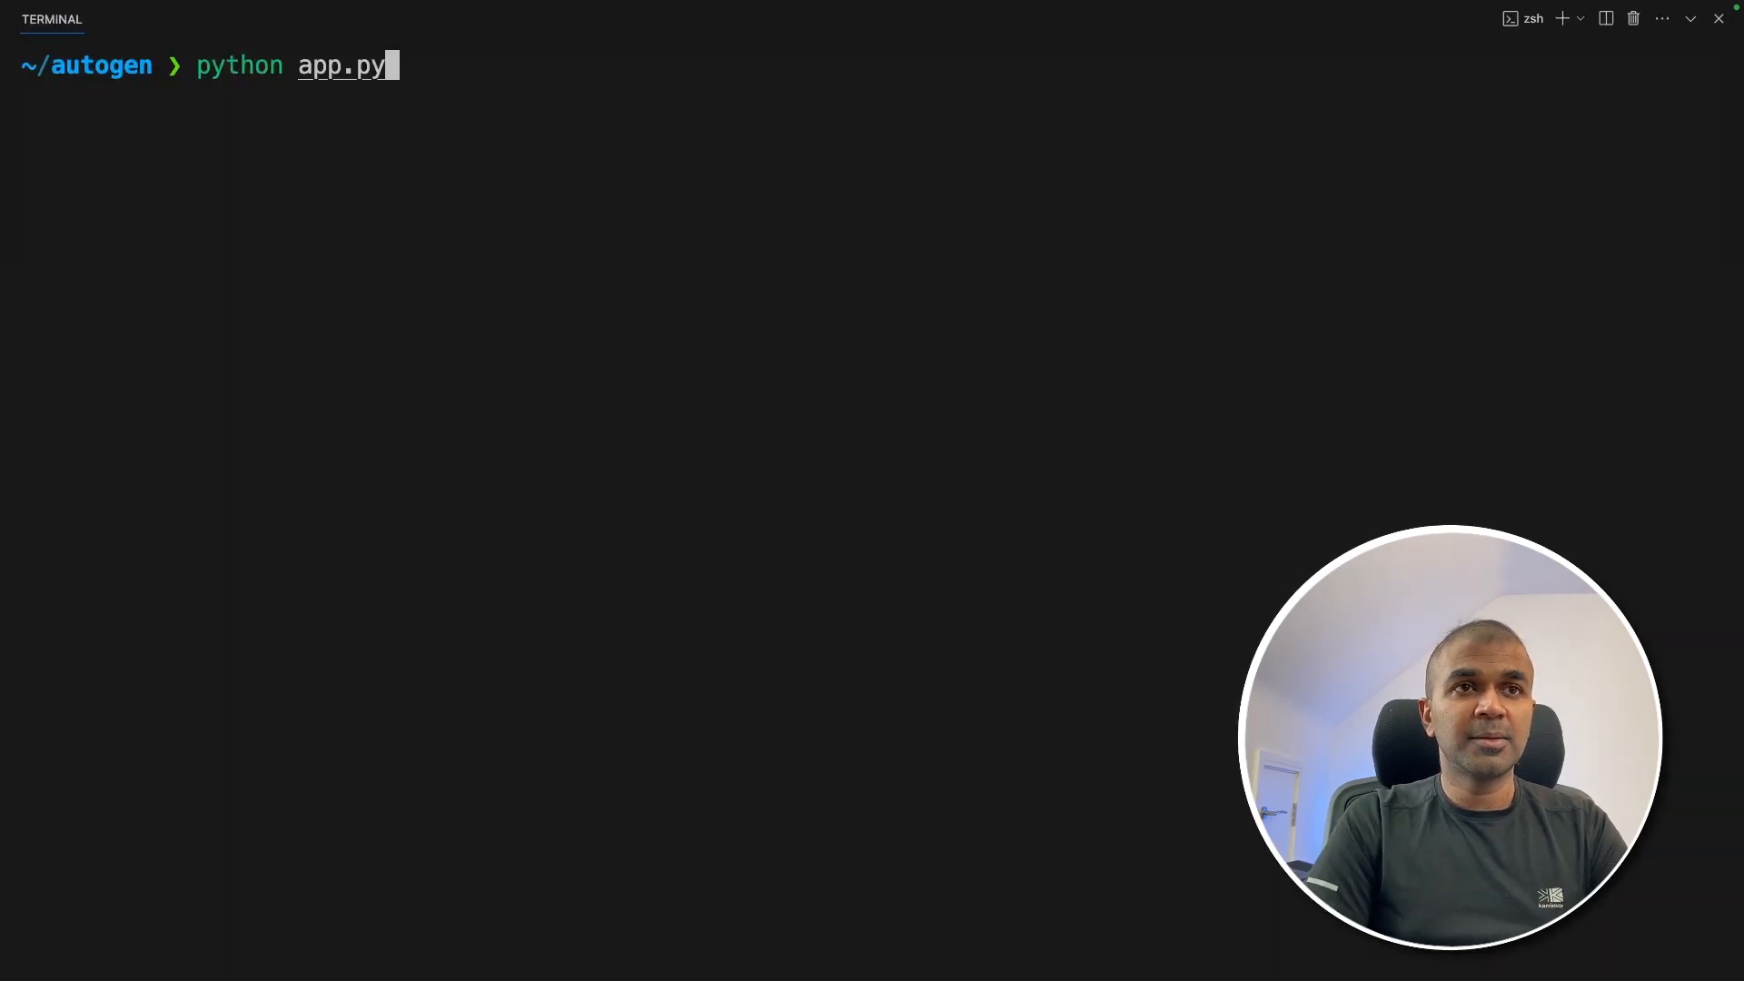
- Run python app.py and highlight the sql_writer recipient, schema intro, SQL instruction and famous-titles question in the output
key(Return)
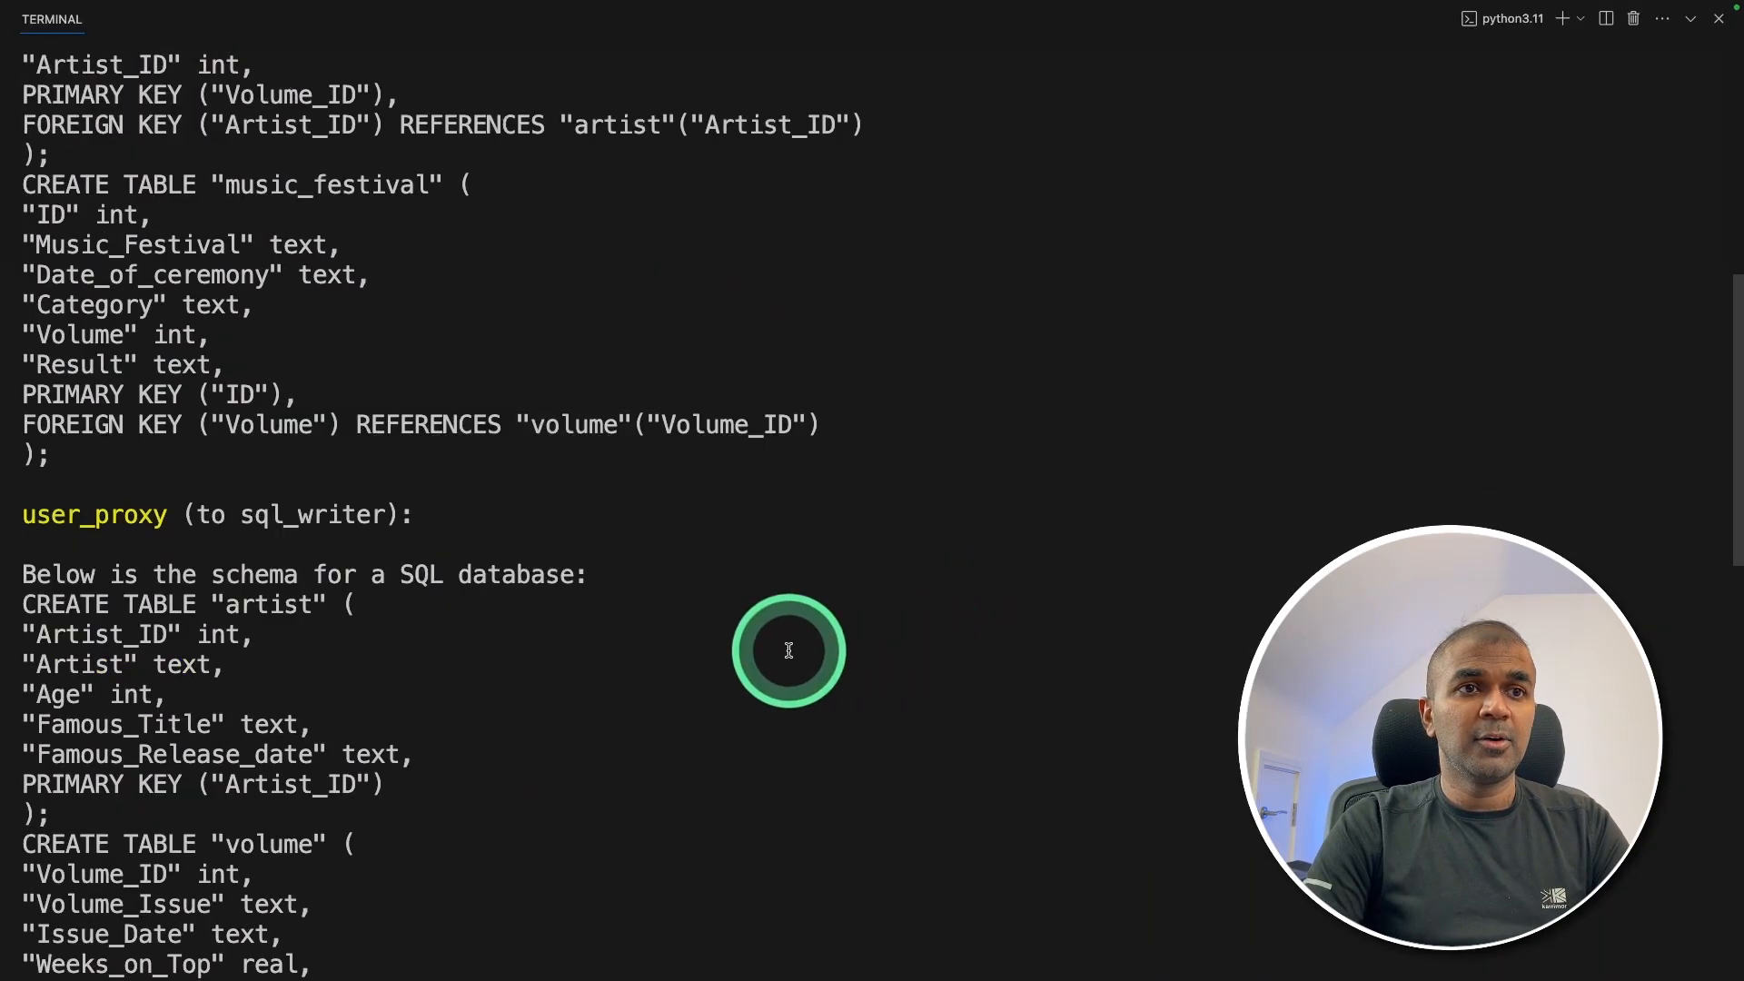
scroll(204, 546, down, 3)
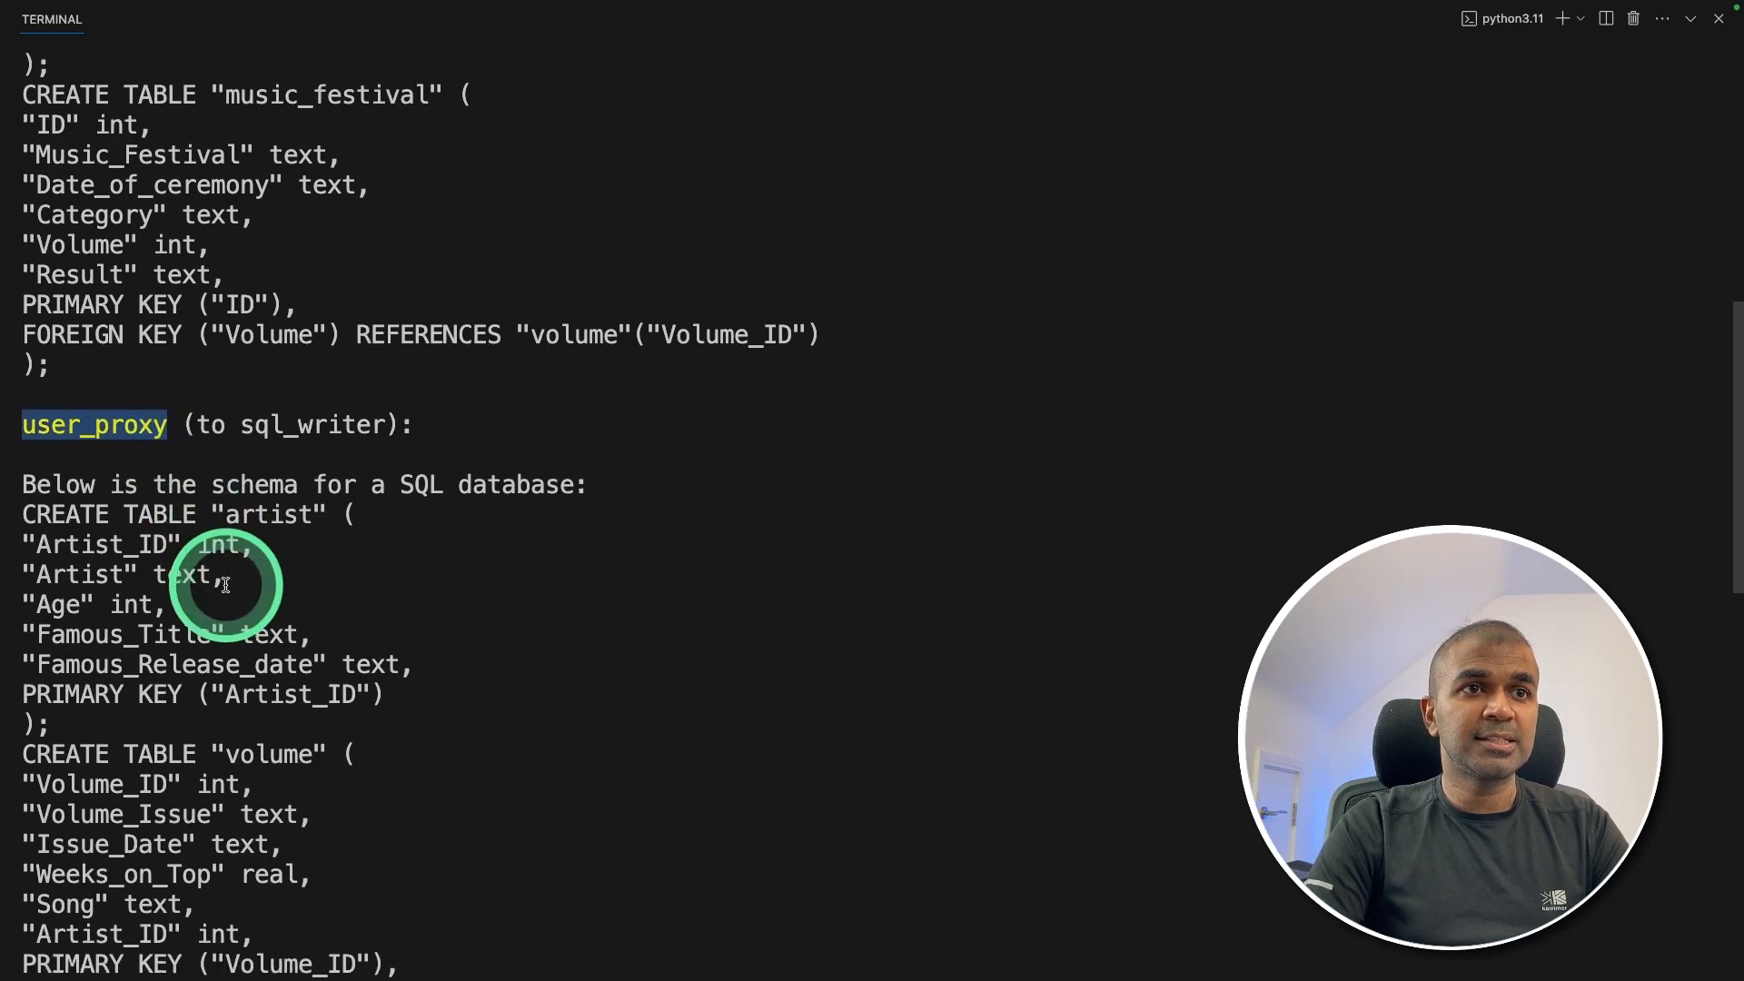
double_click(313, 305)
drag(586, 365, 101, 357)
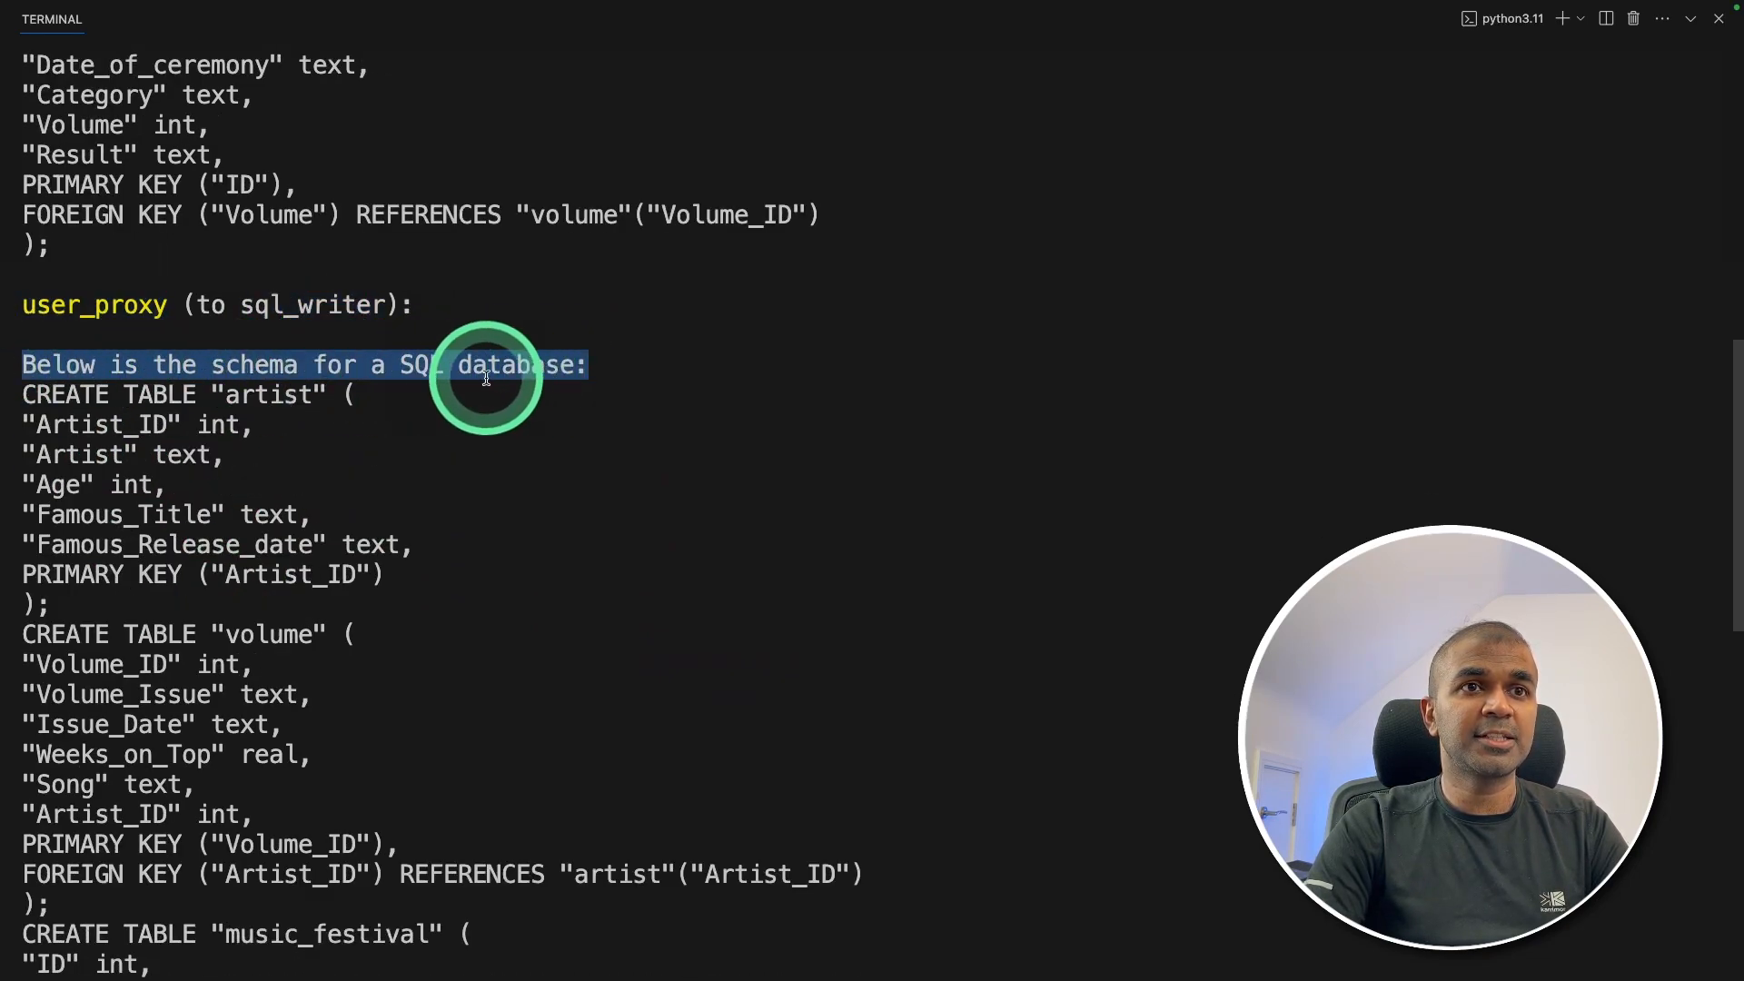
scroll(471, 546, down, 5)
scroll(426, 599, down, 5)
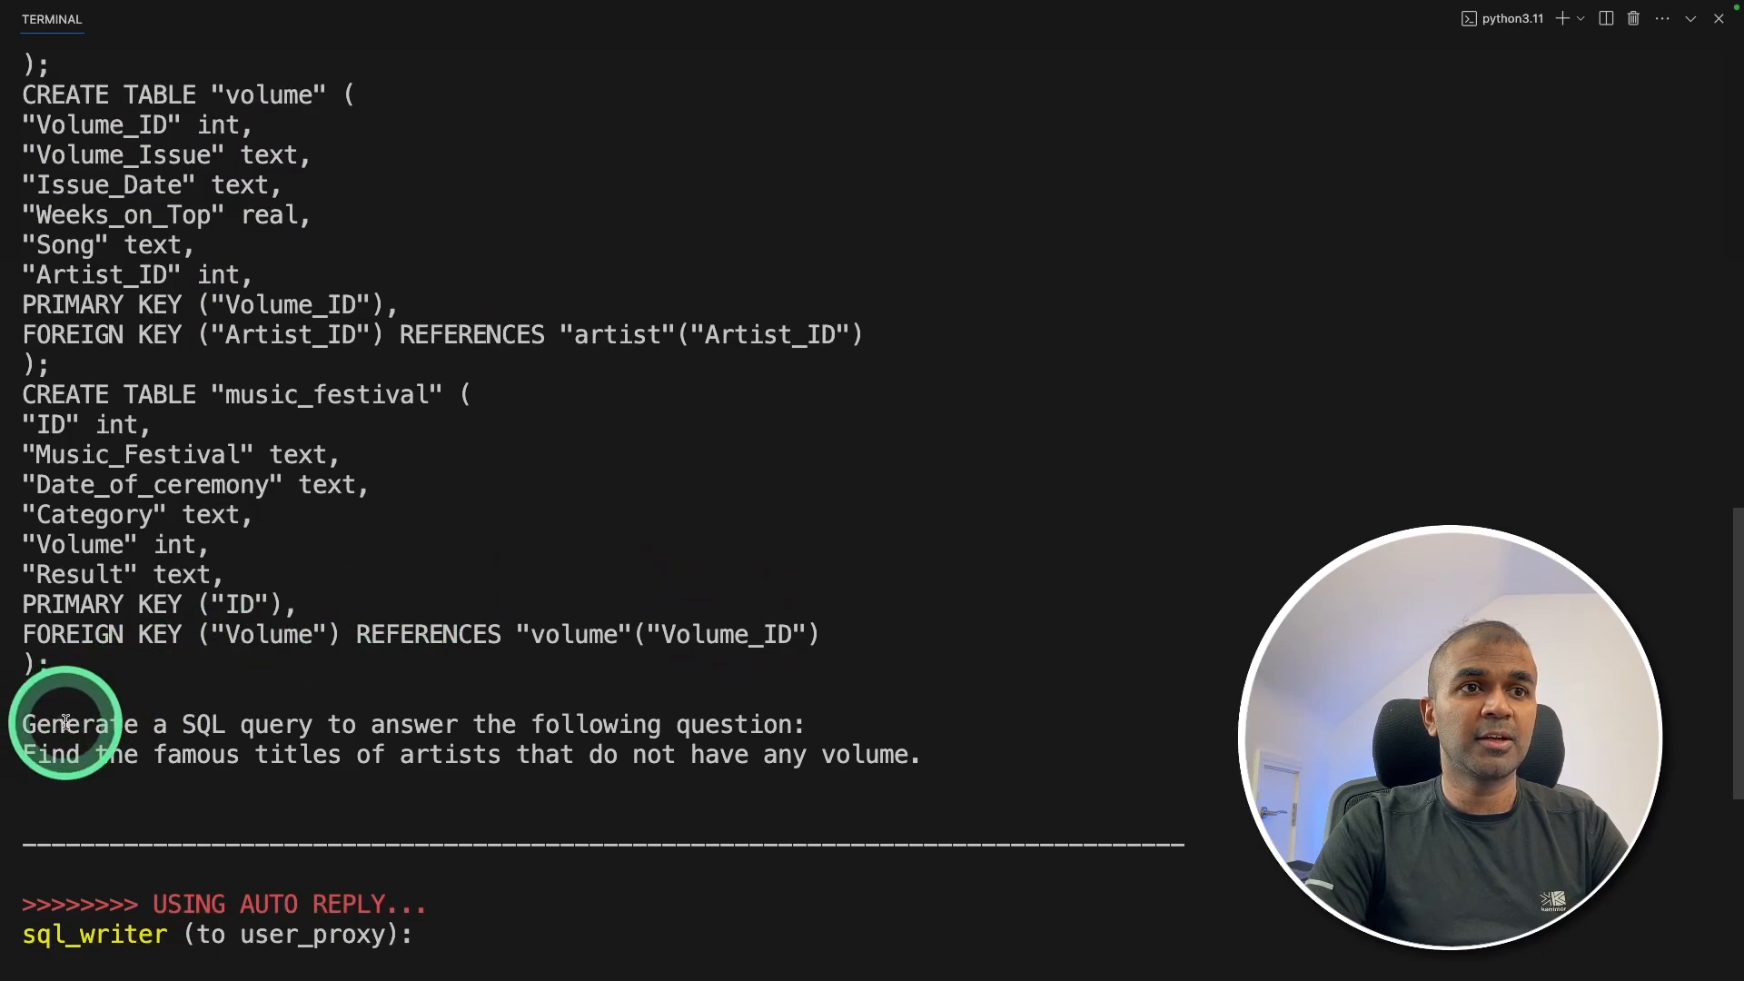
drag(22, 725, 341, 725)
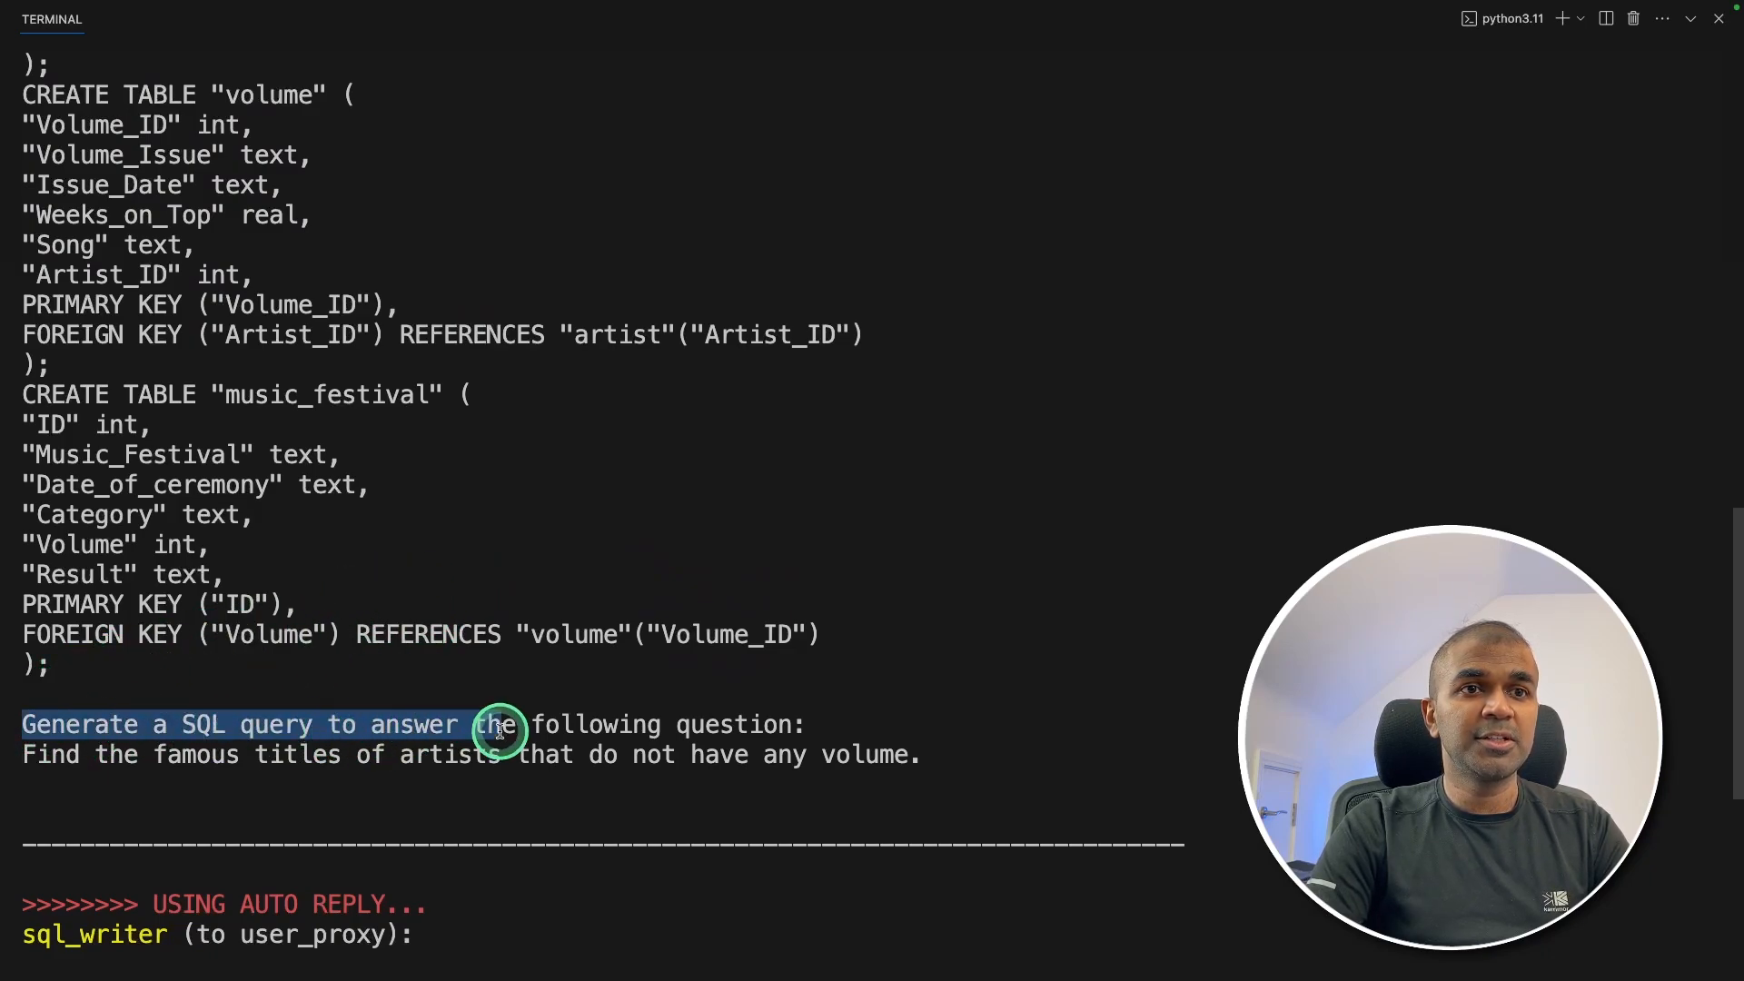
click(34, 759)
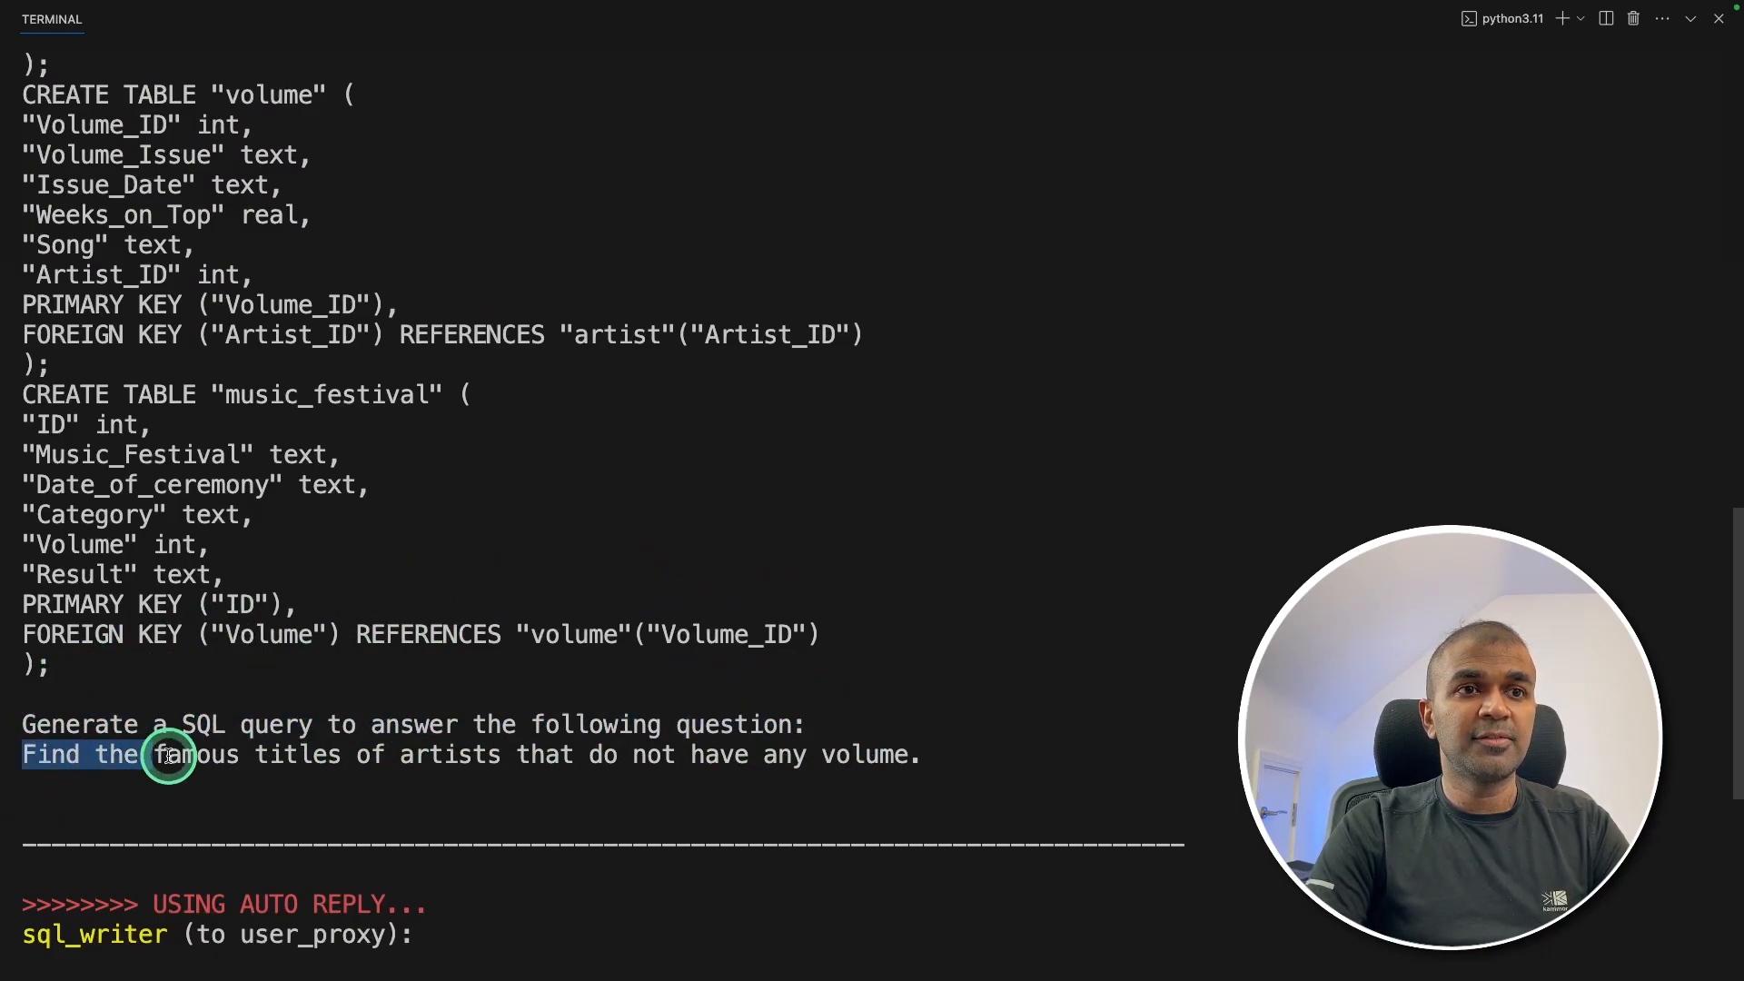
drag(169, 756, 443, 755)
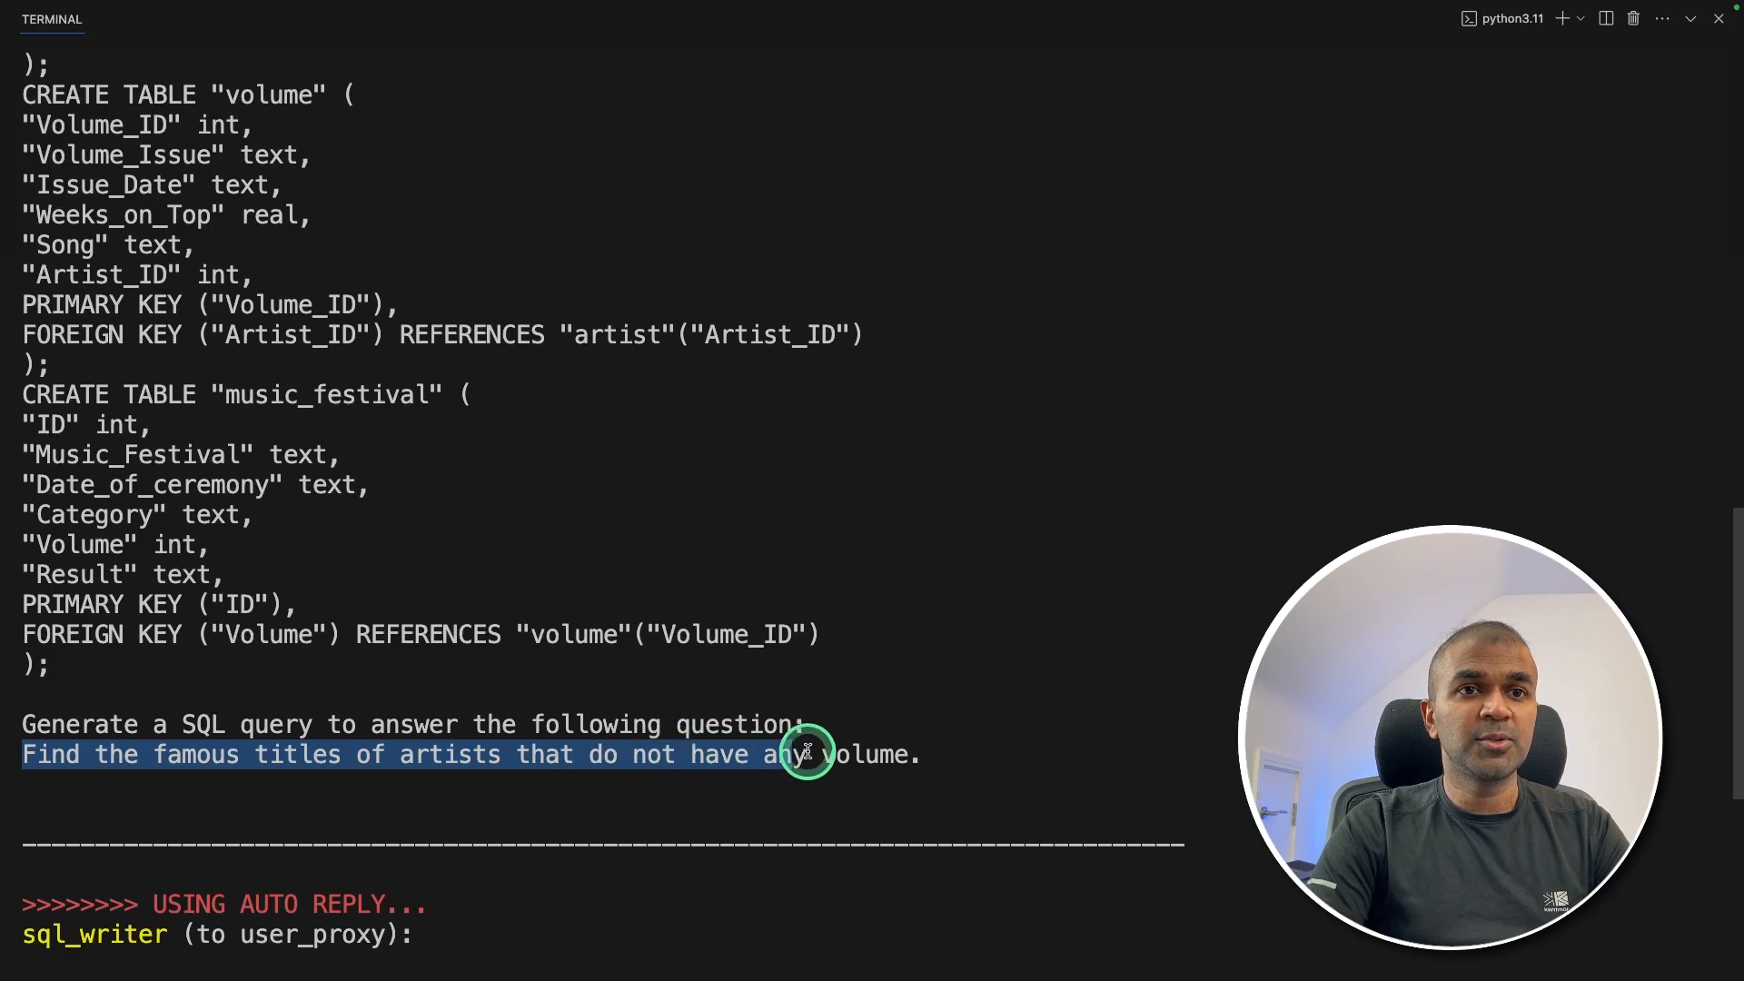
scroll(819, 681, down, 5)
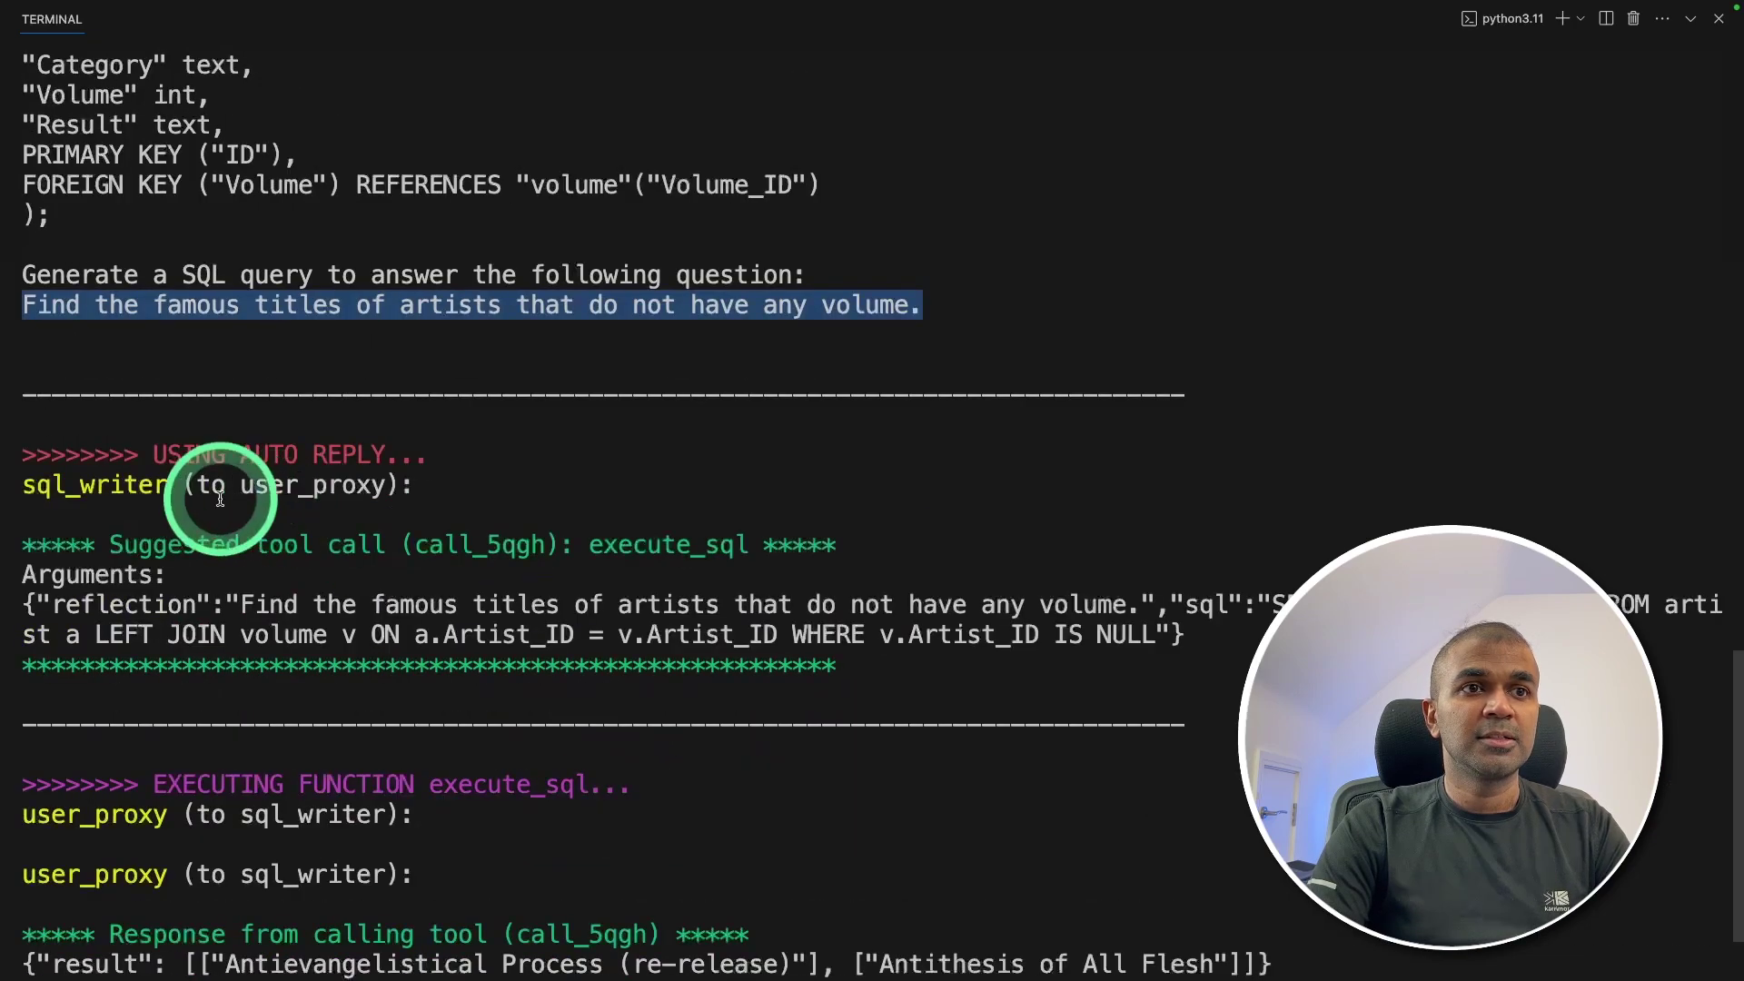
double_click(93, 485)
drag(256, 543, 384, 545)
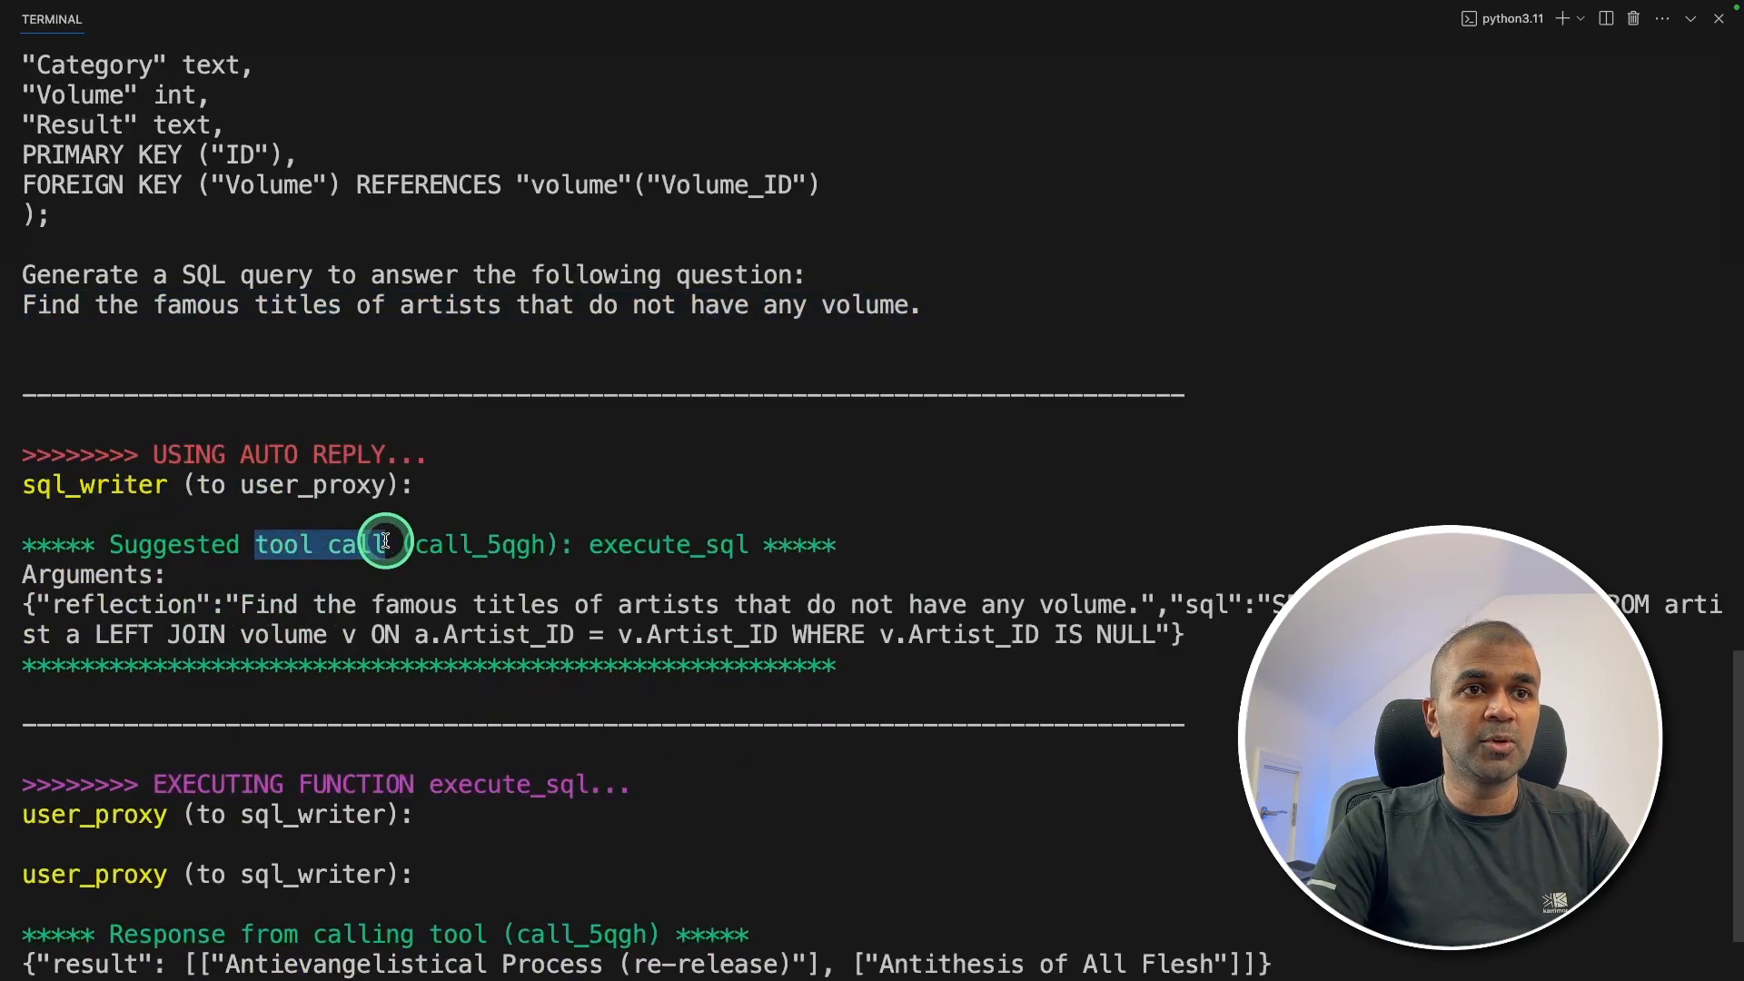
double_click(648, 545)
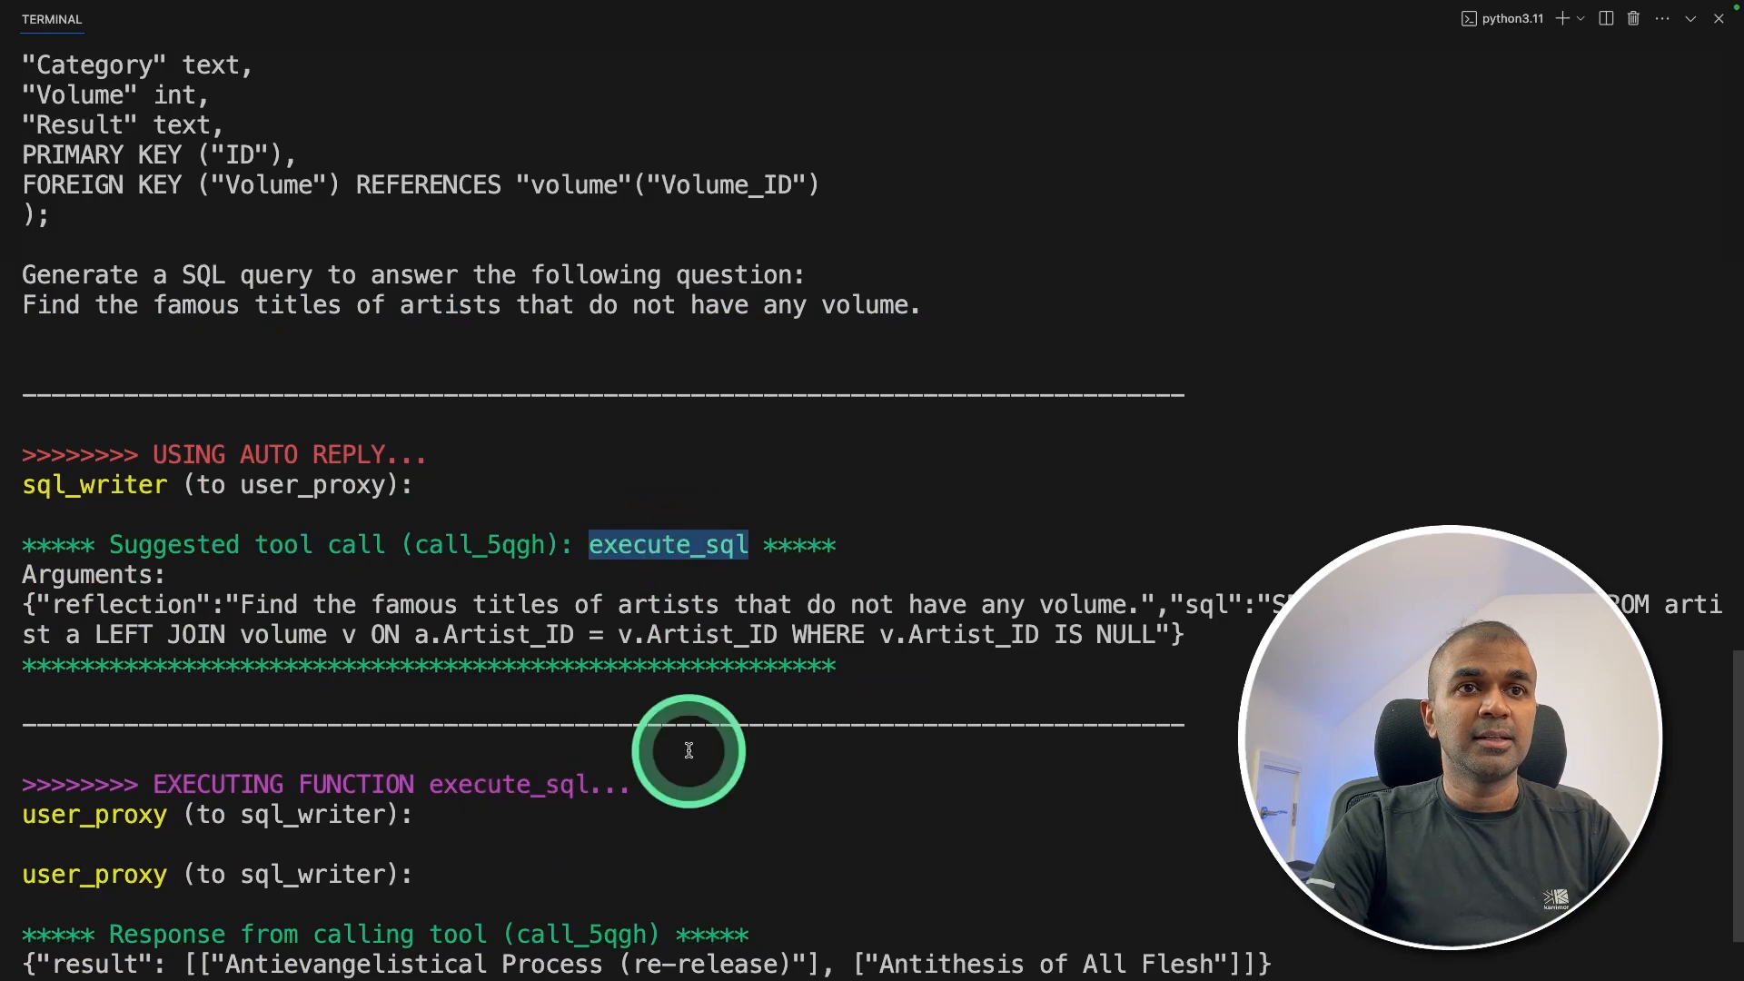
scroll(687, 749, down, 2)
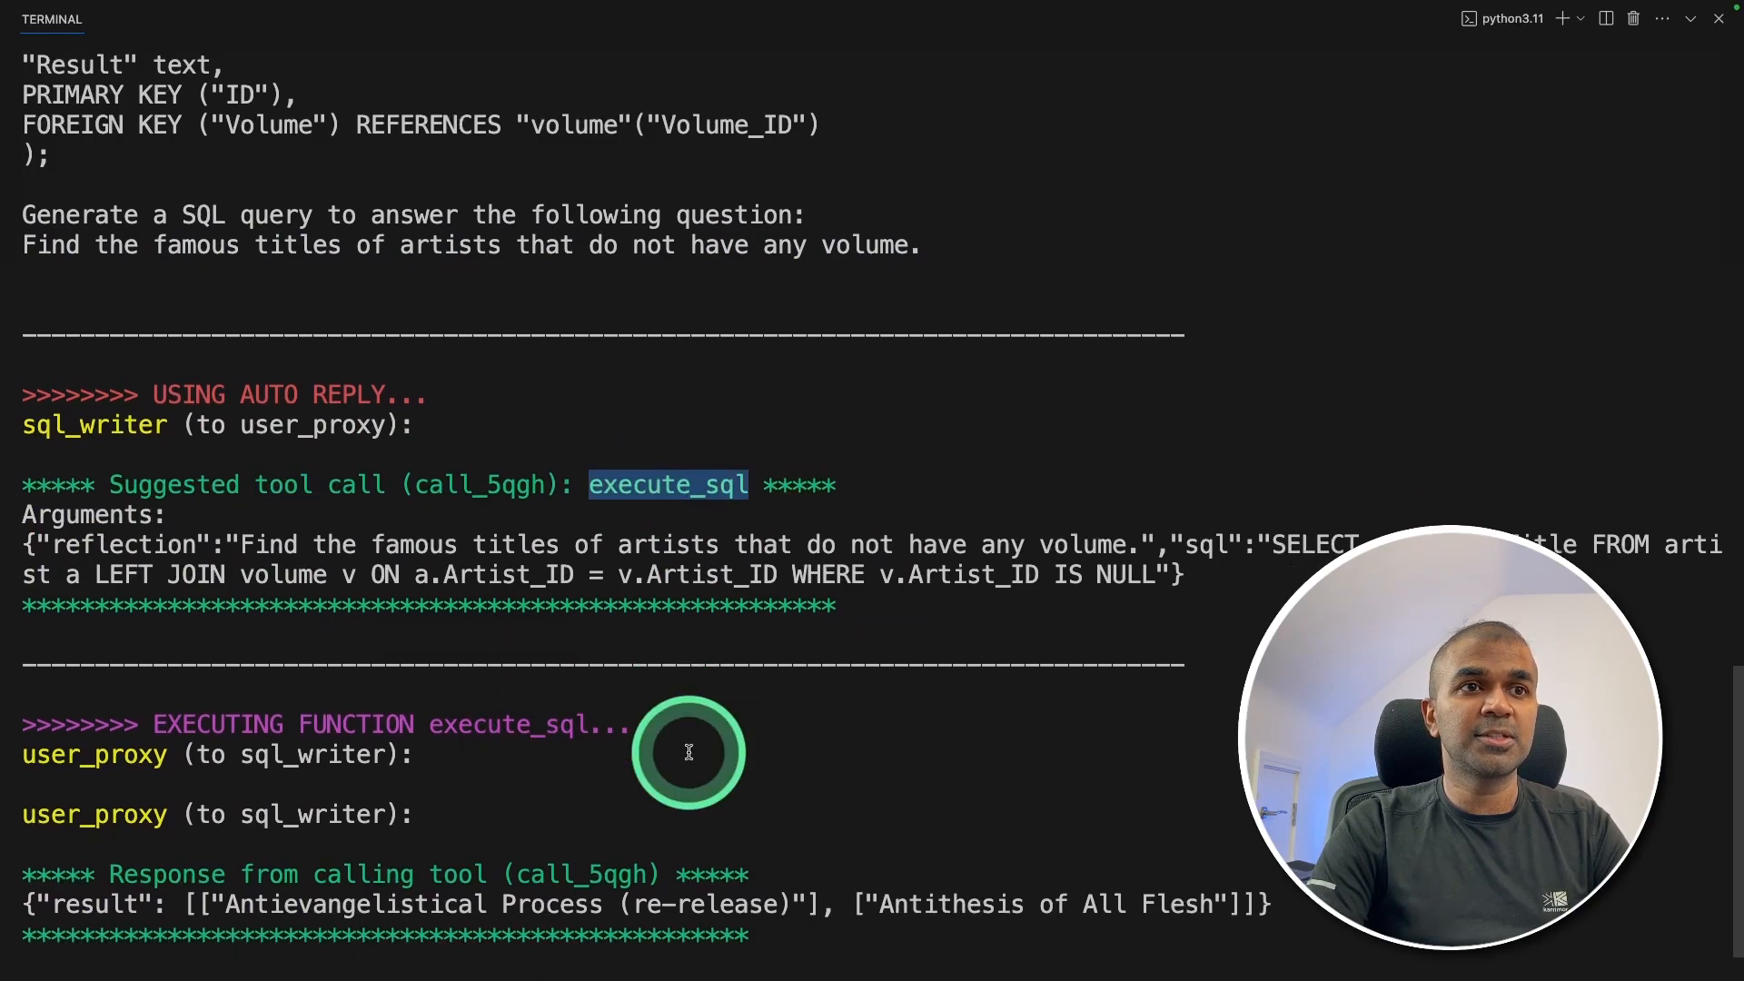
drag(242, 484, 1025, 484)
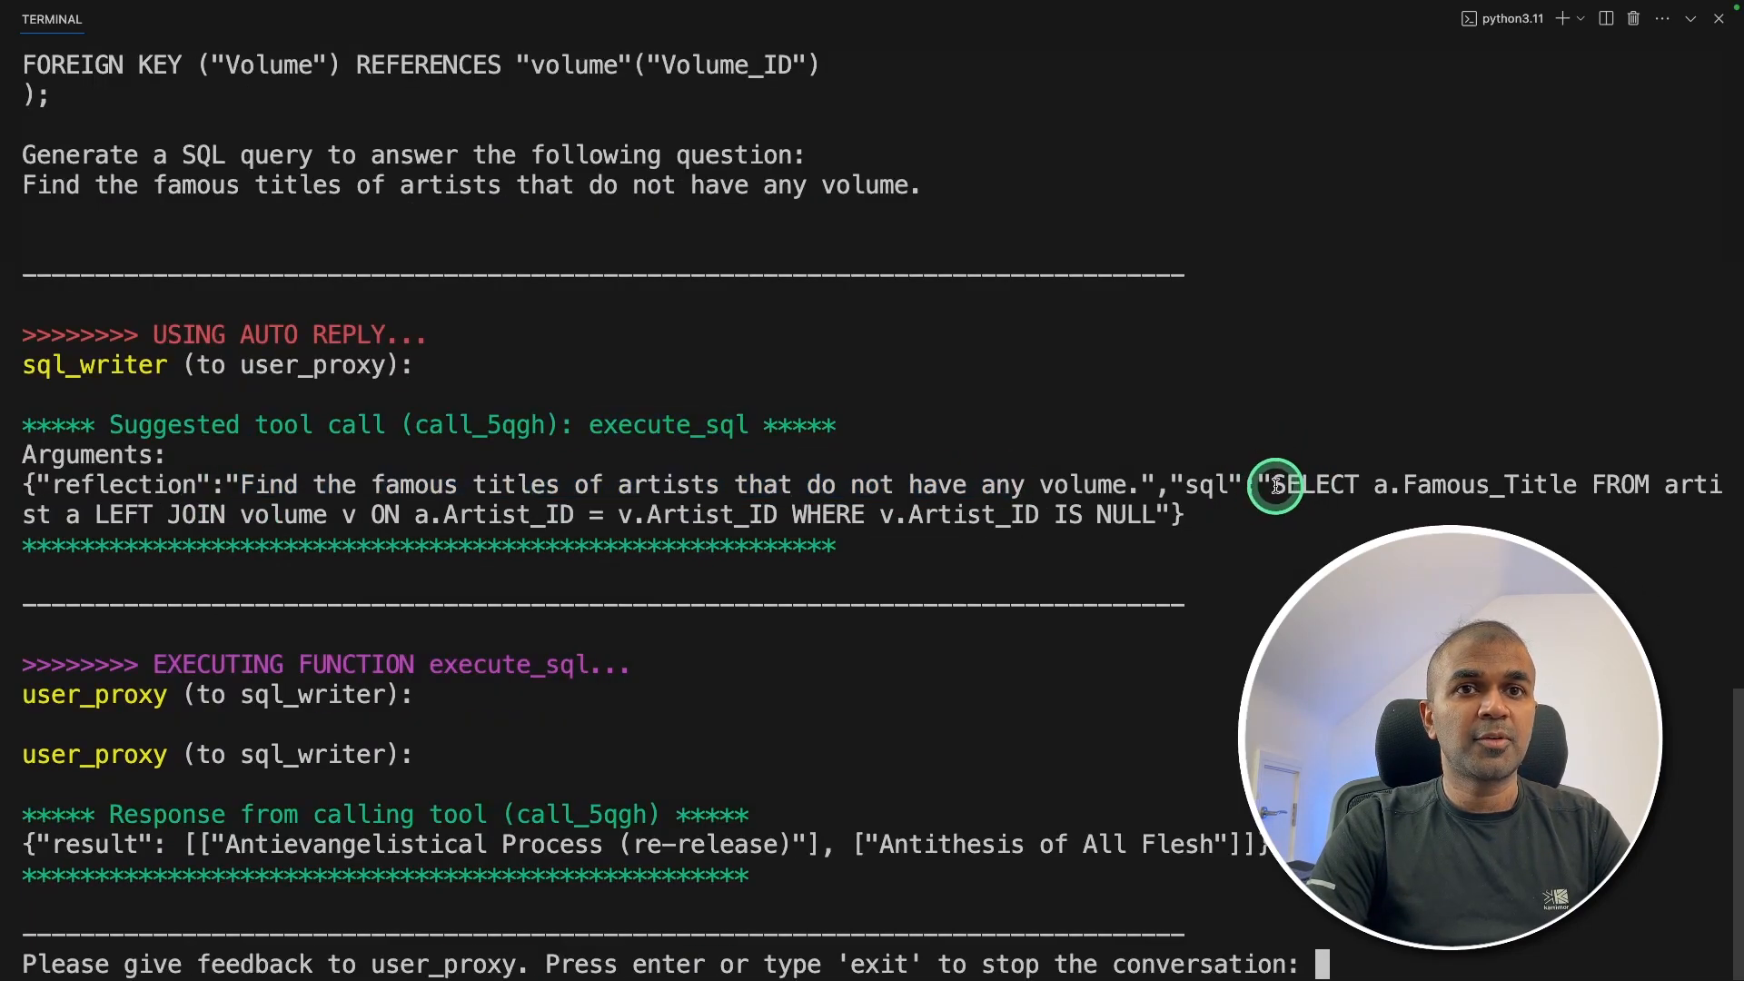
drag(1273, 486, 1135, 515)
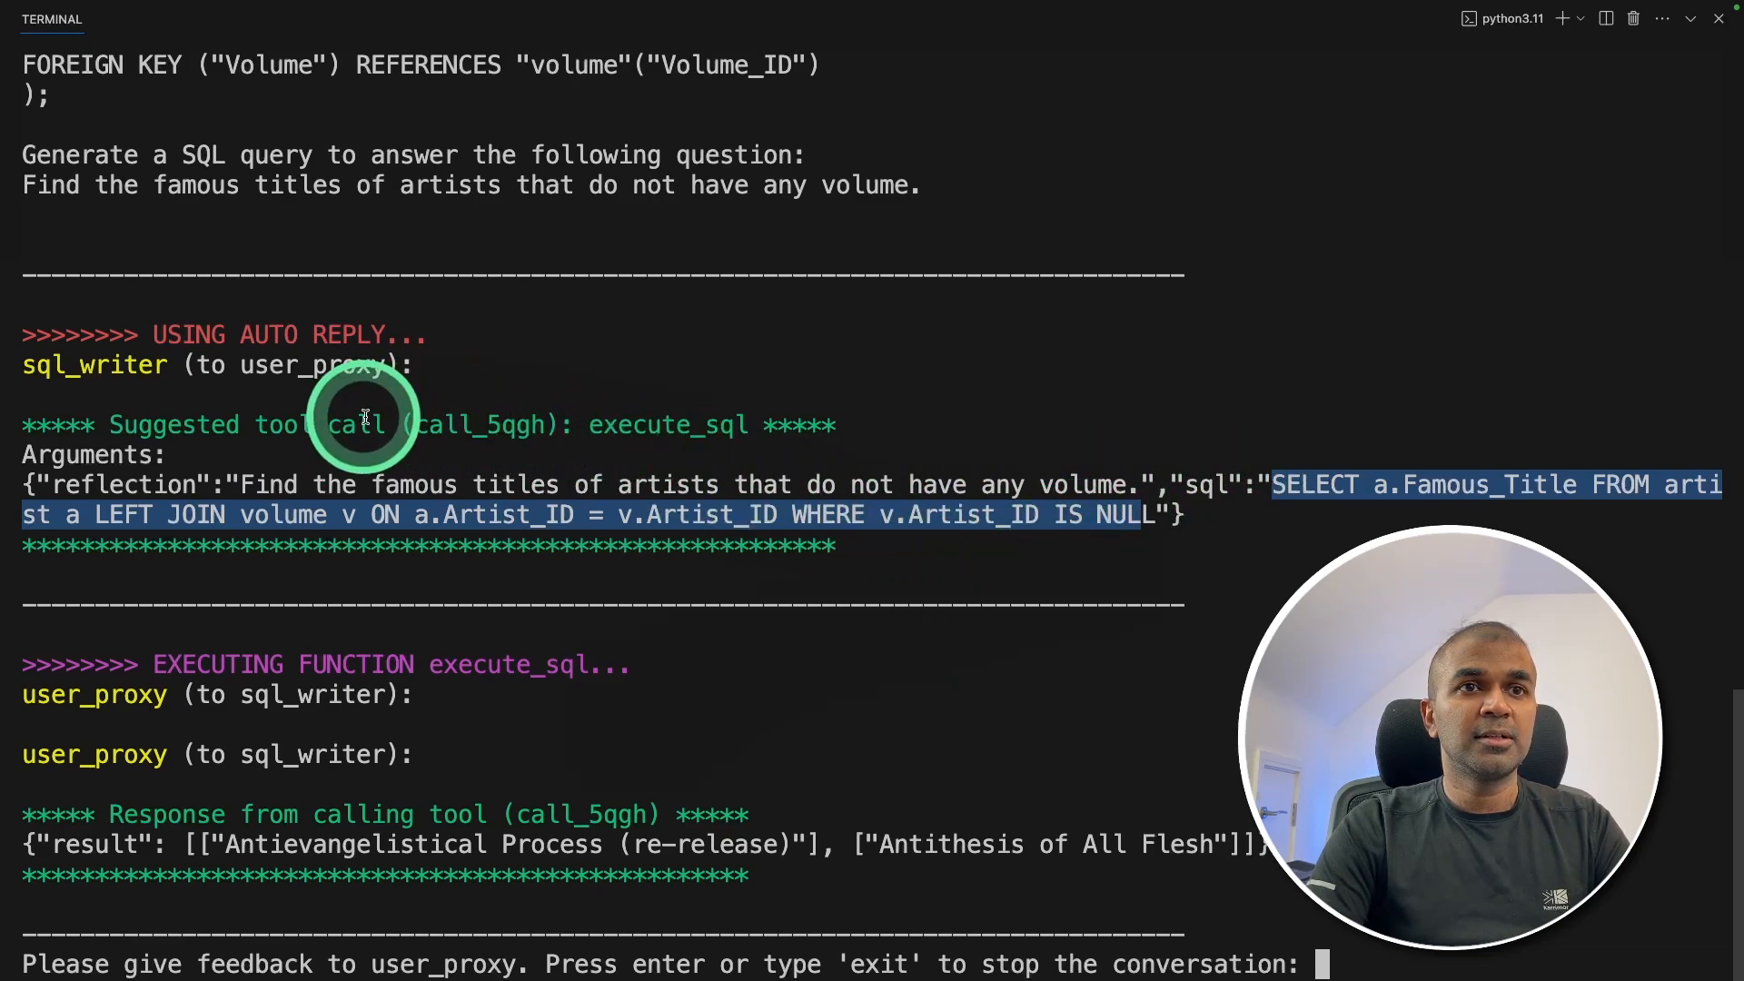
double_click(667, 424)
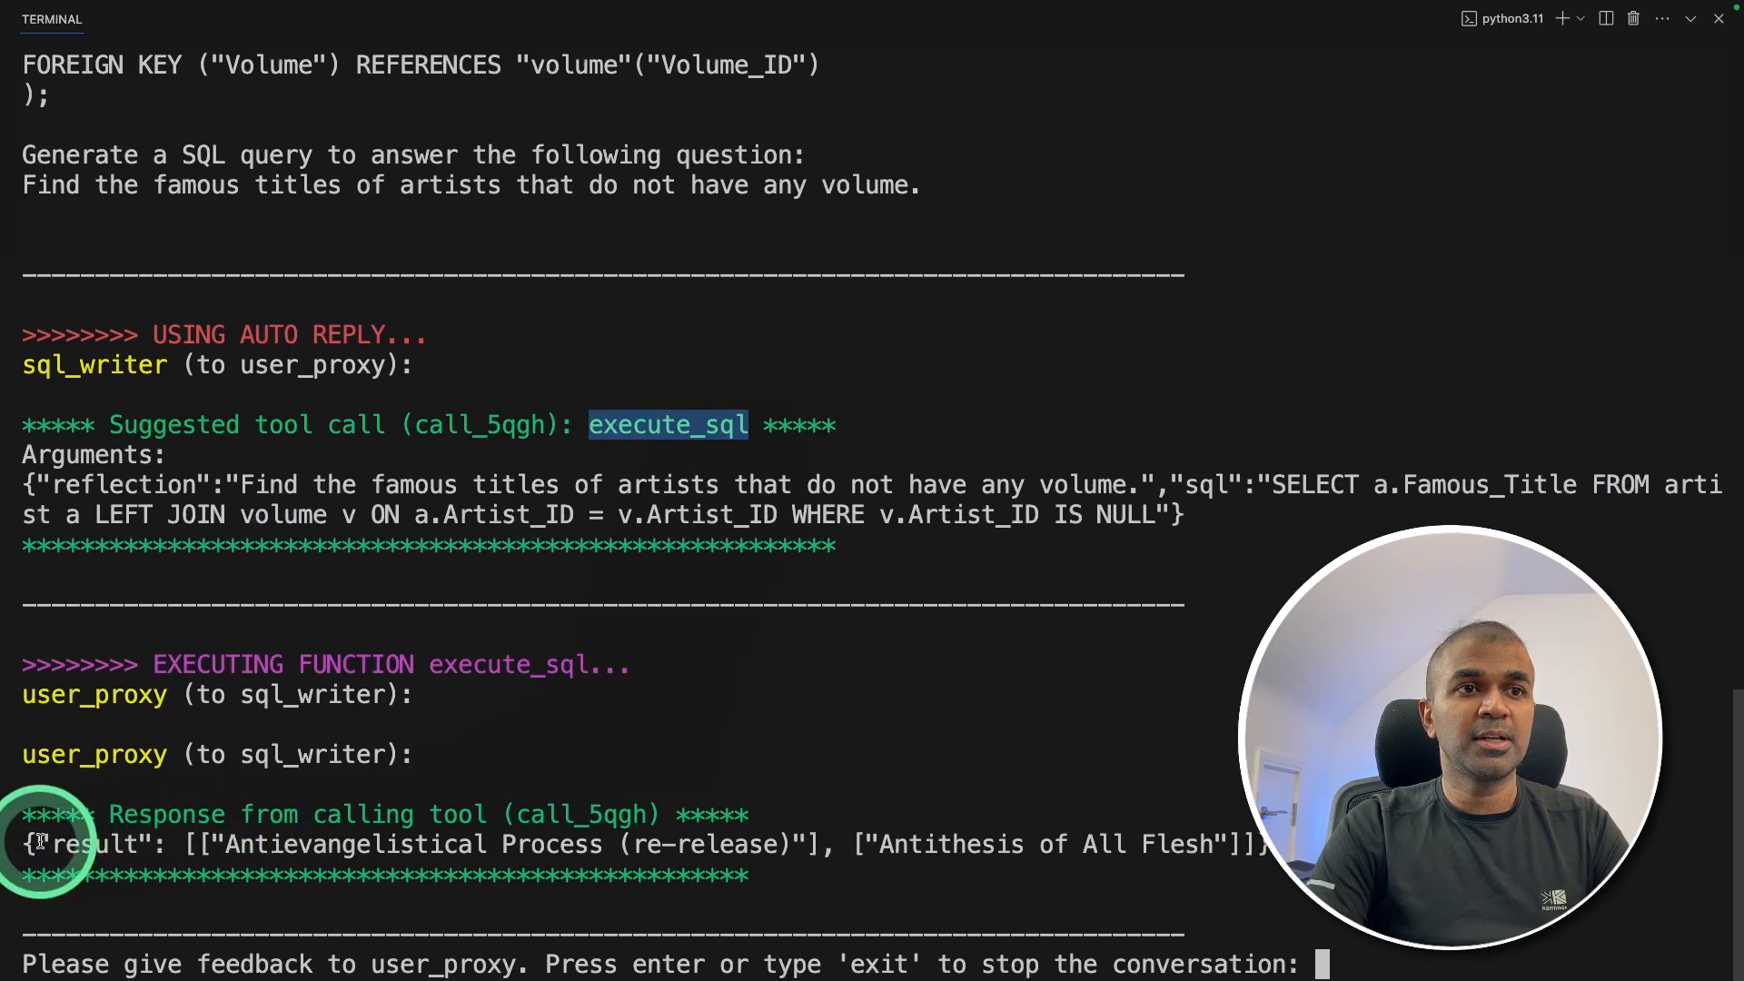
drag(26, 844, 994, 847)
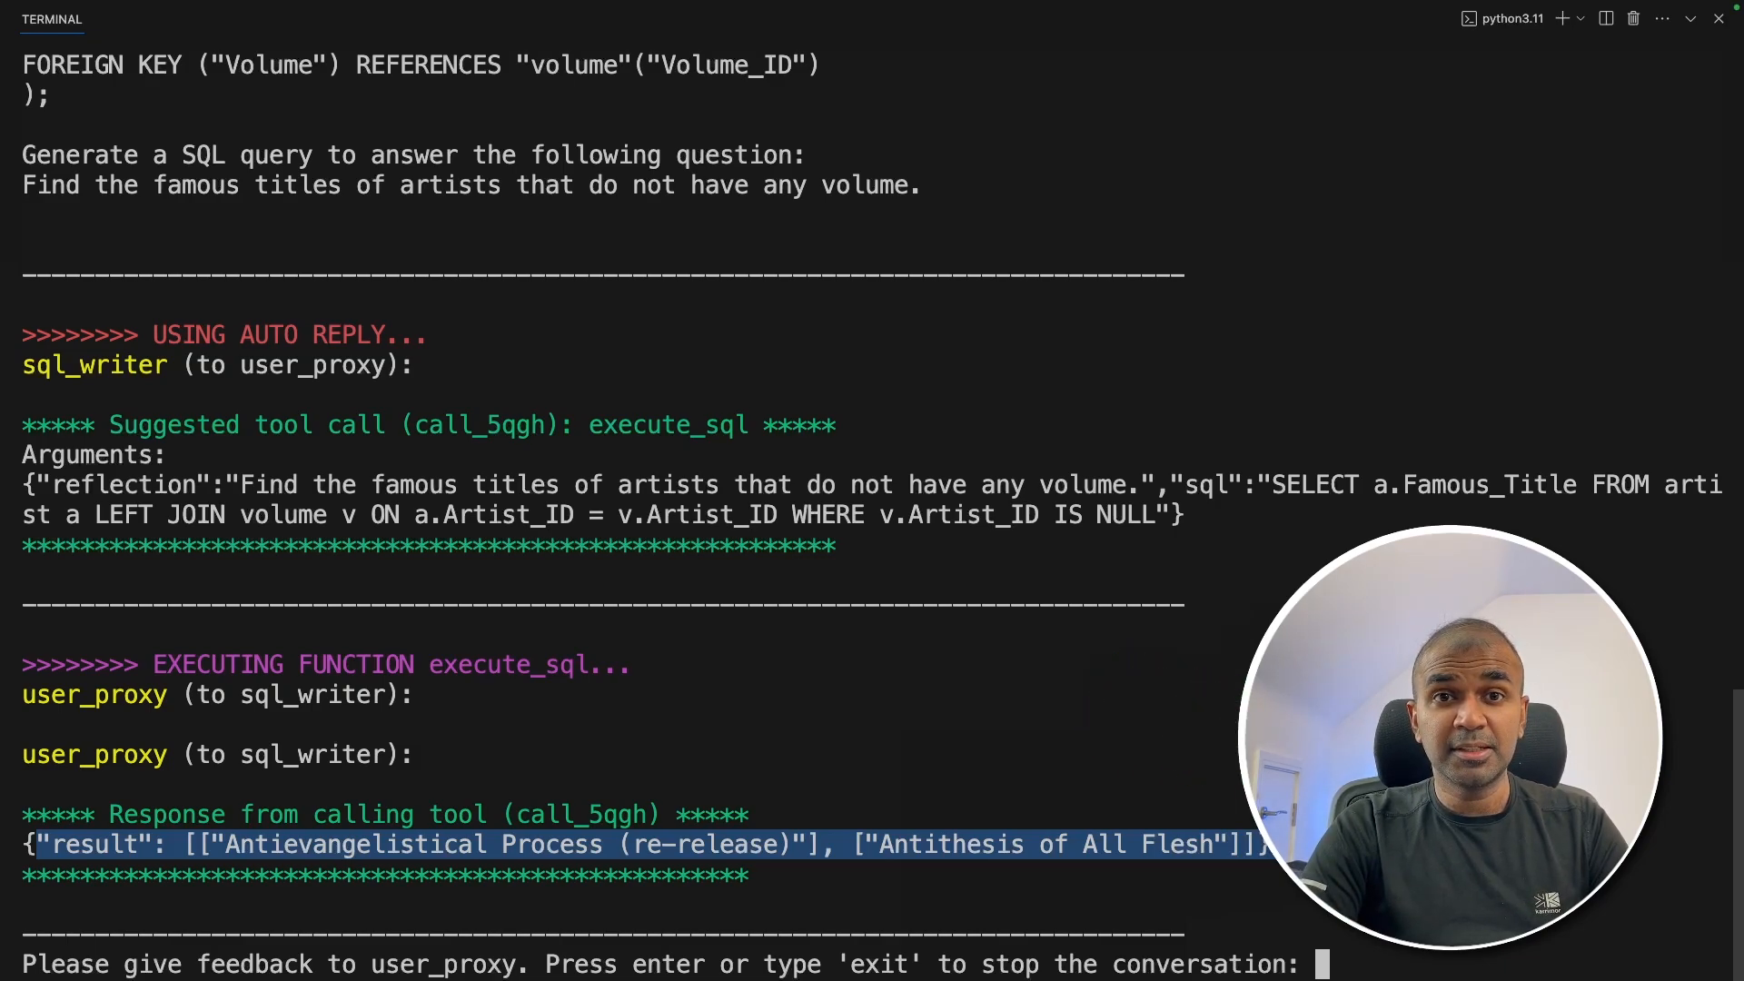
- Switch from the terminal output back to the app.py code and review its tool registration lines
click(1234, 770)
key(ctrl+grave)
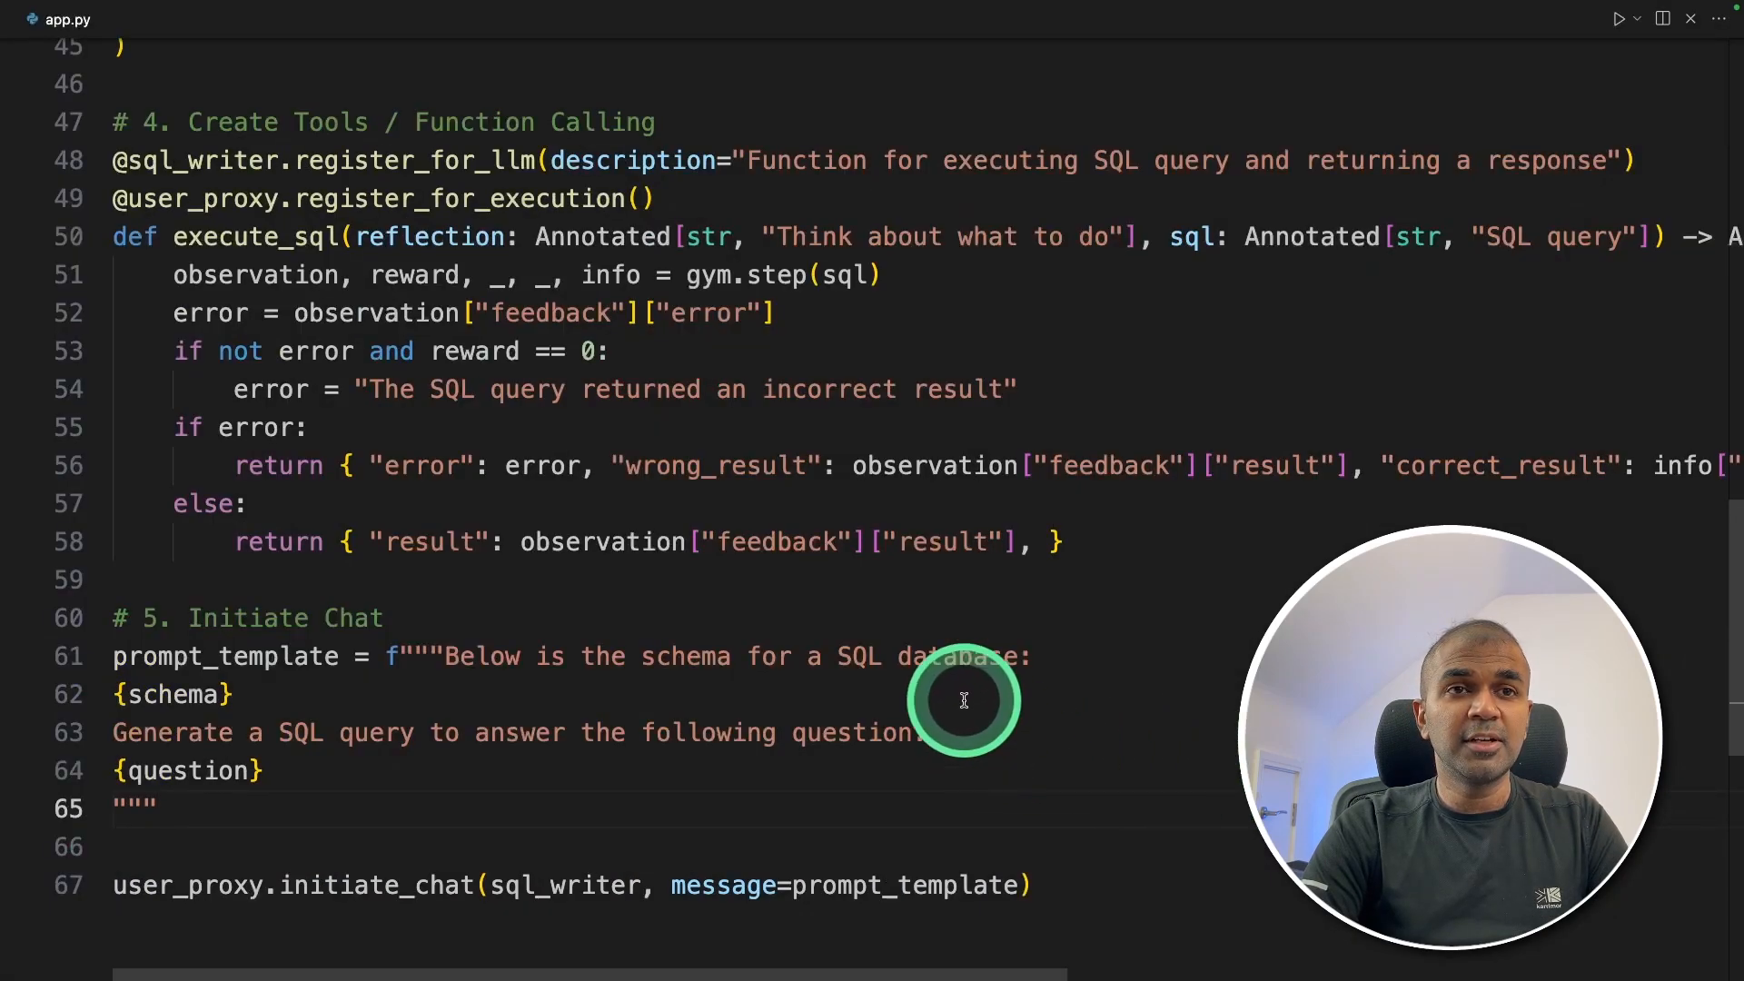
scroll(883, 737, up, 10)
scroll(884, 736, up, 2)
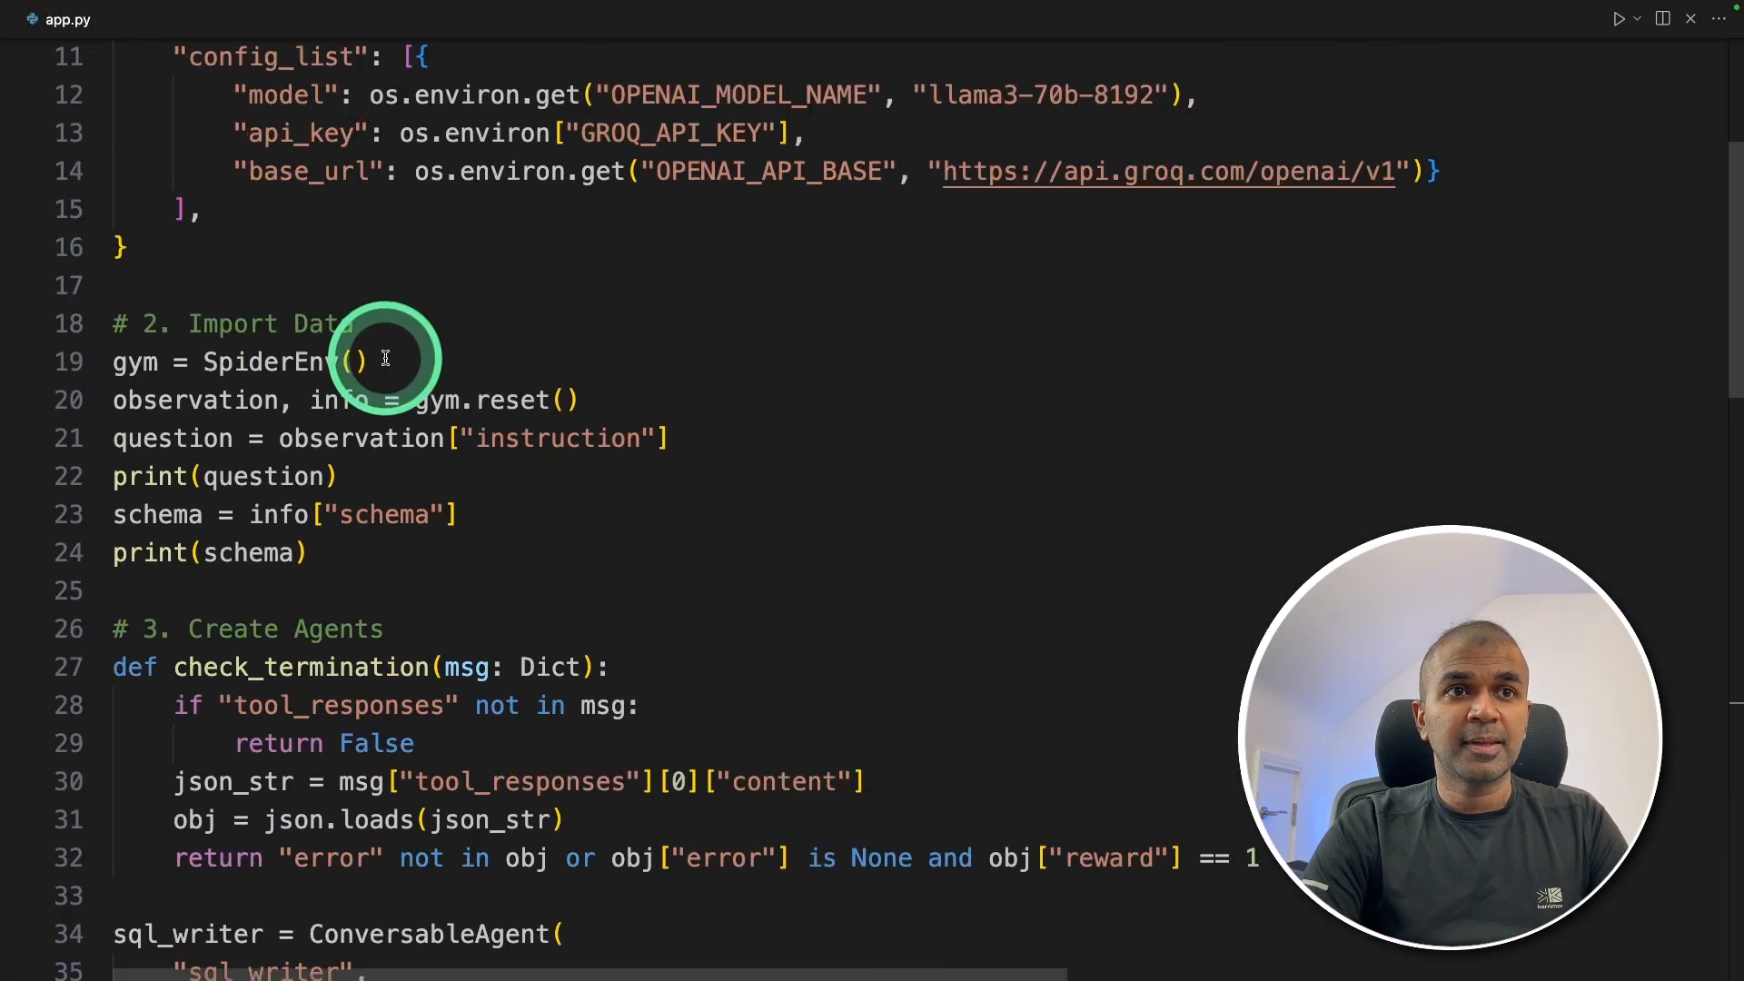
drag(370, 360, 205, 362)
scroll(559, 667, down, 3)
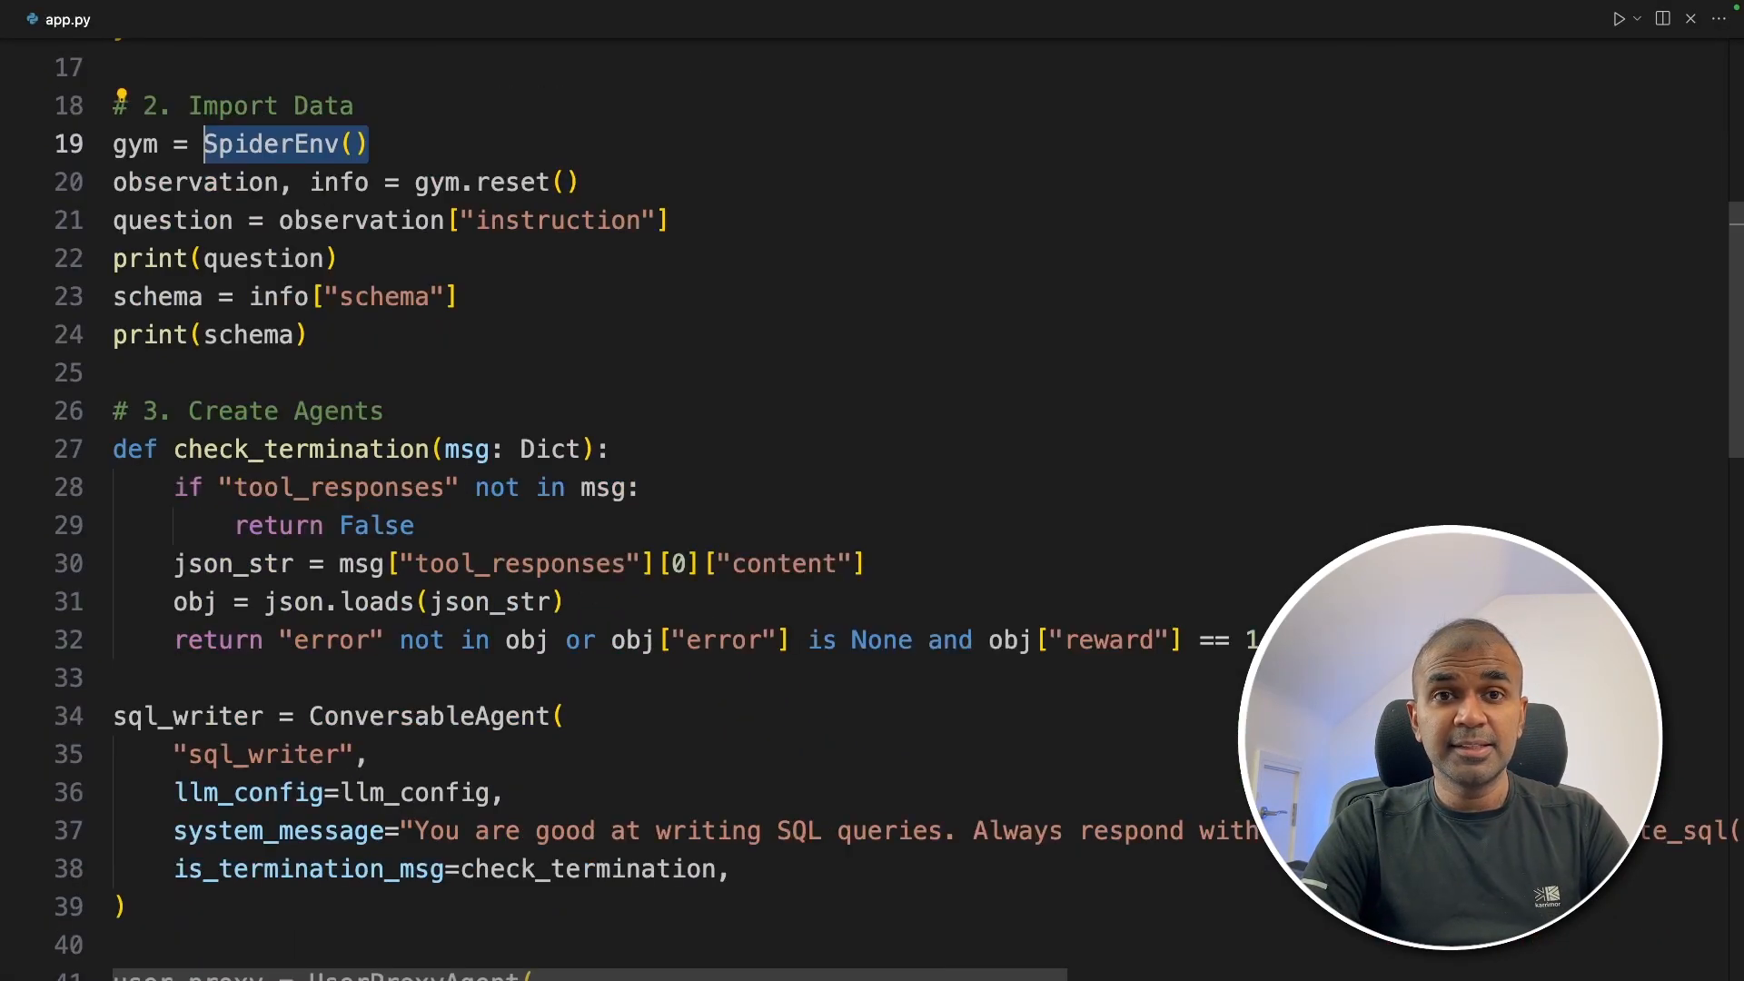
scroll(558, 667, down, 5)
scroll(559, 668, down, 3)
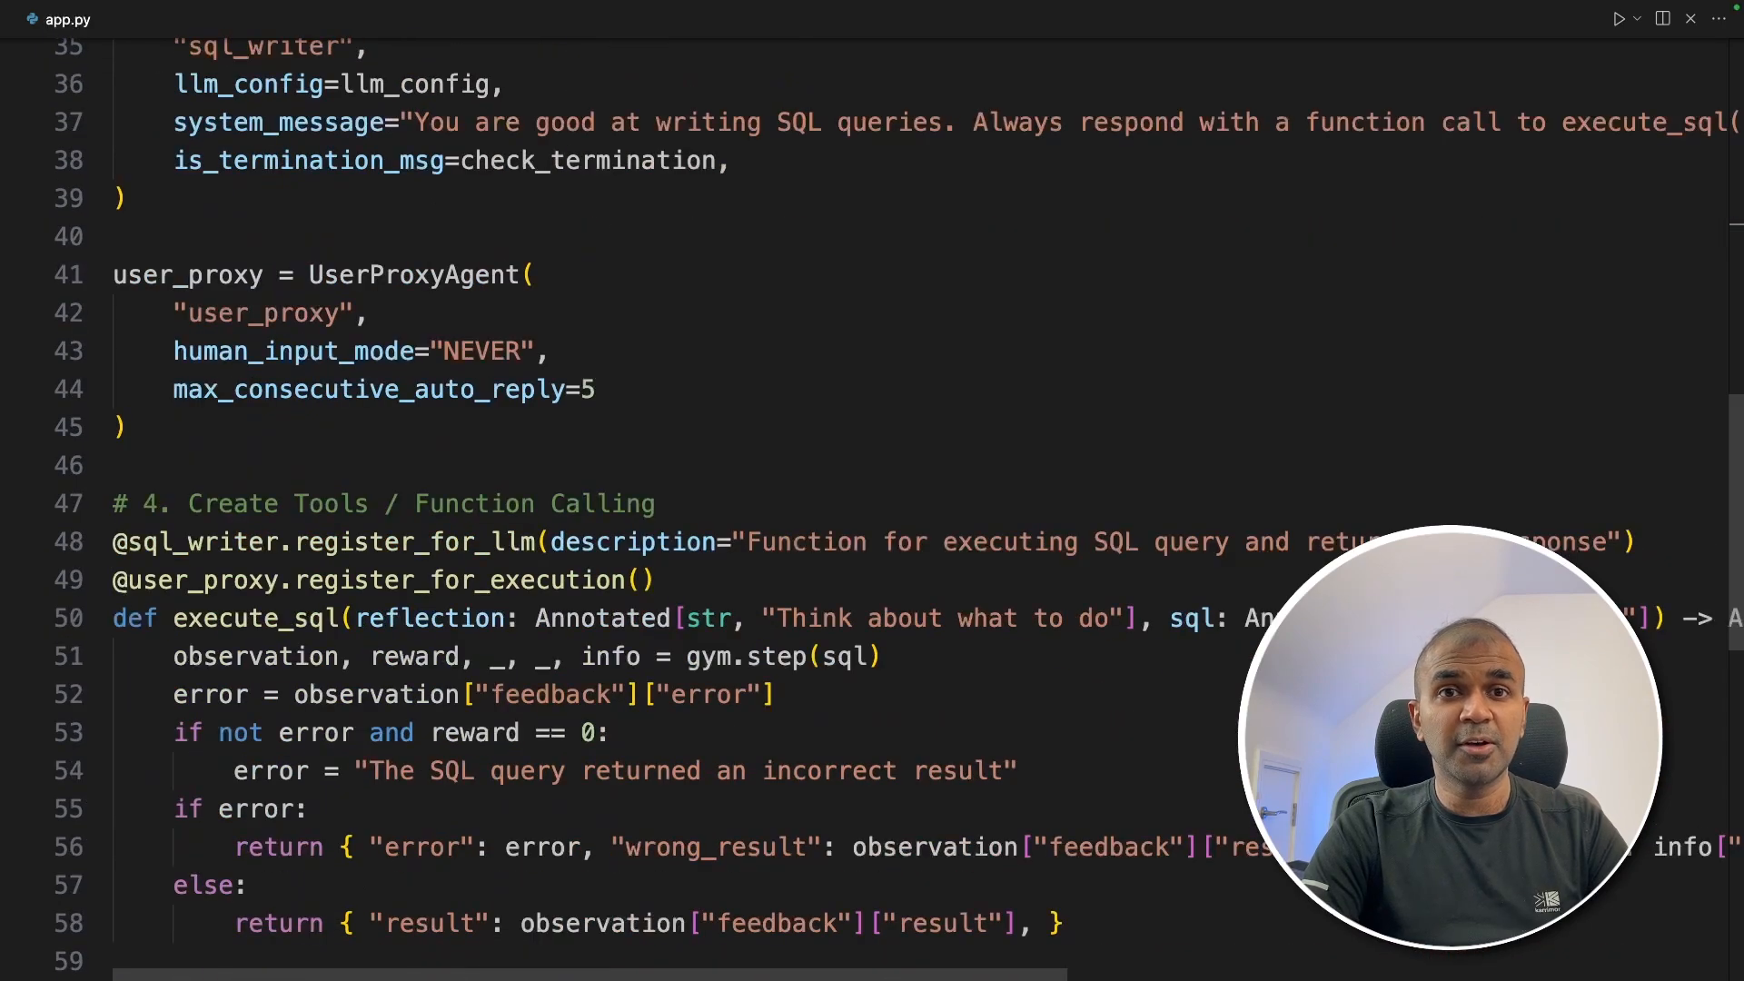
scroll(560, 668, down, 4)
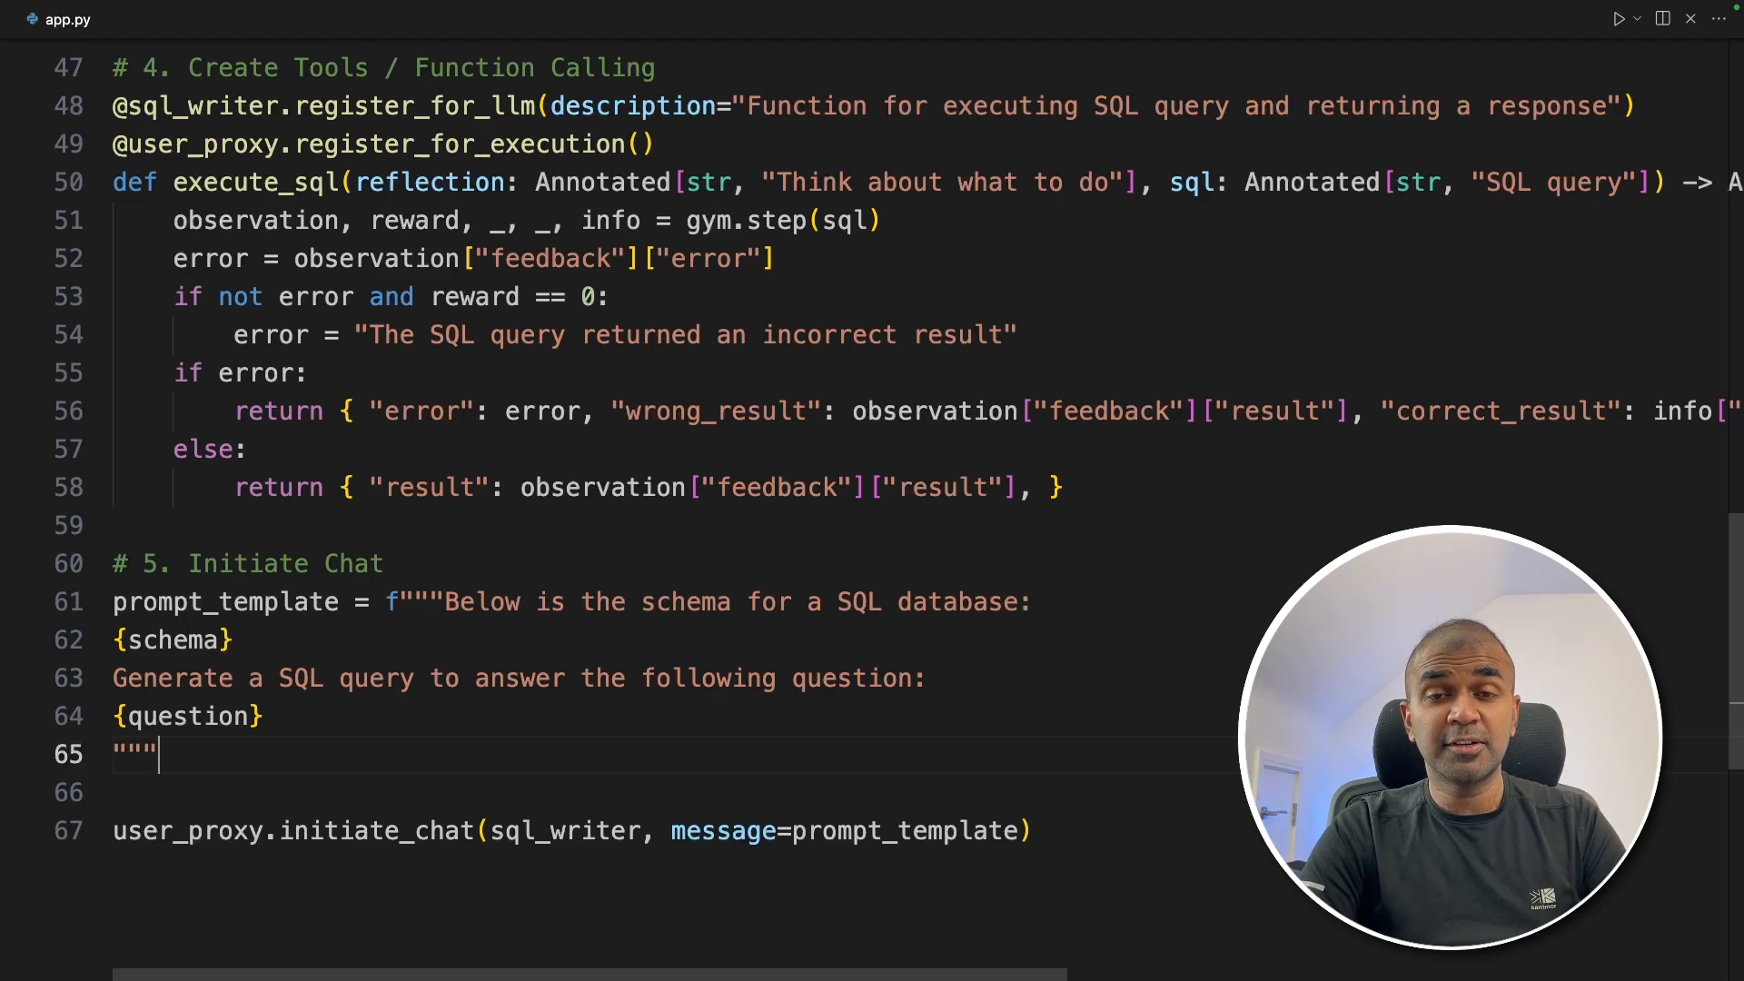
scroll(737, 505, up, 3)
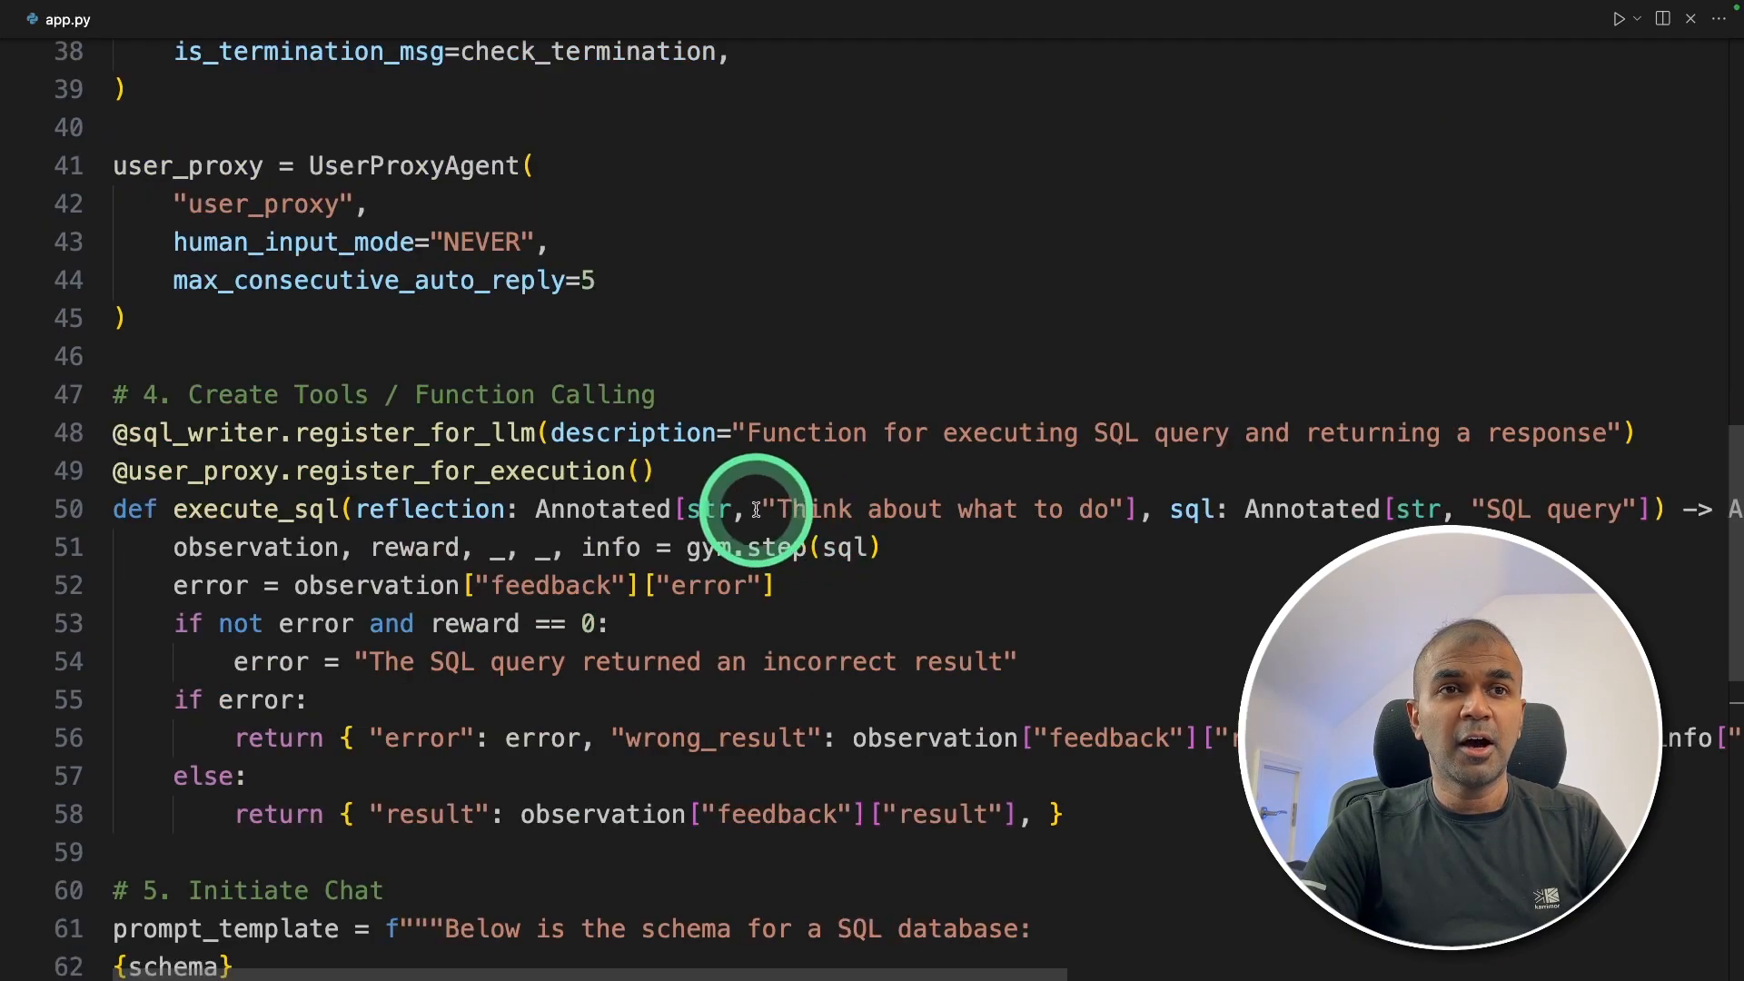
drag(657, 470, 195, 433)
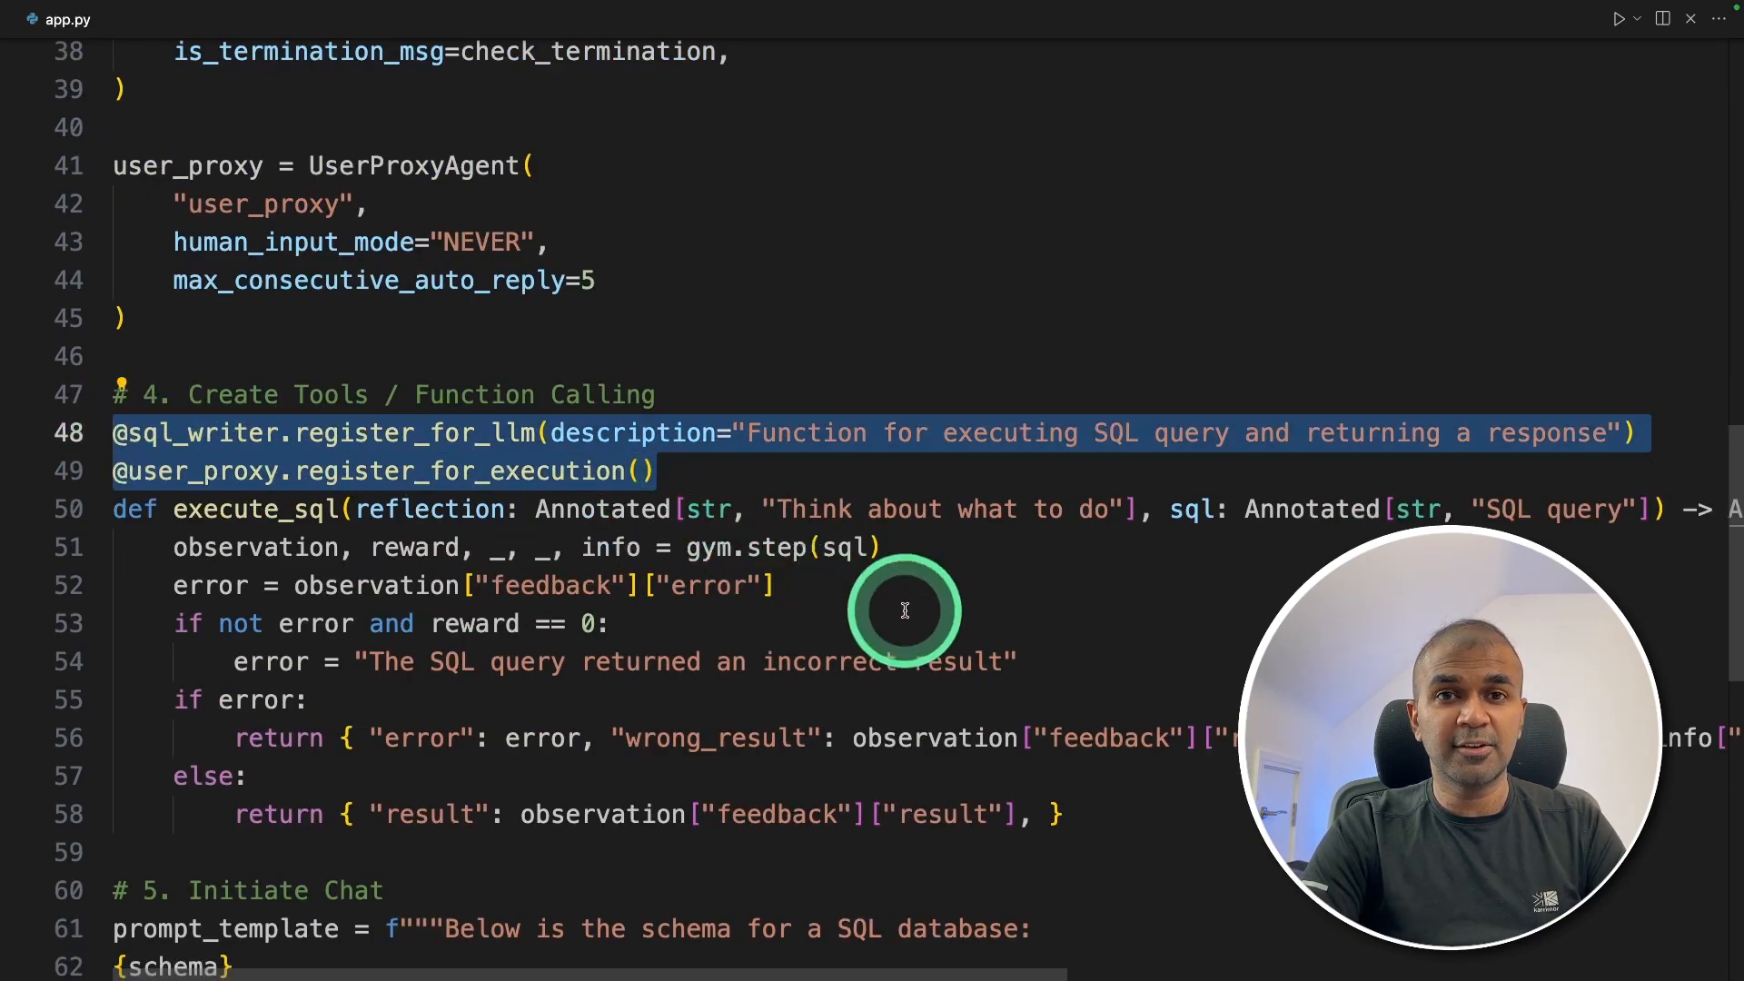
click(348, 737)
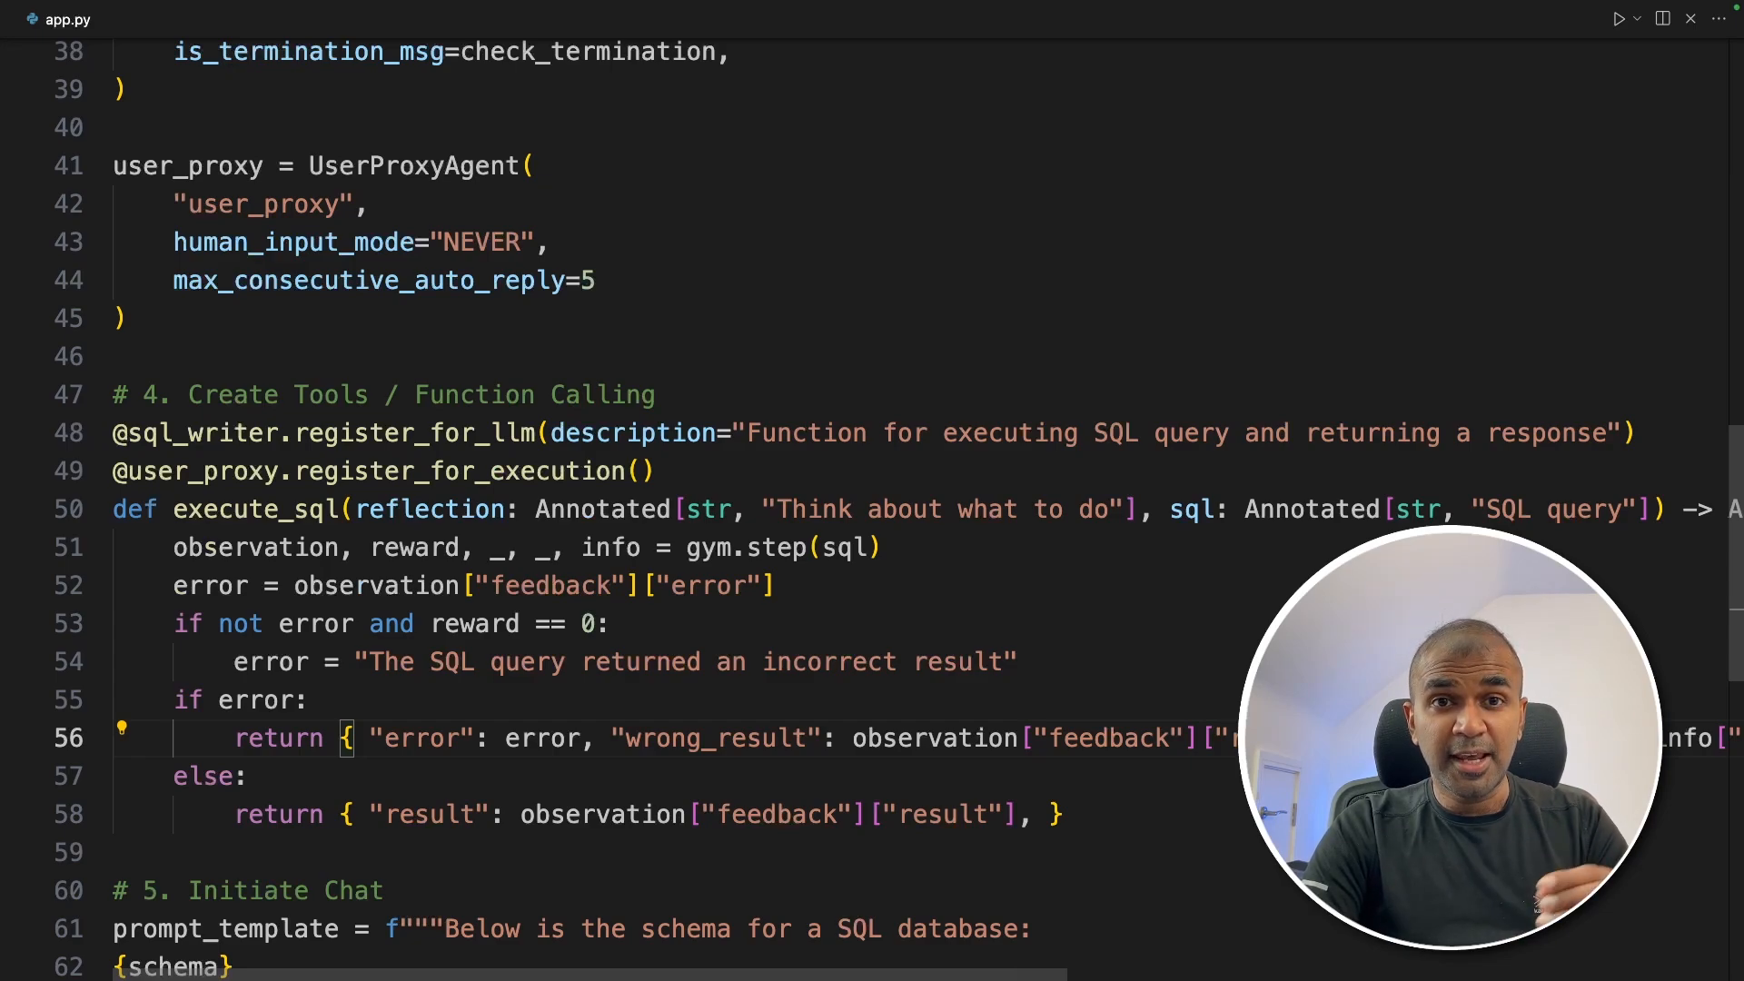
scroll(736, 504, up, 15)
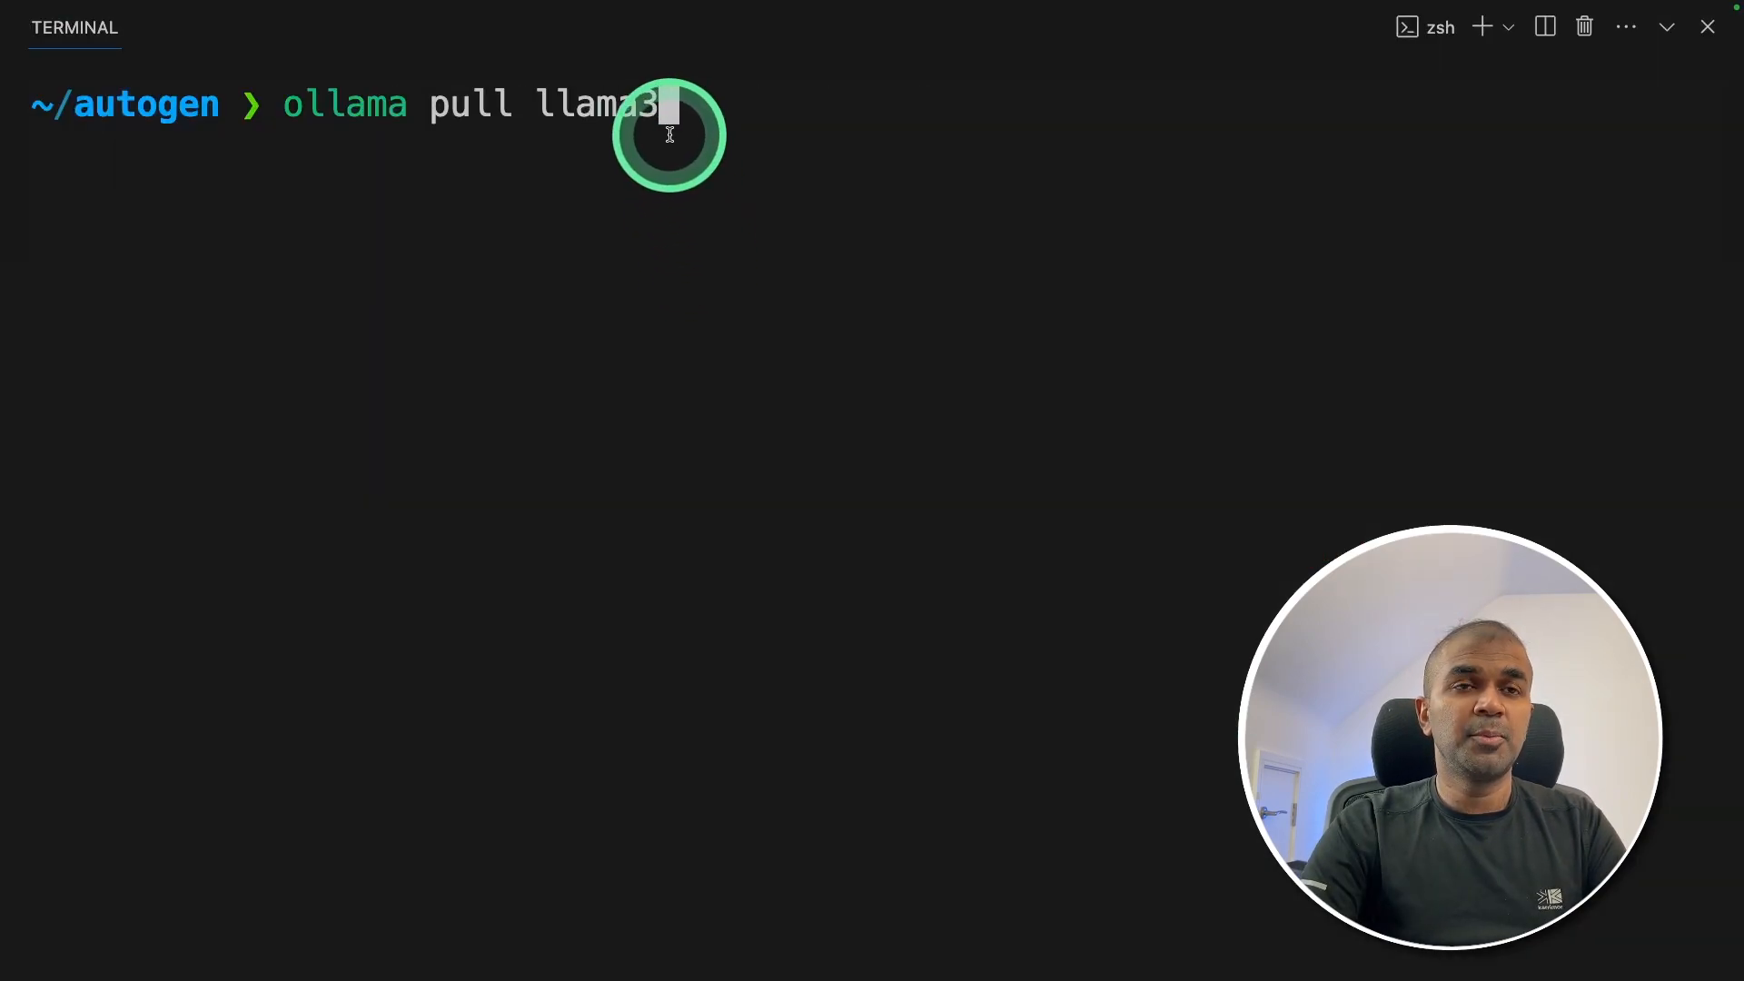
- Run ollama pull llama3 to download the local model, then clear the terminal
drag(667, 106, 283, 107)
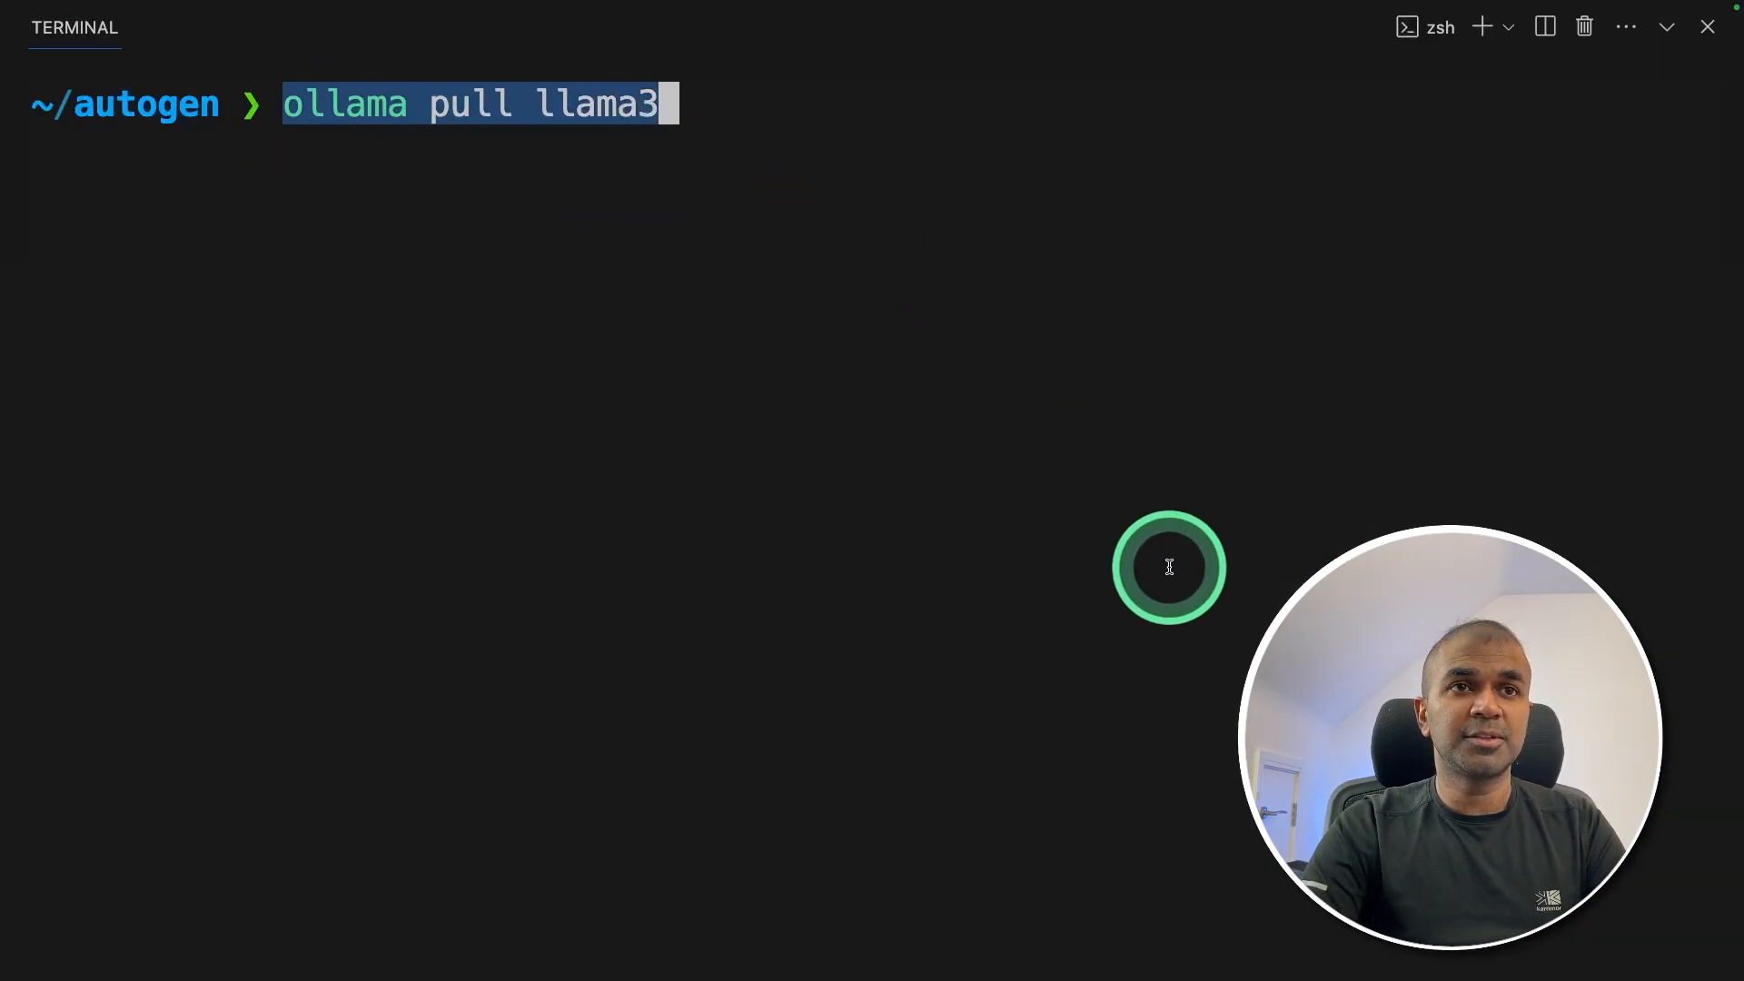
key(Return)
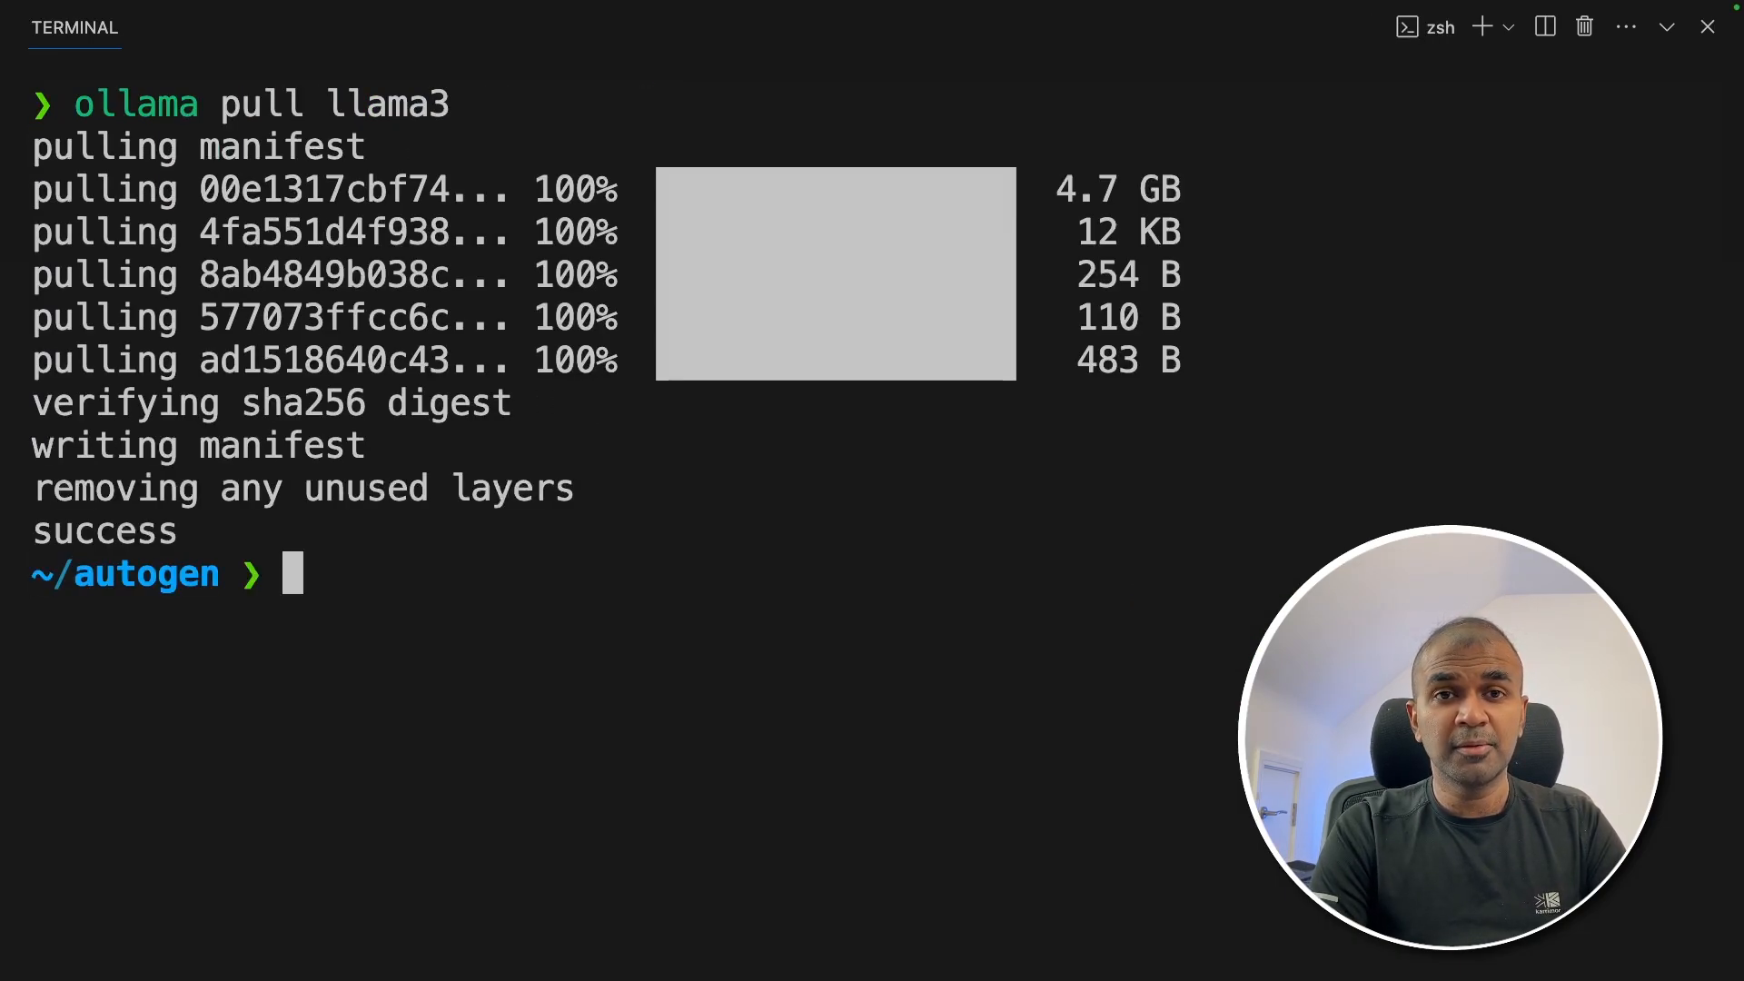
text(clear)
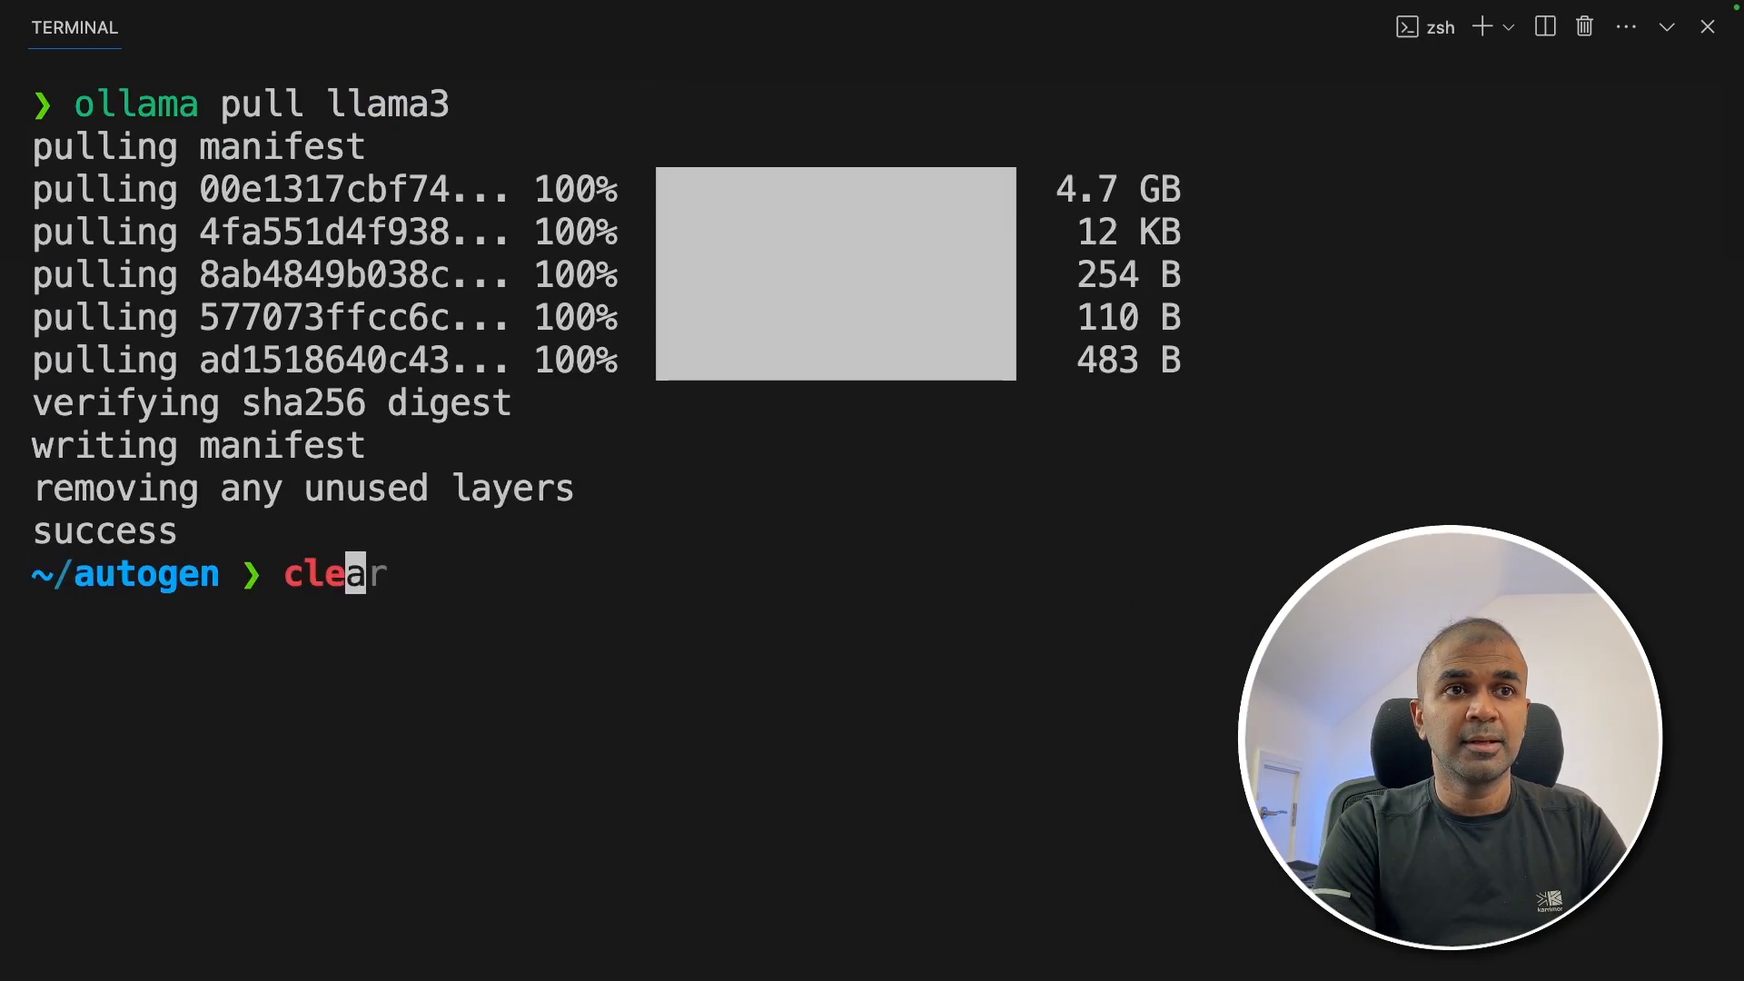
key(Return)
text(export OPENAI_MODEL_NAME=llama3)
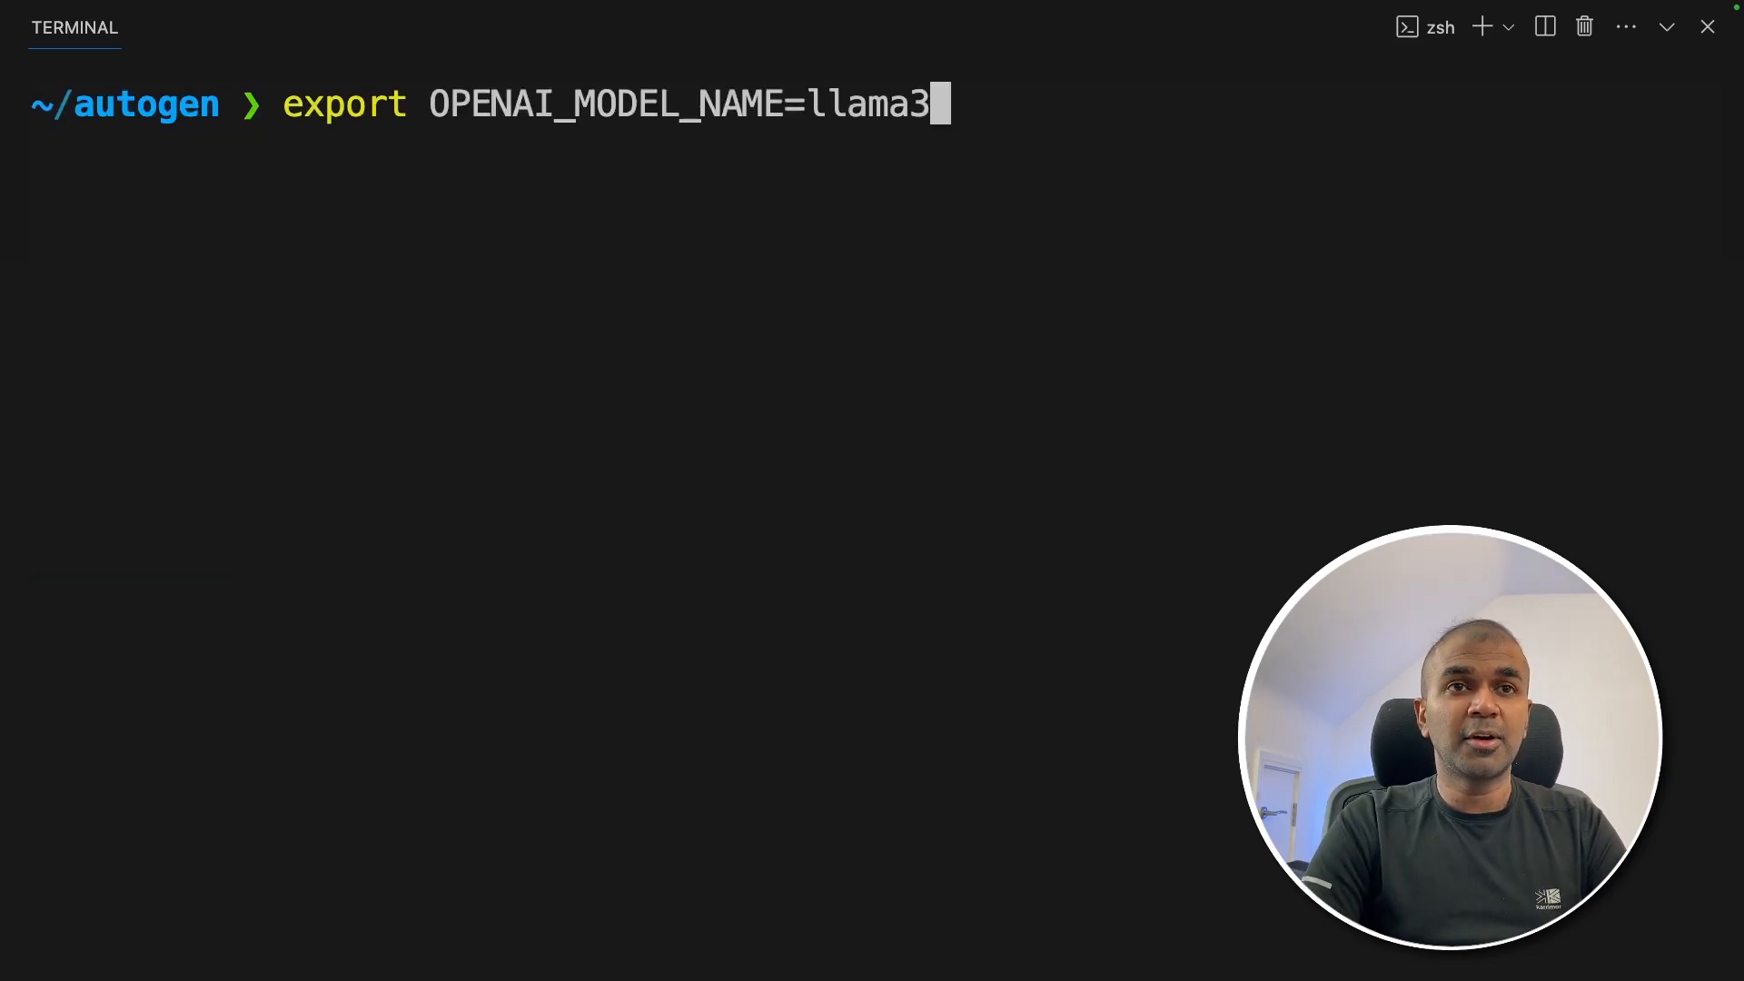
key(Return)
text(export OPENAI_API_BASE=http://localhost:11434/v1)
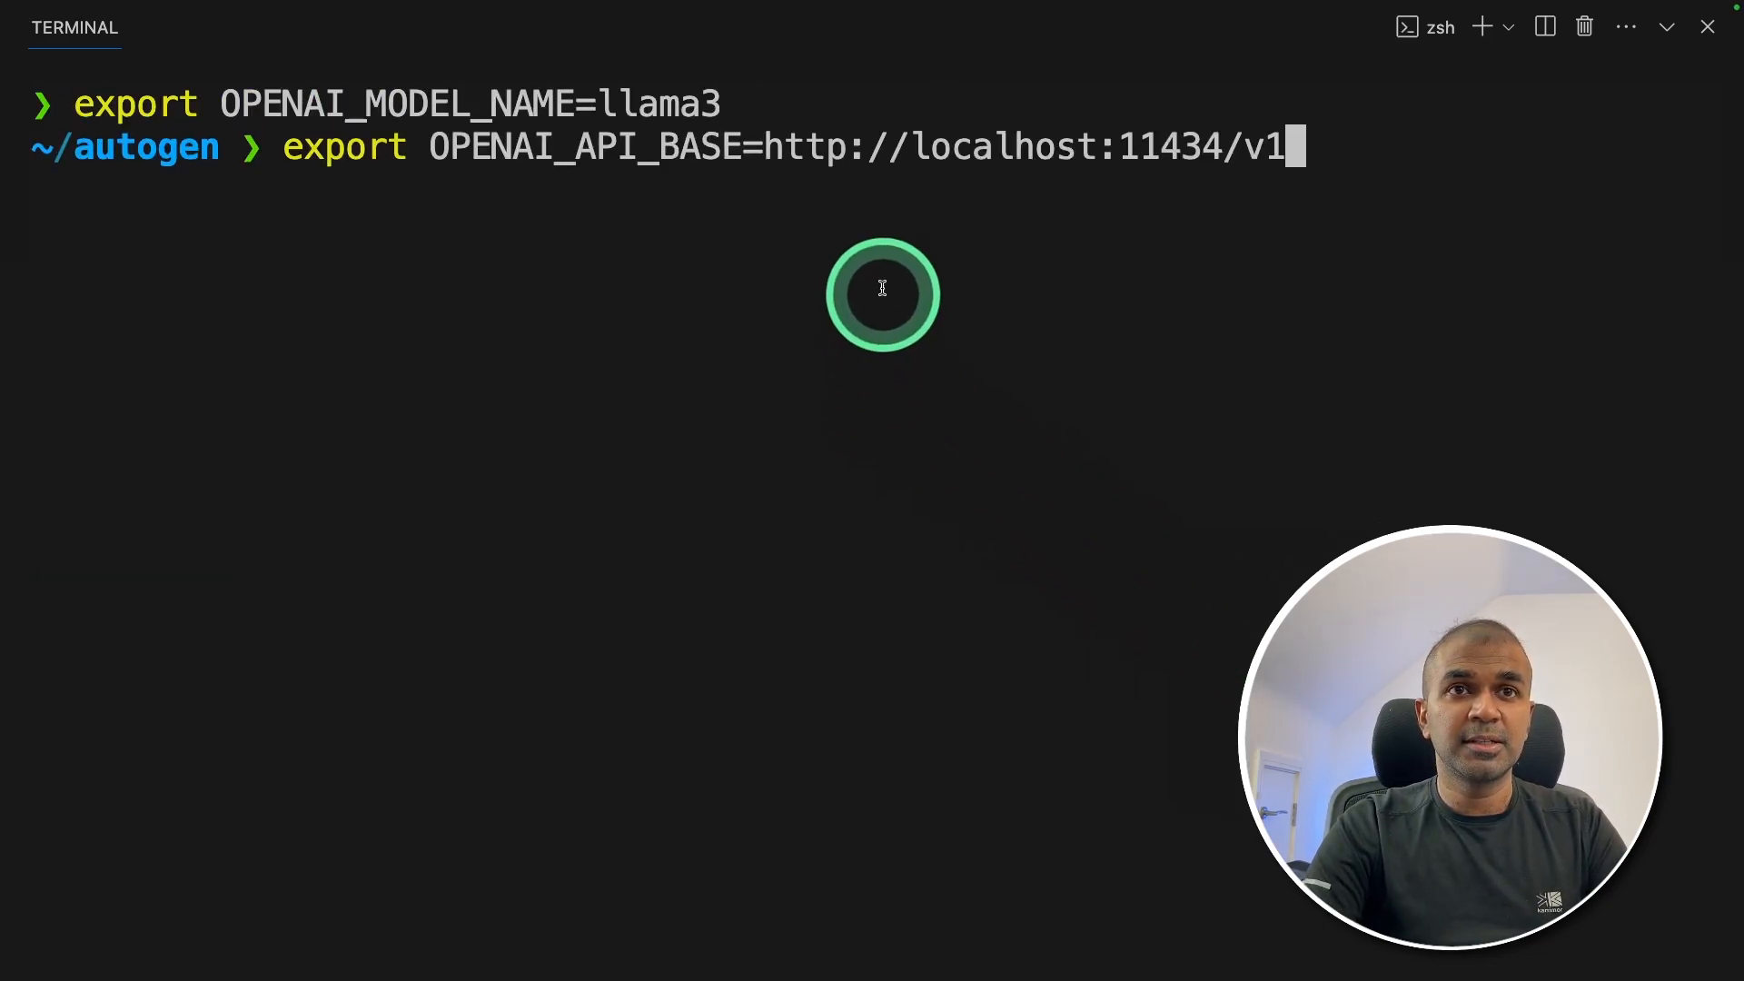
drag(914, 146, 1220, 146)
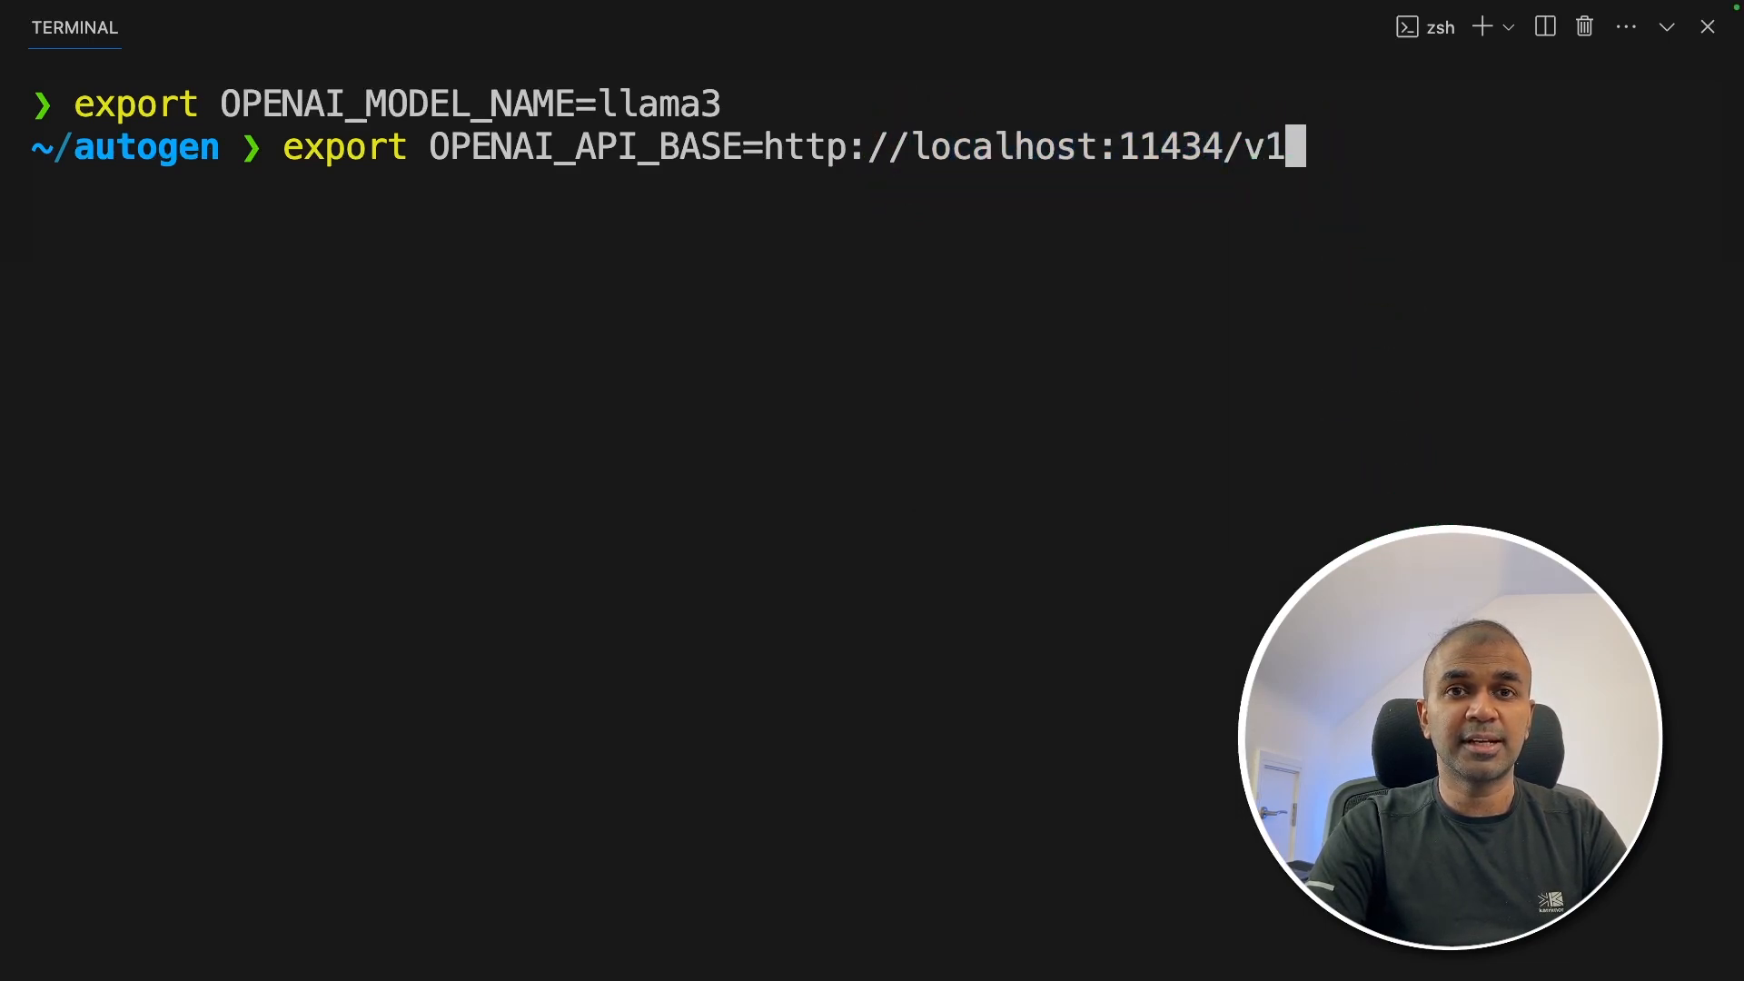
key(Return)
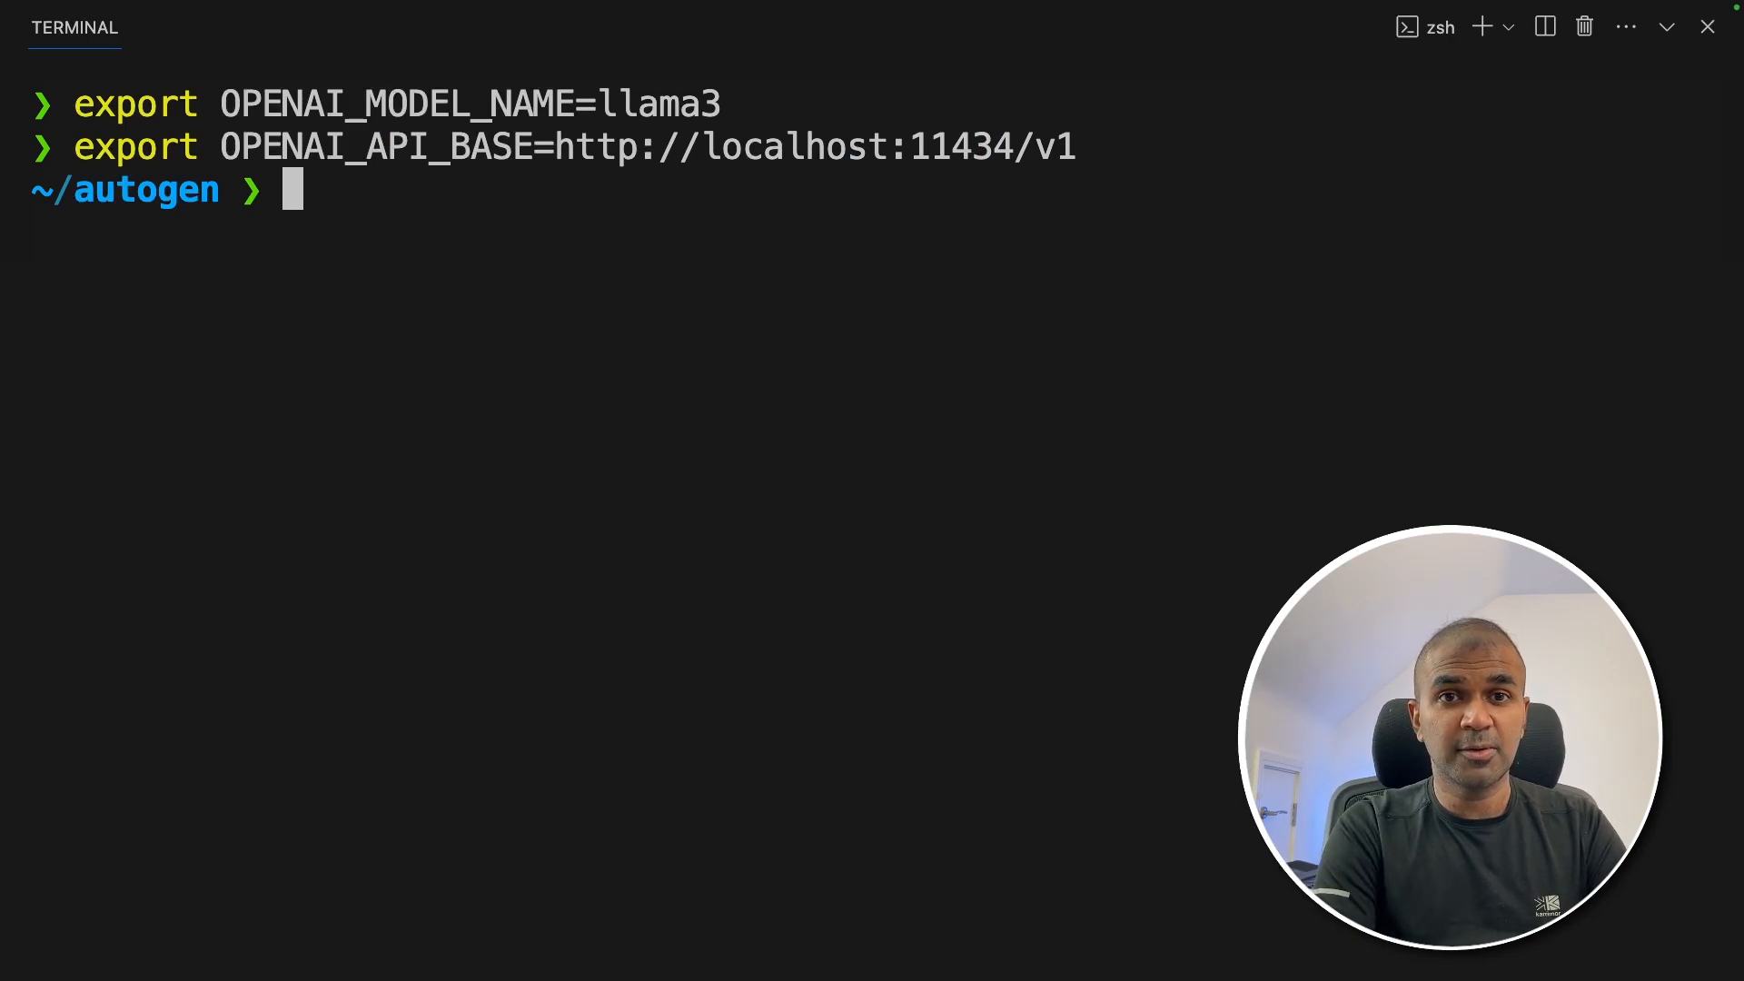
text(python app.py)
- Run python app.py against local llama3 and review sql_writer's failing 'unknown language' SQL output
key(Return)
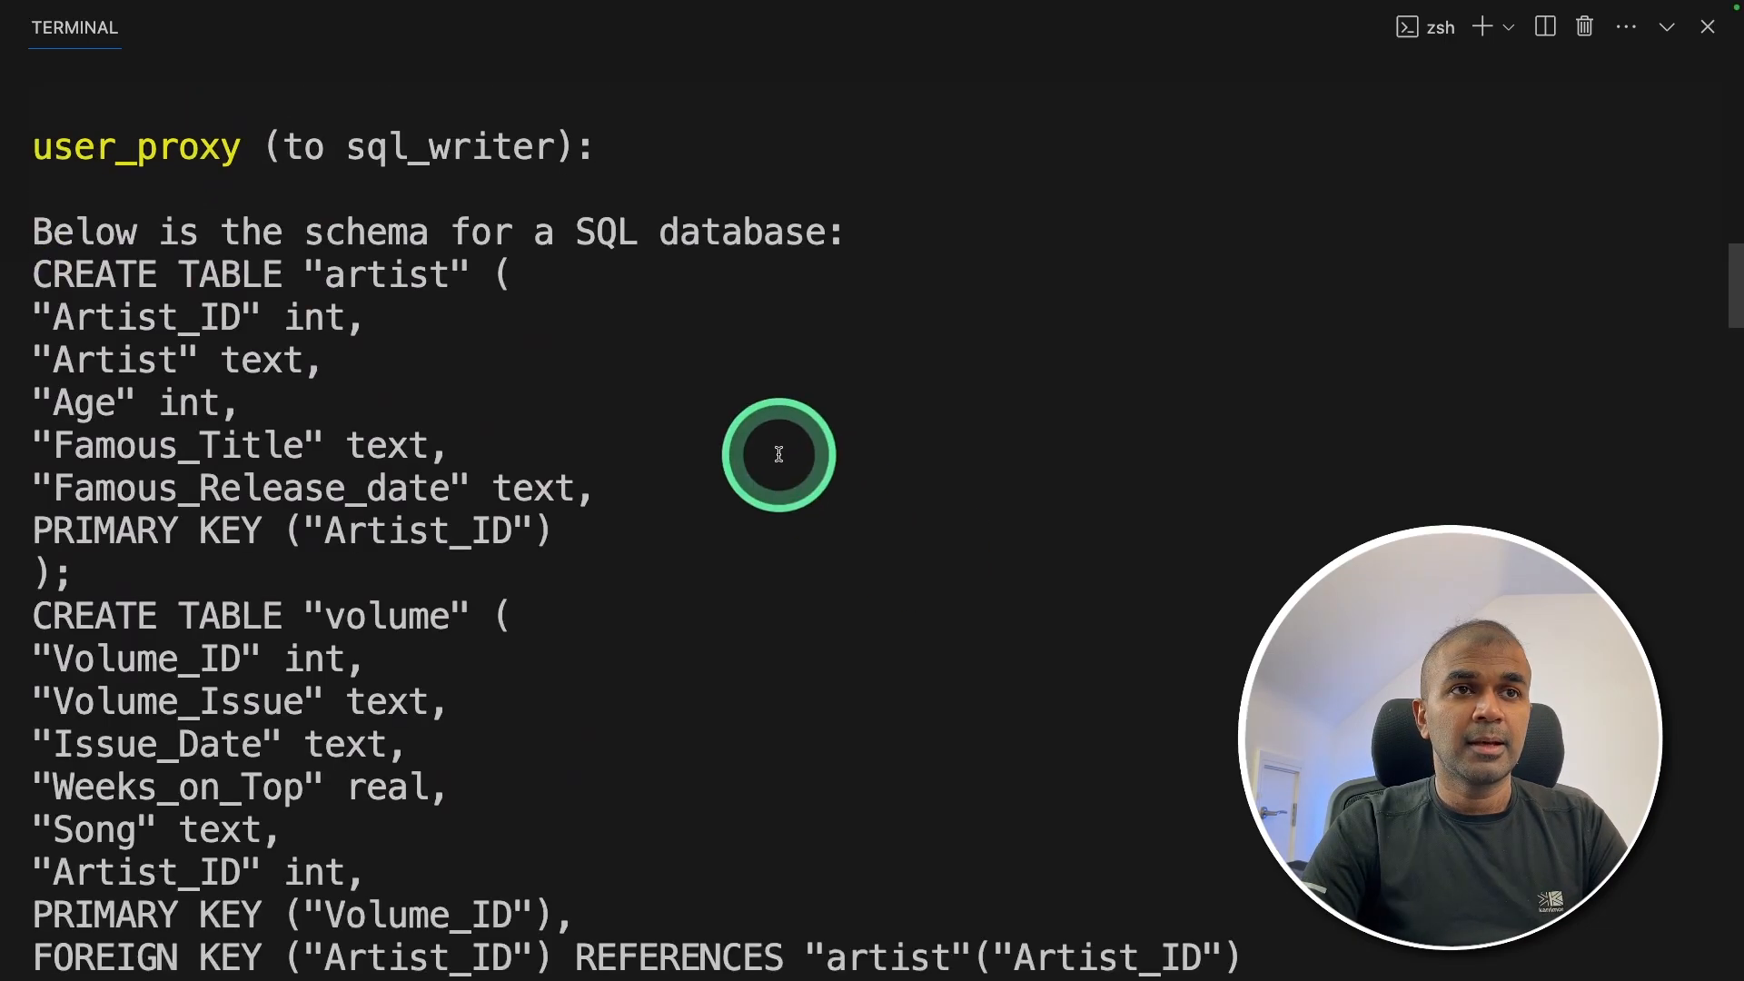
scroll(554, 418, down, 5)
scroll(737, 531, down, 5)
scroll(736, 573, down, 4)
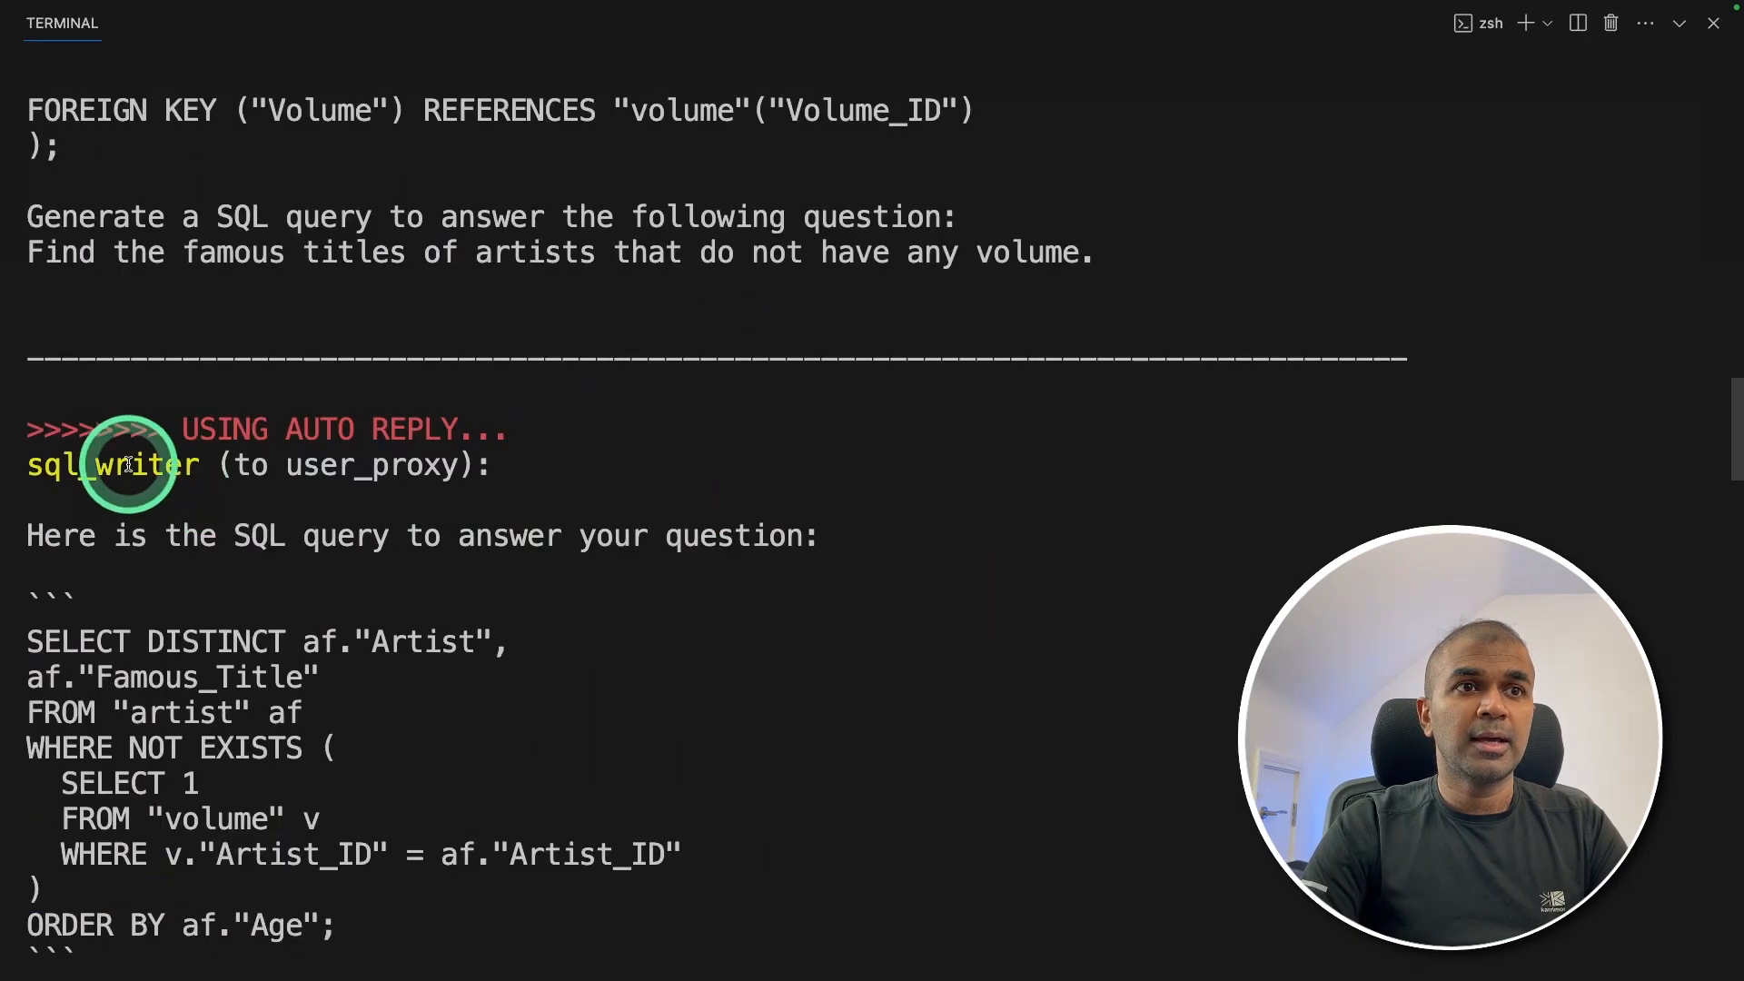
double_click(129, 465)
scroll(518, 613, down, 2)
mouse_move(27, 569)
mouse_down()
mouse_move(230, 837)
mouse_move(396, 852)
mouse_up()
scroll(668, 722, down, 5)
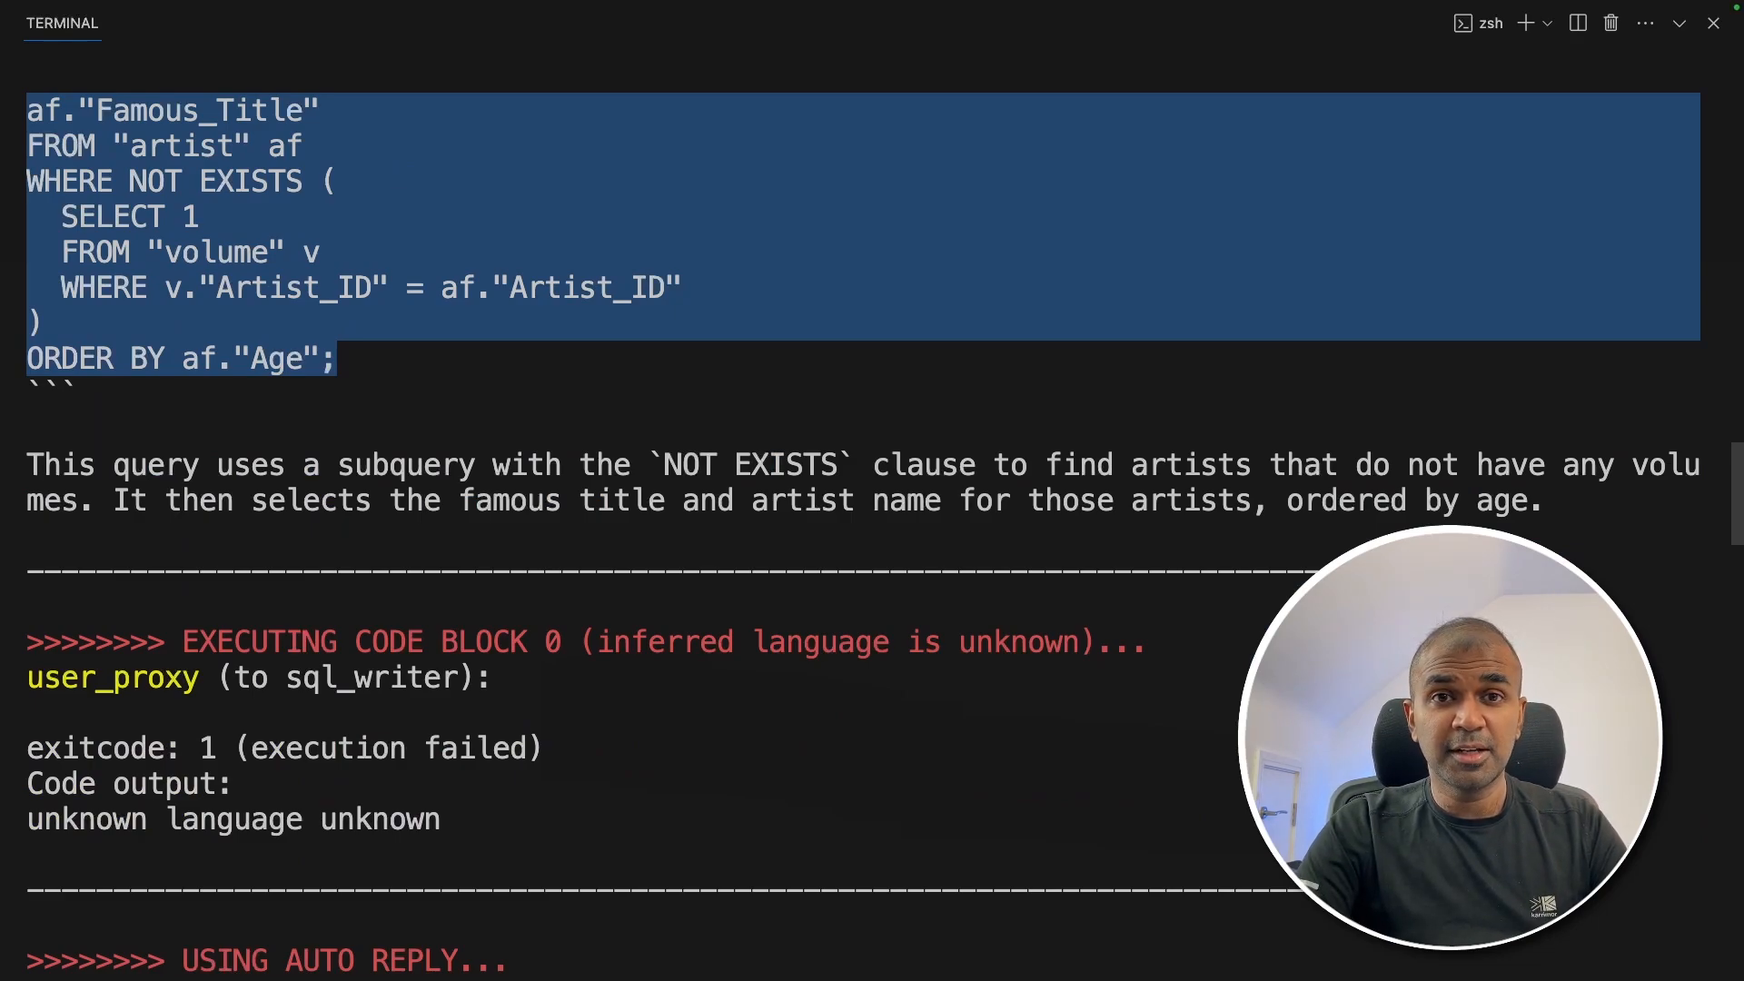
scroll(873, 490, down, 3)
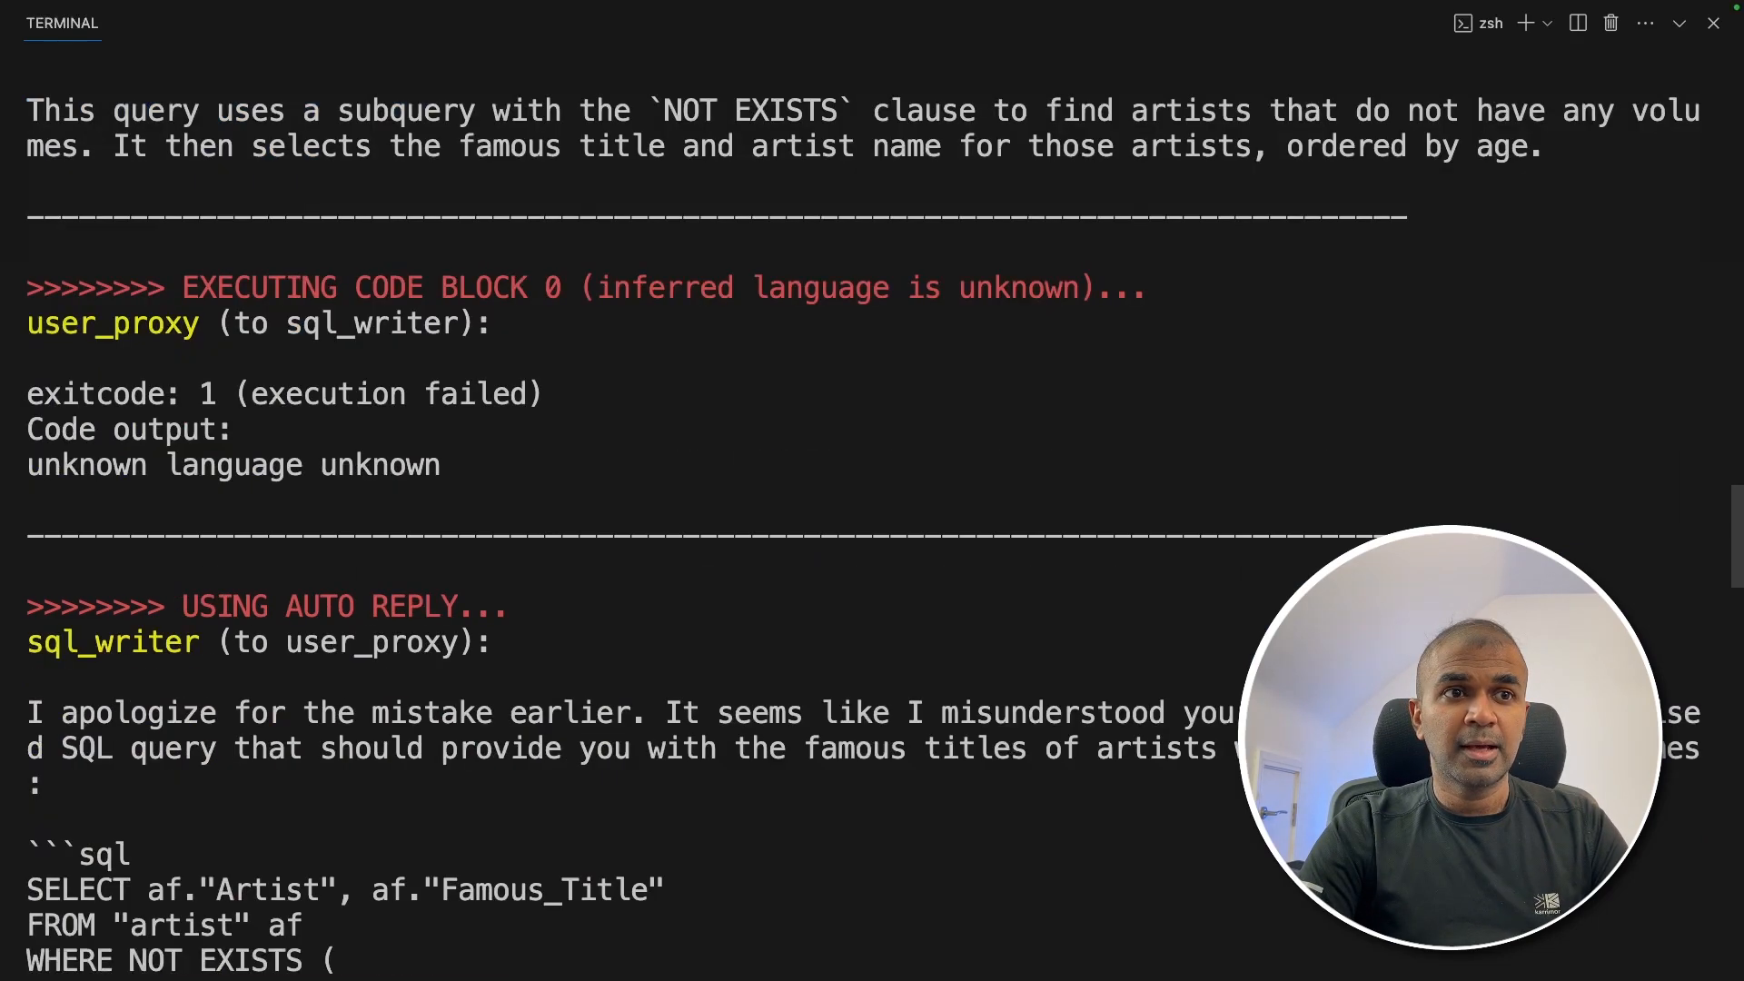
drag(451, 817, 30, 746)
click(545, 627)
scroll(546, 627, down, 5)
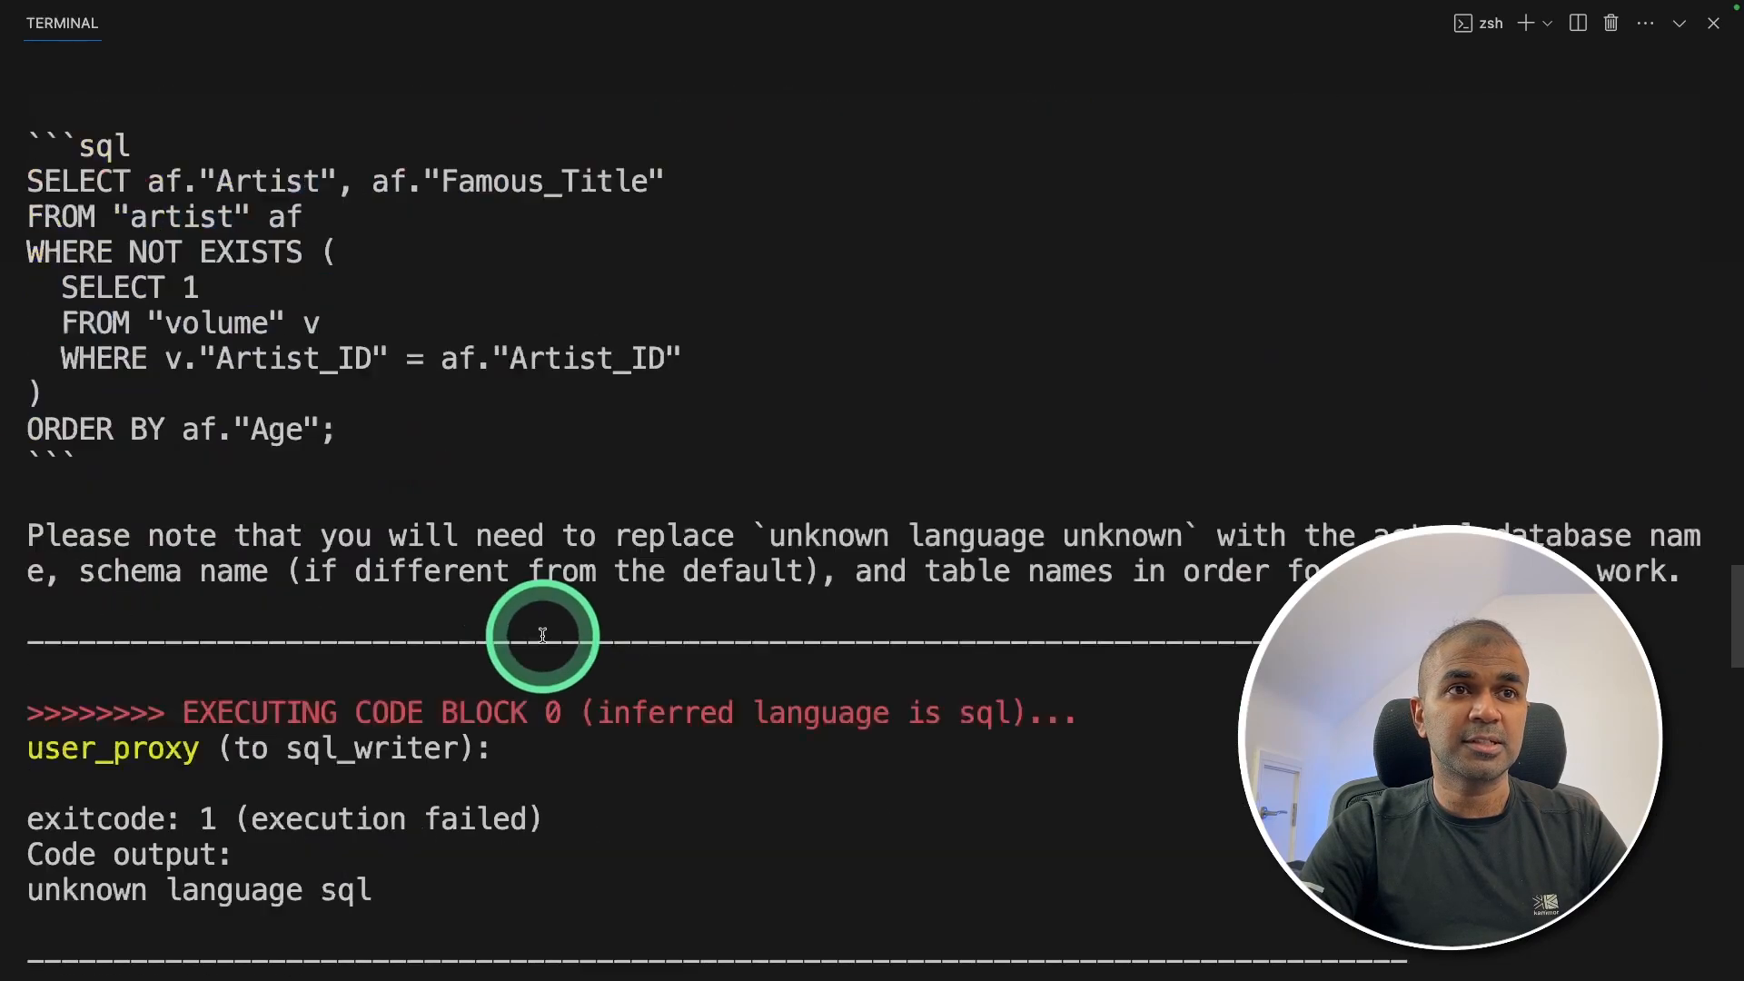
scroll(655, 709, down, 2)
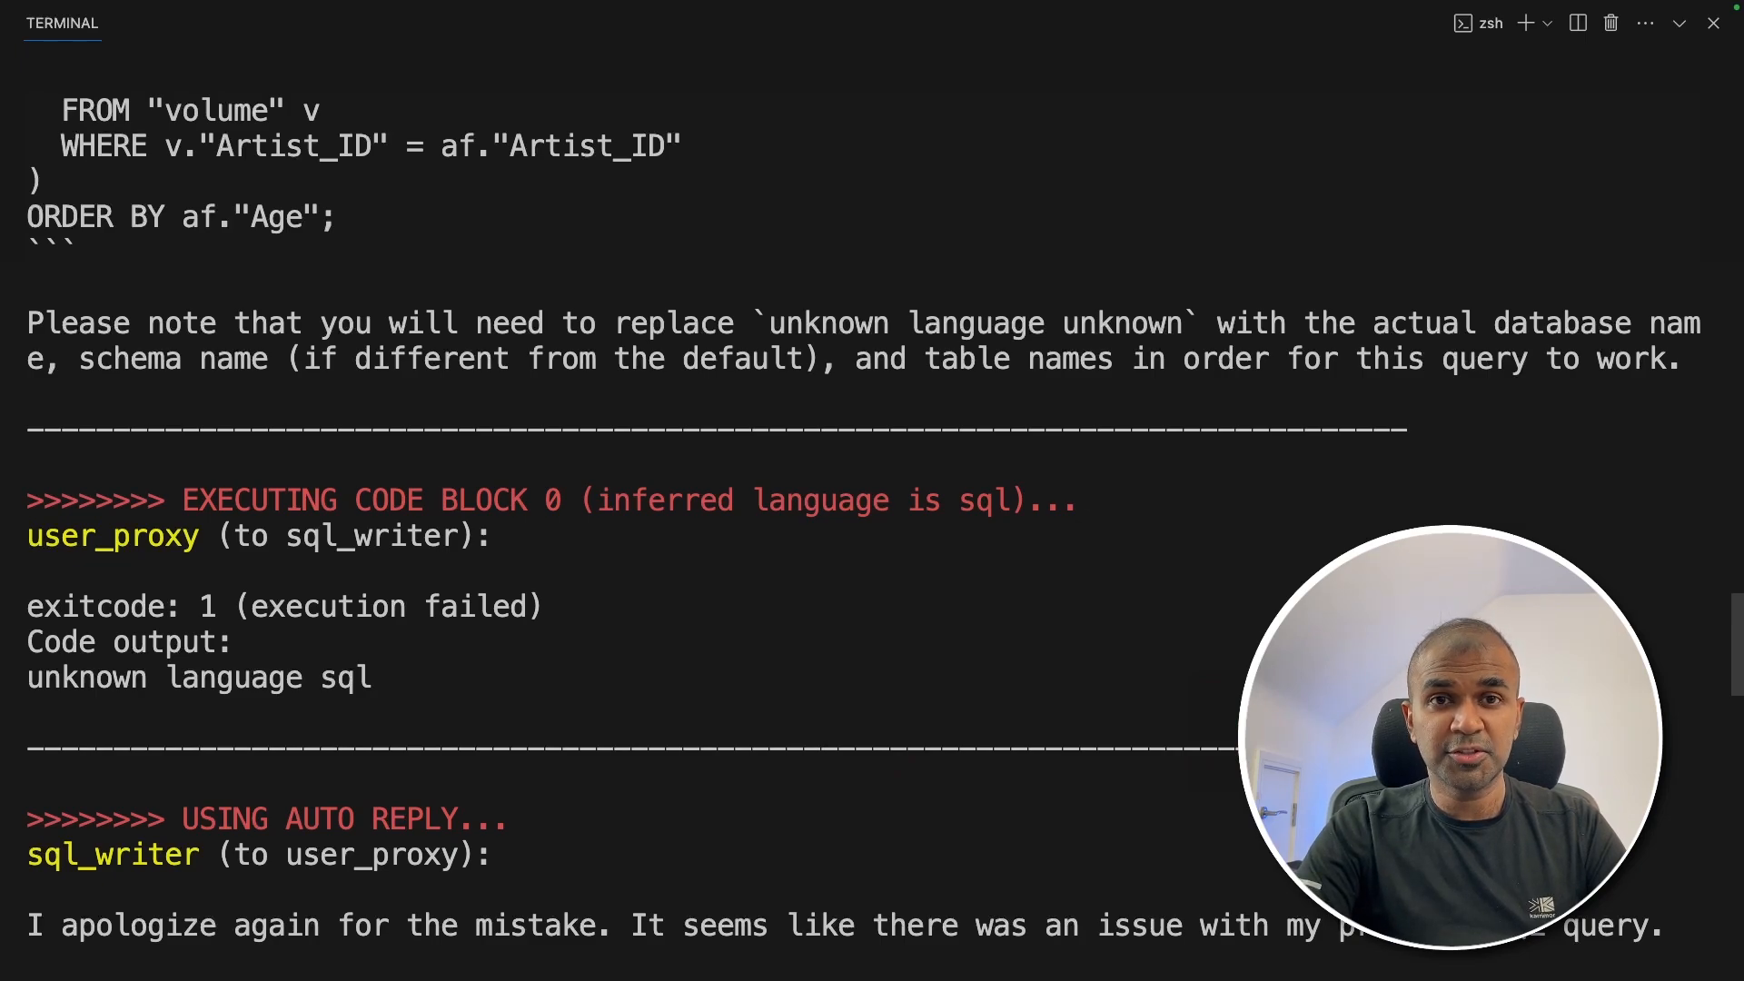
scroll(654, 545, down, 5)
drag(640, 288, 27, 288)
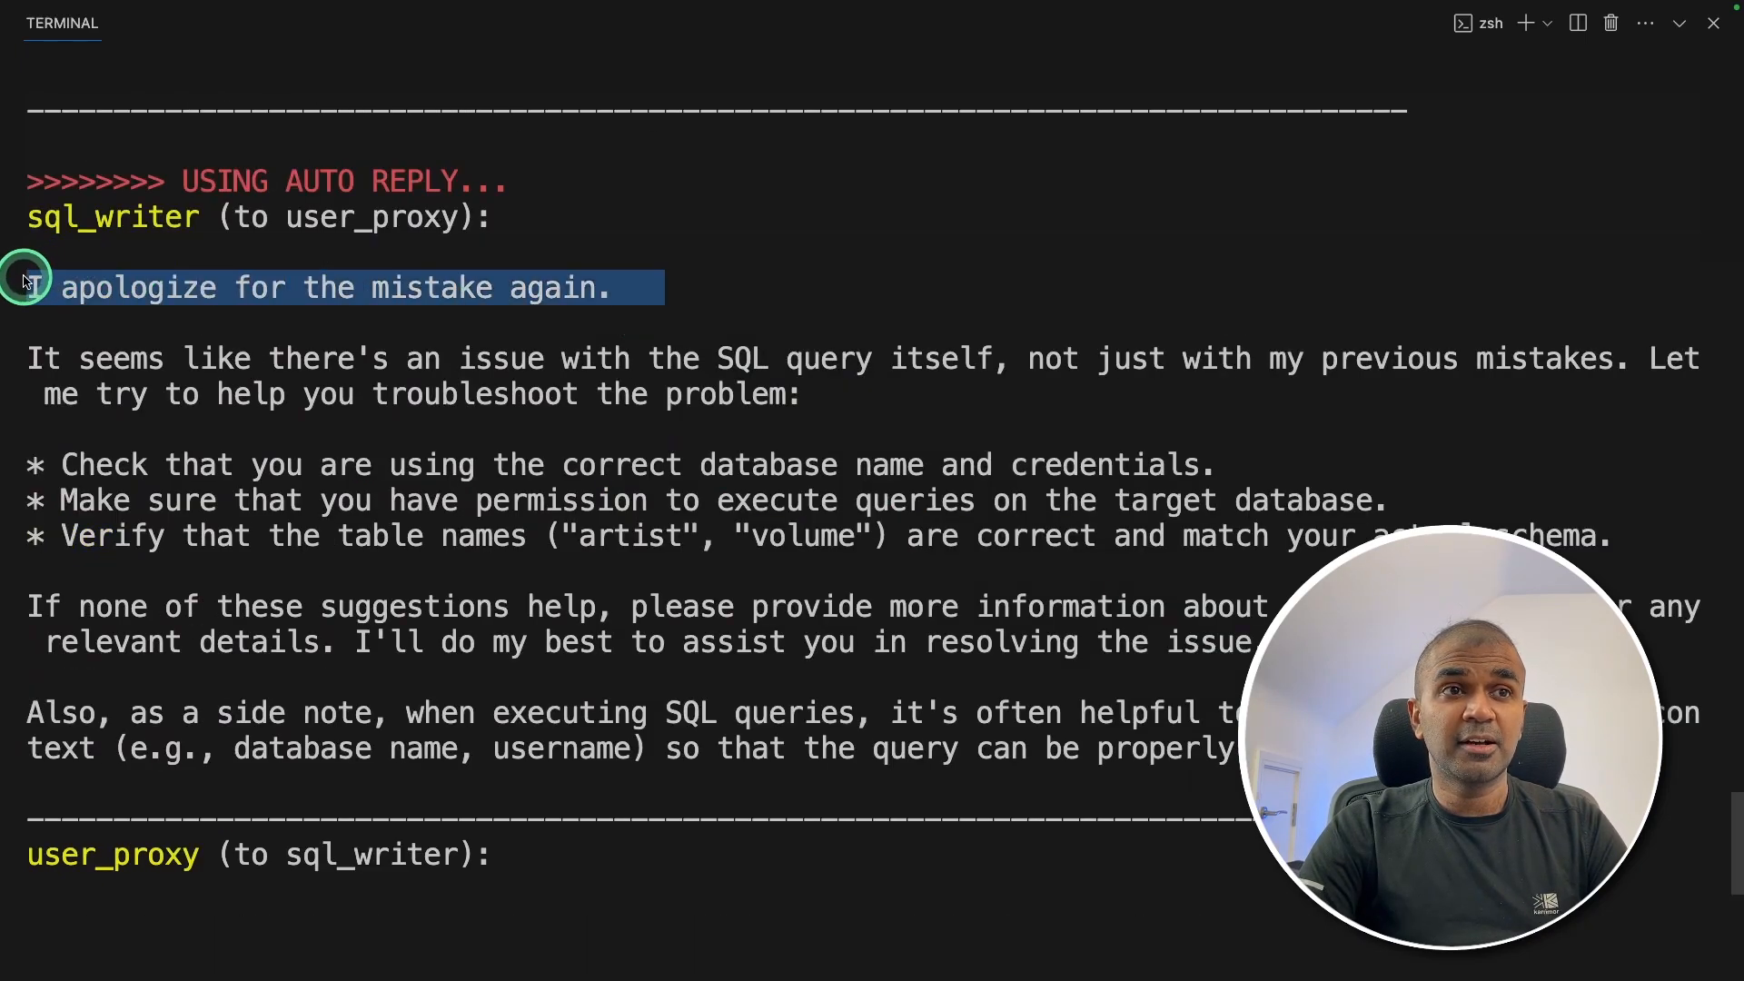